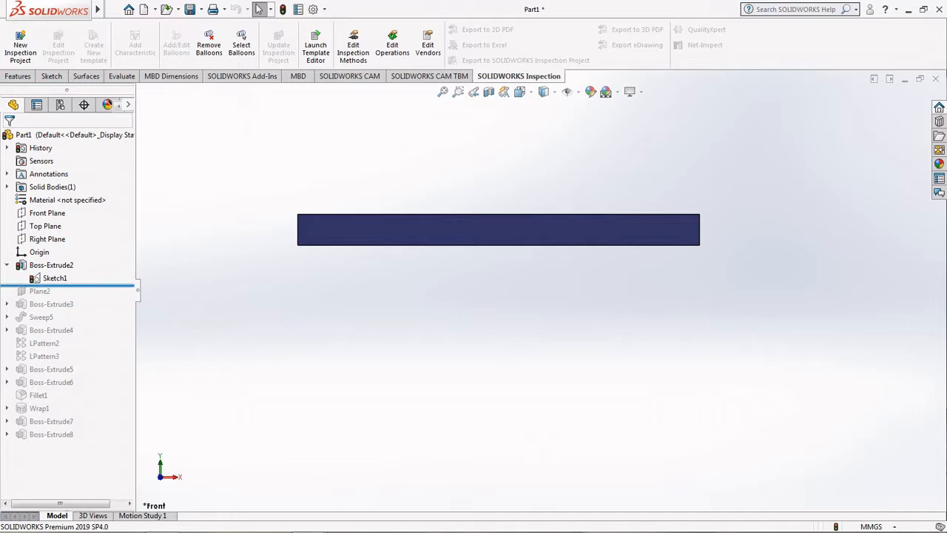
Step: Roll the feature history forward past Plane2
{"action": "left_click_drag", "start_coordinate": [51, 285], "coordinate": [51, 299]}
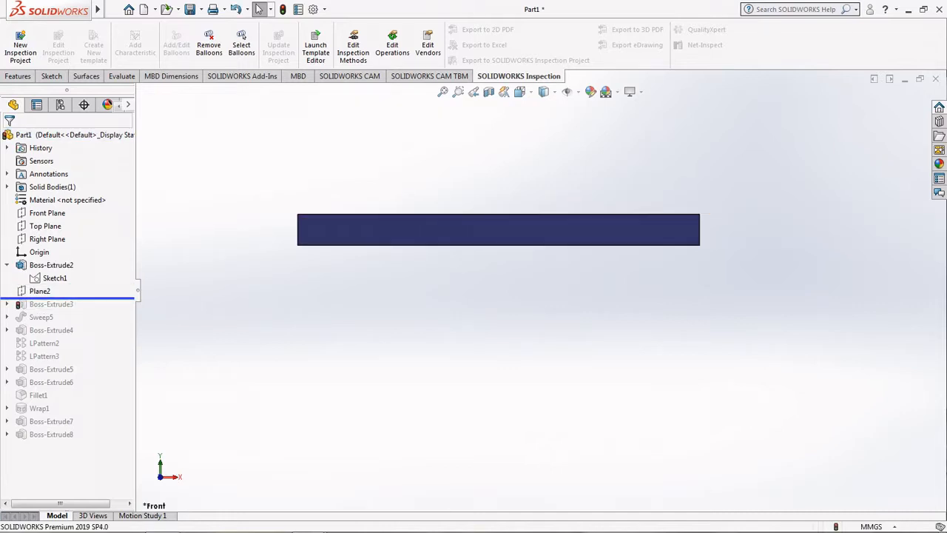
{"action": "scroll", "coordinate": [488, 268], "scroll_direction": "up", "scroll_amount": 2}
{"action": "middle_click_drag", "start_coordinate": [517, 251], "coordinate": [478, 278]}
{"action": "scroll", "coordinate": [422, 207], "scroll_direction": "down", "scroll_amount": 3}
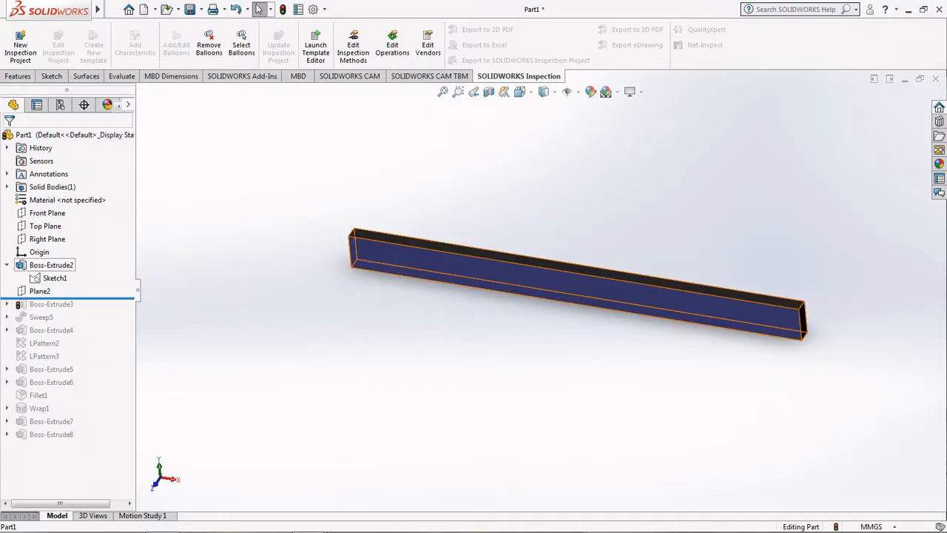
Step: Review the definition of Boss-Extrude2 with its sketch dimensions, and close it with its settings kept
{"action": "left_click", "coordinate": [51, 265]}
{"action": "left_click", "coordinate": [65, 228]}
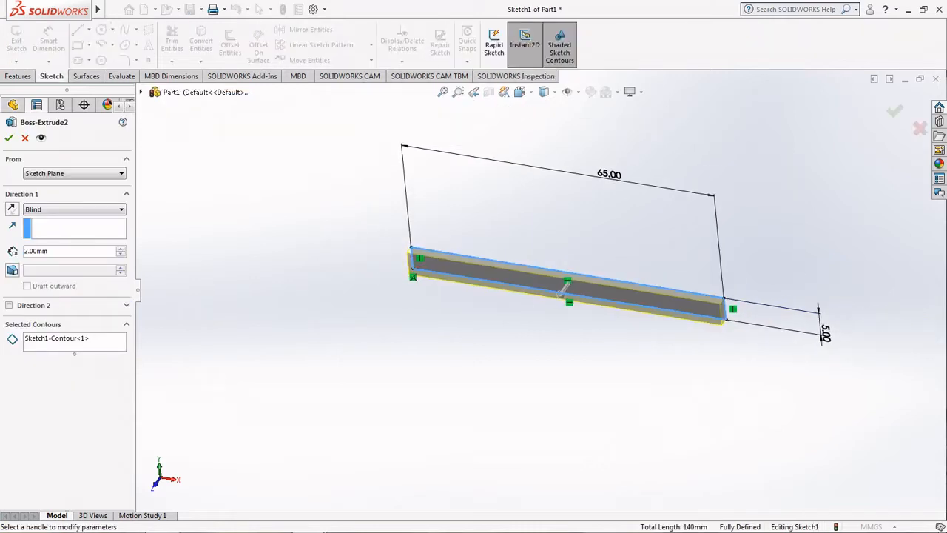
{"action": "scroll", "coordinate": [183, 278], "scroll_direction": "up", "scroll_amount": 1}
{"action": "scroll", "coordinate": [421, 299], "scroll_direction": "down", "scroll_amount": 2}
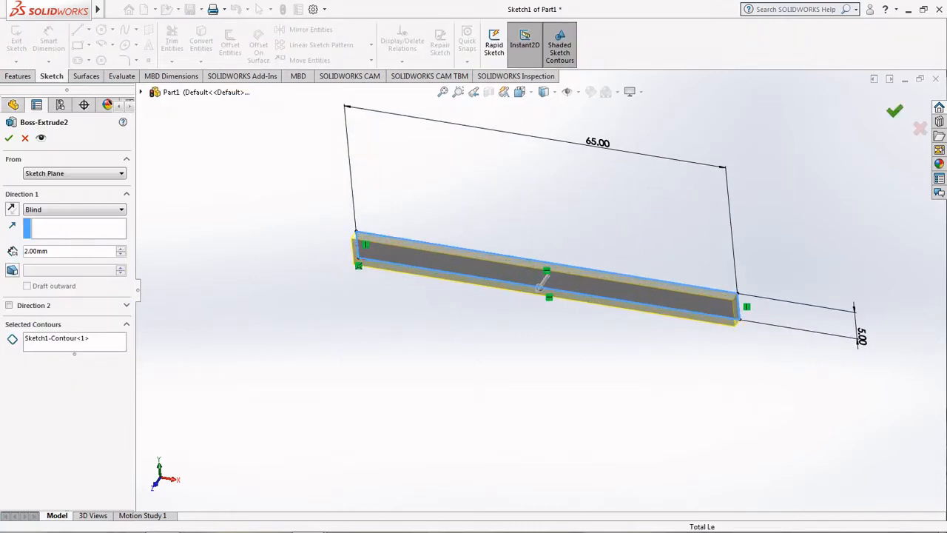
{"action": "left_click", "coordinate": [9, 139]}
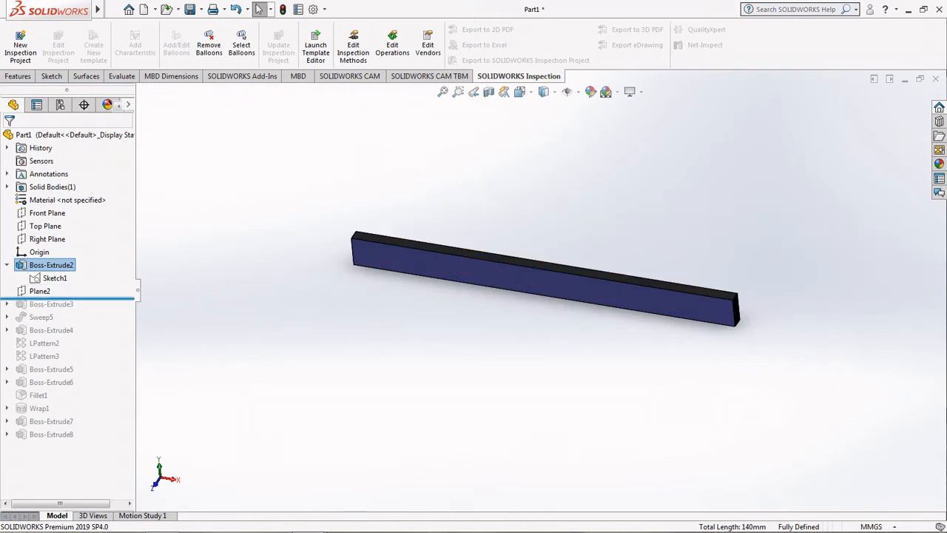
Step: Review the definition of Plane2, including its Front Plane reference and offset, and close it with its settings kept
{"action": "left_click", "coordinate": [40, 291]}
{"action": "left_click", "coordinate": [53, 261]}
{"action": "mouse_move", "coordinate": [510, 252]}
{"action": "middle_mouse_down"}
{"action": "mouse_move", "coordinate": [474, 288]}
{"action": "mouse_move", "coordinate": [506, 267]}
{"action": "middle_mouse_up"}
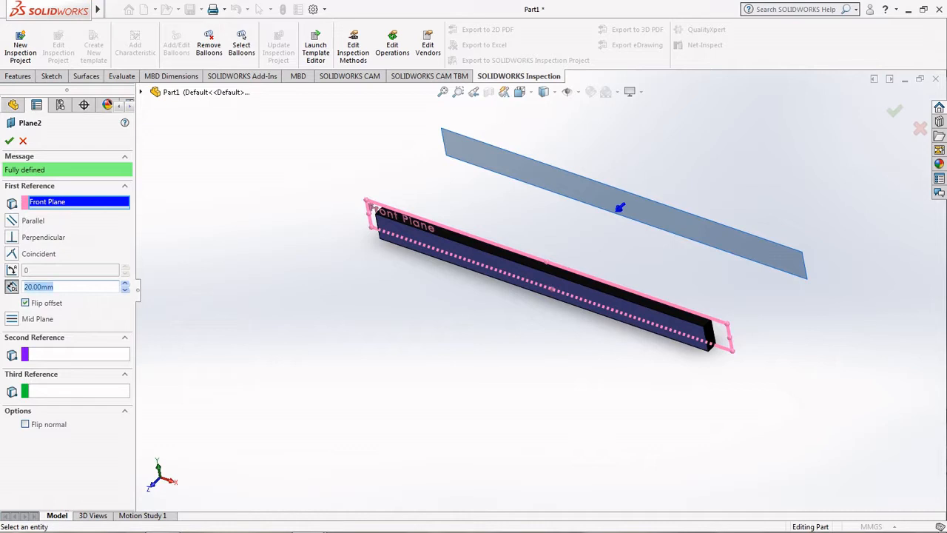
{"action": "left_click", "coordinate": [9, 140]}
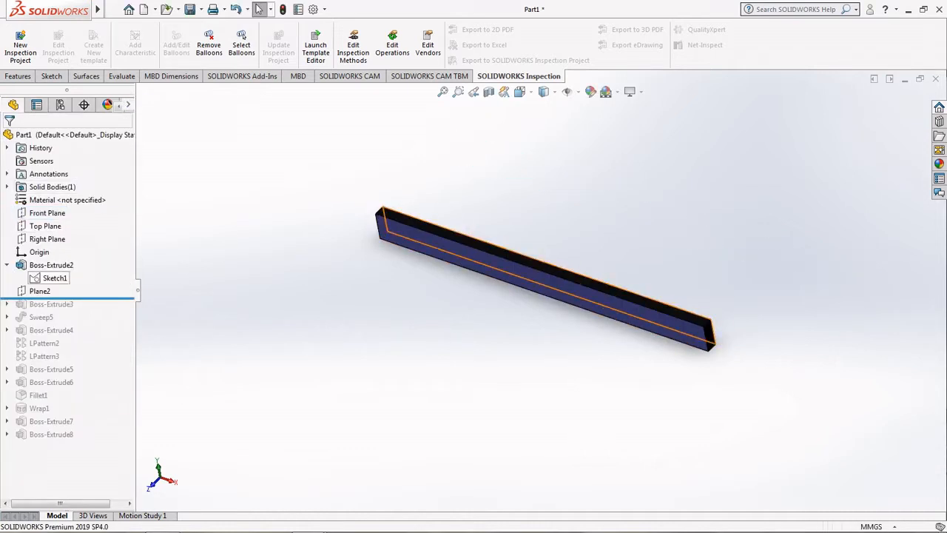
Step: Roll the feature history forward past Boss-Extrude3 and open its Sketch2 to inspect the second bar's profile
{"action": "left_click_drag", "start_coordinate": [45, 298], "coordinate": [44, 311]}
{"action": "left_click", "coordinate": [6, 304]}
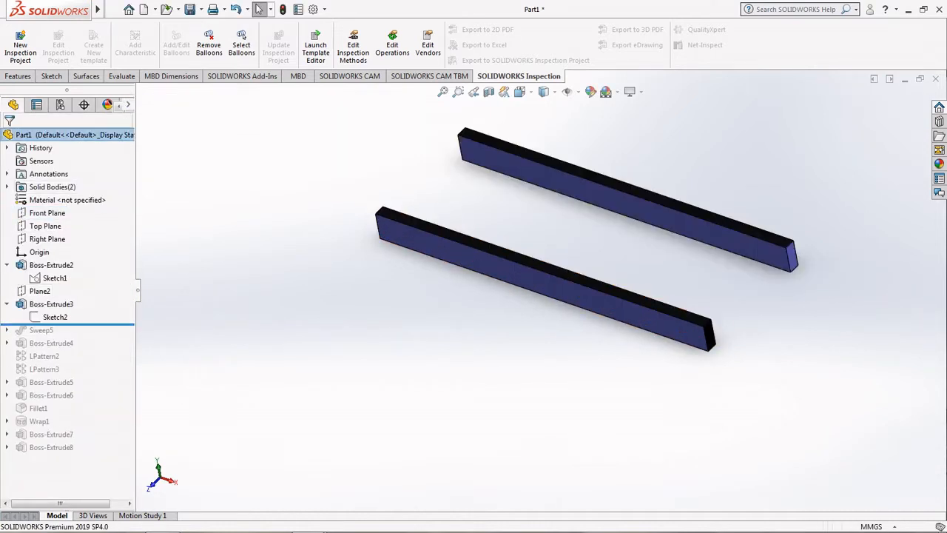
{"action": "left_click", "coordinate": [55, 317]}
{"action": "left_click", "coordinate": [58, 280]}
{"action": "mouse_move", "coordinate": [620, 370]}
{"action": "middle_mouse_down"}
{"action": "mouse_move", "coordinate": [655, 278]}
{"action": "mouse_move", "coordinate": [610, 344]}
{"action": "middle_mouse_up"}
{"action": "mouse_move", "coordinate": [640, 259]}
{"action": "middle_mouse_down"}
{"action": "mouse_move", "coordinate": [628, 245]}
{"action": "mouse_move", "coordinate": [518, 270]}
{"action": "mouse_move", "coordinate": [496, 311]}
{"action": "mouse_move", "coordinate": [636, 256]}
{"action": "mouse_move", "coordinate": [647, 285]}
{"action": "middle_mouse_up"}
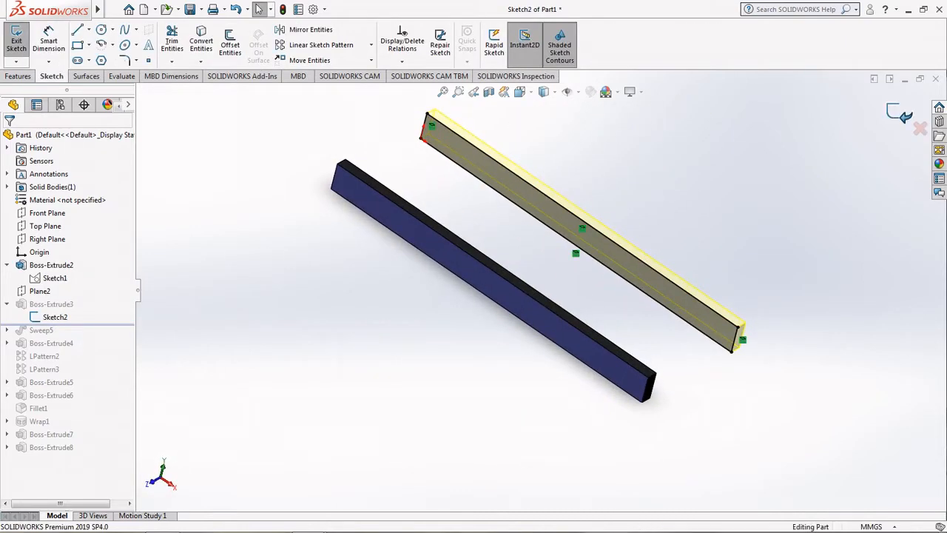
Step: Examine the dimensions of Boss-Extrude3 in the model and clear the selection
{"action": "left_click", "coordinate": [51, 304]}
{"action": "middle_click_drag", "start_coordinate": [533, 282], "coordinate": [499, 299]}
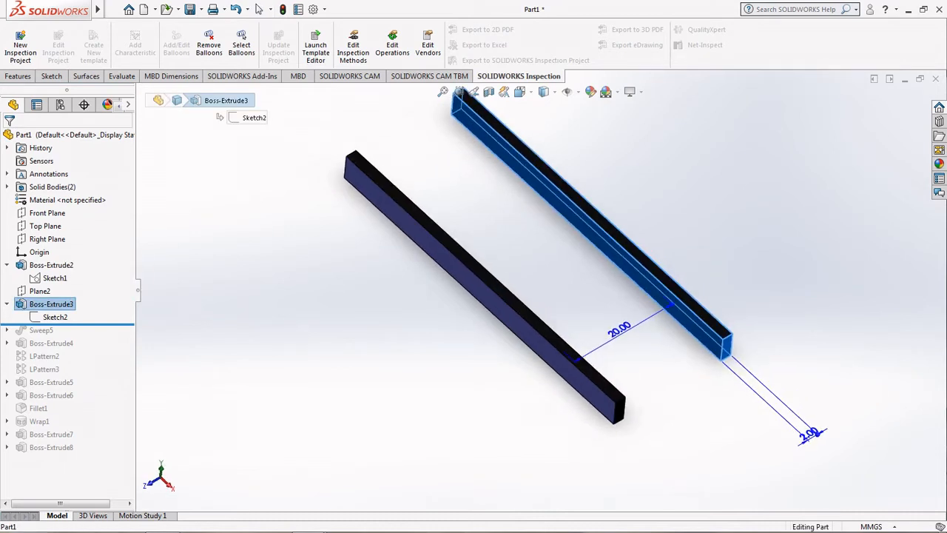
{"action": "scroll", "coordinate": [676, 441], "scroll_direction": "down", "scroll_amount": 1}
{"action": "key", "text": "Escape"}
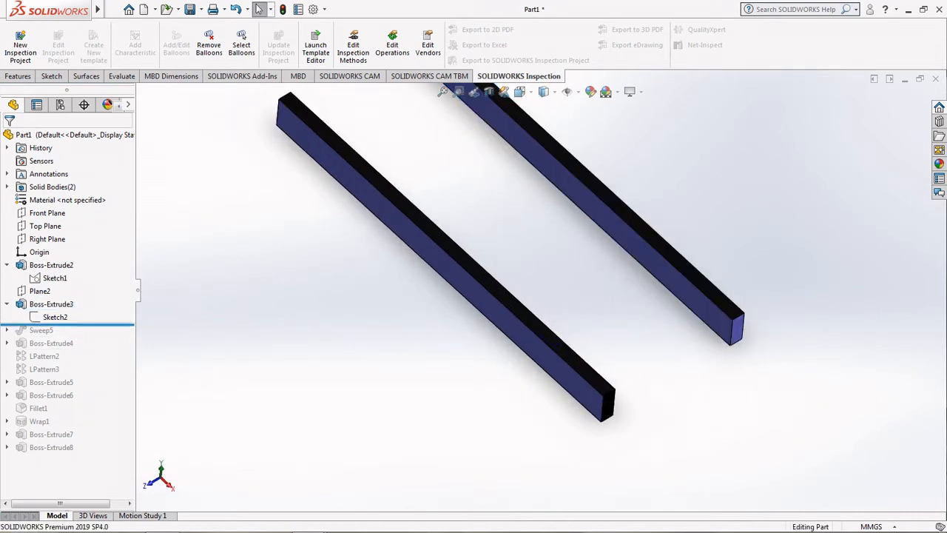
Step: Roll the feature history forward past Sweep5, expand it and inspect its Sketch6
{"action": "mouse_move", "coordinate": [59, 324]}
{"action": "left_mouse_down"}
{"action": "mouse_move", "coordinate": [59, 348]}
{"action": "mouse_move", "coordinate": [59, 337]}
{"action": "left_mouse_up"}
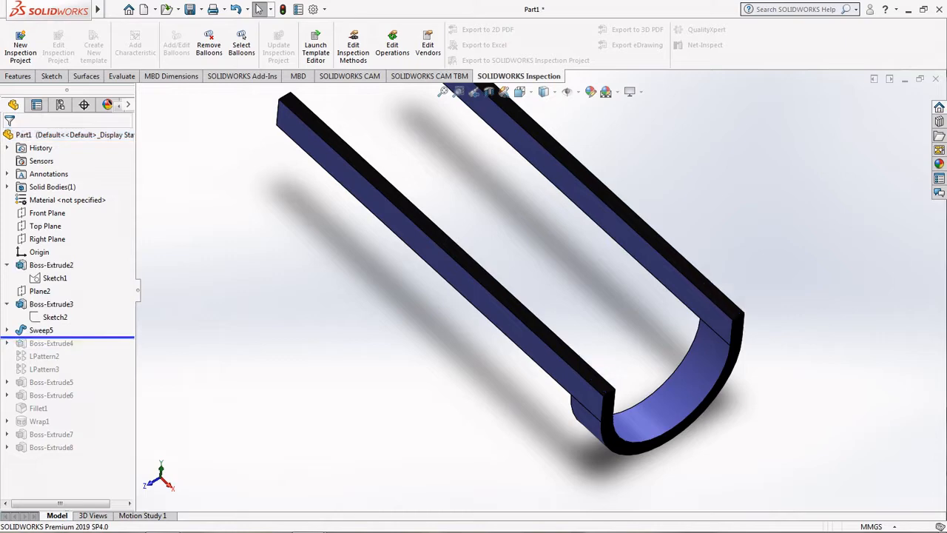
{"action": "left_click", "coordinate": [7, 330]}
{"action": "left_click", "coordinate": [55, 342]}
{"action": "mouse_move", "coordinate": [592, 414]}
{"action": "middle_mouse_down"}
{"action": "mouse_move", "coordinate": [659, 433]}
{"action": "mouse_move", "coordinate": [637, 444]}
{"action": "middle_mouse_up"}
{"action": "scroll", "coordinate": [636, 443], "scroll_direction": "down", "scroll_amount": 5}
{"action": "mouse_move", "coordinate": [529, 270]}
{"action": "middle_mouse_down"}
{"action": "mouse_move", "coordinate": [521, 332]}
{"action": "mouse_move", "coordinate": [525, 303]}
{"action": "middle_mouse_up"}
{"action": "scroll", "coordinate": [522, 333], "scroll_direction": "up", "scroll_amount": 2}
Step: Examine Sketch4, the curved path of Sweep5, in the Right view and at an angle
{"action": "left_click", "coordinate": [55, 356]}
{"action": "scroll", "coordinate": [443, 258], "scroll_direction": "up", "scroll_amount": 3}
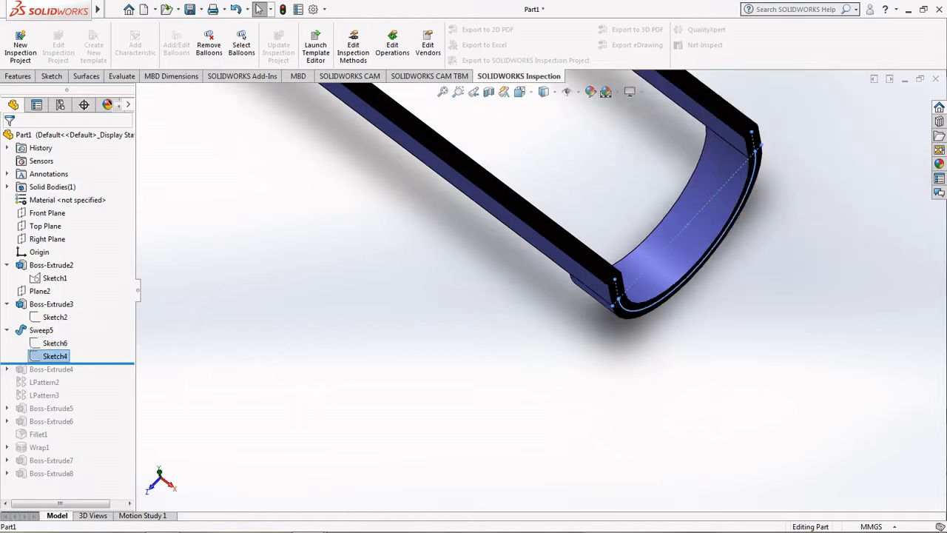
{"action": "middle_click_drag", "start_coordinate": [444, 259], "coordinate": [435, 253]}
{"action": "mouse_move", "coordinate": [562, 244]}
{"action": "middle_mouse_down"}
{"action": "mouse_move", "coordinate": [518, 277]}
{"action": "mouse_move", "coordinate": [521, 207]}
{"action": "mouse_move", "coordinate": [503, 93]}
{"action": "middle_mouse_up"}
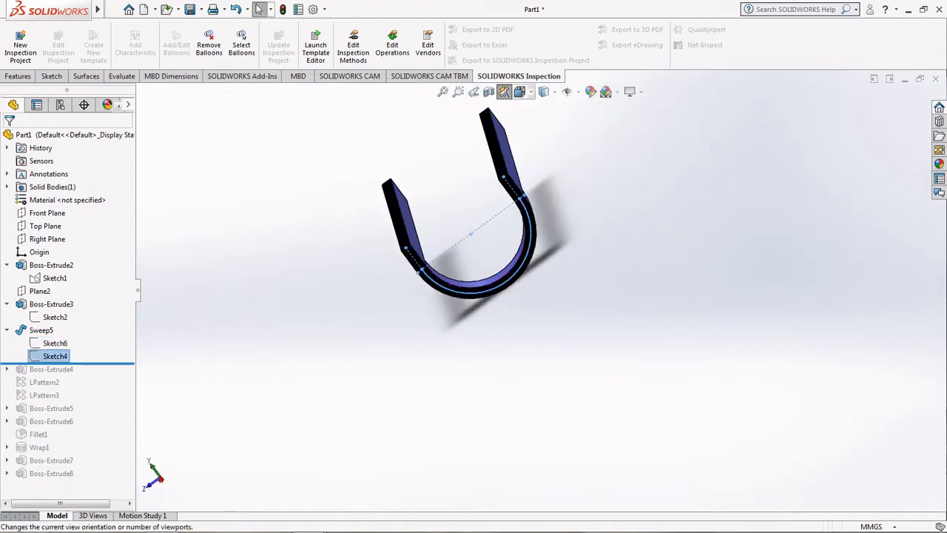
{"action": "left_click", "coordinate": [519, 91]}
{"action": "left_click", "coordinate": [553, 123]}
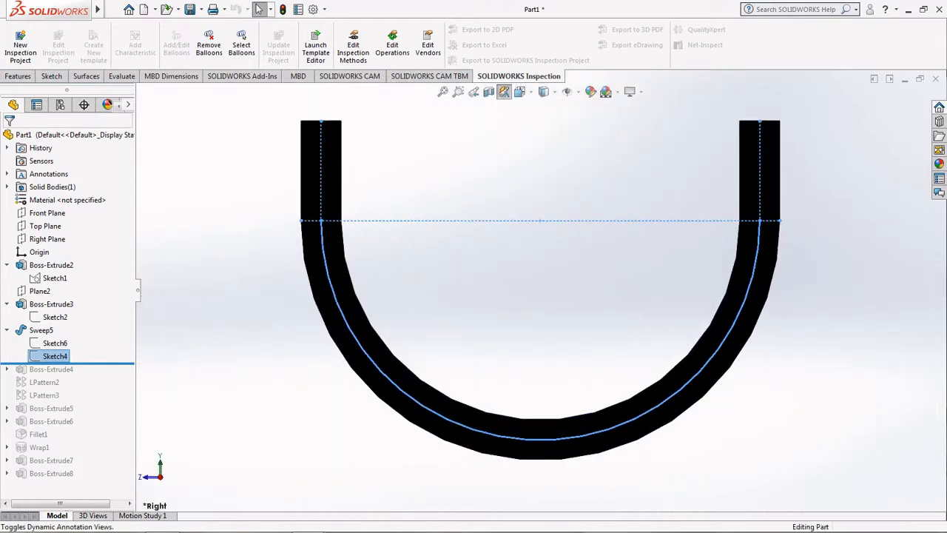
{"action": "scroll", "coordinate": [540, 259], "scroll_direction": "up", "scroll_amount": 1}
{"action": "middle_click_drag", "start_coordinate": [541, 259], "coordinate": [481, 295]}
{"action": "scroll", "coordinate": [480, 296], "scroll_direction": "up", "scroll_amount": 2}
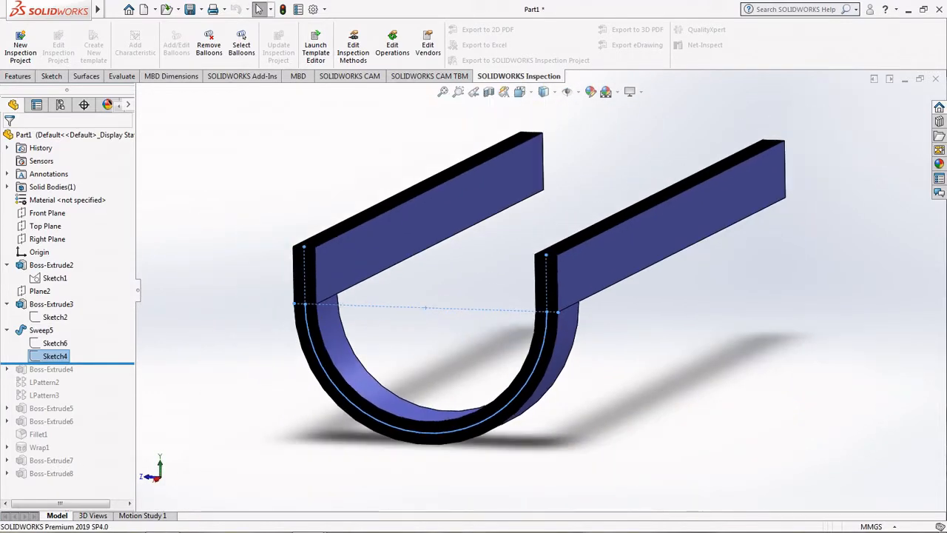
Step: Examine the whole Sweep5 feature joining the two bars from several angles and clear the selection
{"action": "left_click", "coordinate": [55, 356]}
{"action": "left_click", "coordinate": [107, 338]}
{"action": "left_click", "coordinate": [42, 330]}
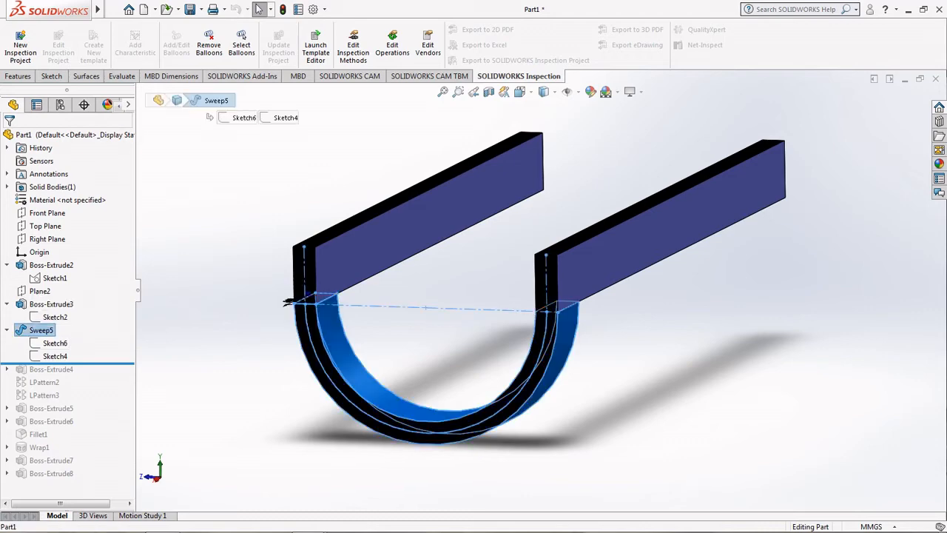
{"action": "middle_click_drag", "start_coordinate": [459, 274], "coordinate": [599, 318]}
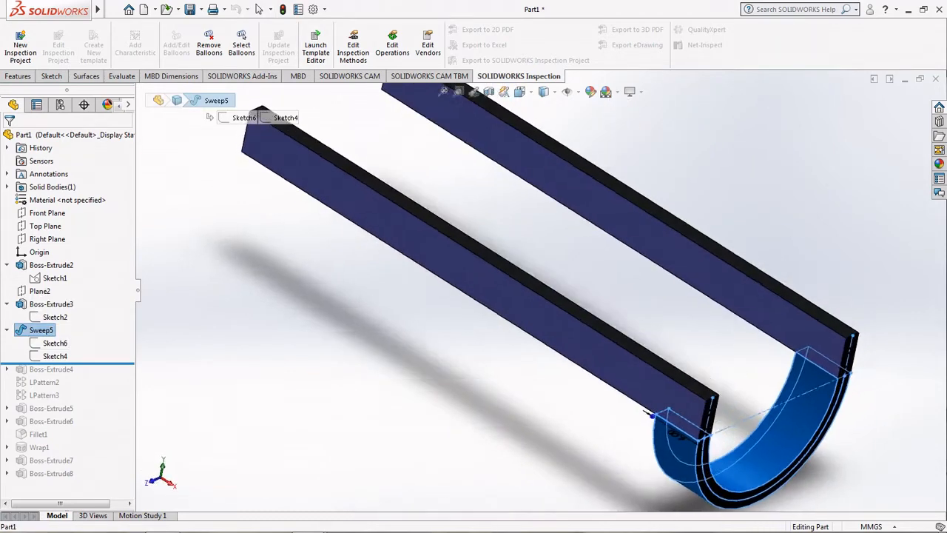
{"action": "middle_click_drag", "start_coordinate": [649, 413], "coordinate": [375, 371]}
{"action": "middle_click_drag", "start_coordinate": [462, 273], "coordinate": [494, 290]}
{"action": "scroll", "coordinate": [534, 295], "scroll_direction": "up", "scroll_amount": 3}
{"action": "key", "text": "Escape"}
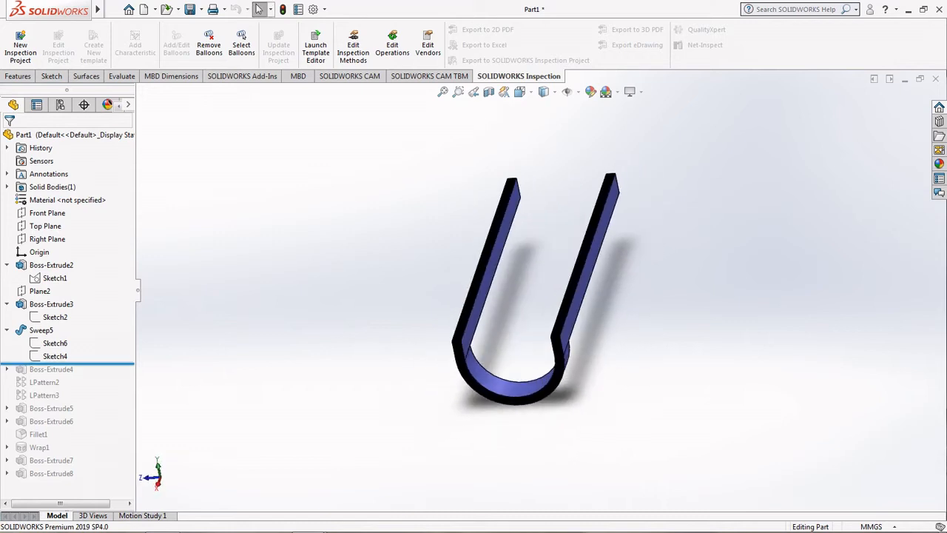
Step: Roll the feature history forward past Boss-Extrude4 and inspect Sketch7, which defines the small tabs on the bar ends
{"action": "left_click", "coordinate": [8, 369]}
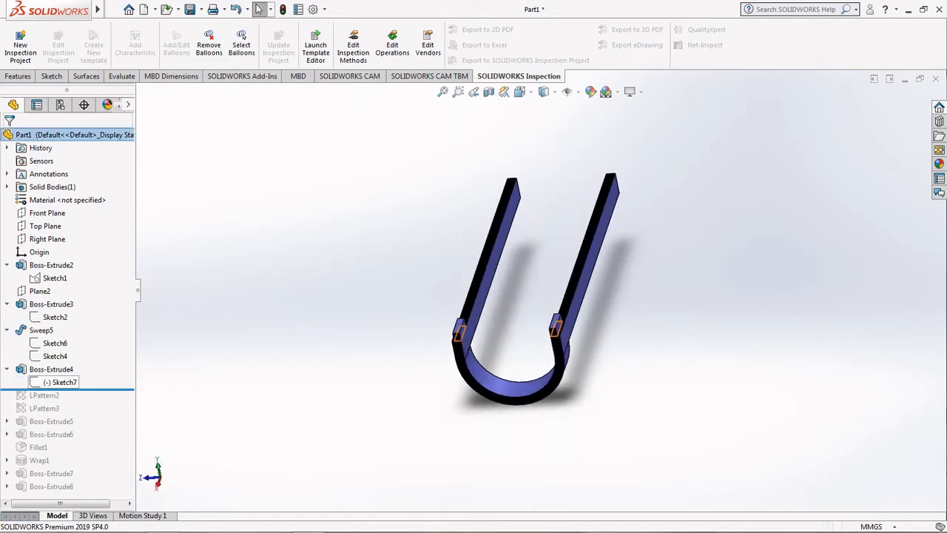
{"action": "left_click", "coordinate": [55, 383]}
{"action": "left_click", "coordinate": [69, 344]}
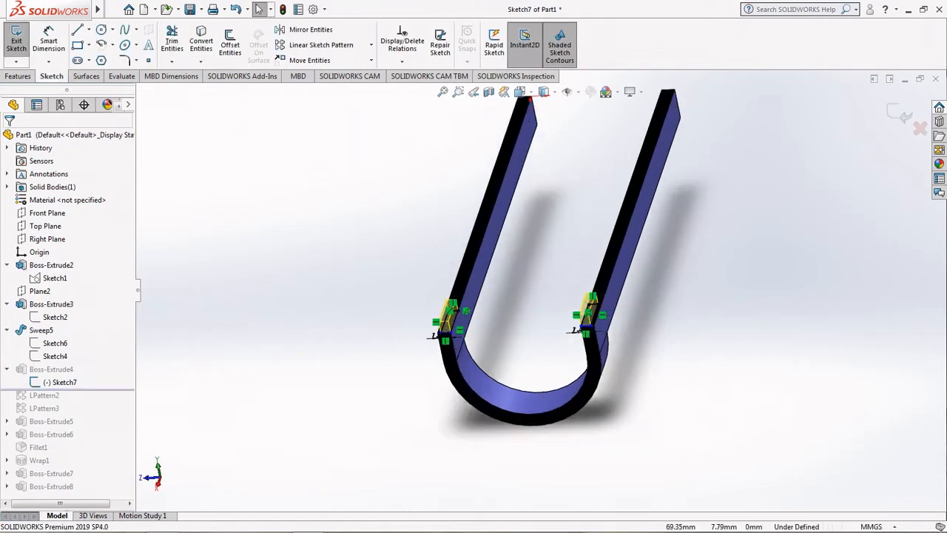
{"action": "middle_click_drag", "start_coordinate": [500, 310], "coordinate": [466, 385]}
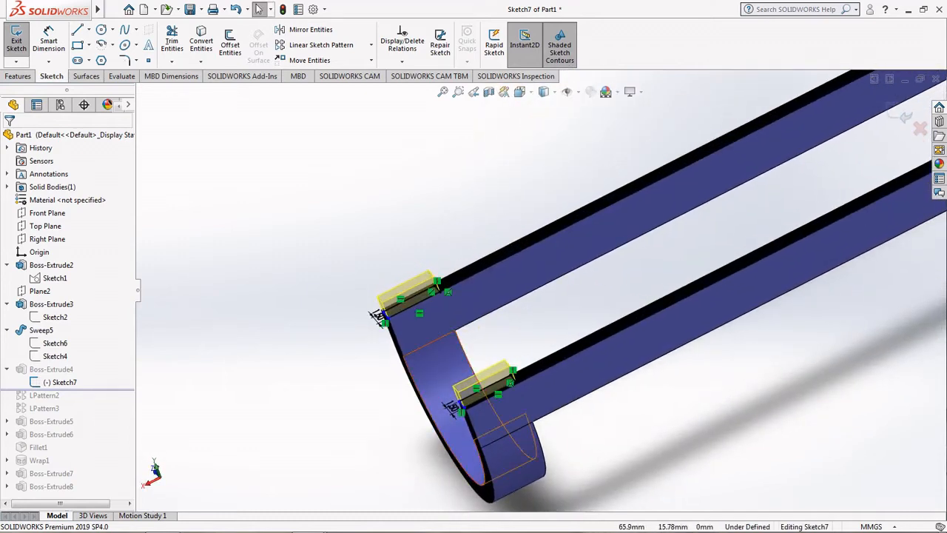
{"action": "scroll", "coordinate": [463, 387], "scroll_direction": "down", "scroll_amount": 5}
{"action": "scroll", "coordinate": [534, 294], "scroll_direction": "up", "scroll_amount": 4}
{"action": "left_click", "coordinate": [522, 92]}
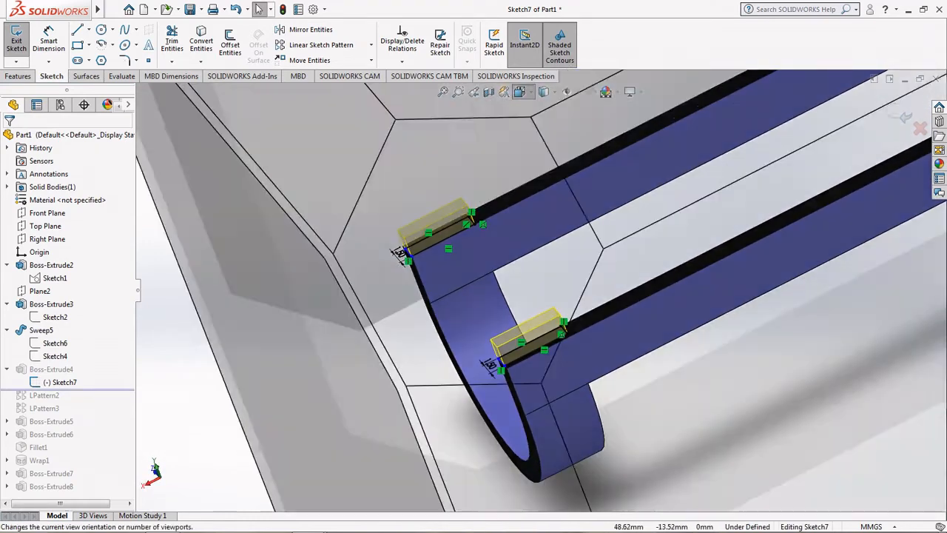
{"action": "left_click", "coordinate": [536, 139]}
{"action": "scroll", "coordinate": [348, 253], "scroll_direction": "down", "scroll_amount": 5}
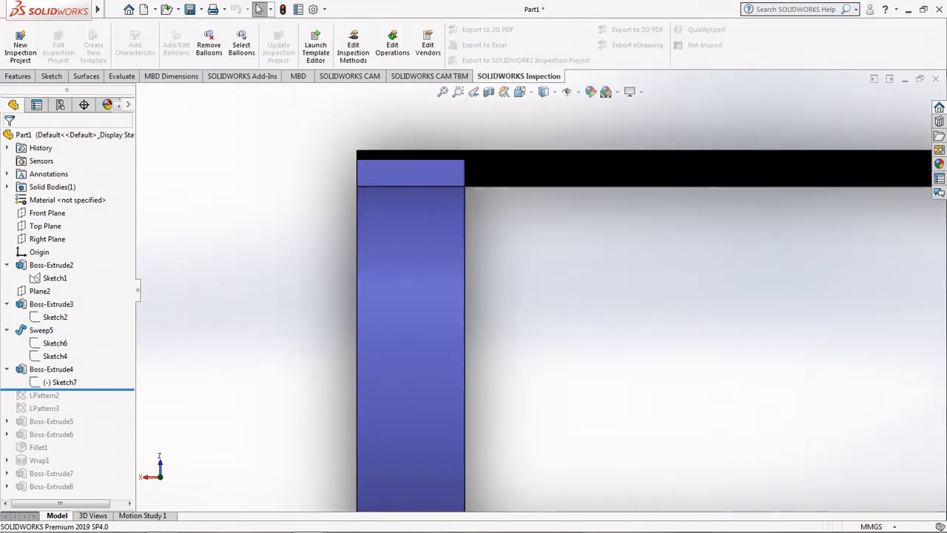
Step: Review the definition of Boss-Extrude4, including its depth and direction, and close it with its settings kept
{"action": "left_click", "coordinate": [51, 369]}
{"action": "left_click", "coordinate": [81, 332]}
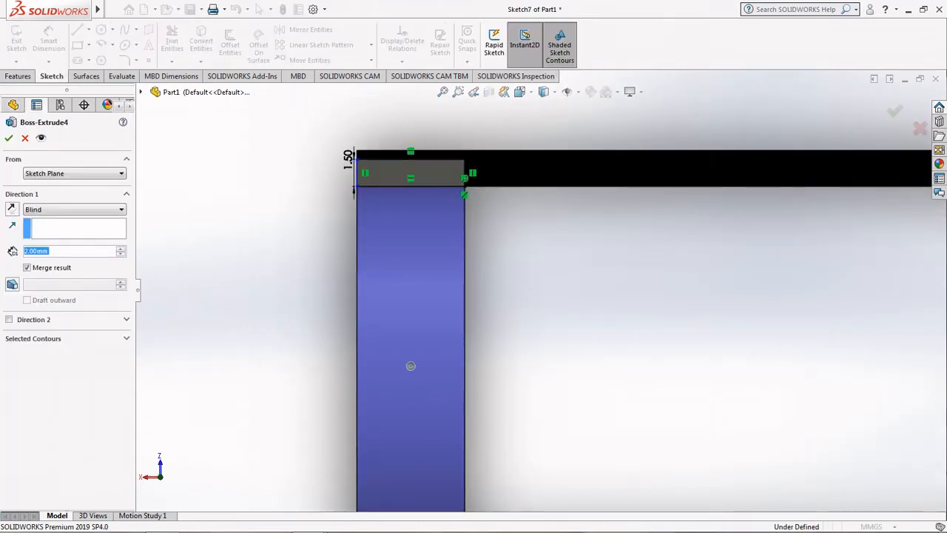
{"action": "scroll", "coordinate": [534, 294], "scroll_direction": "up", "scroll_amount": 6}
{"action": "middle_click_drag", "start_coordinate": [534, 294], "coordinate": [514, 179]}
{"action": "scroll", "coordinate": [544, 222], "scroll_direction": "down", "scroll_amount": 1}
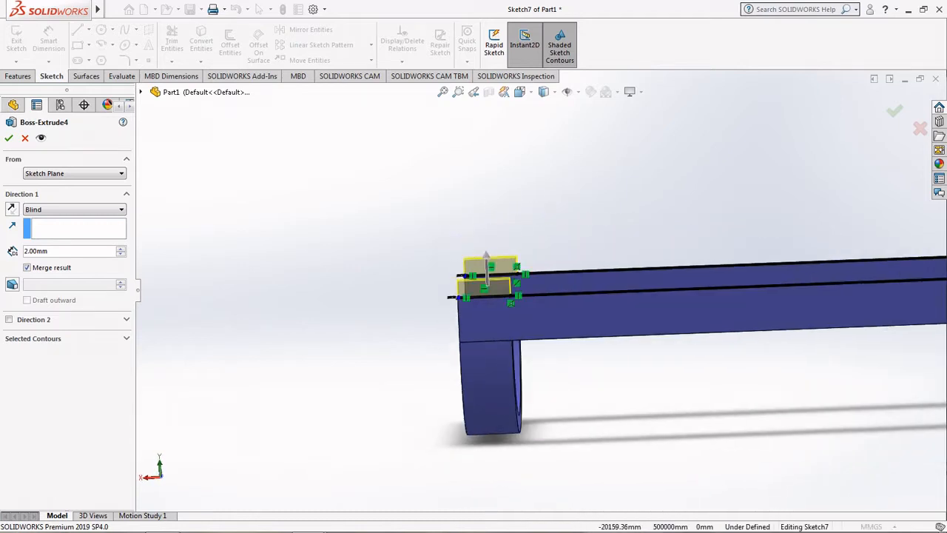
{"action": "left_click", "coordinate": [9, 138]}
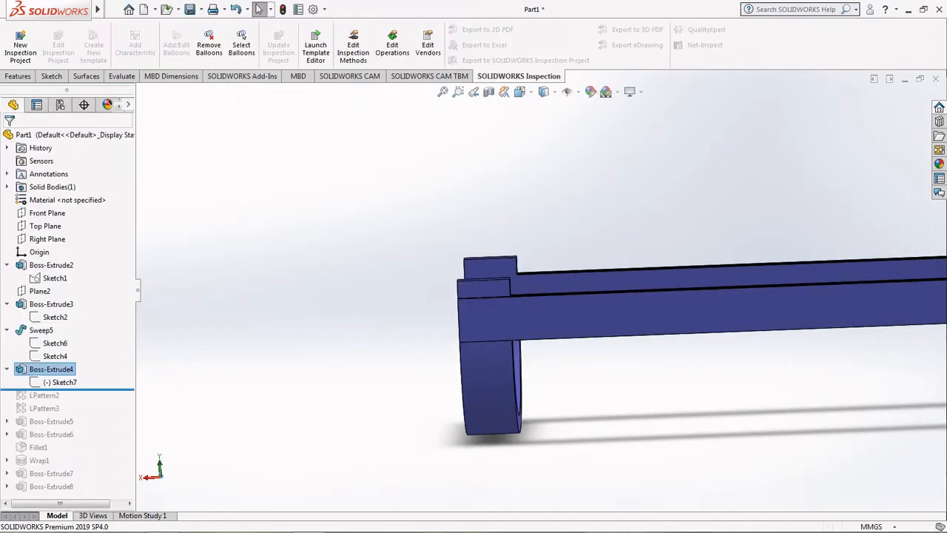
Step: Roll the feature history forward past LPattern2 and open its definition to inspect the pattern of Sweep5
{"action": "left_click_drag", "start_coordinate": [67, 388], "coordinate": [66, 402]}
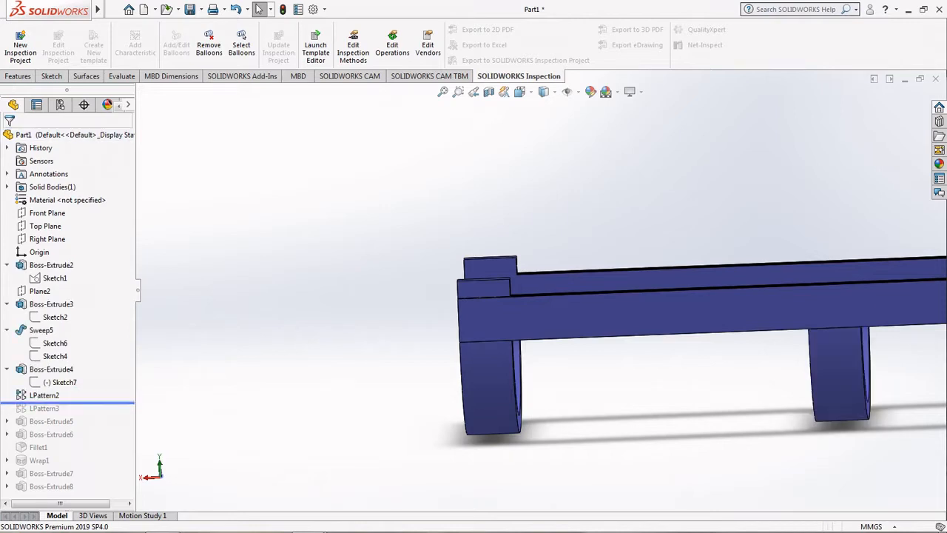
{"action": "left_click", "coordinate": [44, 395]}
{"action": "scroll", "coordinate": [540, 296], "scroll_direction": "up", "scroll_amount": 5}
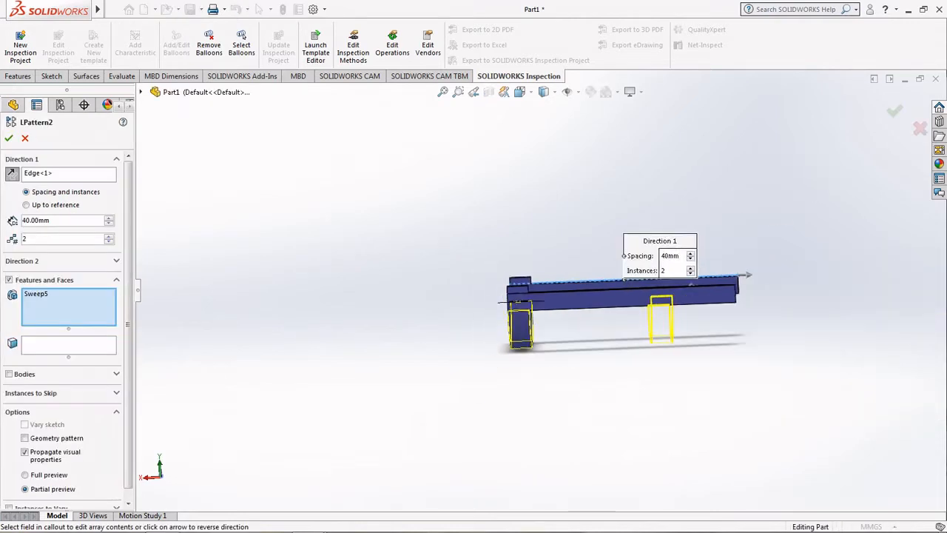
{"action": "middle_click_drag", "start_coordinate": [540, 296], "coordinate": [617, 338]}
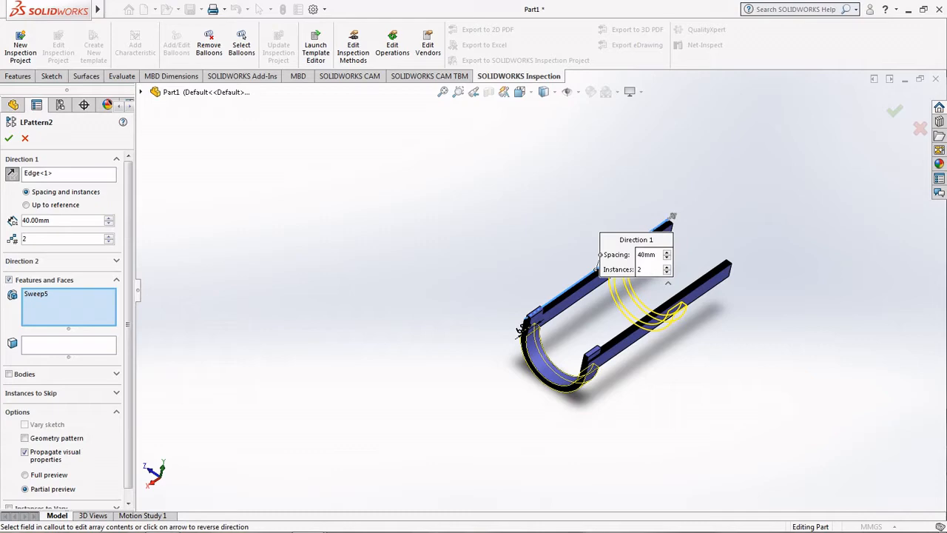
{"action": "scroll", "coordinate": [685, 340], "scroll_direction": "down", "scroll_amount": 4}
{"action": "scroll", "coordinate": [545, 296], "scroll_direction": "up", "scroll_amount": 3}
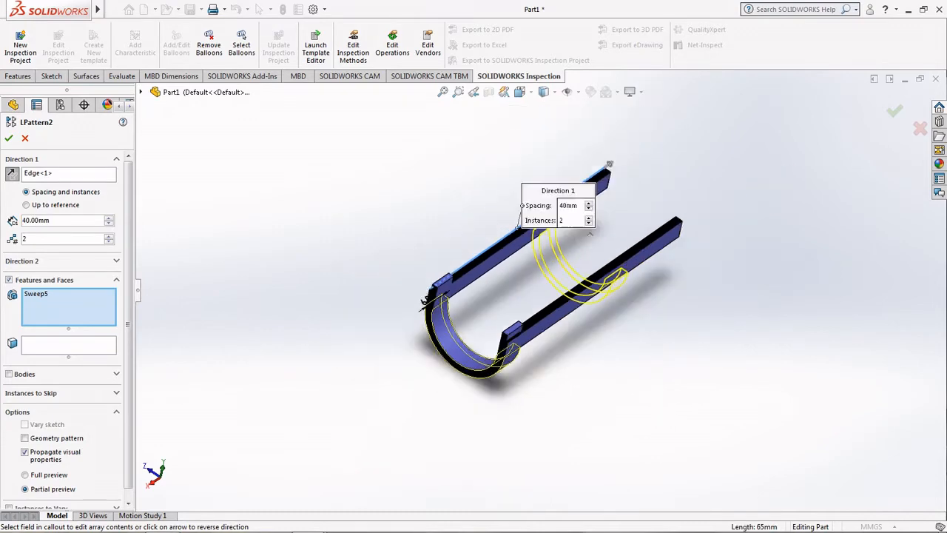
{"action": "scroll", "coordinate": [453, 331], "scroll_direction": "down", "scroll_amount": 3}
{"action": "scroll", "coordinate": [401, 279], "scroll_direction": "up", "scroll_amount": 3}
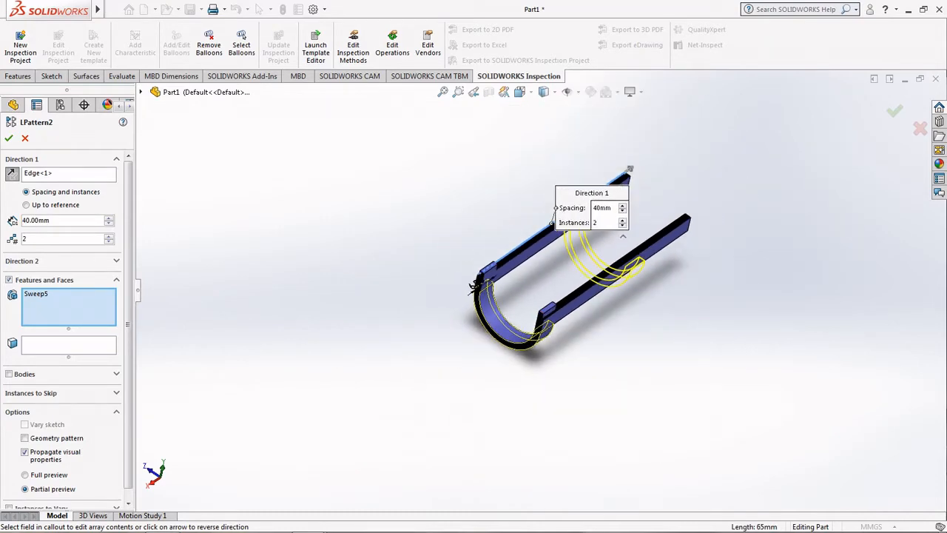
Step: Check the Sweep5 pattern preview from above, and close the LPattern2 definition with its settings kept
{"action": "left_click", "coordinate": [521, 92]}
{"action": "left_click", "coordinate": [446, 275]}
{"action": "scroll", "coordinate": [538, 400], "scroll_direction": "down", "scroll_amount": 2}
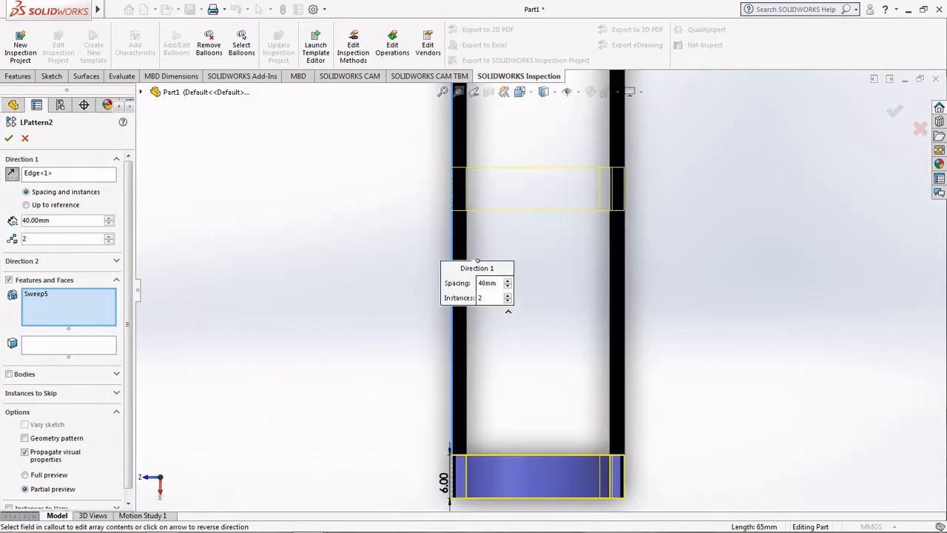
{"action": "key", "text": "Return"}
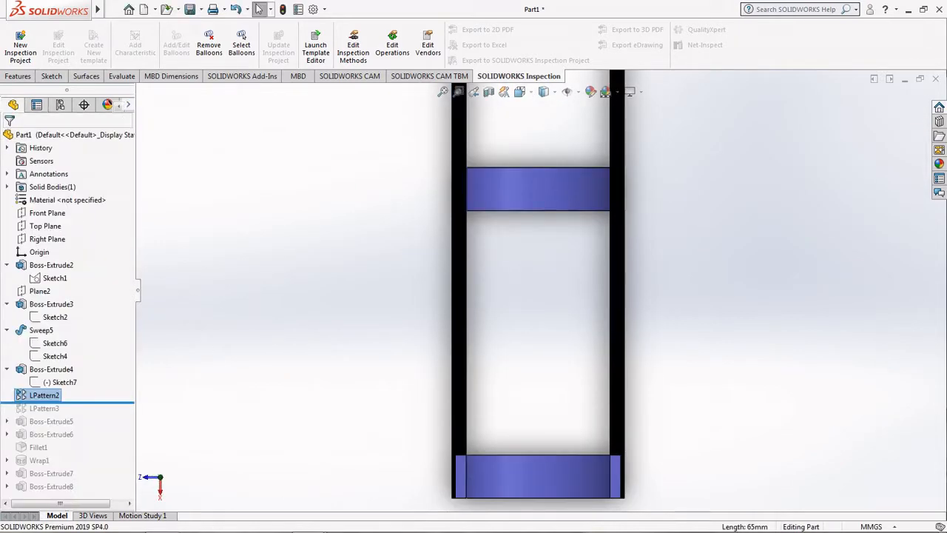
{"action": "scroll", "coordinate": [540, 295], "scroll_direction": "up", "scroll_amount": 3}
{"action": "middle_click_drag", "start_coordinate": [546, 396], "coordinate": [462, 329]}
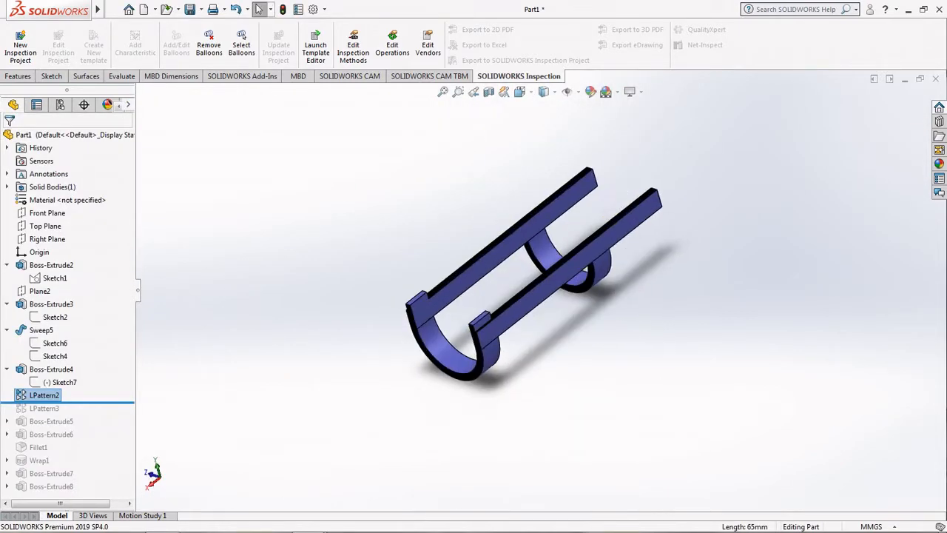
Step: Roll the feature history forward past LPattern3 and open its definition to inspect the pattern of the Boss-Extrude4 tabs
{"action": "left_click_drag", "start_coordinate": [67, 402], "coordinate": [66, 415]}
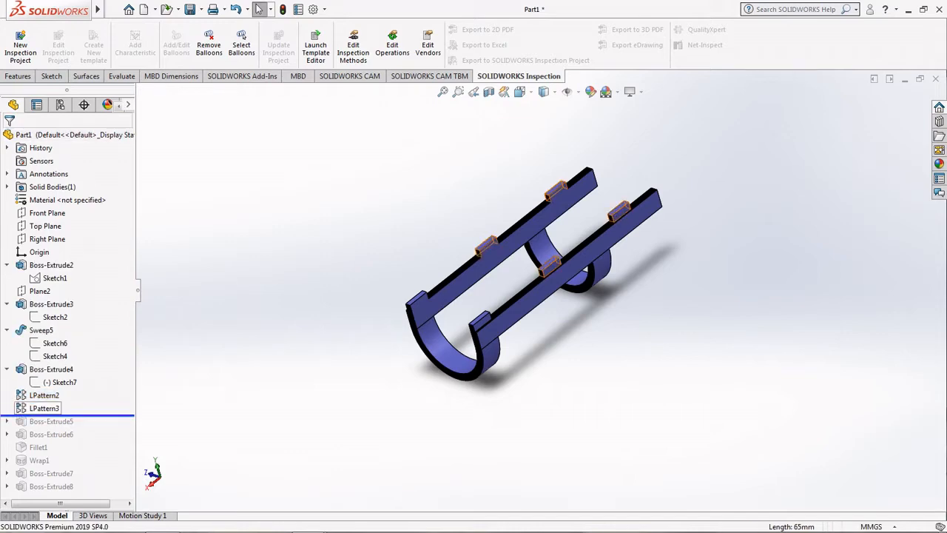
{"action": "left_click", "coordinate": [45, 407]}
{"action": "left_click", "coordinate": [60, 372]}
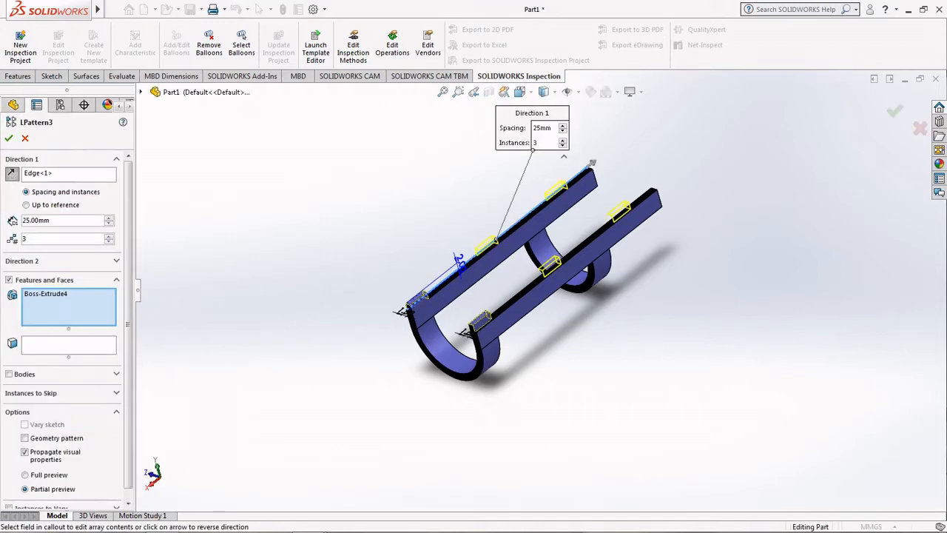
{"action": "mouse_move", "coordinate": [473, 295]}
{"action": "middle_mouse_down"}
{"action": "mouse_move", "coordinate": [528, 348]}
{"action": "mouse_move", "coordinate": [459, 293]}
{"action": "mouse_move", "coordinate": [507, 344]}
{"action": "mouse_move", "coordinate": [447, 285]}
{"action": "mouse_move", "coordinate": [495, 326]}
{"action": "mouse_move", "coordinate": [451, 288]}
{"action": "mouse_move", "coordinate": [473, 311]}
{"action": "middle_mouse_up"}
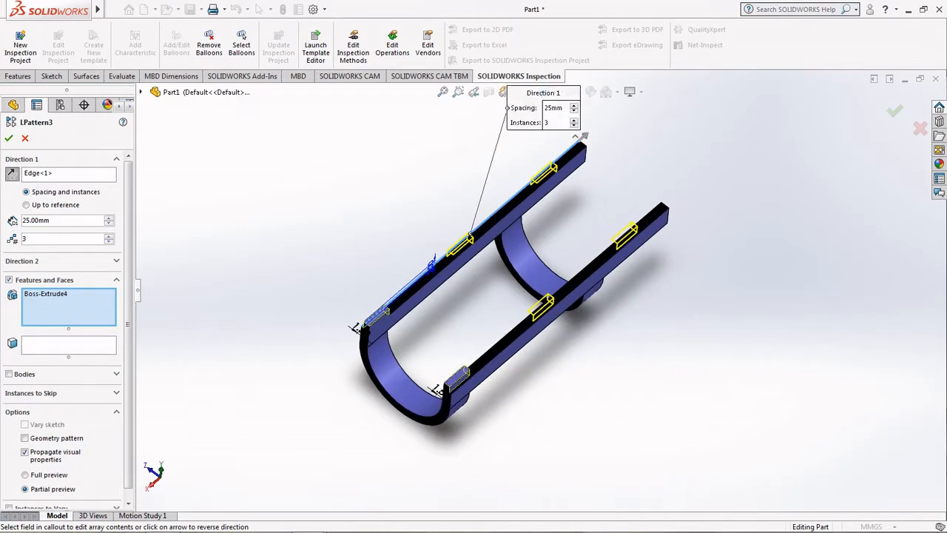
{"action": "scroll", "coordinate": [306, 310], "scroll_direction": "down", "scroll_amount": 5}
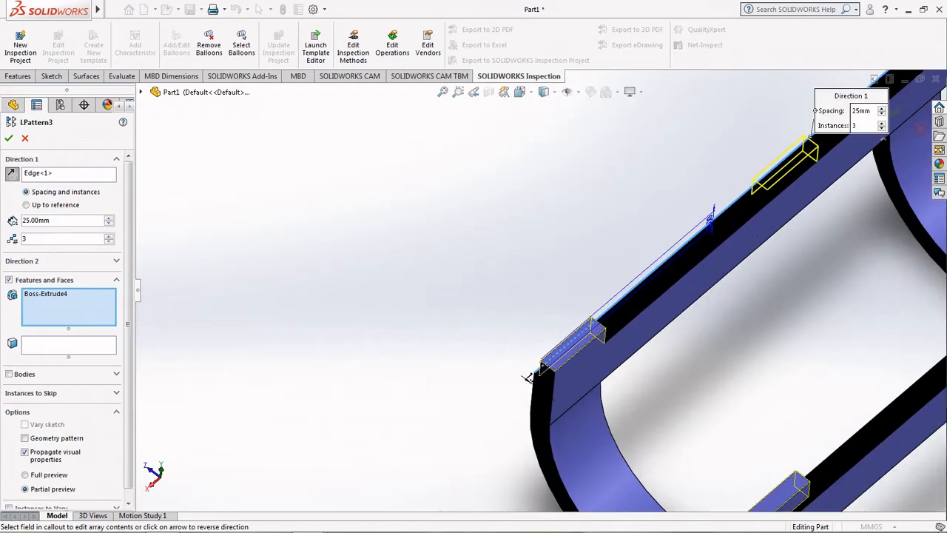
{"action": "scroll", "coordinate": [305, 307], "scroll_direction": "up", "scroll_amount": 3}
Step: Check the LPattern3 tab preview from the top and back views, and close the definition with its settings kept
{"action": "left_click", "coordinate": [521, 92]}
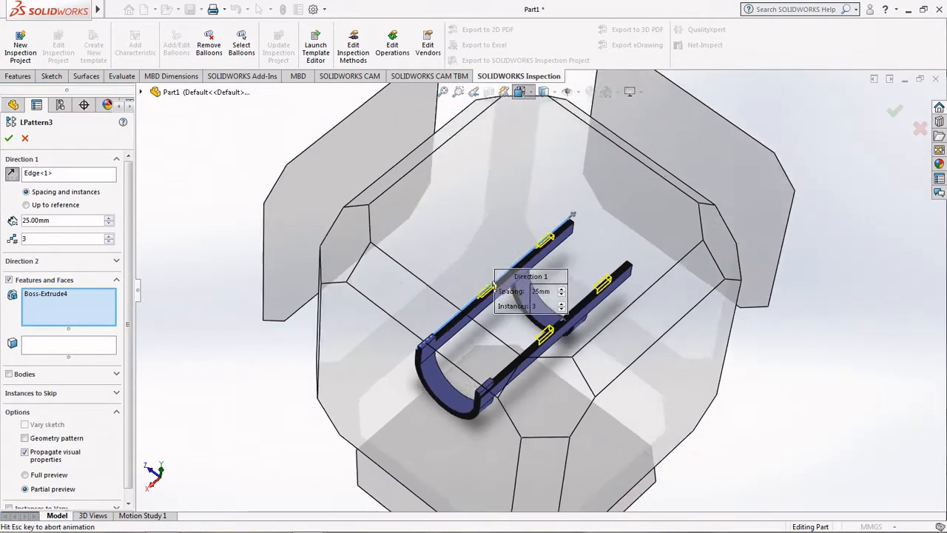
{"action": "left_click", "coordinate": [419, 258]}
{"action": "scroll", "coordinate": [518, 329], "scroll_direction": "down", "scroll_amount": 5}
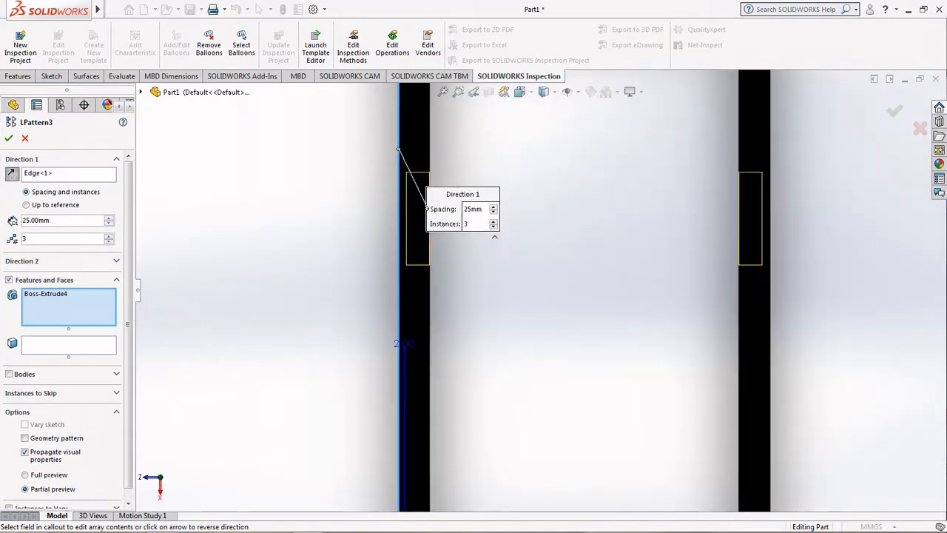
{"action": "left_click_drag", "start_coordinate": [391, 342], "coordinate": [333, 348]}
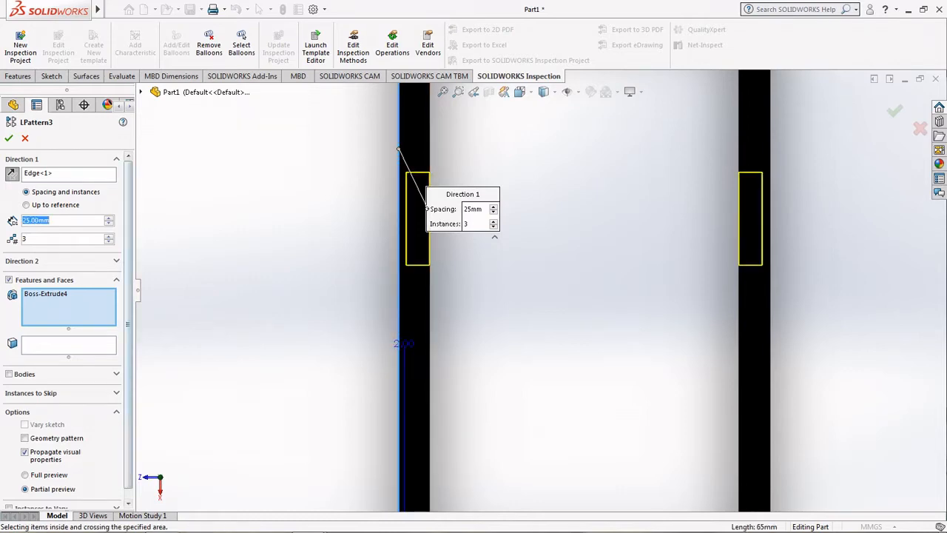
{"action": "scroll", "coordinate": [540, 289], "scroll_direction": "up", "scroll_amount": 6}
{"action": "middle_click_drag", "start_coordinate": [548, 296], "coordinate": [385, 185]}
{"action": "left_click", "coordinate": [522, 92]}
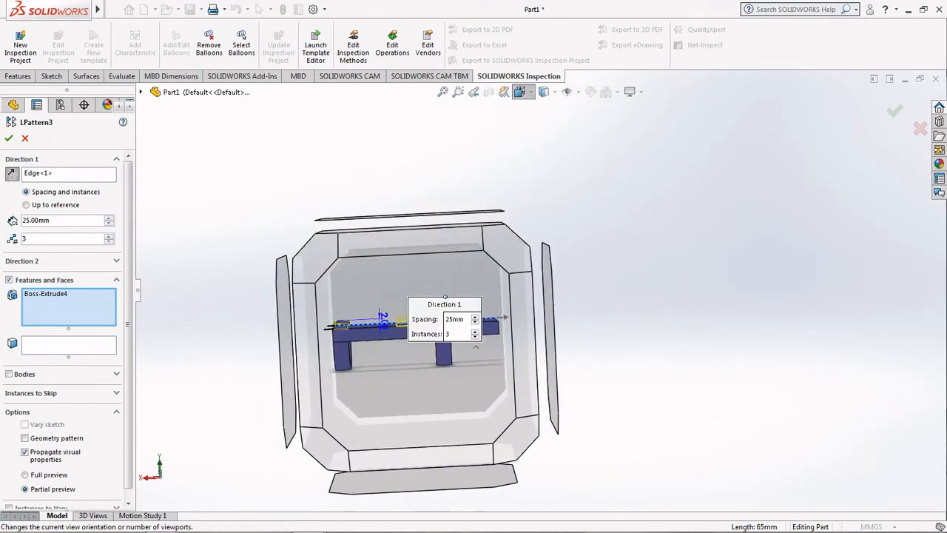
{"action": "left_click", "coordinate": [418, 337]}
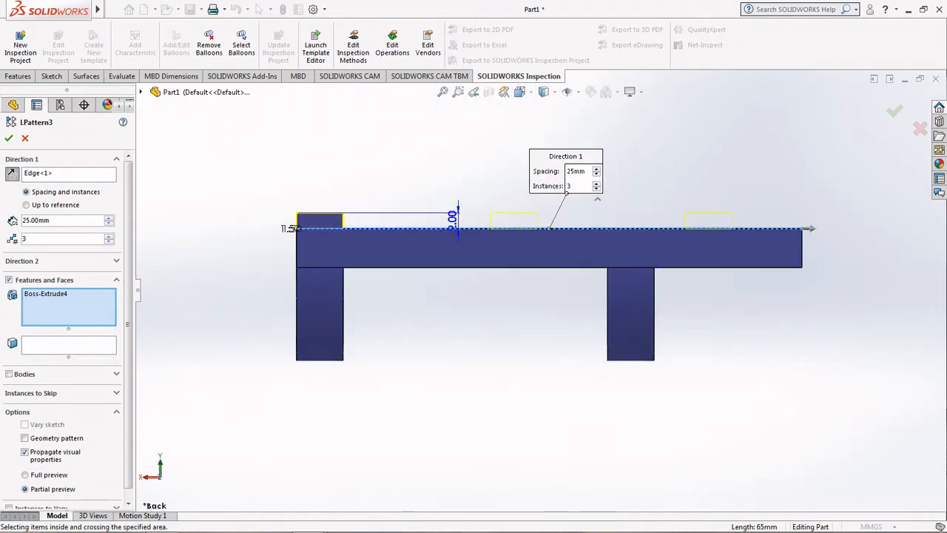
{"action": "key", "text": "Return"}
{"action": "scroll", "coordinate": [541, 290], "scroll_direction": "up", "scroll_amount": 2}
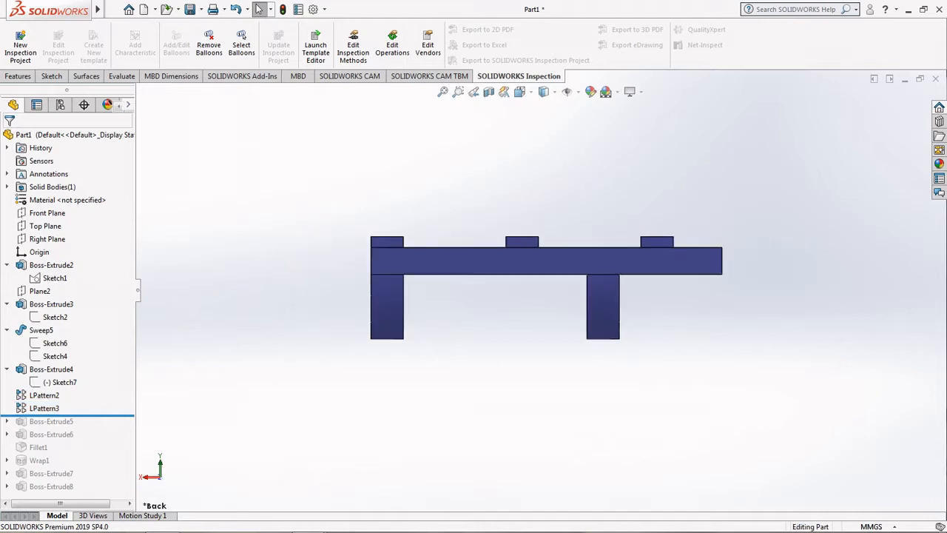
Step: Roll the feature history forward past Boss-Extrude5, inspect the small circles of Sketch8 on the end tabs, and exit the sketch
{"action": "left_click_drag", "start_coordinate": [53, 415], "coordinate": [53, 429]}
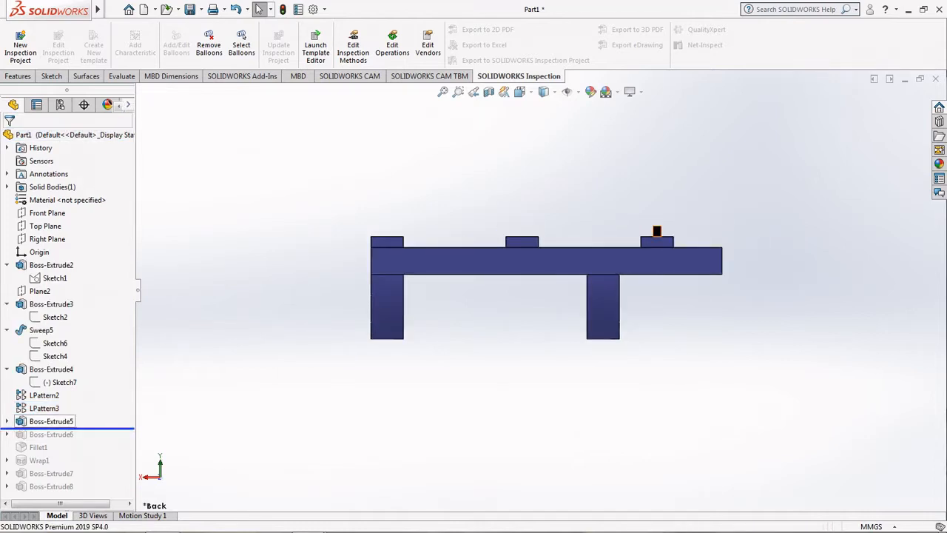
{"action": "left_click", "coordinate": [7, 421]}
{"action": "left_click", "coordinate": [65, 435]}
{"action": "left_click", "coordinate": [65, 401]}
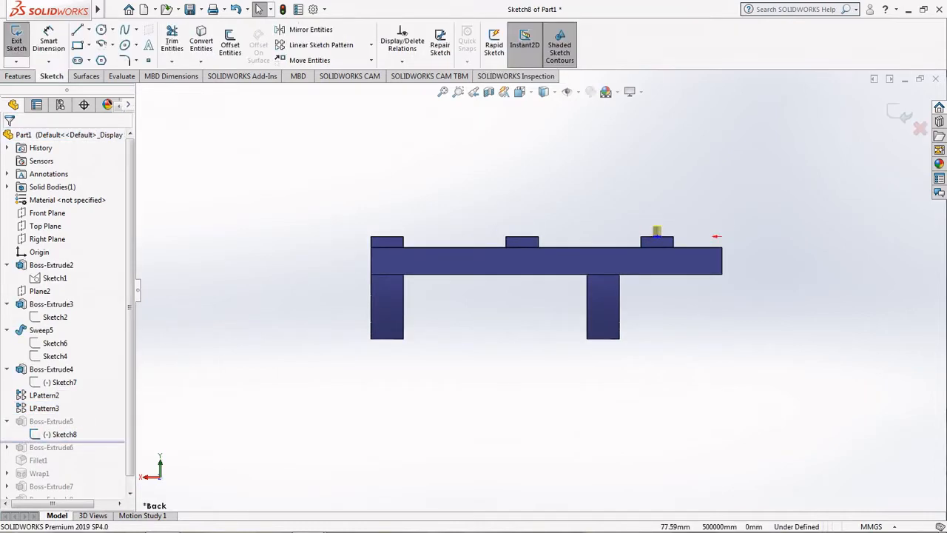
{"action": "mouse_move", "coordinate": [459, 296]}
{"action": "middle_mouse_down"}
{"action": "mouse_move", "coordinate": [492, 318]}
{"action": "mouse_move", "coordinate": [495, 377]}
{"action": "middle_mouse_up"}
{"action": "scroll", "coordinate": [592, 270], "scroll_direction": "down", "scroll_amount": 4}
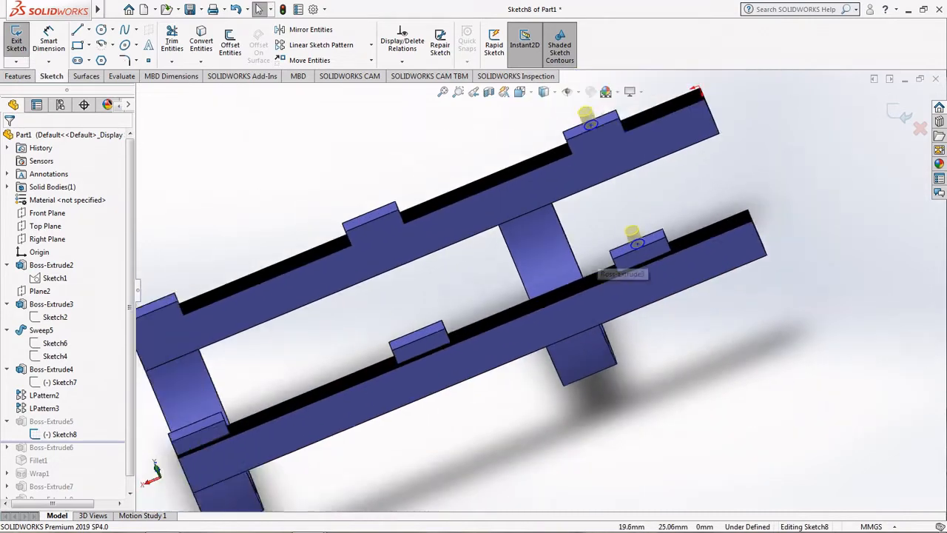
{"action": "scroll", "coordinate": [603, 259], "scroll_direction": "up", "scroll_amount": 1}
{"action": "middle_click_drag", "start_coordinate": [603, 259], "coordinate": [605, 285]}
{"action": "left_click", "coordinate": [899, 114]}
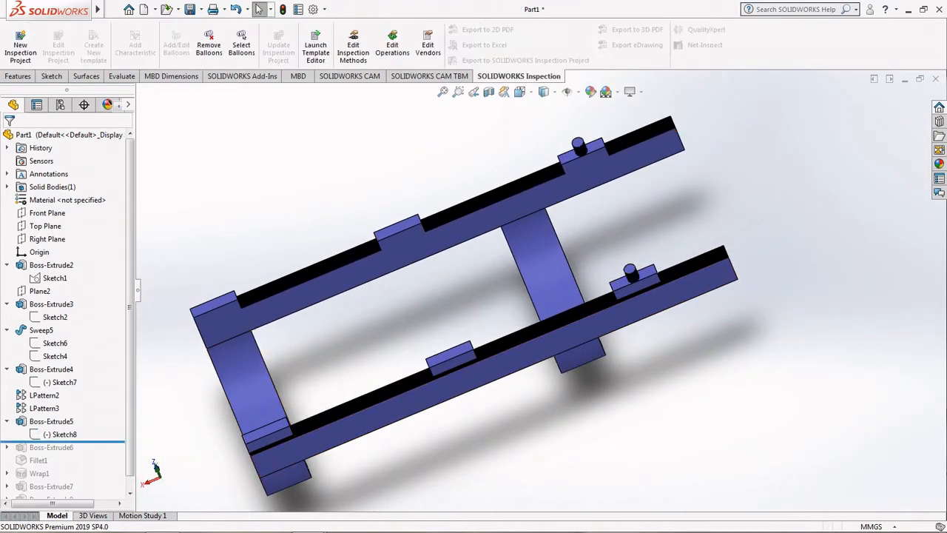
Step: Roll the feature history forward past Boss-Extrude6, inspect the dimensioned circles of Sketch9 on top of the pins, and exit the sketch
{"action": "left_click_drag", "start_coordinate": [60, 442], "coordinate": [59, 454]}
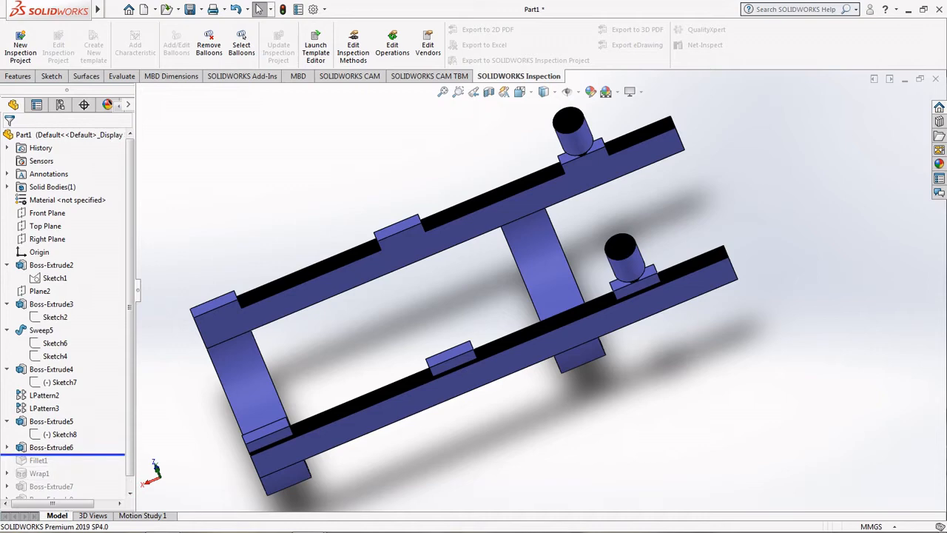
{"action": "left_click", "coordinate": [6, 447]}
{"action": "left_click", "coordinate": [55, 460]}
{"action": "left_click", "coordinate": [54, 426]}
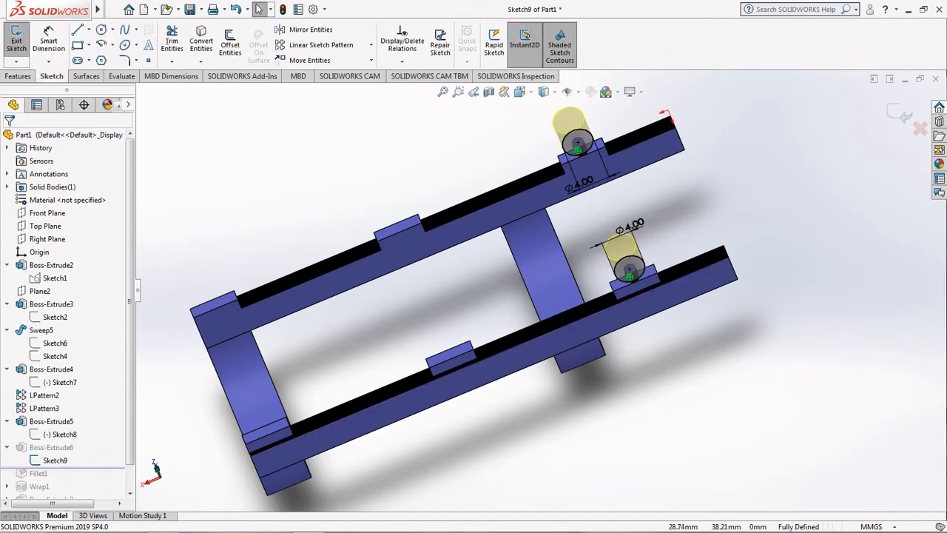
{"action": "mouse_move", "coordinate": [448, 333]}
{"action": "middle_mouse_down"}
{"action": "mouse_move", "coordinate": [473, 222]}
{"action": "mouse_move", "coordinate": [436, 229]}
{"action": "mouse_move", "coordinate": [443, 237]}
{"action": "middle_mouse_up"}
{"action": "scroll", "coordinate": [547, 196], "scroll_direction": "down", "scroll_amount": 1}
{"action": "scroll", "coordinate": [569, 195], "scroll_direction": "down", "scroll_amount": 2}
{"action": "left_click", "coordinate": [16, 38]}
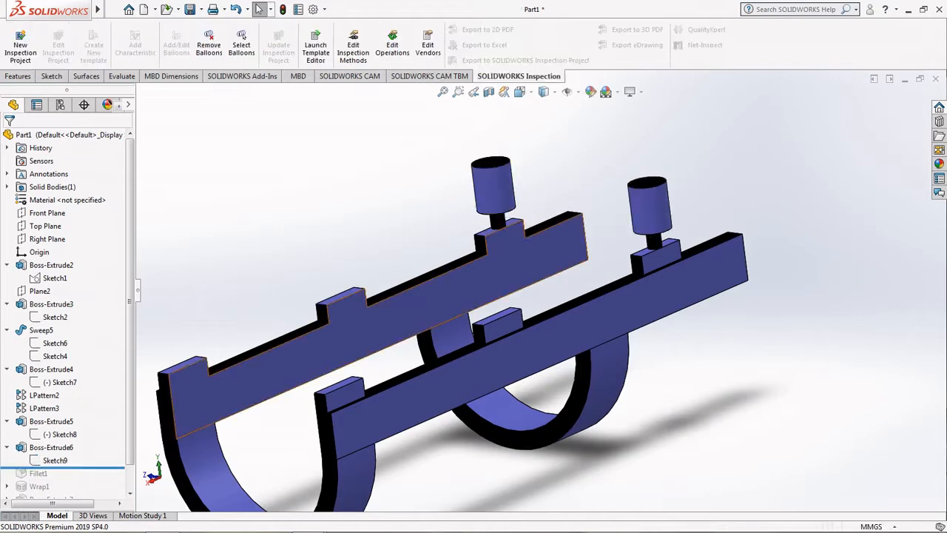
Step: Review the Boss-Extrude6 definition, including its depth and direction, and close it with its settings kept
{"action": "left_click", "coordinate": [51, 447]}
{"action": "left_click", "coordinate": [76, 412]}
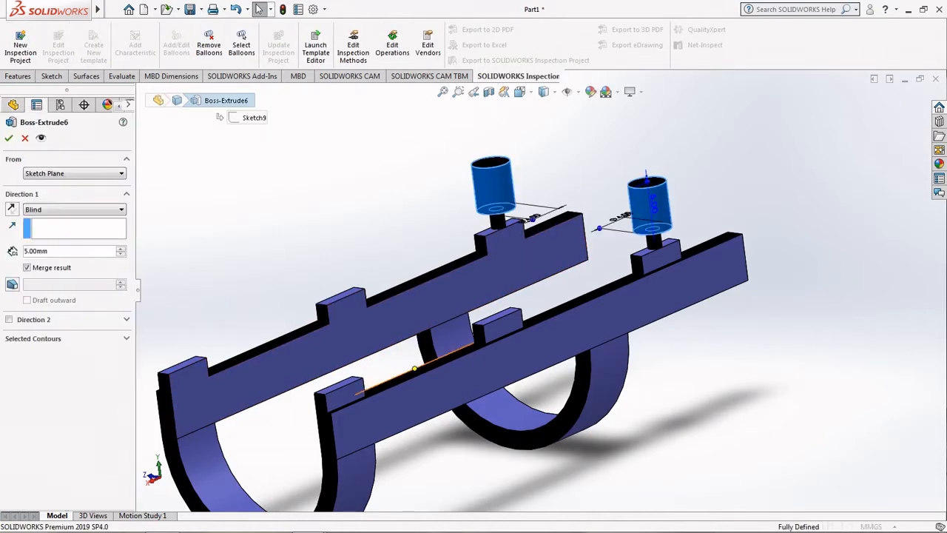
{"action": "middle_click_drag", "start_coordinate": [422, 325], "coordinate": [492, 314]}
{"action": "scroll", "coordinate": [568, 236], "scroll_direction": "down", "scroll_amount": 2}
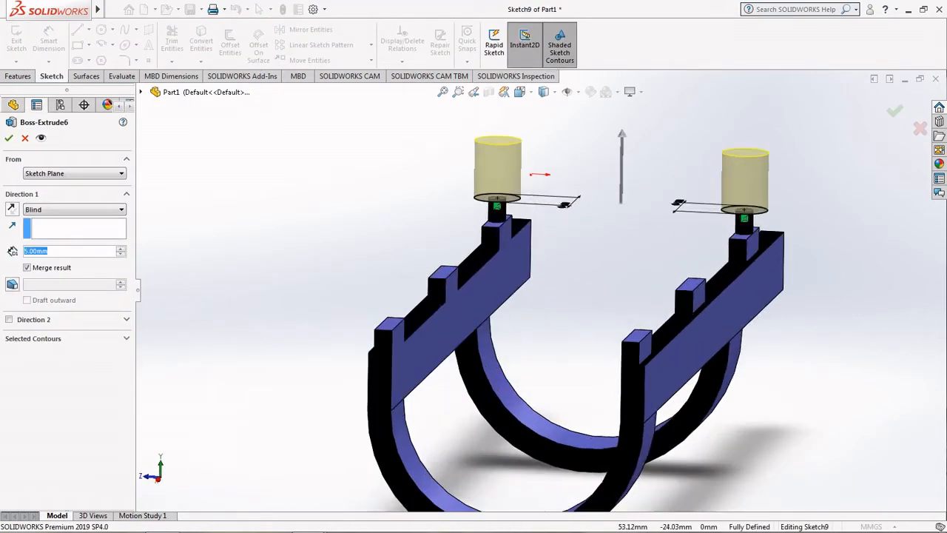
{"action": "left_click", "coordinate": [9, 138]}
{"action": "scroll", "coordinate": [541, 286], "scroll_direction": "up", "scroll_amount": 5}
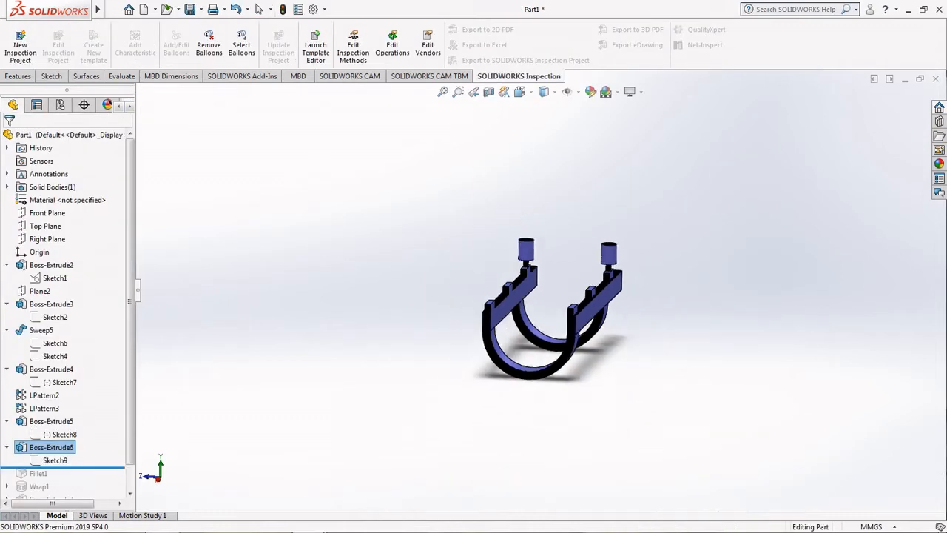
{"action": "middle_click_drag", "start_coordinate": [540, 286], "coordinate": [429, 281]}
Step: Roll the feature history forward past Fillet1, review its radius and selected knob edges, and close the definition without changes
{"action": "left_click_drag", "start_coordinate": [129, 385], "coordinate": [129, 411]}
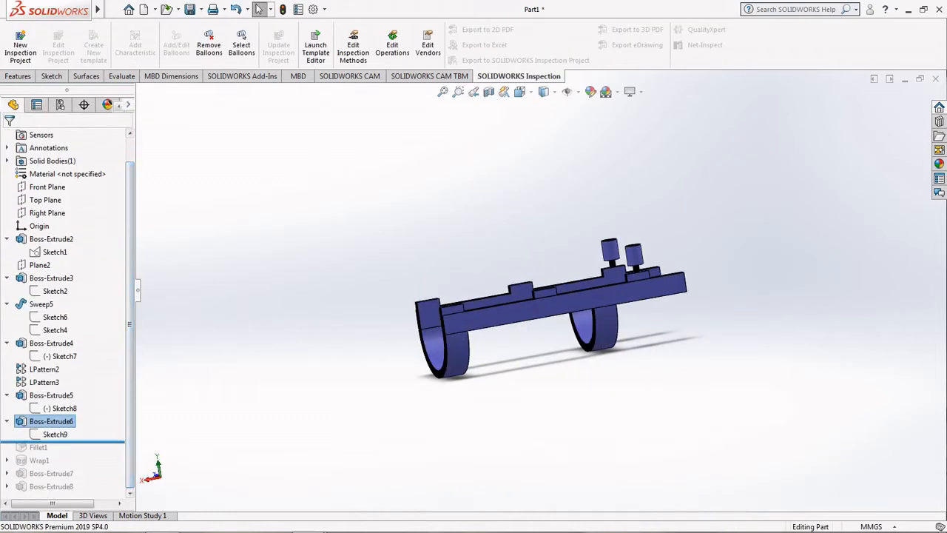
{"action": "left_click_drag", "start_coordinate": [63, 442], "coordinate": [63, 454]}
{"action": "left_click", "coordinate": [37, 447]}
{"action": "left_click", "coordinate": [51, 413]}
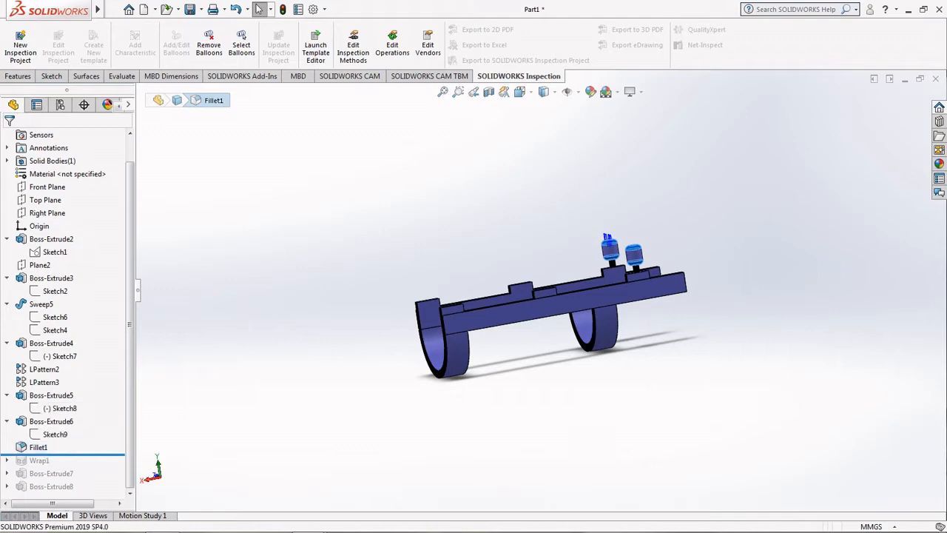
{"action": "middle_click_drag", "start_coordinate": [511, 259], "coordinate": [521, 296]}
{"action": "scroll", "coordinate": [597, 222], "scroll_direction": "down", "scroll_amount": 6}
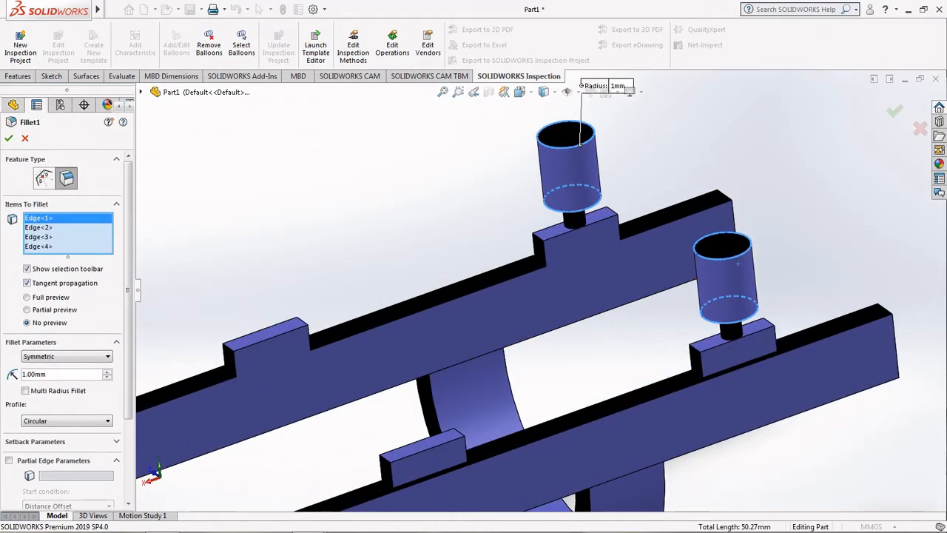
{"action": "key", "text": "Escape"}
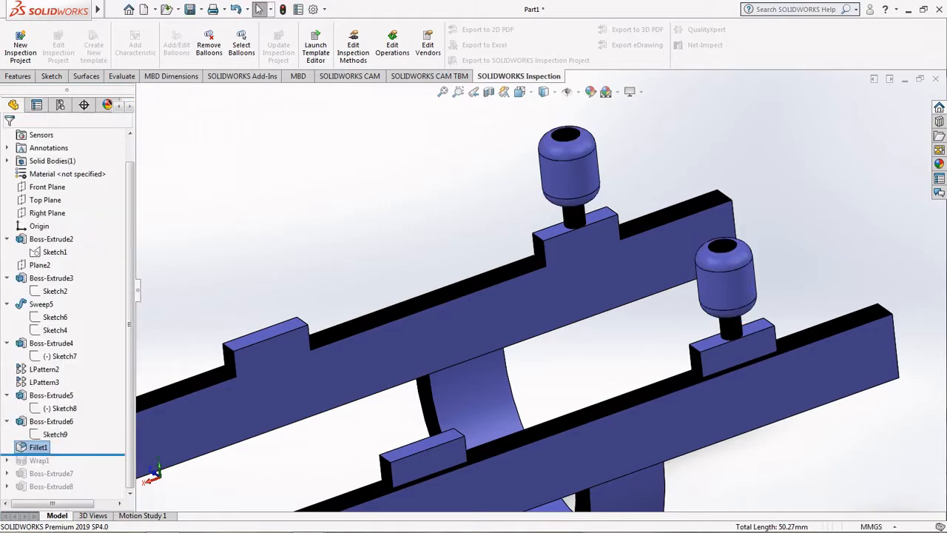
{"action": "key", "text": "f"}
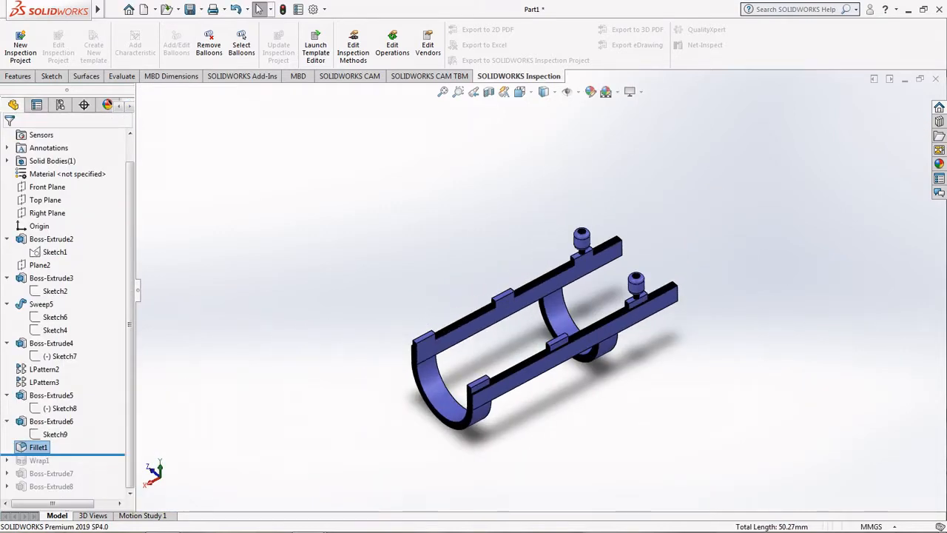
Step: Roll the feature history forward past Wrap1 and open its definition to inspect the text wrapped onto the bar's side face
{"action": "left_click_drag", "start_coordinate": [63, 454], "coordinate": [63, 467]}
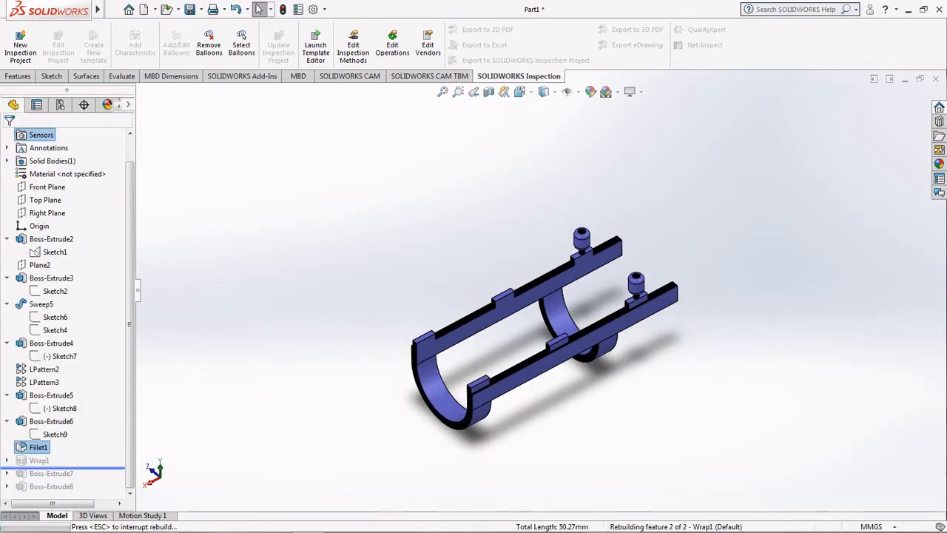
{"action": "left_click", "coordinate": [43, 460]}
{"action": "left_click", "coordinate": [56, 424]}
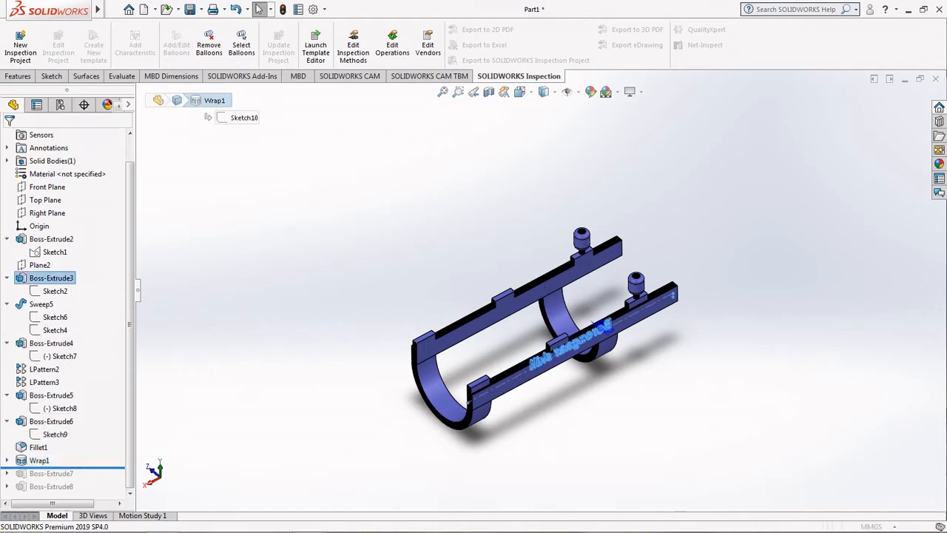
{"action": "middle_click_drag", "start_coordinate": [511, 296], "coordinate": [527, 307]}
{"action": "middle_click_drag", "start_coordinate": [571, 338], "coordinate": [545, 319]}
Step: Examine the Wrap1 lettering from the front, close the definition with its settings kept, and view the finished text on the bar
{"action": "left_click", "coordinate": [521, 92]}
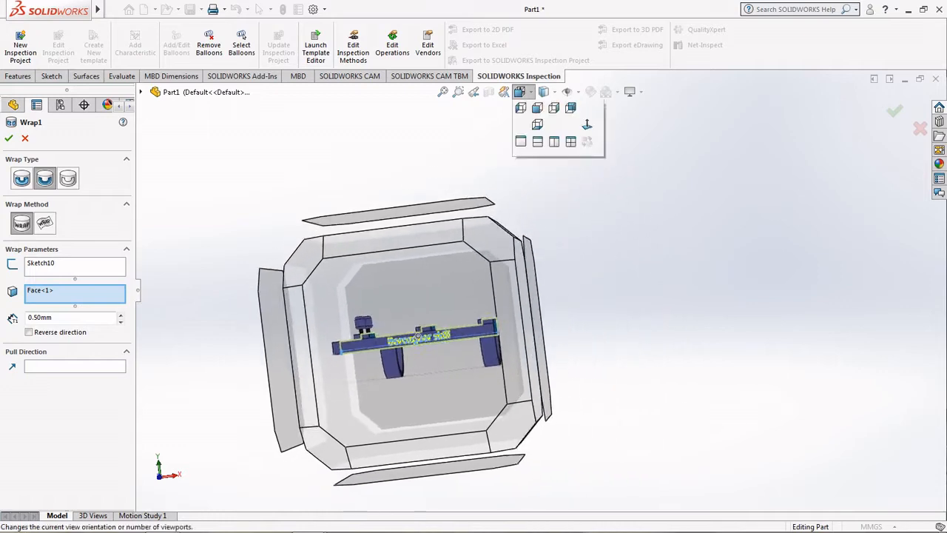
{"action": "left_click", "coordinate": [540, 123]}
{"action": "scroll", "coordinate": [540, 271], "scroll_direction": "down", "scroll_amount": 4}
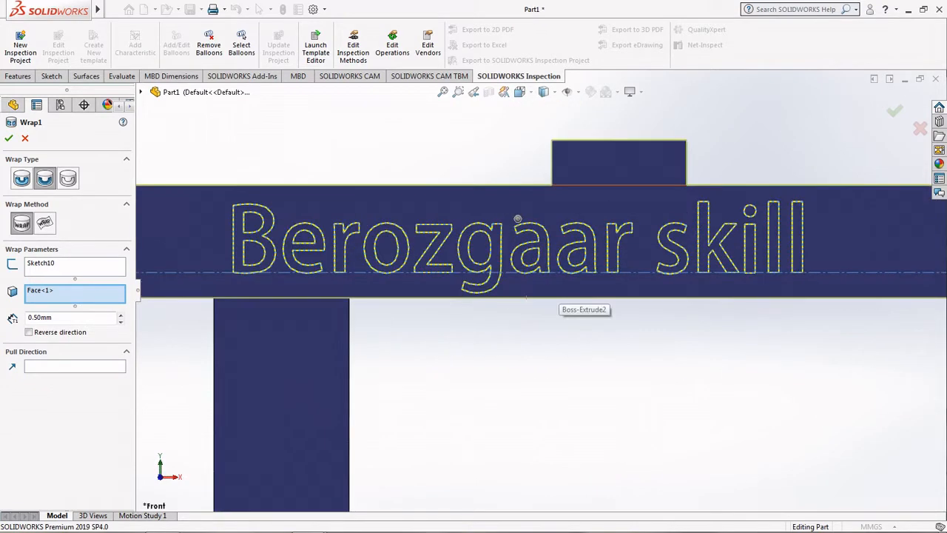
{"action": "scroll", "coordinate": [530, 266], "scroll_direction": "up", "scroll_amount": 4}
{"action": "scroll", "coordinate": [540, 260], "scroll_direction": "down", "scroll_amount": 2}
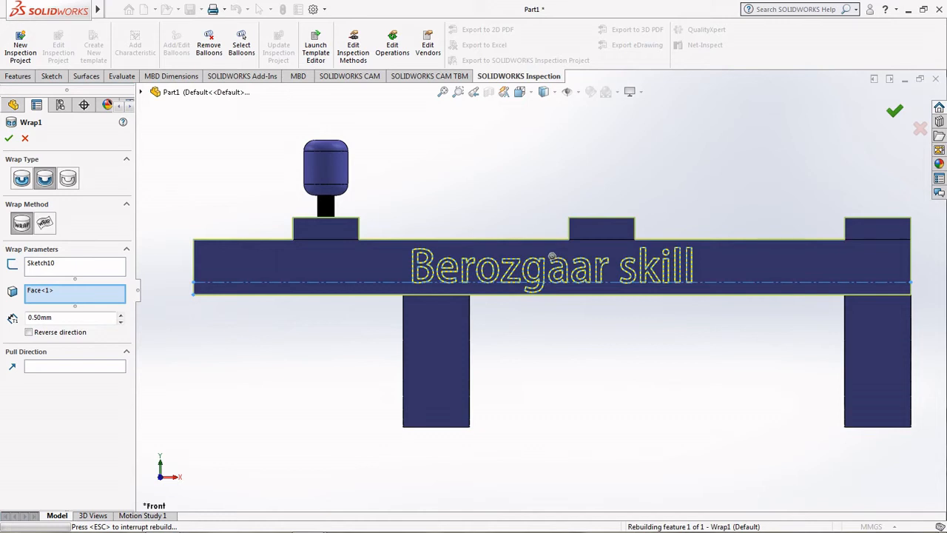
{"action": "scroll", "coordinate": [577, 347], "scroll_direction": "up", "scroll_amount": 5}
{"action": "middle_click_drag", "start_coordinate": [584, 352], "coordinate": [537, 401]}
{"action": "scroll", "coordinate": [538, 401], "scroll_direction": "down", "scroll_amount": 2}
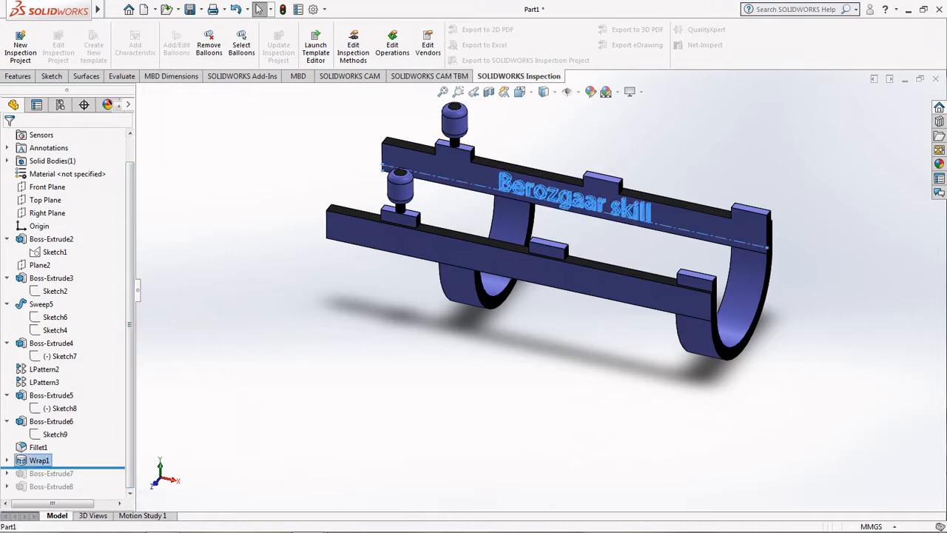
Step: Roll the feature history forward past Boss-Extrude7, inspect the Sketch11 rectangle at the bar's end, and exit the sketch
{"action": "left_click_drag", "start_coordinate": [53, 467], "coordinate": [53, 480]}
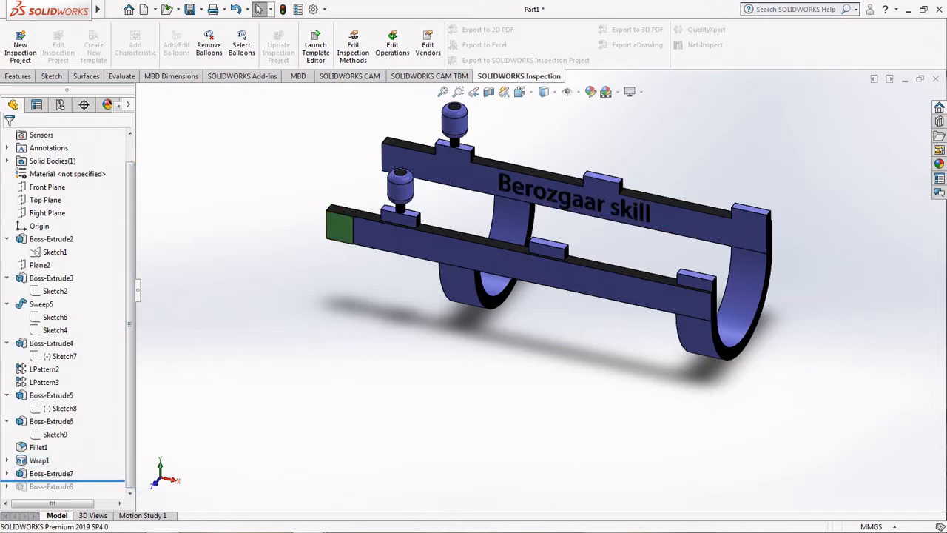
{"action": "left_click", "coordinate": [7, 474]}
{"action": "left_click", "coordinate": [58, 486]}
{"action": "left_click", "coordinate": [64, 447]}
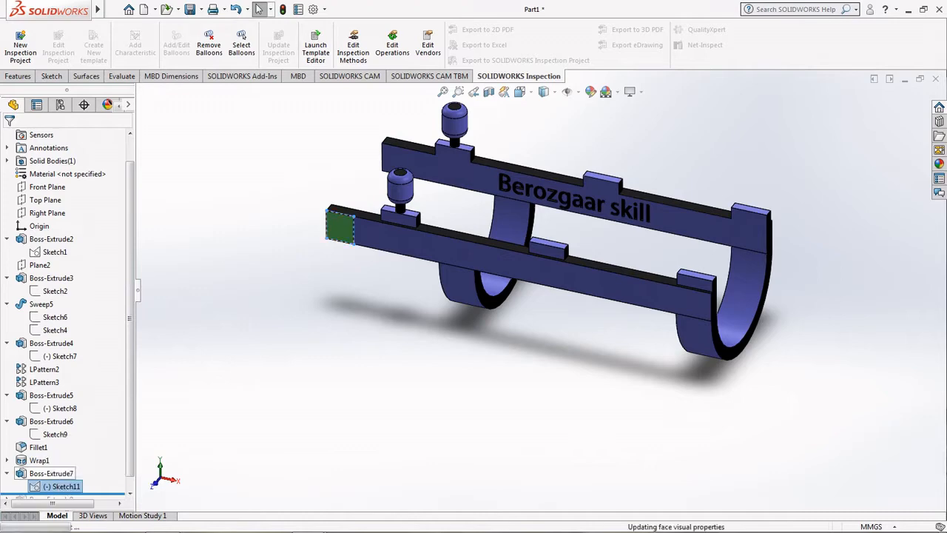
{"action": "scroll", "coordinate": [542, 293], "scroll_direction": "up", "scroll_amount": 1}
{"action": "mouse_move", "coordinate": [450, 328]}
{"action": "middle_mouse_down"}
{"action": "mouse_move", "coordinate": [462, 281]}
{"action": "mouse_move", "coordinate": [417, 332]}
{"action": "mouse_move", "coordinate": [470, 301]}
{"action": "mouse_move", "coordinate": [470, 276]}
{"action": "mouse_move", "coordinate": [442, 274]}
{"action": "middle_mouse_up"}
{"action": "scroll", "coordinate": [448, 275], "scroll_direction": "down", "scroll_amount": 2}
{"action": "scroll", "coordinate": [457, 270], "scroll_direction": "down", "scroll_amount": 2}
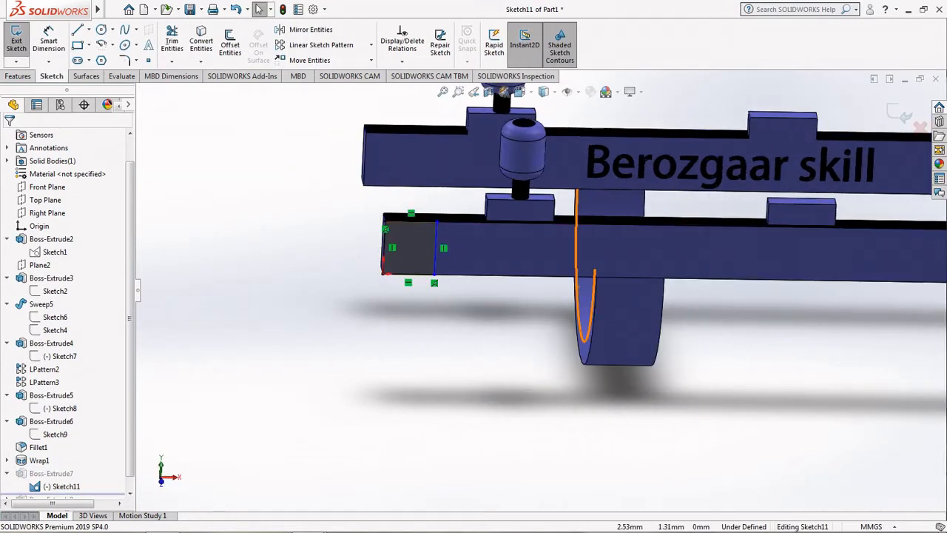
{"action": "left_click", "coordinate": [900, 114]}
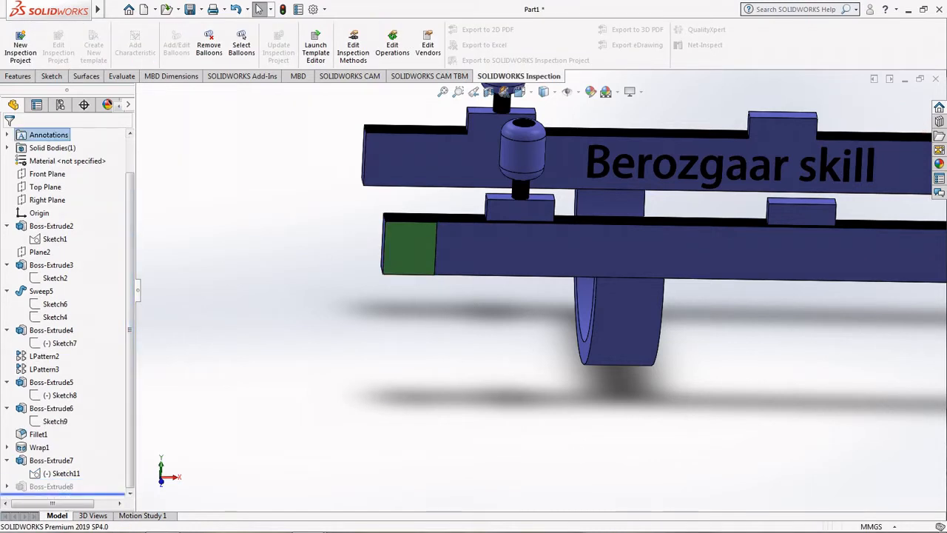
Step: Roll the feature history forward past Boss-Extrude8, inspect the Sketch12 rectangle at the lettered bar's end, and exit the sketch
{"action": "left_click", "coordinate": [8, 486]}
{"action": "left_click", "coordinate": [50, 486]}
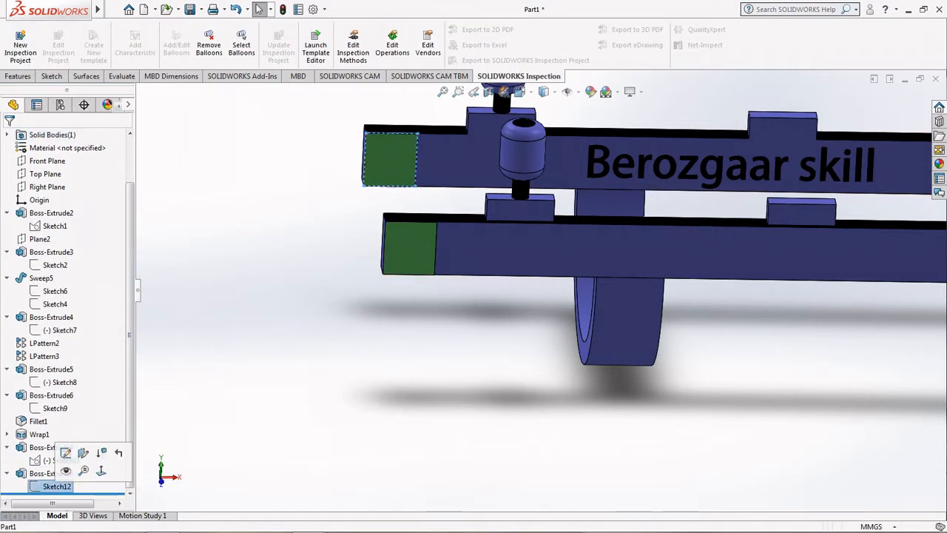
{"action": "left_click", "coordinate": [66, 453]}
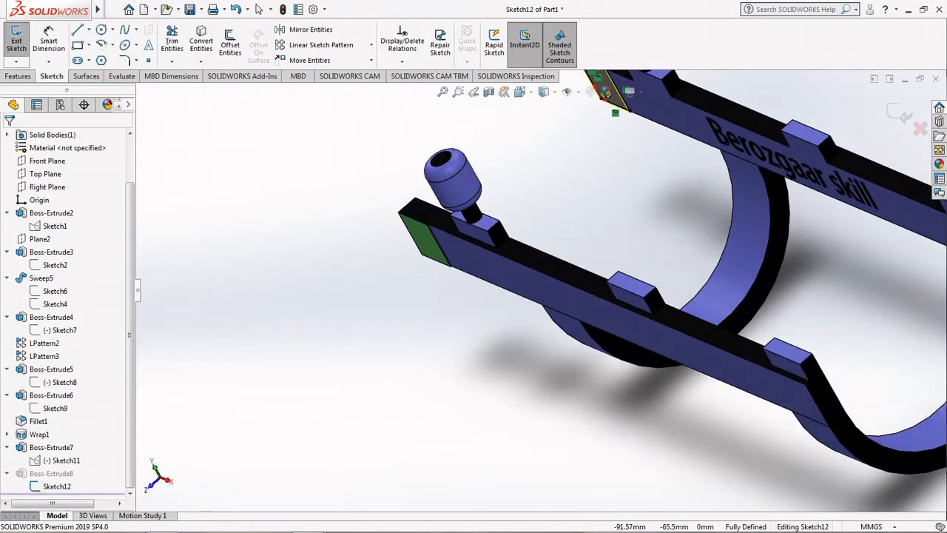
{"action": "middle_click_drag", "start_coordinate": [487, 337], "coordinate": [559, 318]}
{"action": "scroll", "coordinate": [443, 180], "scroll_direction": "down", "scroll_amount": 5}
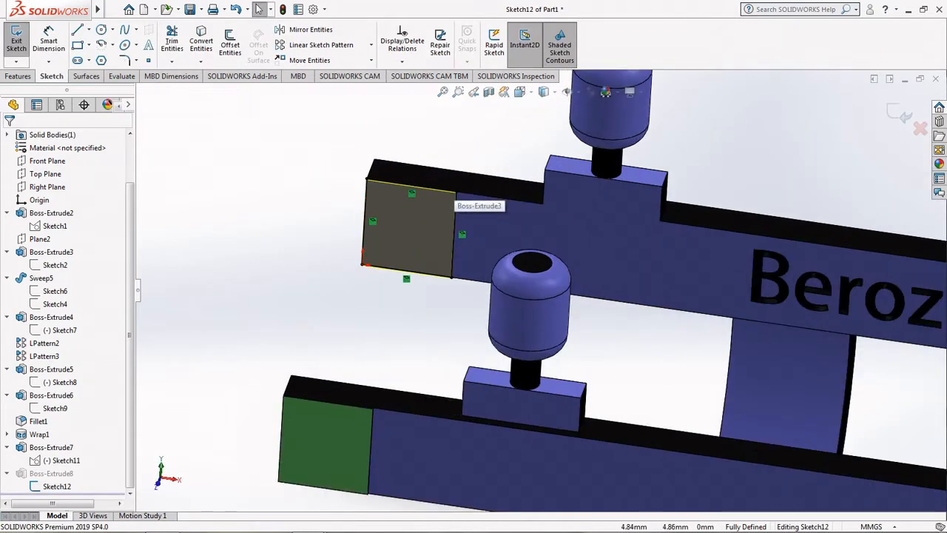
{"action": "left_click", "coordinate": [899, 113]}
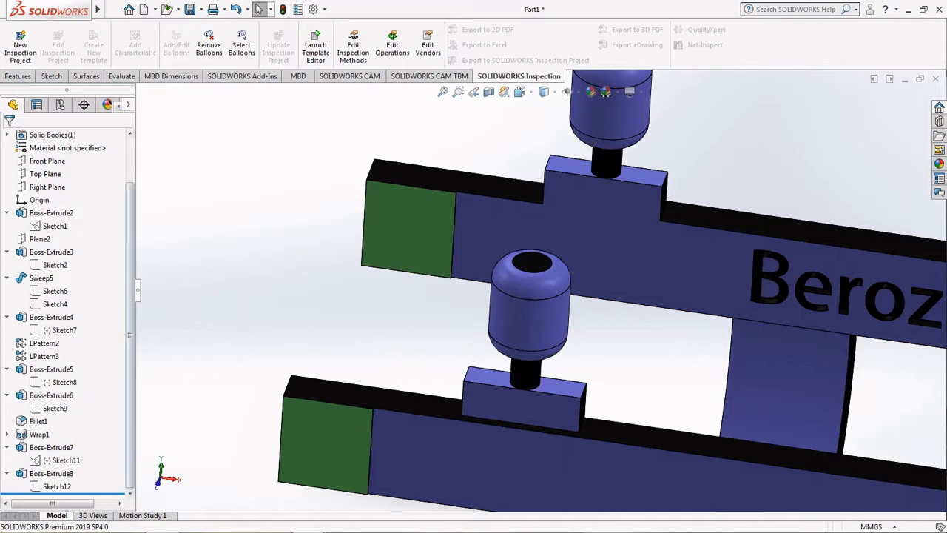
Step: Review Boss-Extrude8's Blind extrusion of 0.10 mm on the bar's end and close the definition with its settings kept
{"action": "left_click", "coordinate": [51, 472]}
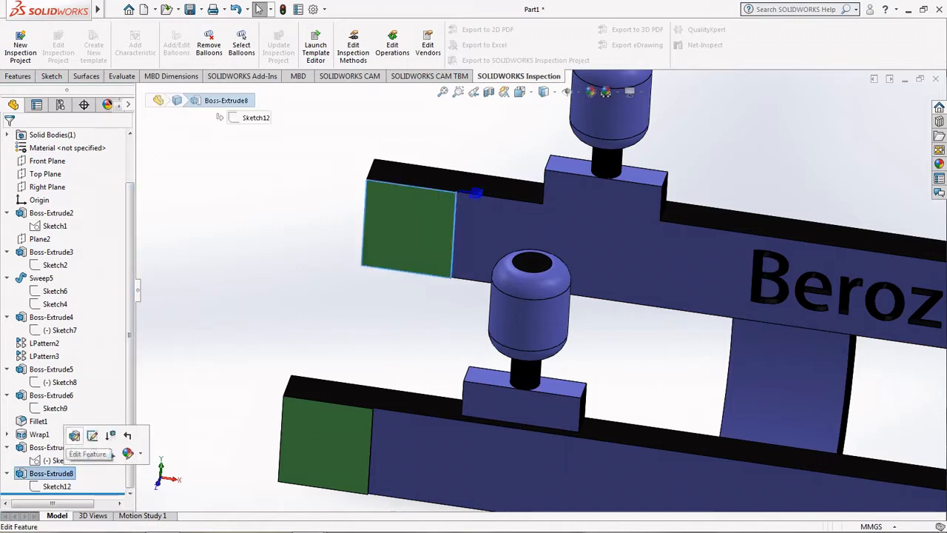
{"action": "left_click", "coordinate": [75, 437]}
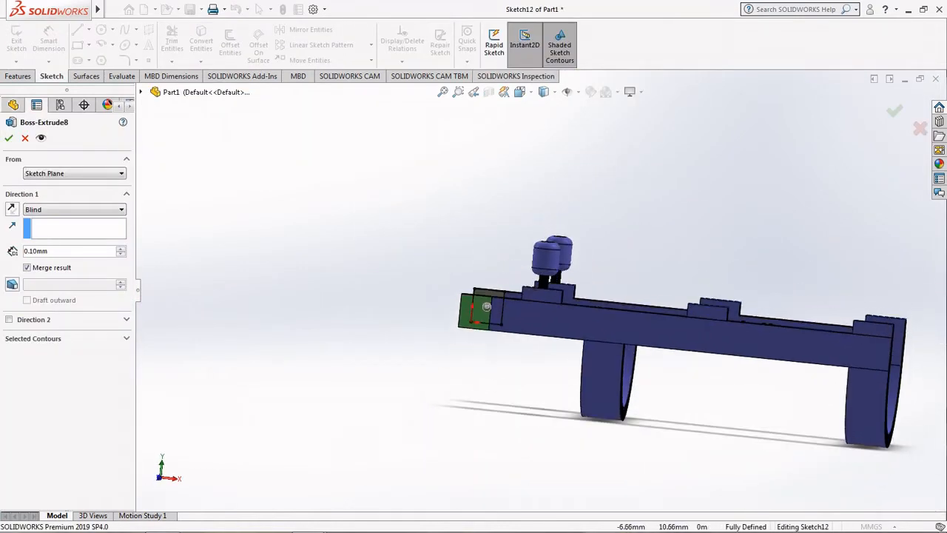
{"action": "middle_click_drag", "start_coordinate": [431, 250], "coordinate": [422, 305]}
{"action": "left_click", "coordinate": [894, 110]}
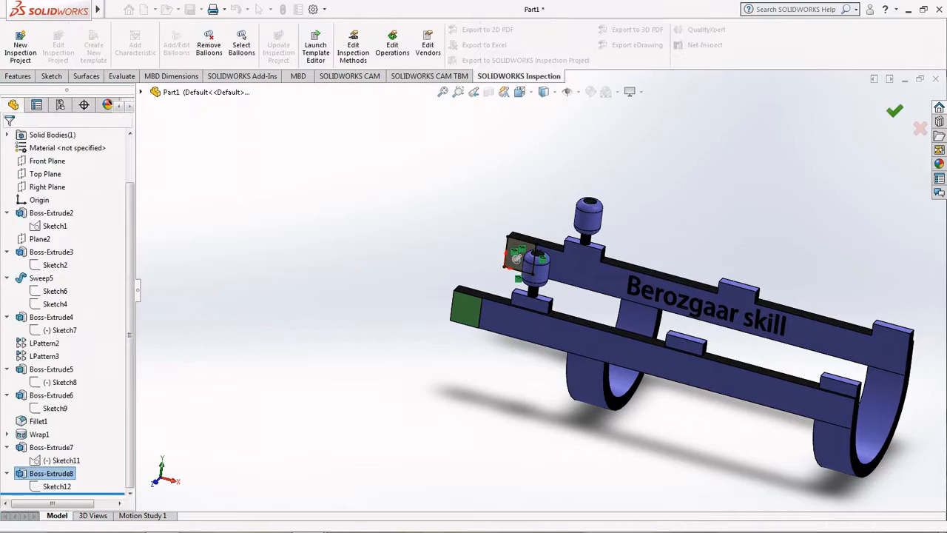
Step: Examine the finished two-bar part up close and switch it to a standard isometric view
{"action": "scroll", "coordinate": [666, 319], "scroll_direction": "down", "scroll_amount": 5}
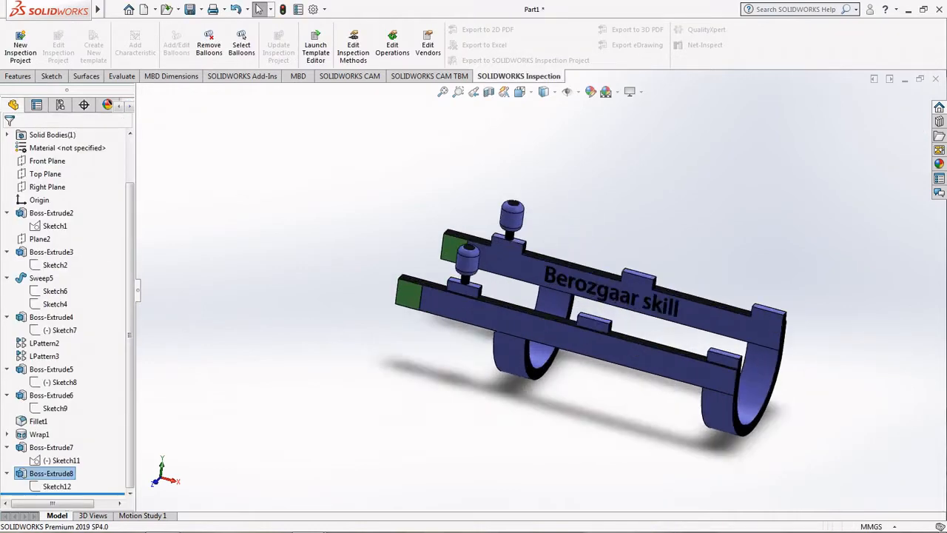
{"action": "scroll", "coordinate": [538, 298], "scroll_direction": "up", "scroll_amount": 5}
{"action": "scroll", "coordinate": [521, 284], "scroll_direction": "down", "scroll_amount": 1}
{"action": "scroll", "coordinate": [498, 245], "scroll_direction": "down", "scroll_amount": 4}
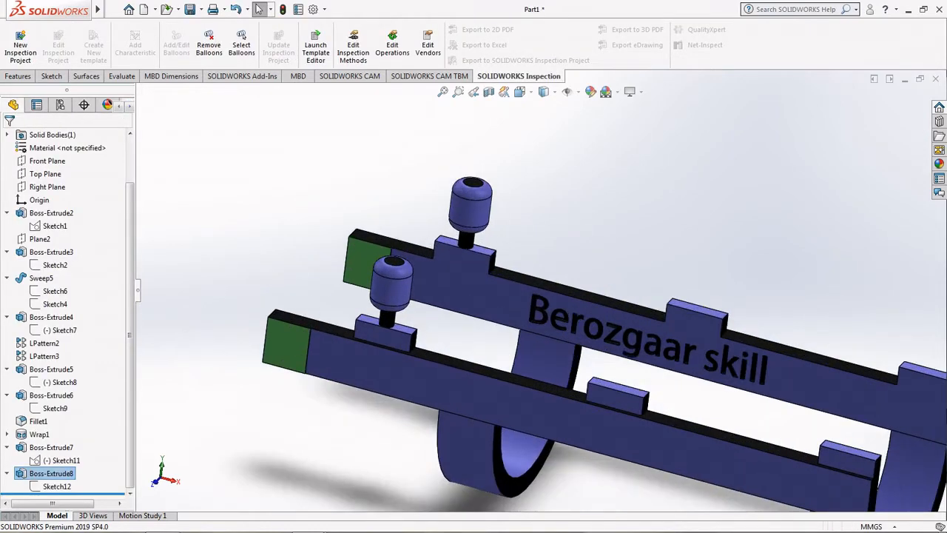
{"action": "left_click", "coordinate": [520, 91]}
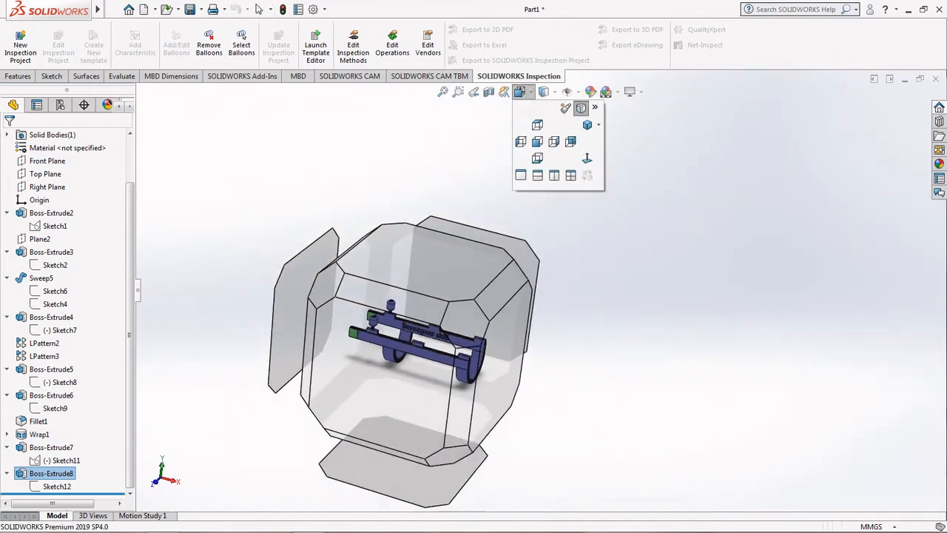
{"action": "left_click", "coordinate": [586, 124]}
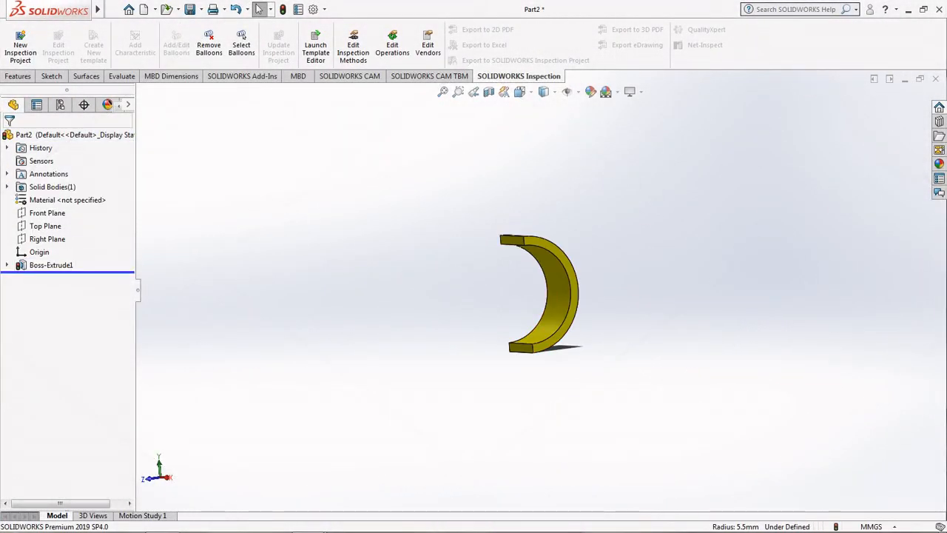
Step: In Part2, open Sketch1 of Boss-Extrude1, inspect the half-ring profile and its diameters in the Right view, and exit the sketch
{"action": "left_click", "coordinate": [6, 265]}
{"action": "left_click", "coordinate": [54, 278]}
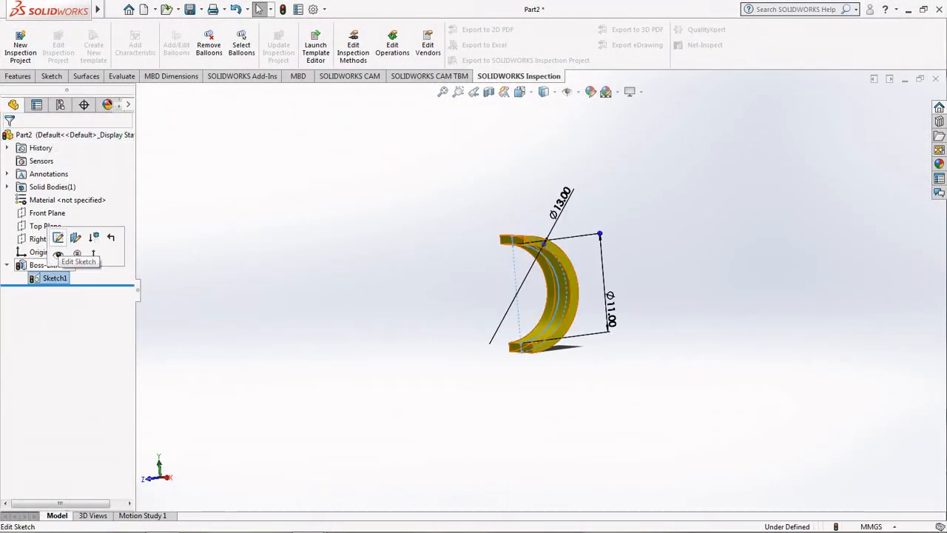
{"action": "left_click", "coordinate": [60, 238]}
{"action": "left_click", "coordinate": [520, 92]}
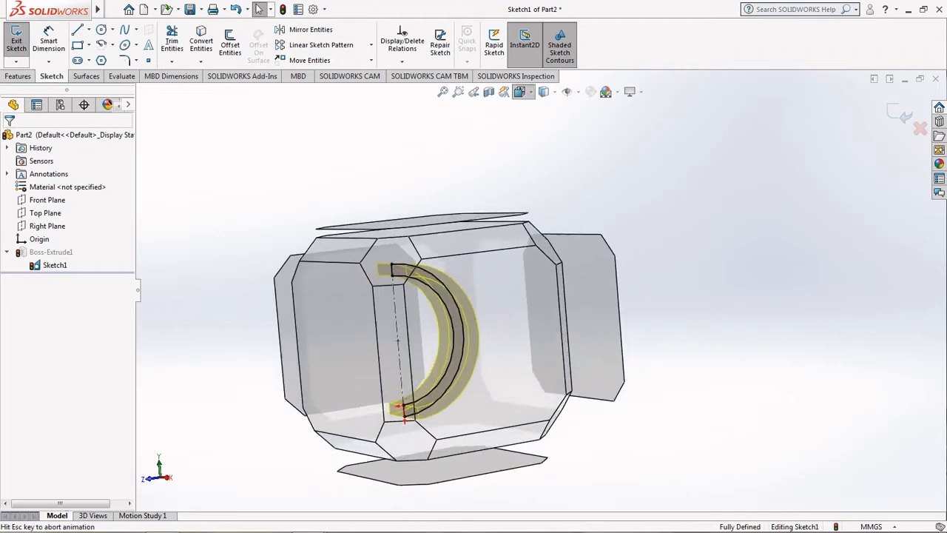
{"action": "left_click", "coordinate": [508, 307]}
{"action": "scroll", "coordinate": [542, 285], "scroll_direction": "up", "scroll_amount": 5}
{"action": "scroll", "coordinate": [542, 289], "scroll_direction": "down", "scroll_amount": 5}
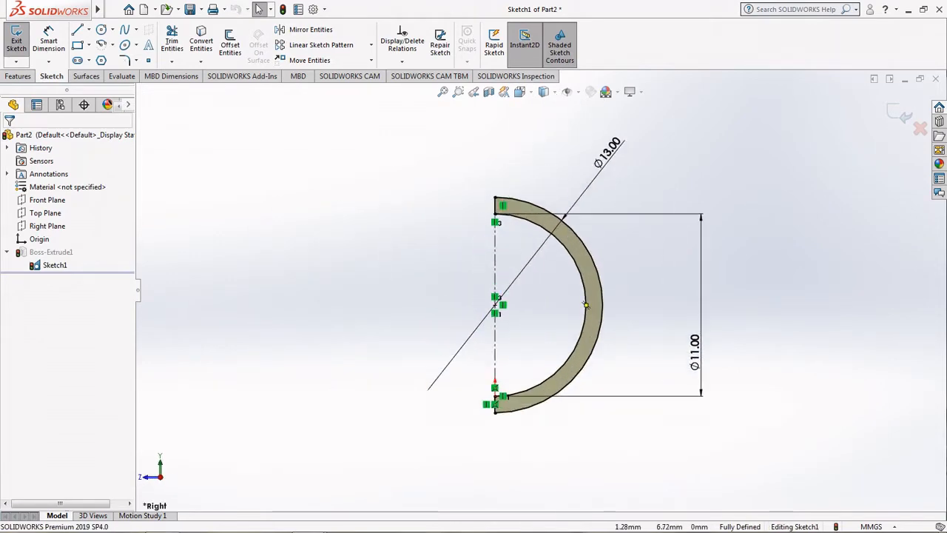
{"action": "scroll", "coordinate": [543, 285], "scroll_direction": "up", "scroll_amount": 5}
{"action": "scroll", "coordinate": [555, 295], "scroll_direction": "down", "scroll_amount": 4}
{"action": "scroll", "coordinate": [572, 282], "scroll_direction": "down", "scroll_amount": 3}
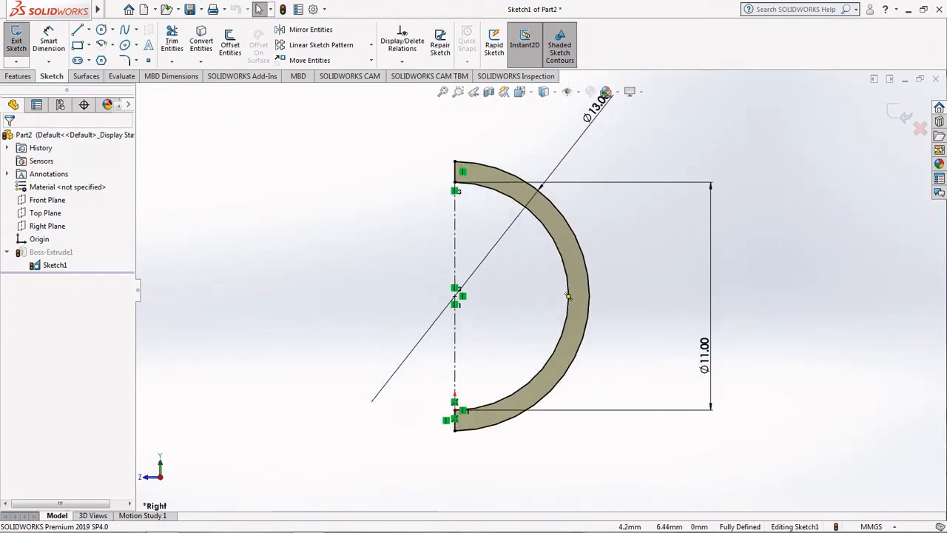
{"action": "left_click", "coordinate": [894, 112]}
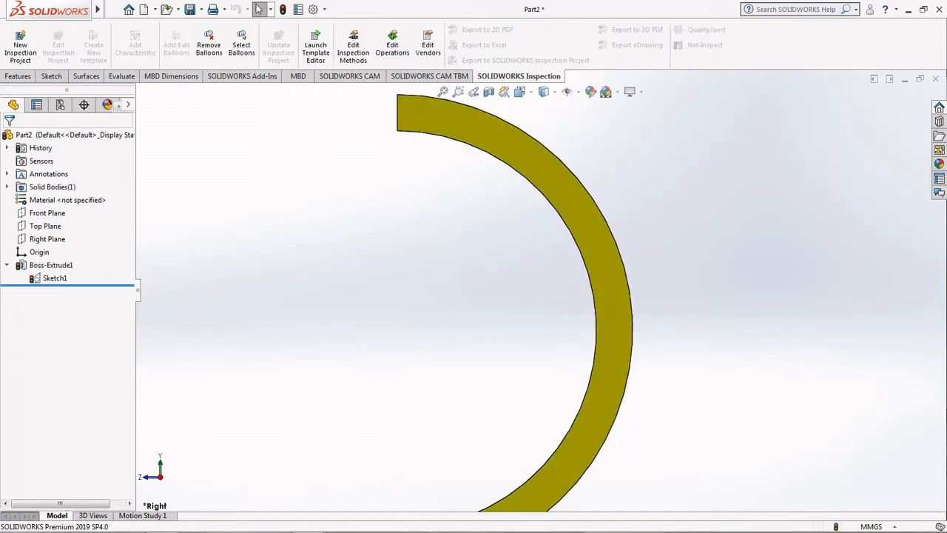
Step: Review the half ring's Boss-Extrude1 definition, a 5 mm Mid Plane extrusion, close it unchanged, and view the solid from an angle
{"action": "left_click", "coordinate": [51, 265]}
{"action": "left_click", "coordinate": [76, 249]}
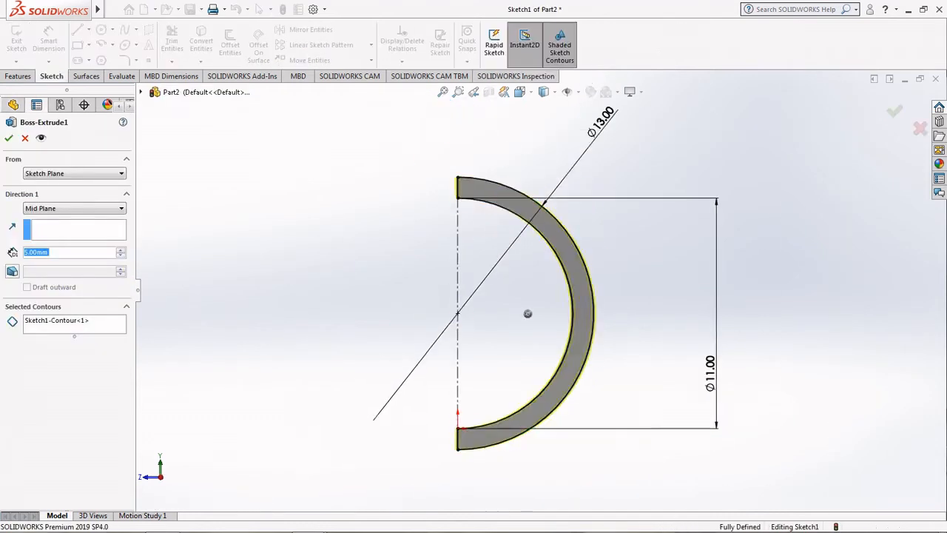
{"action": "left_click", "coordinate": [895, 111]}
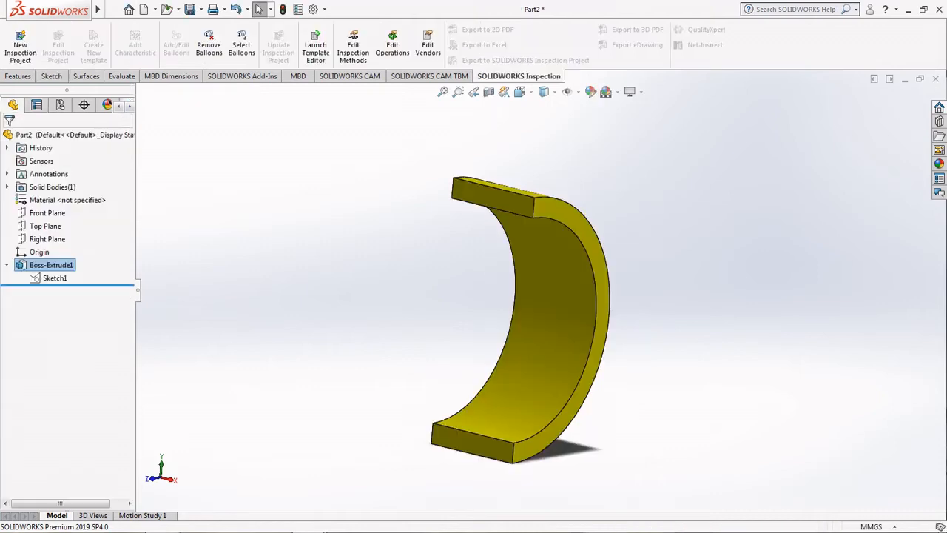
{"action": "middle_click_drag", "start_coordinate": [533, 318], "coordinate": [466, 318]}
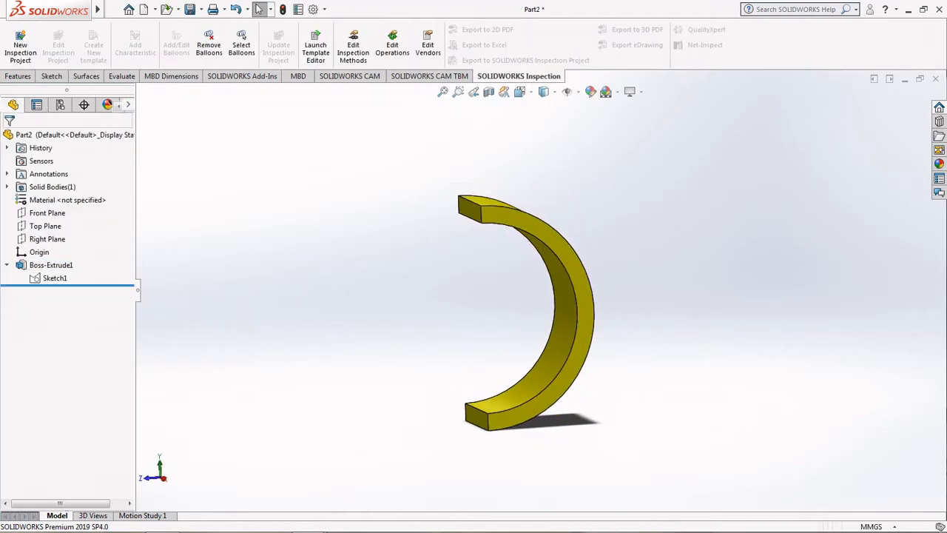
{"action": "key", "text": "space"}
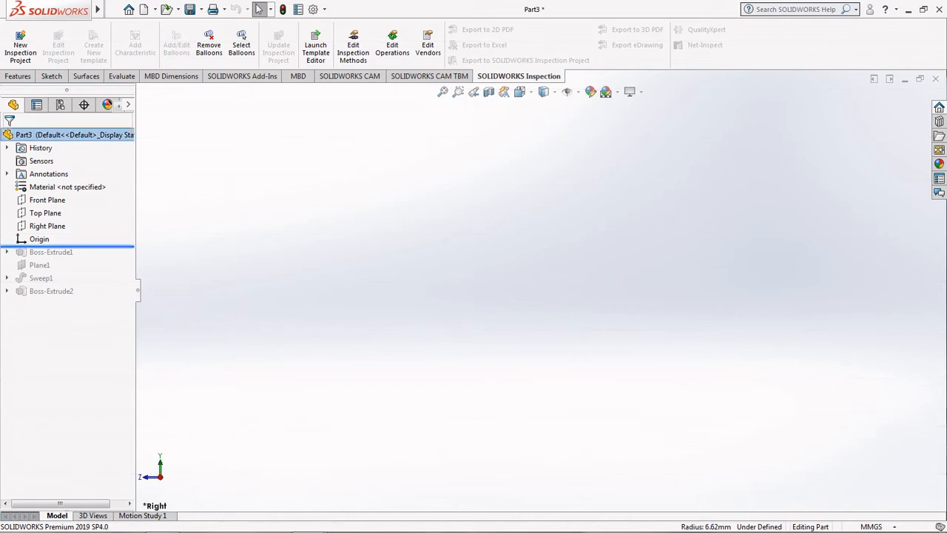
Step: In Part3, roll the history forward past Boss-Extrude1, inspect the Sketch1 arc profile in the Right view, and exit the sketch
{"action": "left_click_drag", "start_coordinate": [67, 246], "coordinate": [67, 258]}
{"action": "left_click", "coordinate": [7, 265]}
{"action": "left_click", "coordinate": [64, 278]}
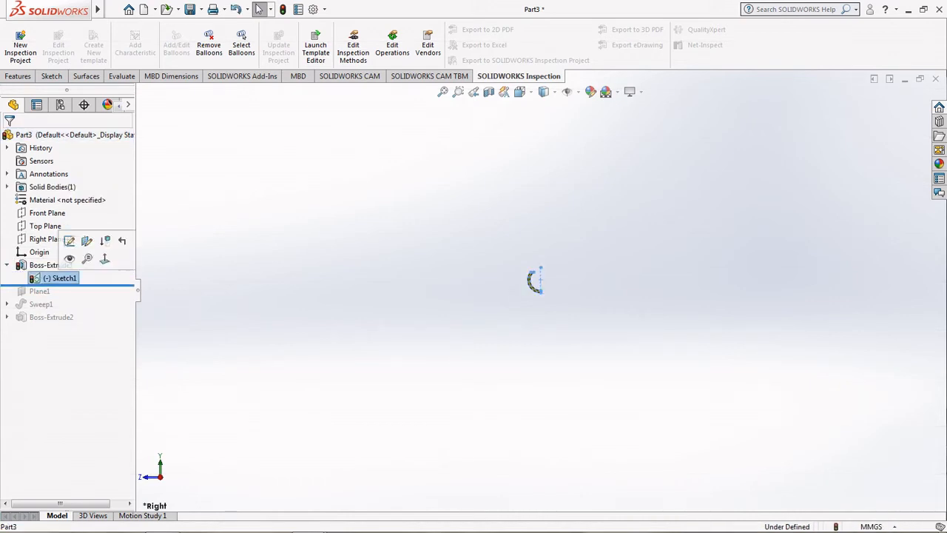
{"action": "left_click", "coordinate": [68, 240]}
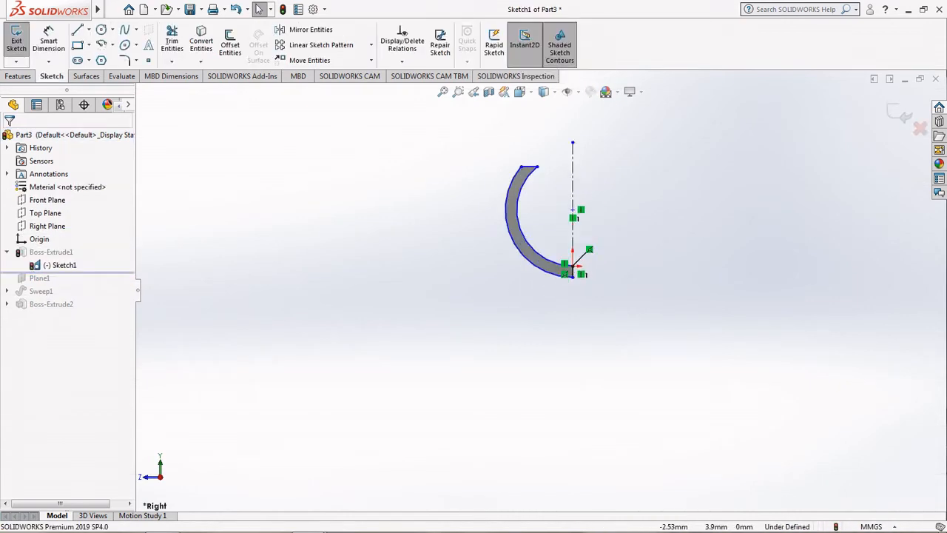
{"action": "left_click", "coordinate": [521, 92]}
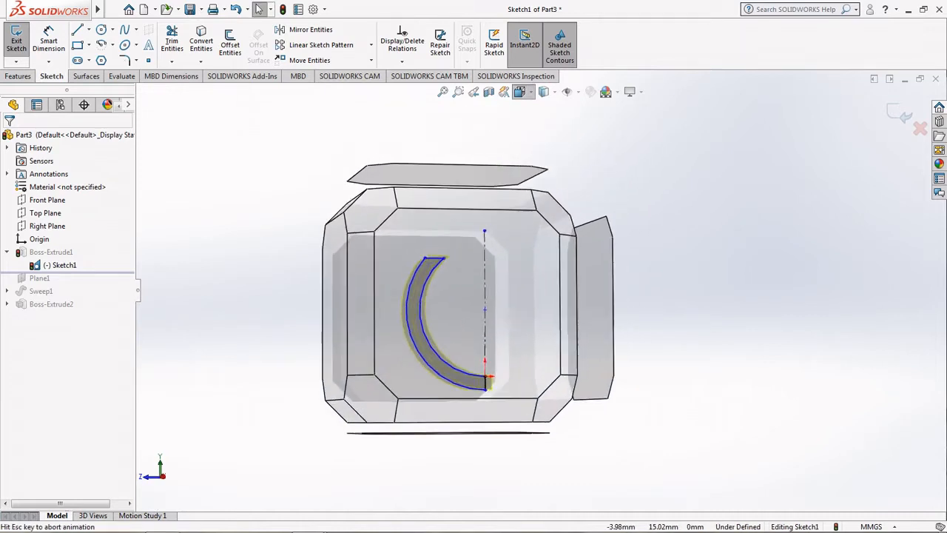
{"action": "left_click", "coordinate": [470, 219]}
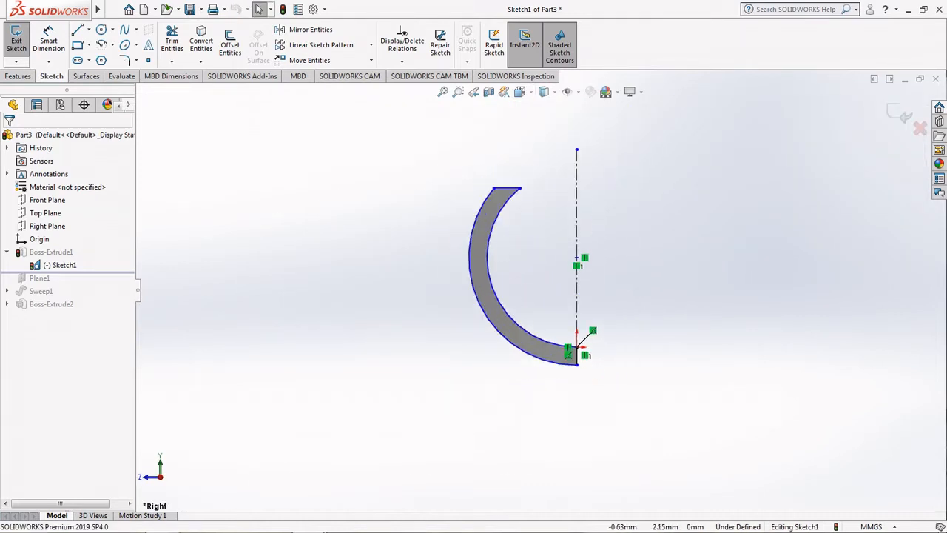
{"action": "scroll", "coordinate": [571, 318], "scroll_direction": "down", "scroll_amount": 2}
{"action": "scroll", "coordinate": [540, 290], "scroll_direction": "up", "scroll_amount": 2}
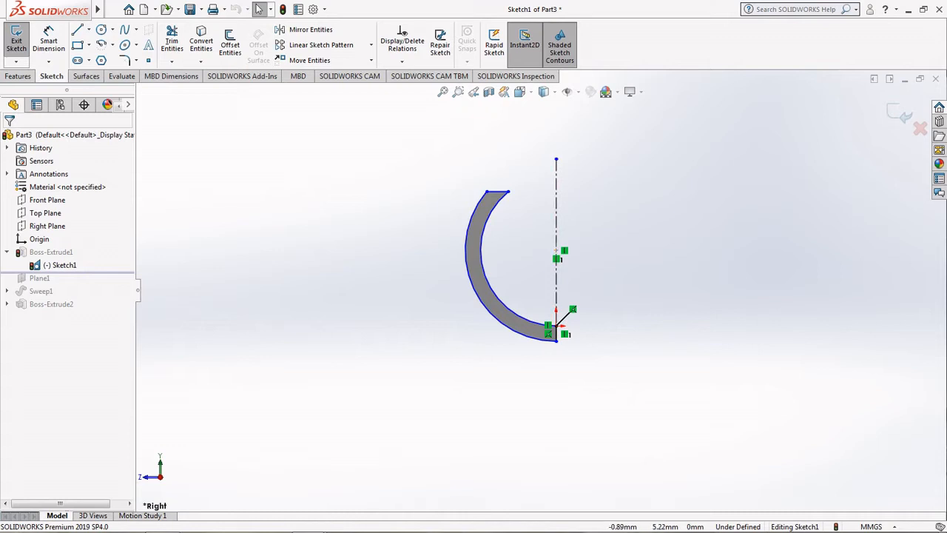
{"action": "left_click", "coordinate": [900, 113]}
Step: Review the arc's Boss-Extrude1 definition, a 5 mm Mid Plane extrusion, and close it with its settings kept
{"action": "left_click", "coordinate": [51, 265]}
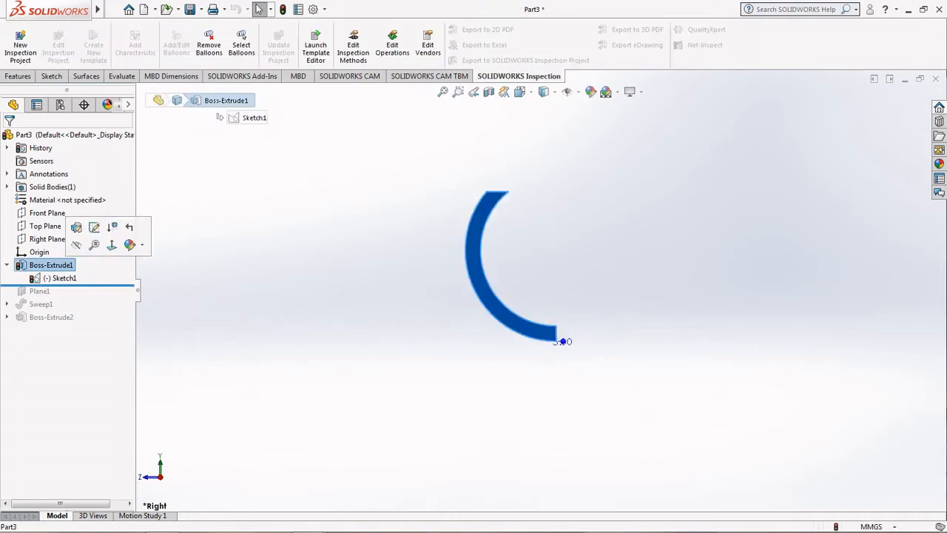
{"action": "left_click", "coordinate": [90, 224]}
{"action": "scroll", "coordinate": [414, 295], "scroll_direction": "up", "scroll_amount": 1}
{"action": "middle_click_drag", "start_coordinate": [415, 296], "coordinate": [511, 302]}
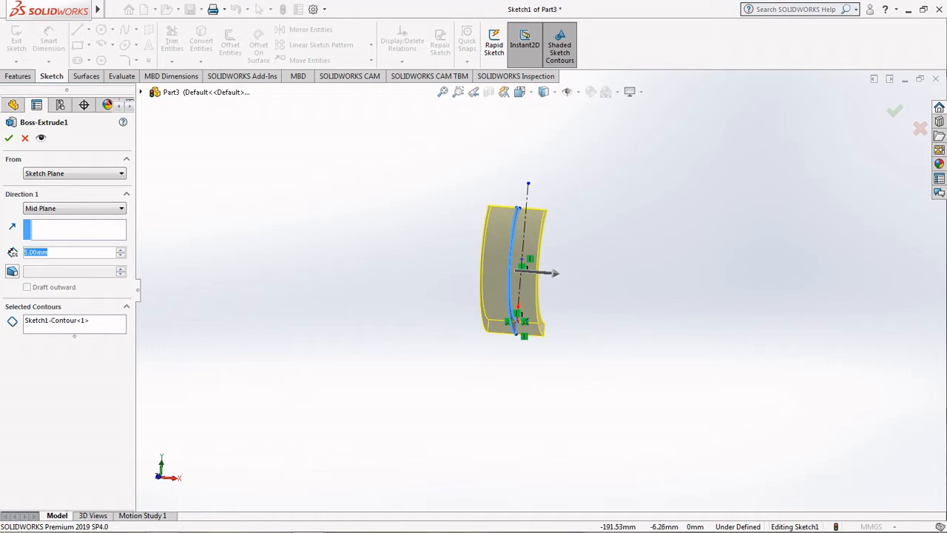
{"action": "left_click", "coordinate": [9, 138]}
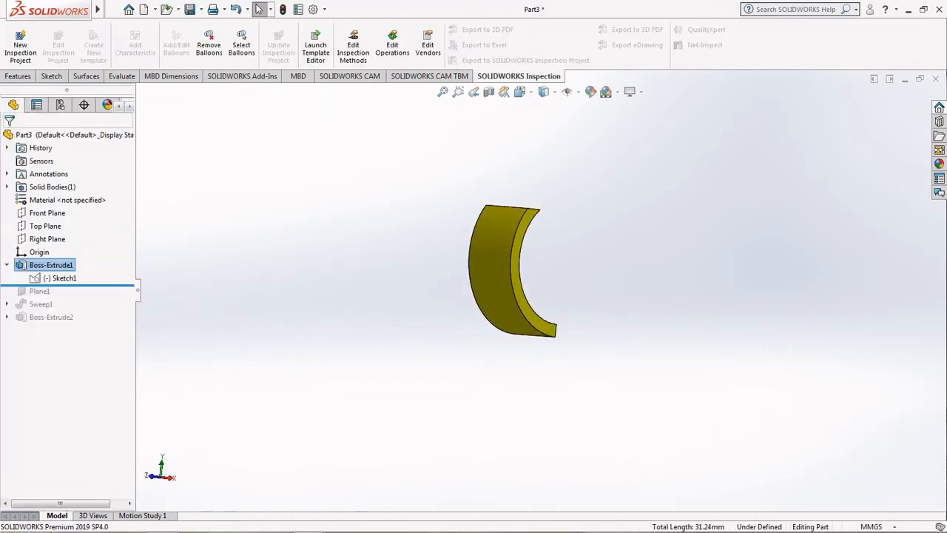
Step: Roll the history forward past Plane1, review its 4.50 mm offset from the Front Plane, and close the definition unchanged
{"action": "left_click_drag", "start_coordinate": [43, 285], "coordinate": [43, 298]}
{"action": "left_click", "coordinate": [39, 291]}
{"action": "left_click", "coordinate": [44, 254]}
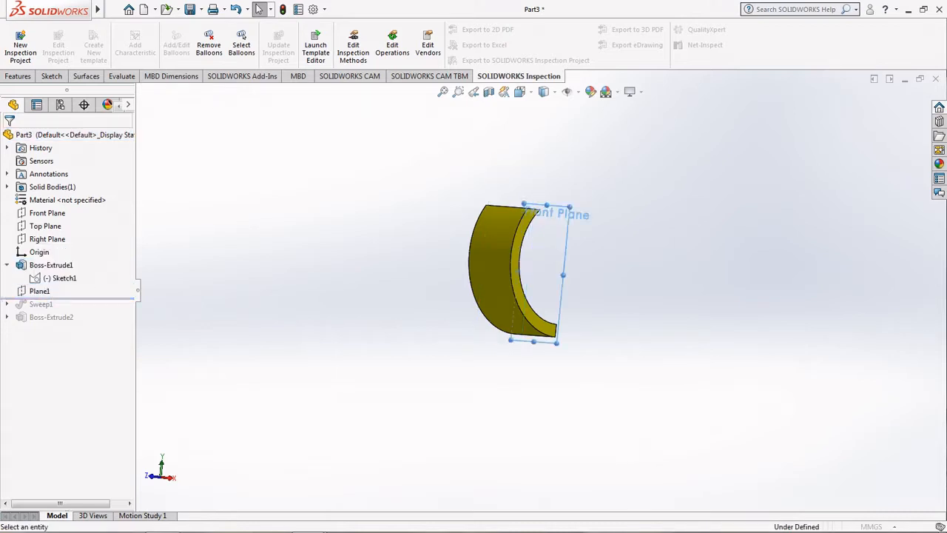
{"action": "middle_click_drag", "start_coordinate": [562, 296], "coordinate": [492, 300]}
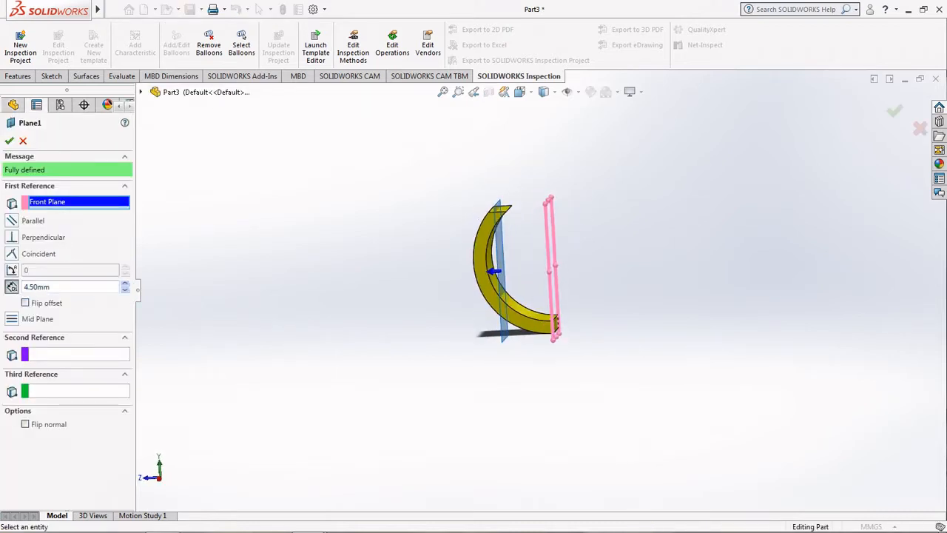
{"action": "left_click", "coordinate": [894, 110]}
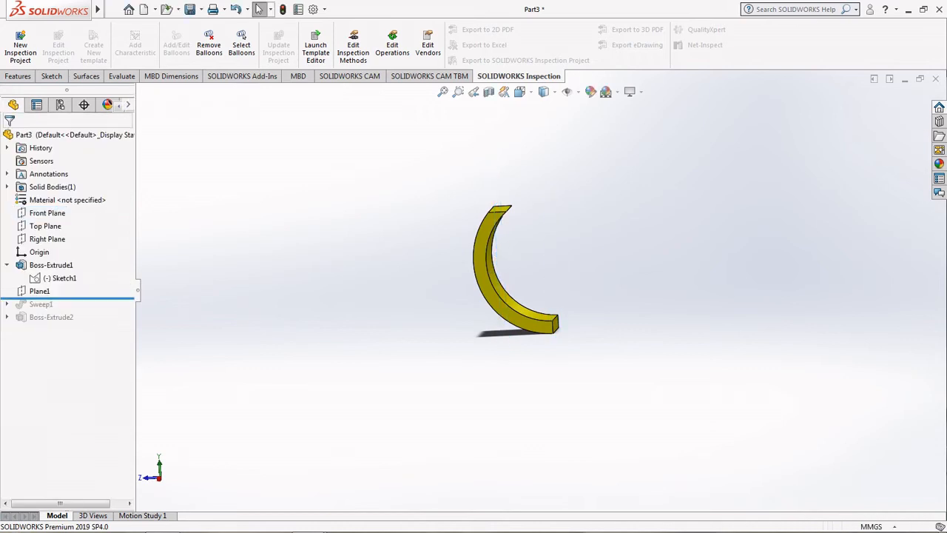
Step: Roll the history forward past Sweep1, inspect the swept loop on the arc's upper end, and expand the feature's sketches
{"action": "left_click_drag", "start_coordinate": [45, 298], "coordinate": [44, 312]}
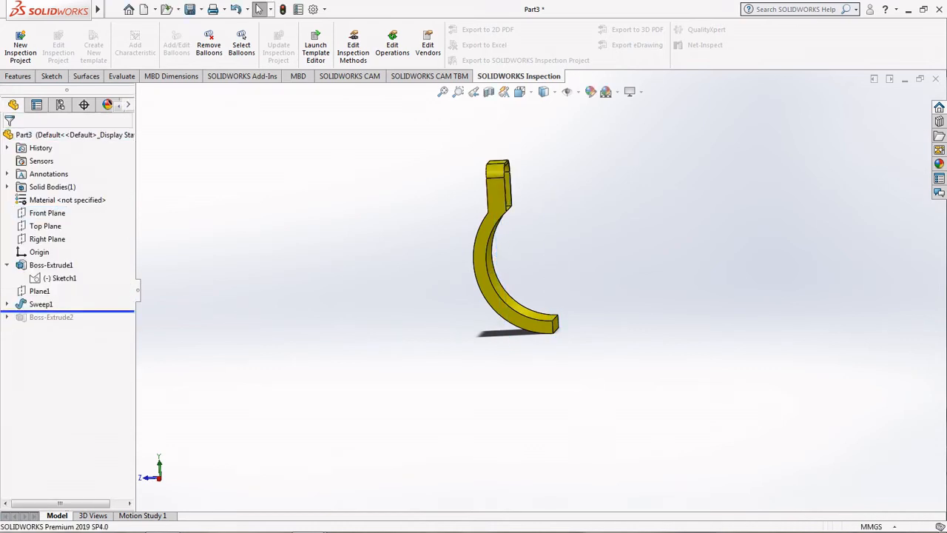
{"action": "left_click", "coordinate": [41, 304]}
{"action": "mouse_move", "coordinate": [443, 296]}
{"action": "middle_mouse_down"}
{"action": "mouse_move", "coordinate": [555, 307]}
{"action": "mouse_move", "coordinate": [591, 296]}
{"action": "middle_mouse_up"}
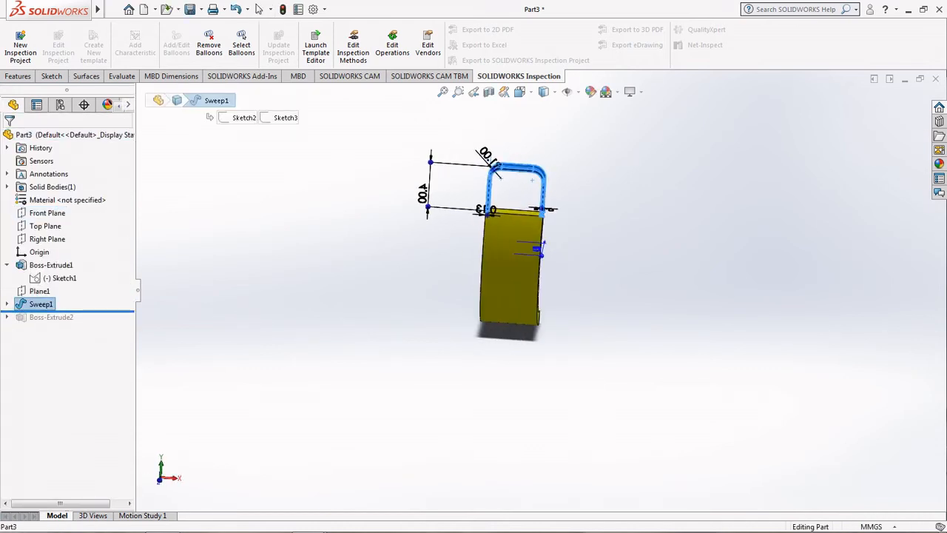
{"action": "key", "text": "Escape"}
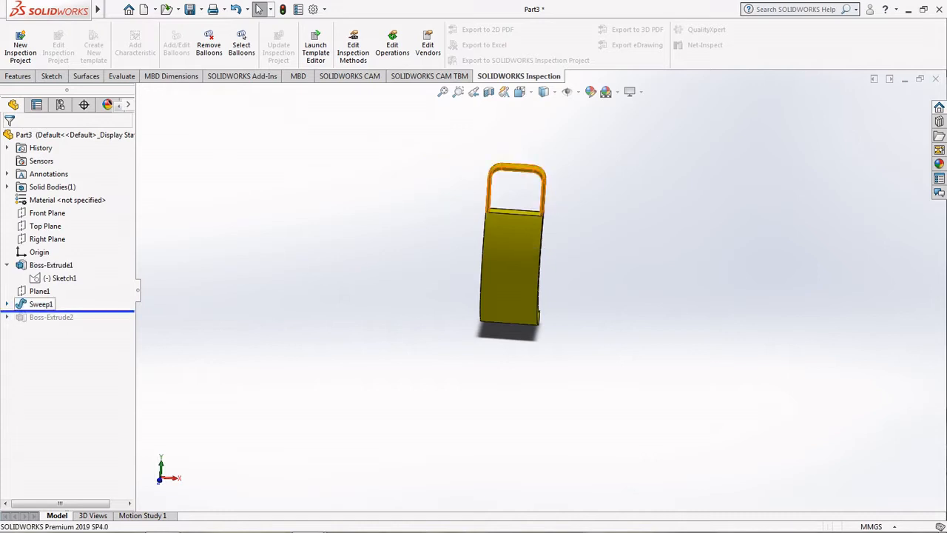
{"action": "left_click", "coordinate": [41, 304]}
{"action": "left_click", "coordinate": [6, 304]}
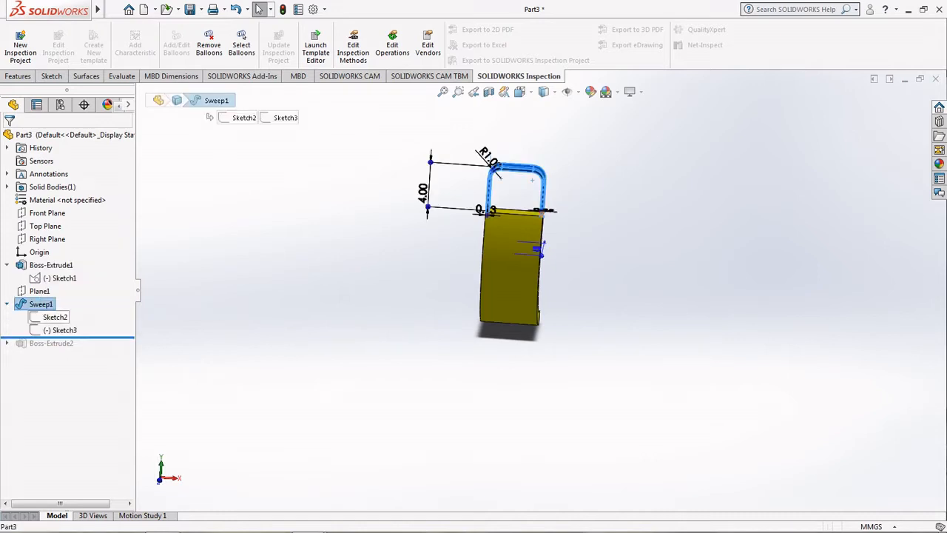
Step: Open Sweep1's path Sketch3 for editing, examine the rounded loop and its dimensions in the Front view, and exit the sketch
{"action": "left_click", "coordinate": [54, 317]}
{"action": "left_click", "coordinate": [62, 330]}
{"action": "left_click", "coordinate": [75, 292]}
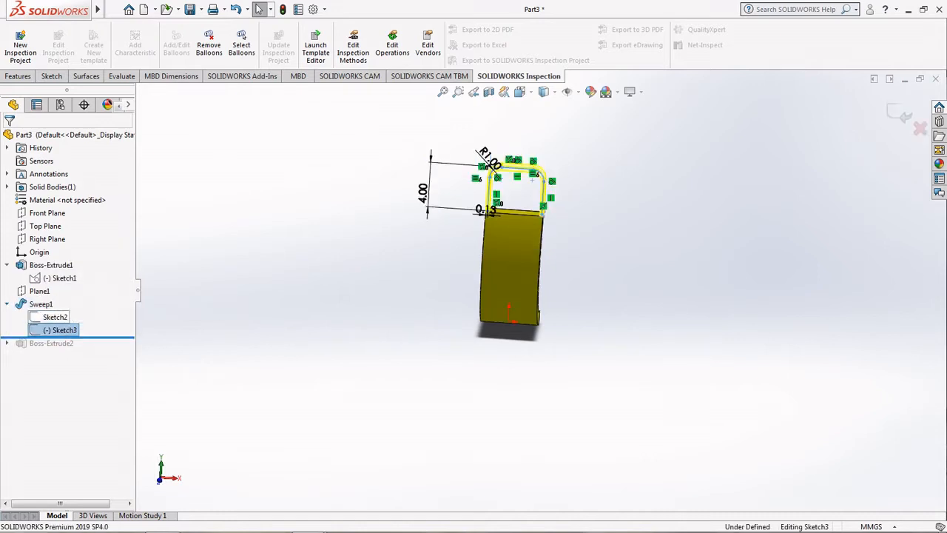
{"action": "left_click", "coordinate": [520, 92]}
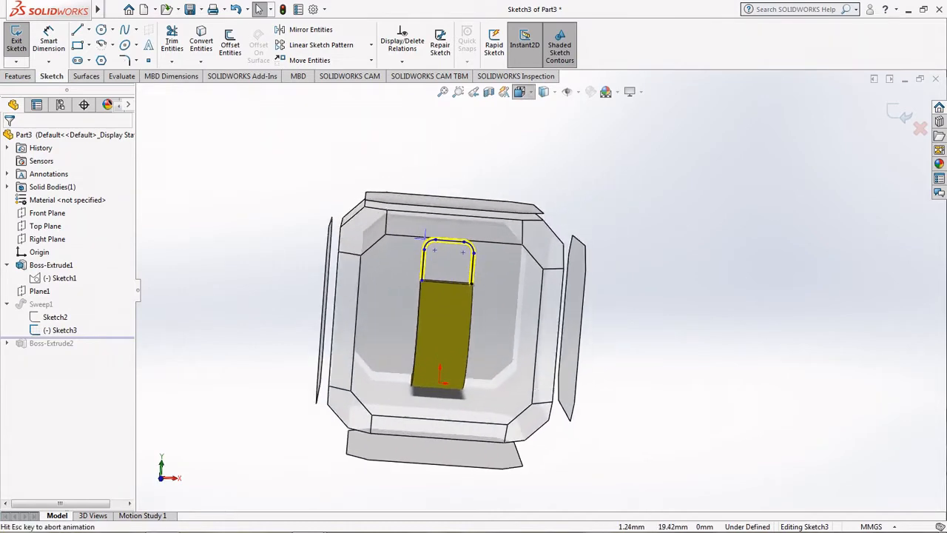
{"action": "left_click", "coordinate": [538, 127]}
{"action": "scroll", "coordinate": [631, 170], "scroll_direction": "up", "scroll_amount": 2}
{"action": "scroll", "coordinate": [631, 171], "scroll_direction": "down", "scroll_amount": 2}
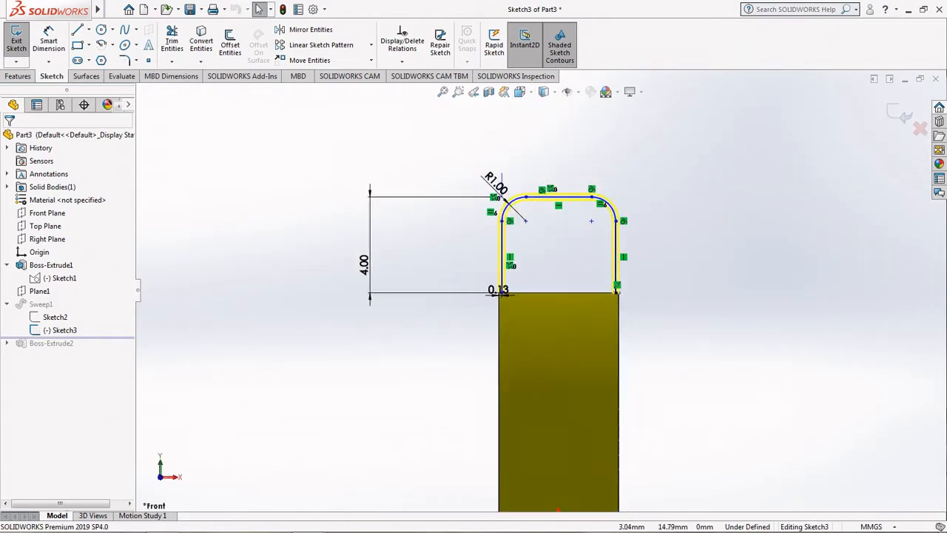
{"action": "scroll", "coordinate": [585, 229], "scroll_direction": "down", "scroll_amount": 2}
{"action": "left_click", "coordinate": [898, 115]}
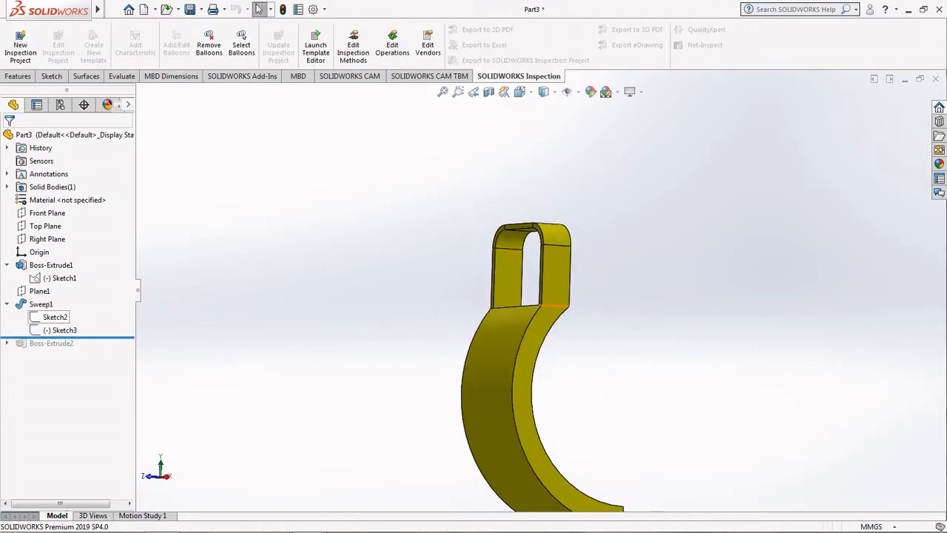
Step: Open Sweep1's profile Sketch2, examine the thin rectangle on the arc's upper end face, and exit the sketch
{"action": "left_click", "coordinate": [585, 307]}
{"action": "left_click", "coordinate": [74, 286]}
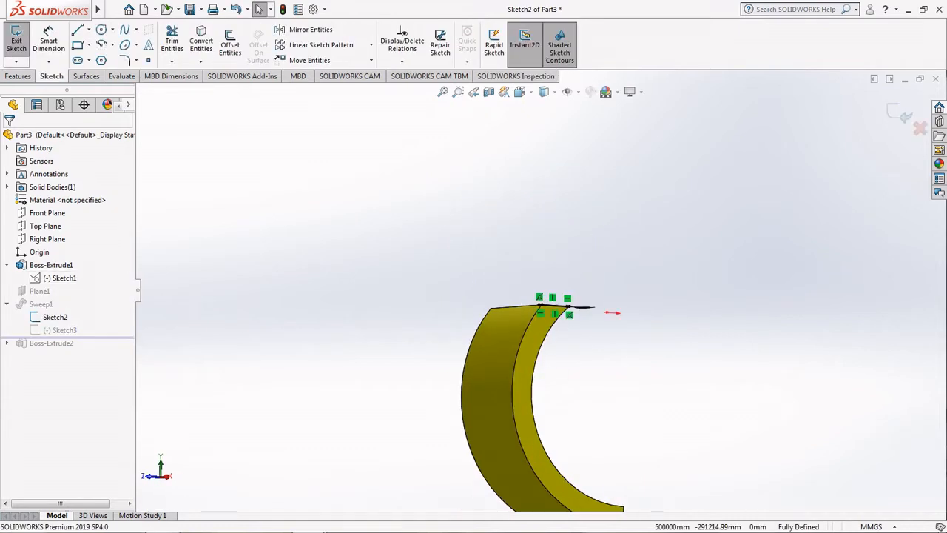
{"action": "middle_click_drag", "start_coordinate": [552, 389], "coordinate": [566, 473]}
{"action": "scroll", "coordinate": [566, 474], "scroll_direction": "down", "scroll_amount": 2}
{"action": "scroll", "coordinate": [473, 335], "scroll_direction": "down", "scroll_amount": 2}
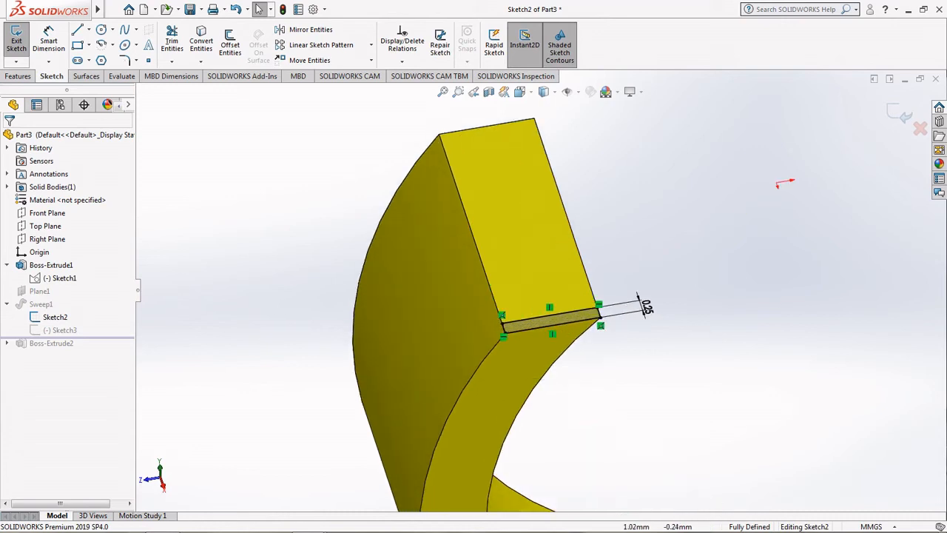
{"action": "left_click", "coordinate": [899, 114]}
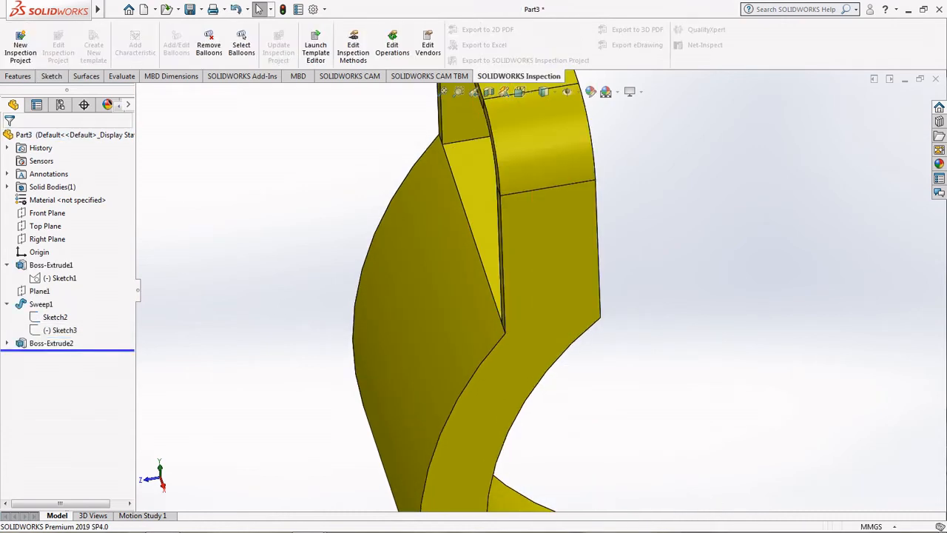
Step: Open Boss-Extrude2's Sketch4, examine the small centred profile inside the loop from several angles, and exit the sketch
{"action": "left_click", "coordinate": [55, 356]}
{"action": "left_click", "coordinate": [65, 321]}
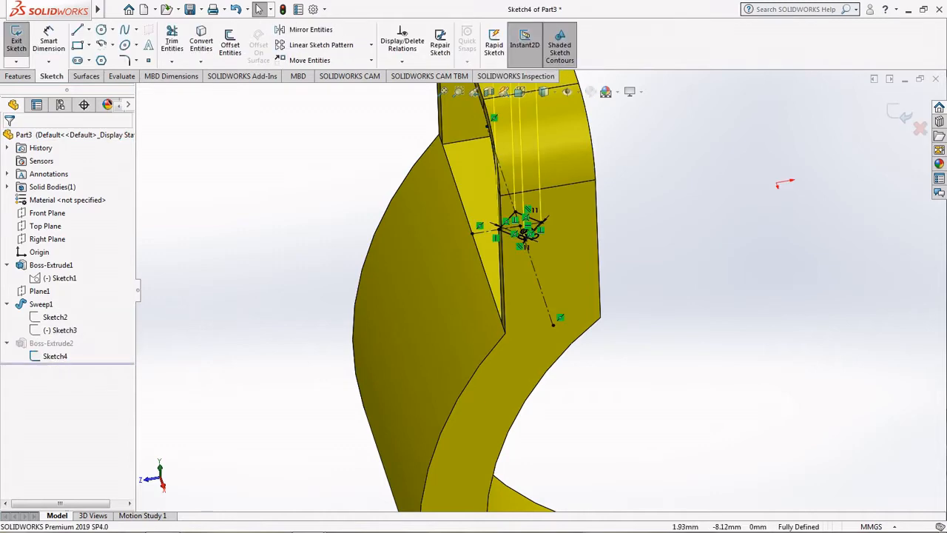
{"action": "scroll", "coordinate": [434, 306], "scroll_direction": "up", "scroll_amount": 2}
{"action": "mouse_move", "coordinate": [432, 298]}
{"action": "middle_mouse_down"}
{"action": "mouse_move", "coordinate": [487, 298]}
{"action": "mouse_move", "coordinate": [543, 315]}
{"action": "middle_mouse_up"}
{"action": "scroll", "coordinate": [566, 237], "scroll_direction": "up", "scroll_amount": 3}
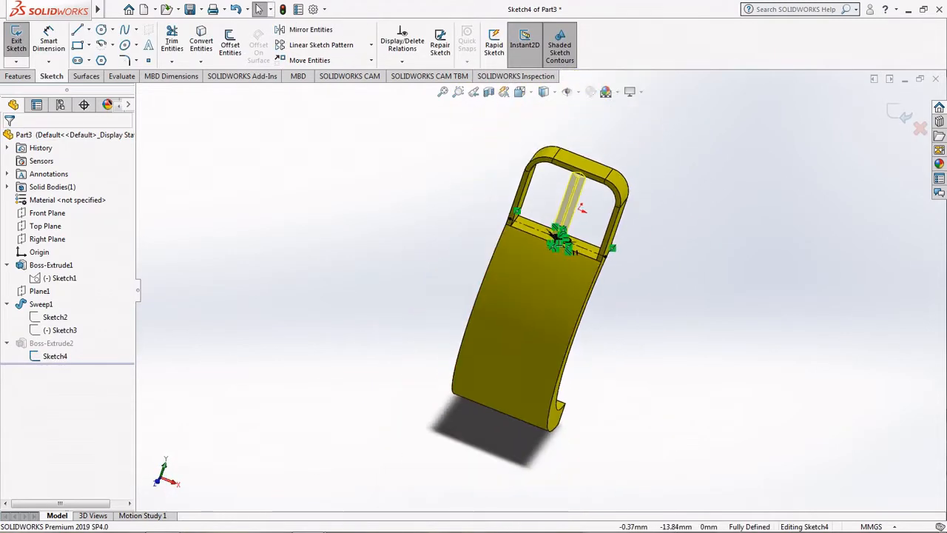
{"action": "mouse_move", "coordinate": [564, 238]}
{"action": "middle_mouse_down"}
{"action": "mouse_move", "coordinate": [521, 233]}
{"action": "mouse_move", "coordinate": [568, 215]}
{"action": "middle_mouse_up"}
{"action": "scroll", "coordinate": [563, 208], "scroll_direction": "down", "scroll_amount": 4}
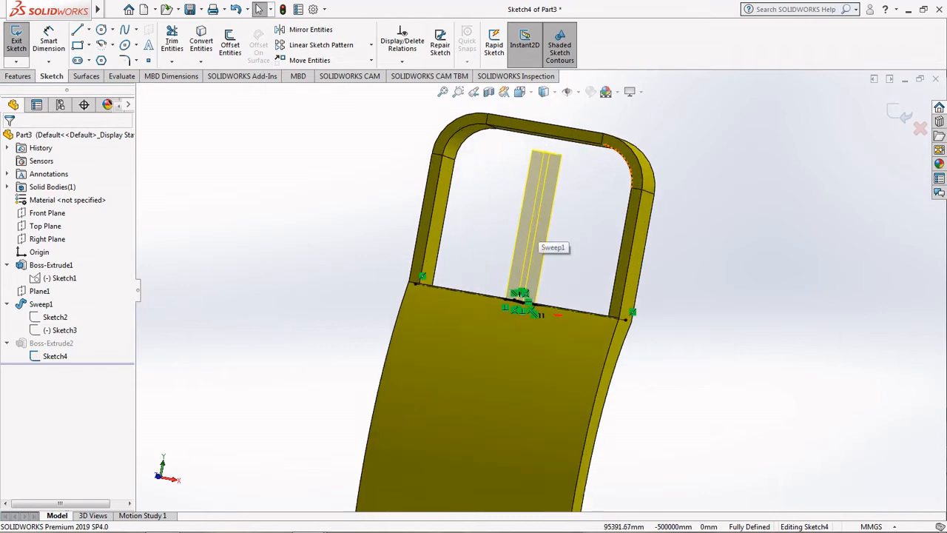
{"action": "scroll", "coordinate": [540, 227], "scroll_direction": "down", "scroll_amount": 1}
{"action": "middle_click_drag", "start_coordinate": [441, 318], "coordinate": [411, 346]}
{"action": "middle_click_drag", "start_coordinate": [526, 313], "coordinate": [543, 316]}
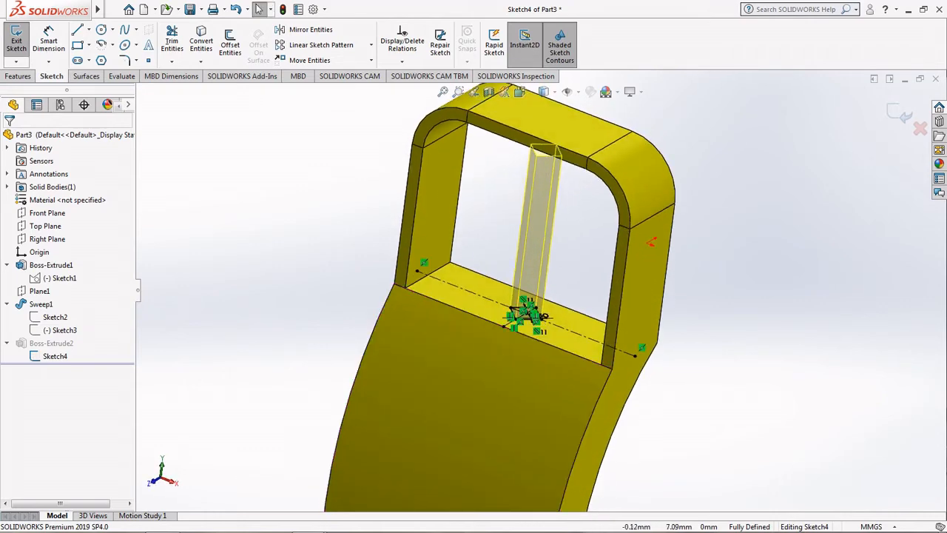
{"action": "left_click", "coordinate": [17, 38]}
Step: Review the definition of the prong's Boss-Extrude2, close it with its settings kept, and reorient the view of the whole part
{"action": "left_click", "coordinate": [51, 344]}
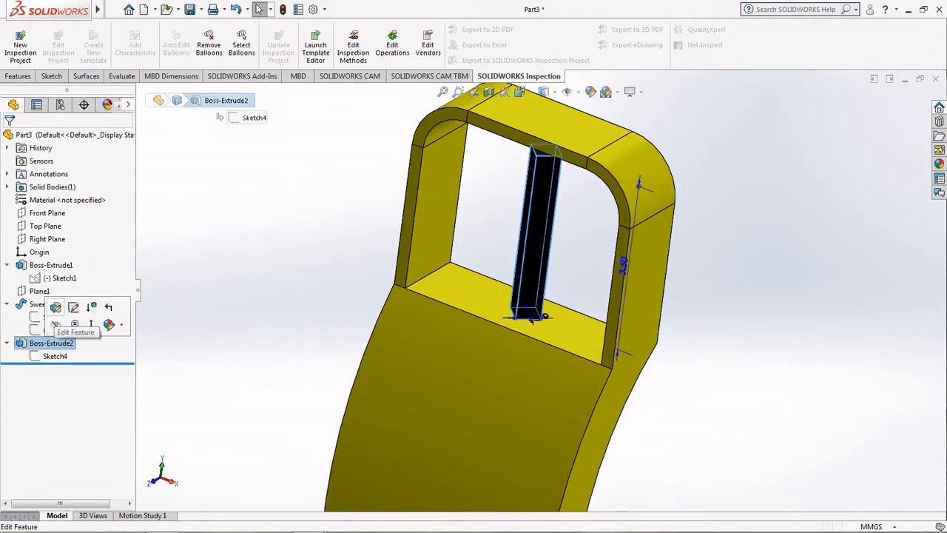
{"action": "left_click", "coordinate": [56, 307]}
{"action": "scroll", "coordinate": [547, 281], "scroll_direction": "up", "scroll_amount": 2}
{"action": "middle_click_drag", "start_coordinate": [538, 335], "coordinate": [437, 293]}
{"action": "left_click", "coordinate": [894, 110]}
{"action": "scroll", "coordinate": [541, 289], "scroll_direction": "up", "scroll_amount": 5}
{"action": "left_click", "coordinate": [519, 91]}
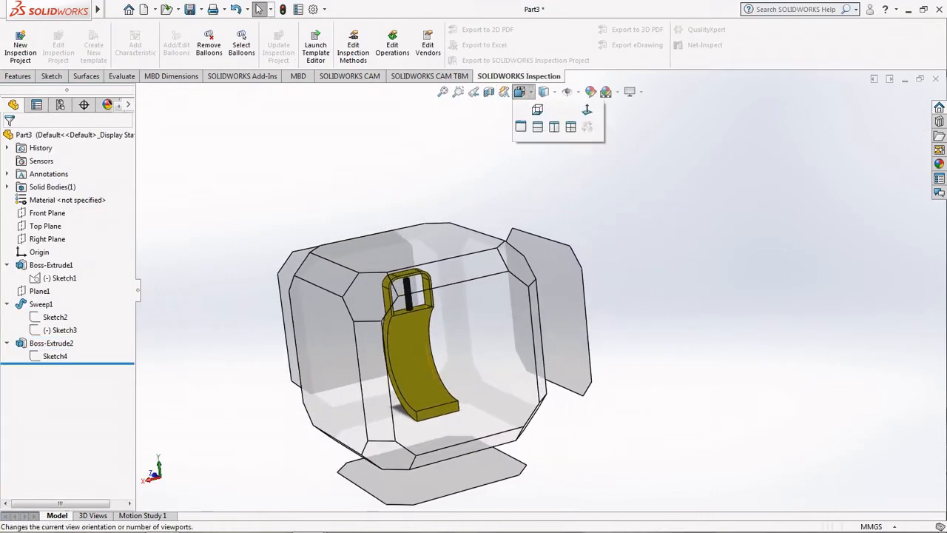
{"action": "left_click", "coordinate": [587, 124]}
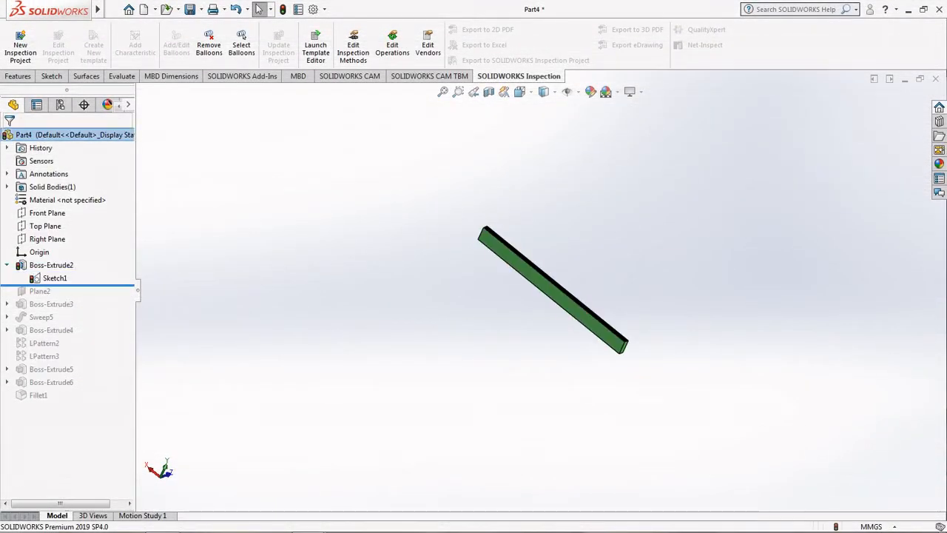
Step: In Part4, open Boss-Extrude2's Sketch1, examine the dimensioned rectangle in the Back view, exit the sketch, and look over the bar
{"action": "left_click", "coordinate": [55, 278]}
{"action": "left_click", "coordinate": [63, 239]}
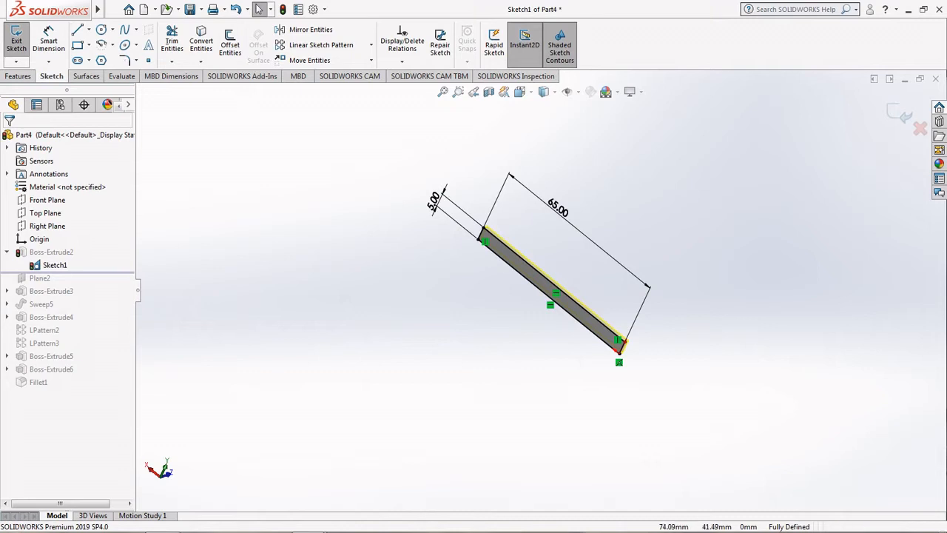
{"action": "left_click", "coordinate": [521, 92]}
{"action": "left_click", "coordinate": [376, 318]}
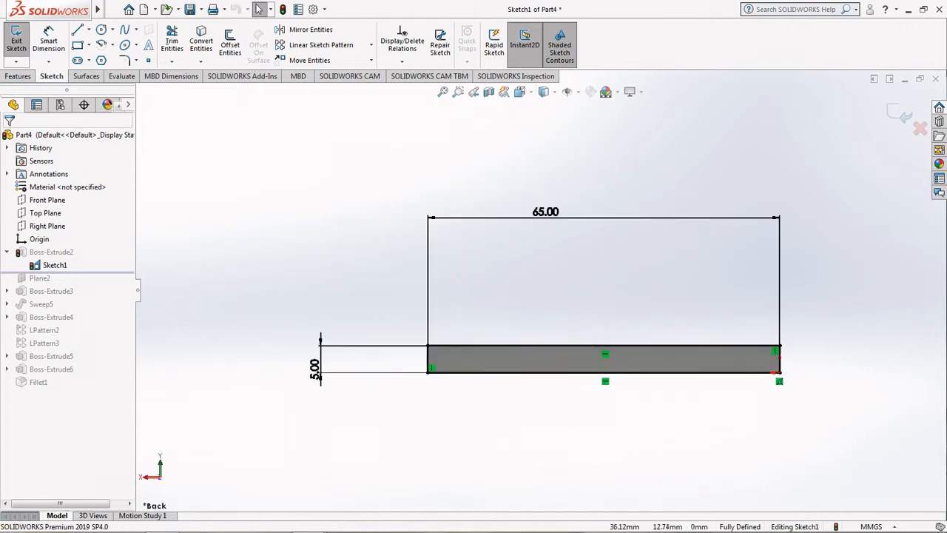
{"action": "scroll", "coordinate": [518, 275], "scroll_direction": "up", "scroll_amount": 2}
{"action": "scroll", "coordinate": [518, 275], "scroll_direction": "down", "scroll_amount": 1}
{"action": "scroll", "coordinate": [517, 275], "scroll_direction": "up", "scroll_amount": 2}
{"action": "scroll", "coordinate": [518, 276], "scroll_direction": "down", "scroll_amount": 4}
{"action": "scroll", "coordinate": [517, 275], "scroll_direction": "up", "scroll_amount": 1}
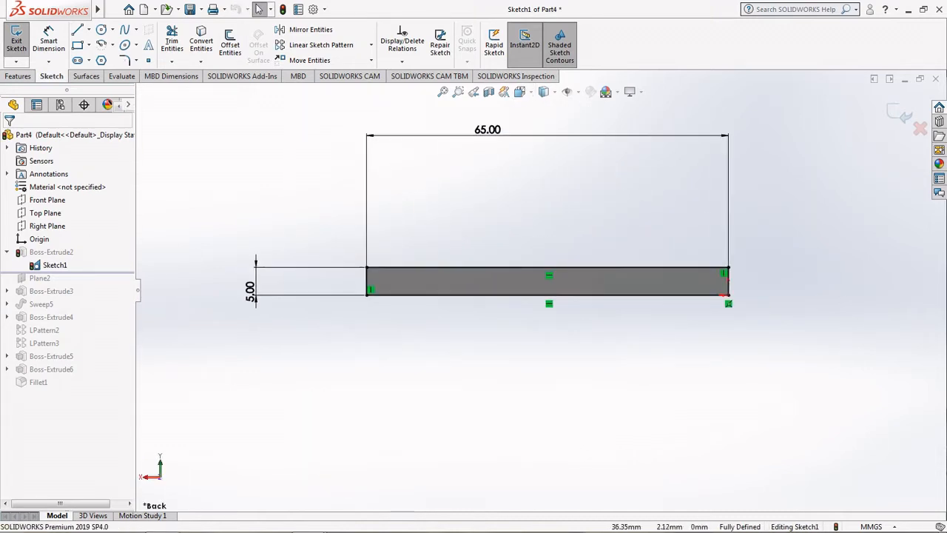
{"action": "scroll", "coordinate": [534, 285], "scroll_direction": "down", "scroll_amount": 2}
{"action": "left_click", "coordinate": [899, 113]}
{"action": "scroll", "coordinate": [541, 287], "scroll_direction": "up", "scroll_amount": 1}
{"action": "mouse_move", "coordinate": [542, 287]}
{"action": "middle_mouse_down"}
{"action": "mouse_move", "coordinate": [485, 318]}
{"action": "mouse_move", "coordinate": [492, 343]}
{"action": "mouse_move", "coordinate": [500, 335]}
{"action": "middle_mouse_up"}
{"action": "scroll", "coordinate": [484, 318], "scroll_direction": "up", "scroll_amount": 2}
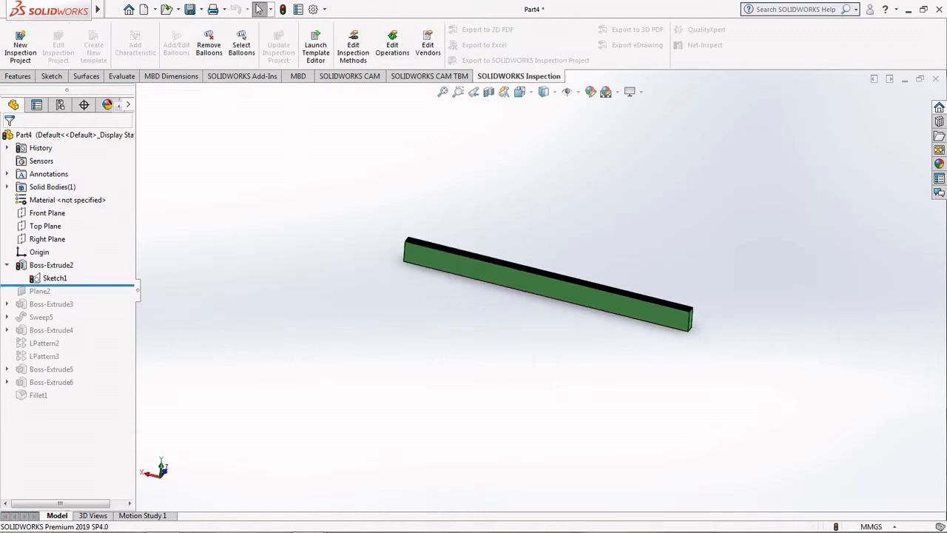
Step: Roll Part4's history forward past Plane2, review its offset from the Front Plane, and close the definition with its settings kept
{"action": "left_click_drag", "start_coordinate": [45, 285], "coordinate": [45, 298]}
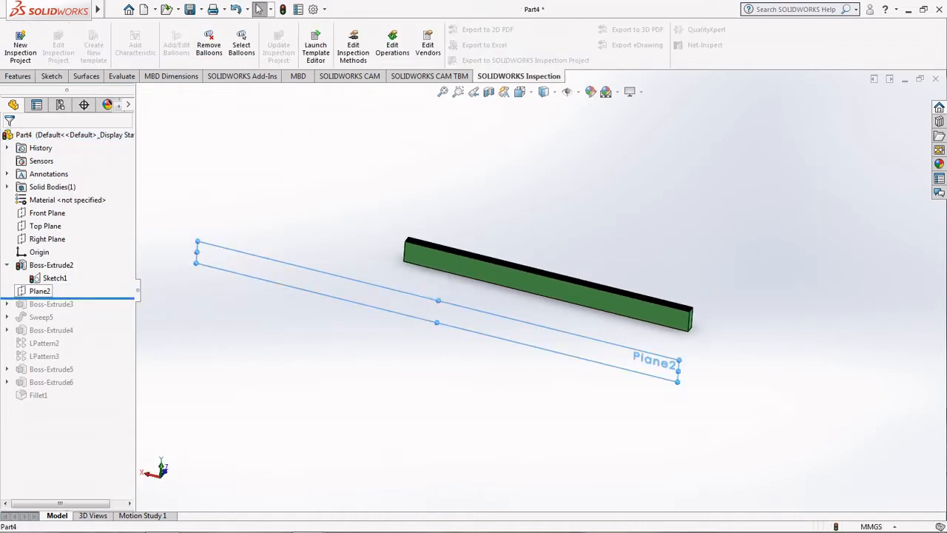
{"action": "left_click", "coordinate": [39, 291]}
{"action": "left_click", "coordinate": [48, 253]}
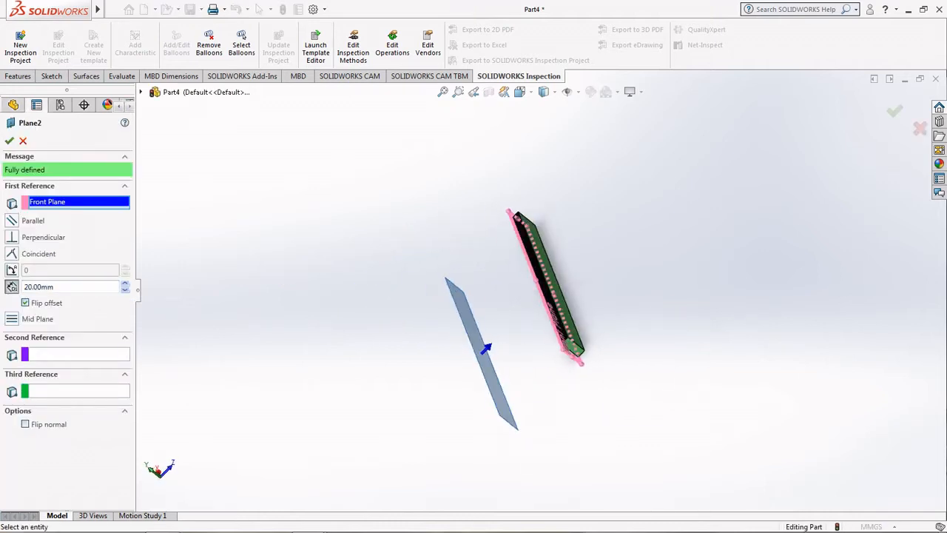
{"action": "middle_click_drag", "start_coordinate": [490, 346], "coordinate": [517, 350]}
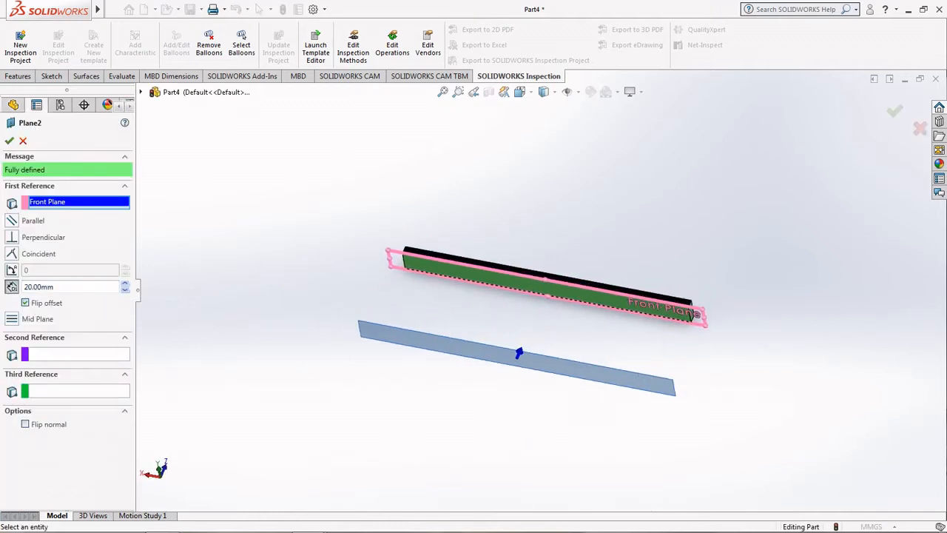
{"action": "key", "text": "Return"}
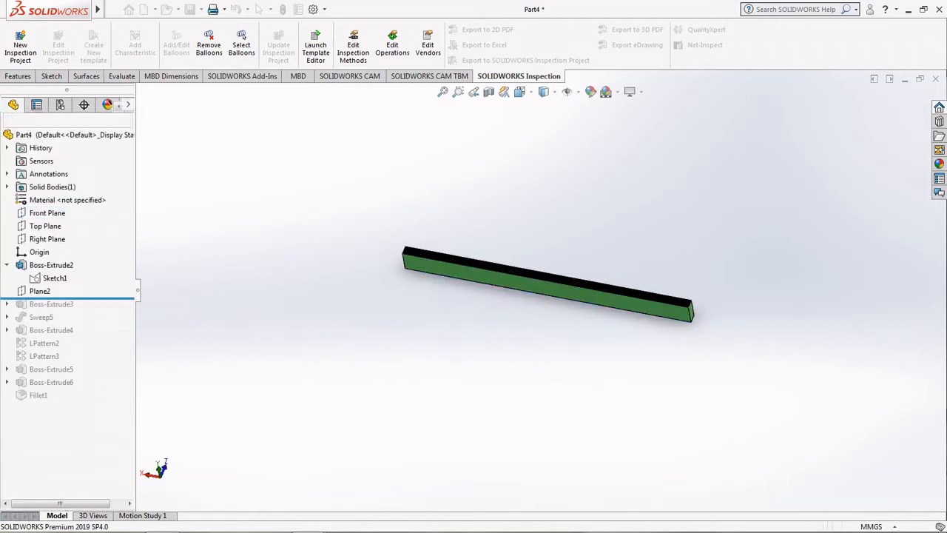
{"action": "scroll", "coordinate": [569, 296], "scroll_direction": "up", "scroll_amount": 1}
{"action": "middle_click_drag", "start_coordinate": [569, 311], "coordinate": [550, 299]}
{"action": "scroll", "coordinate": [576, 287], "scroll_direction": "down", "scroll_amount": 2}
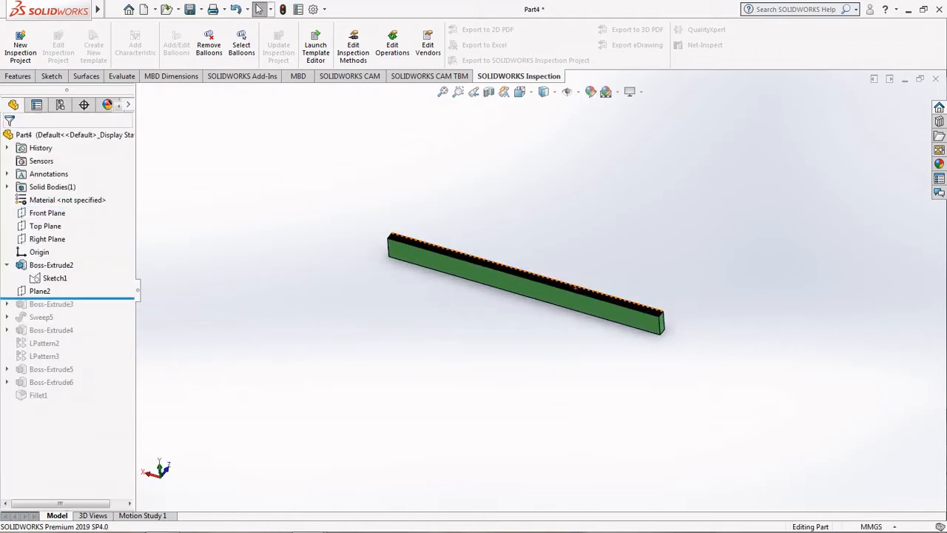
Step: Roll the history forward past Boss-Extrude3, review the second bar's extrusion definition from several views, and close it with its settings kept
{"action": "left_click_drag", "start_coordinate": [46, 298], "coordinate": [46, 311]}
{"action": "left_click", "coordinate": [46, 304]}
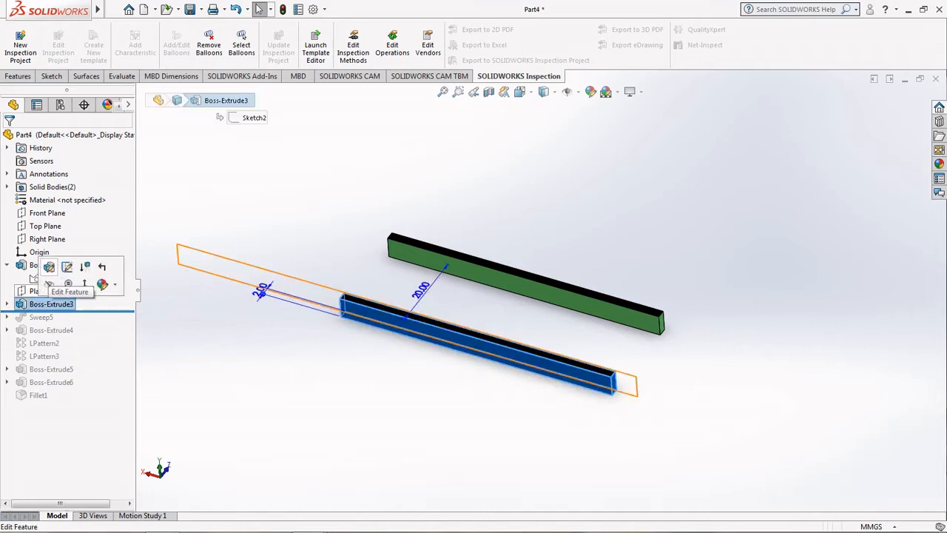
{"action": "left_click", "coordinate": [49, 266]}
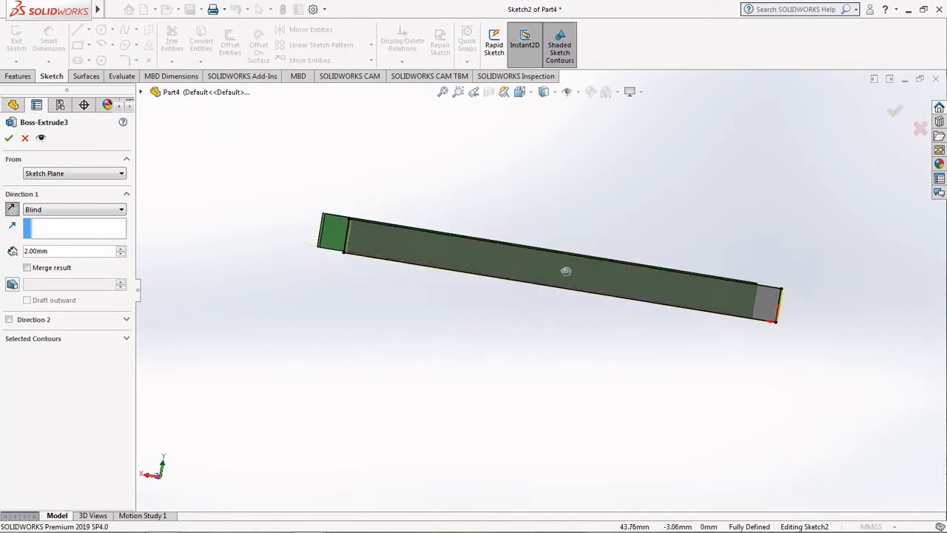
{"action": "middle_click_drag", "start_coordinate": [565, 271], "coordinate": [494, 324]}
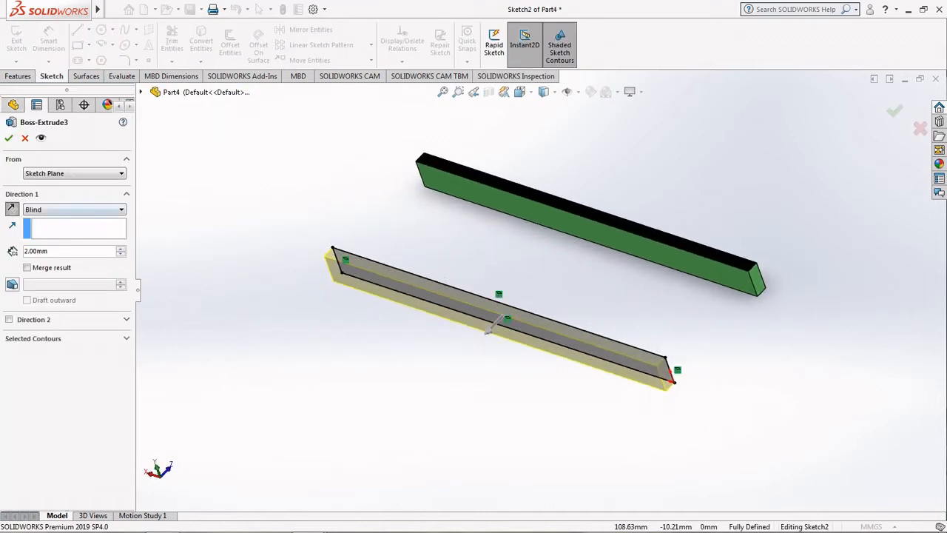
{"action": "left_click", "coordinate": [521, 92]}
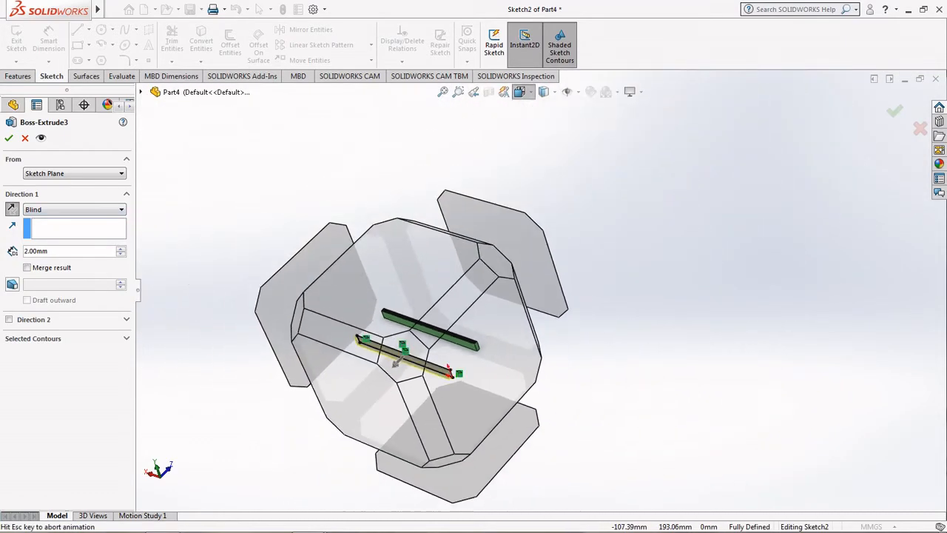
{"action": "left_click", "coordinate": [520, 92]}
{"action": "left_click", "coordinate": [537, 141]}
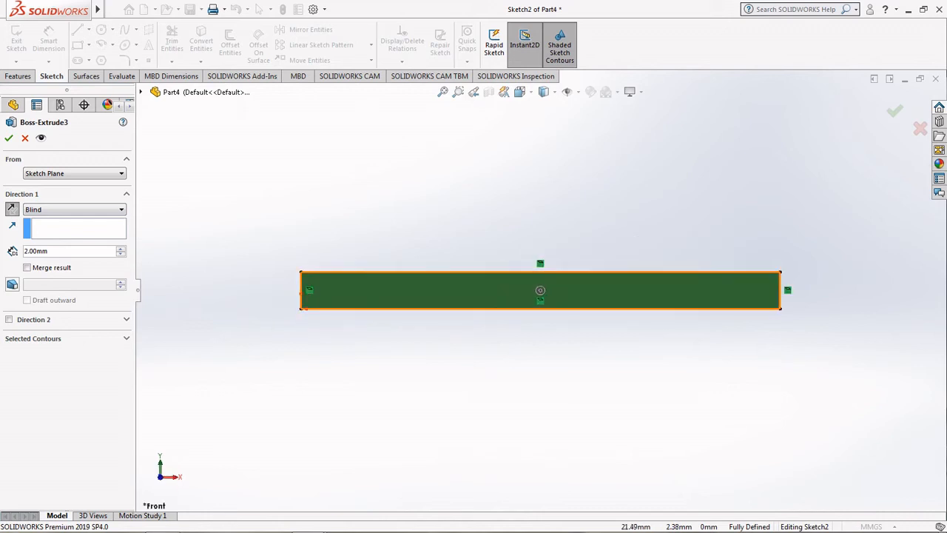
{"action": "middle_click_drag", "start_coordinate": [500, 326], "coordinate": [378, 392]}
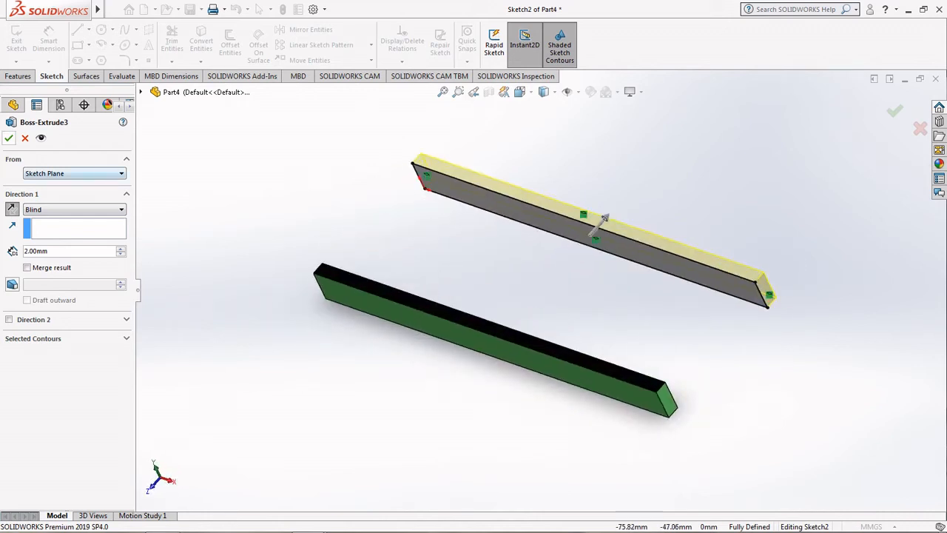
{"action": "key", "text": "Return"}
Step: Roll the history forward past Sweep5, inspect the curved band joining the two bars, and expand the feature's sketches
{"action": "left_click_drag", "start_coordinate": [45, 311], "coordinate": [46, 324]}
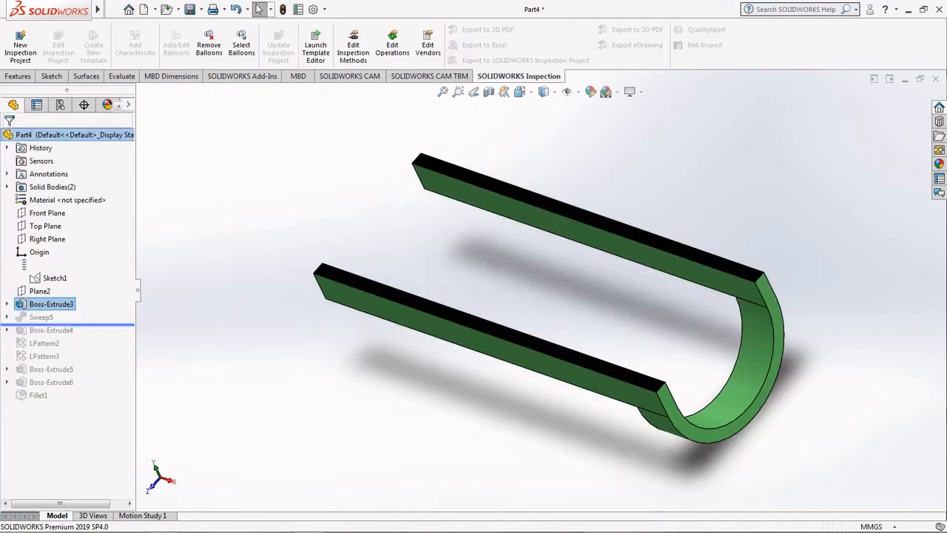
{"action": "left_click", "coordinate": [43, 317]}
{"action": "middle_click_drag", "start_coordinate": [488, 318], "coordinate": [384, 173]}
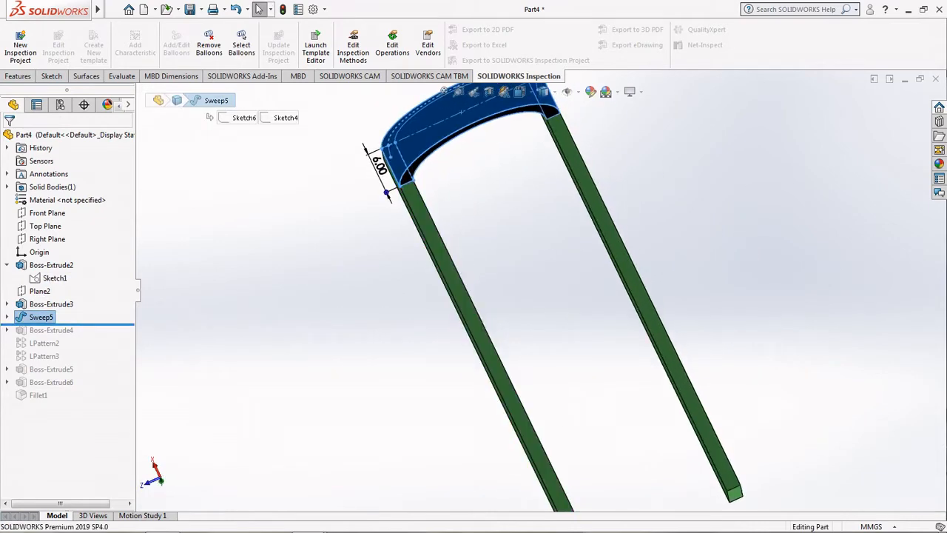
{"action": "middle_click_drag", "start_coordinate": [446, 260], "coordinate": [422, 347]}
{"action": "scroll", "coordinate": [510, 289], "scroll_direction": "up", "scroll_amount": 1}
{"action": "middle_click_drag", "start_coordinate": [473, 311], "coordinate": [492, 277]}
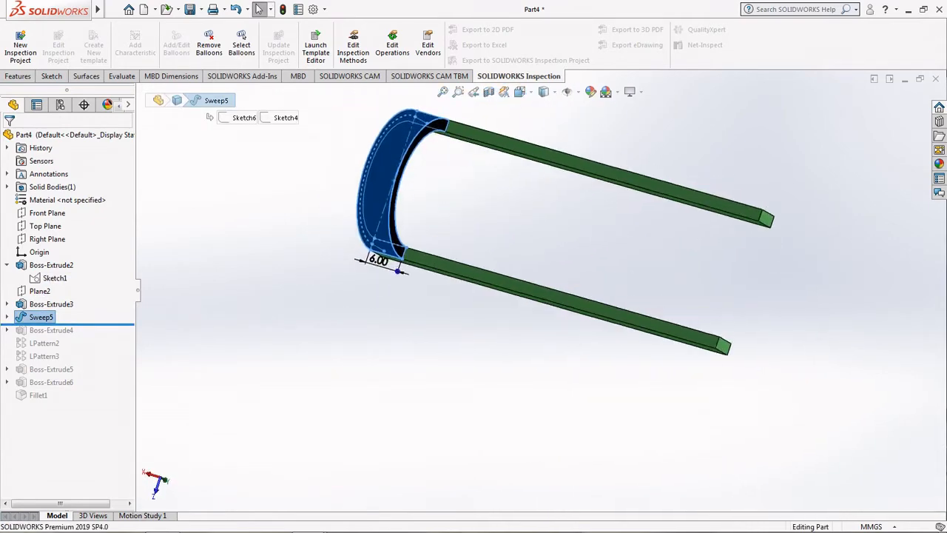
{"action": "left_click", "coordinate": [7, 316]}
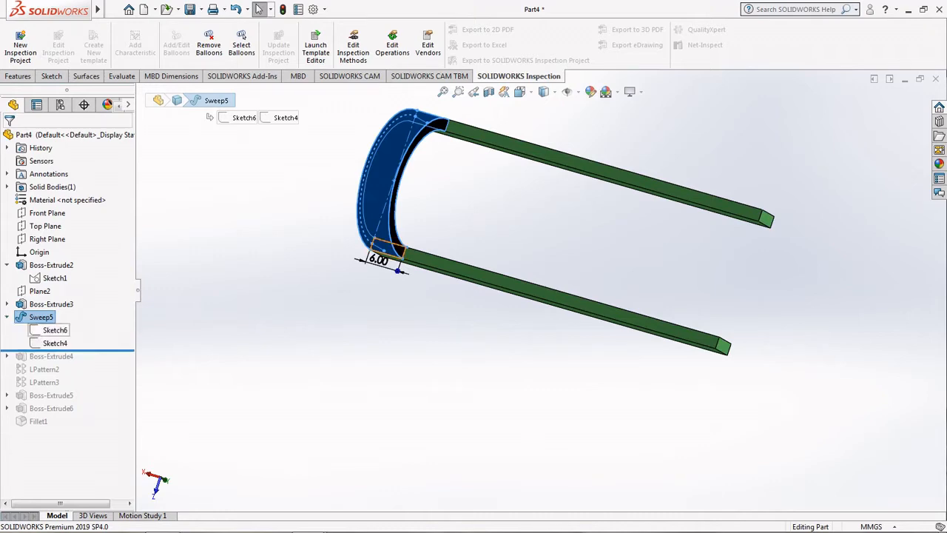
Step: Open Sweep5's Sketch6, examine the rectangular profile at the bar's end, and exit the sketch
{"action": "left_click", "coordinate": [54, 330]}
{"action": "left_click", "coordinate": [64, 294]}
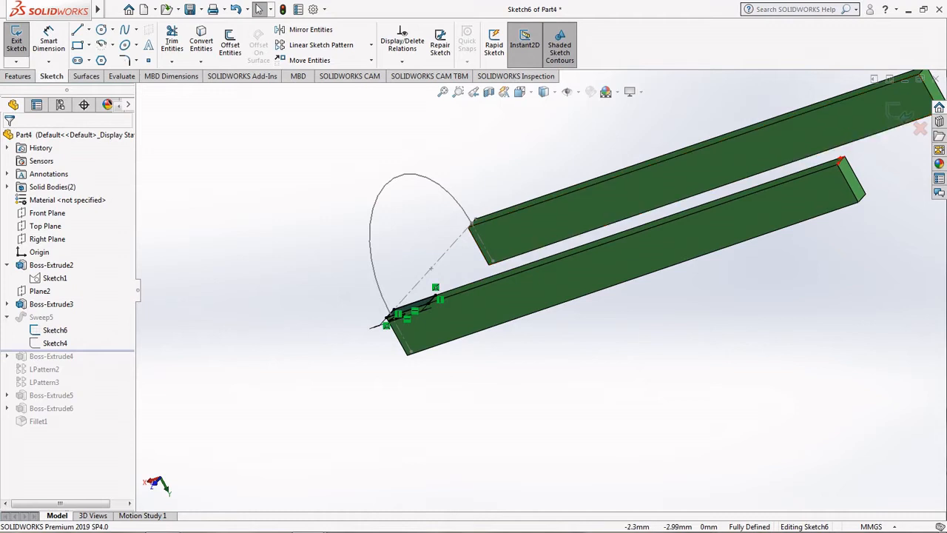
{"action": "left_click", "coordinate": [898, 112]}
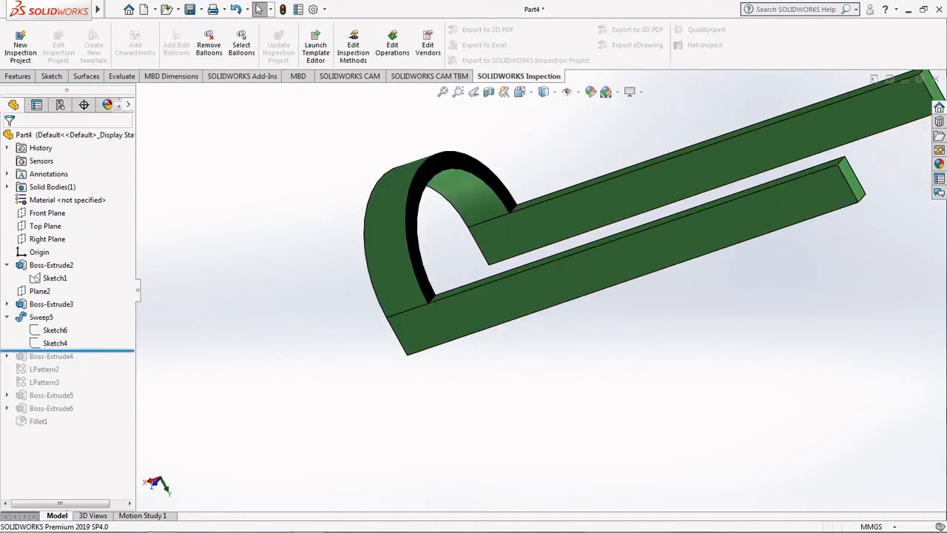
Step: Roll Part4's history forward past Boss-Extrude4 and open its Sketch7 for editing
{"action": "left_click_drag", "start_coordinate": [68, 351], "coordinate": [67, 363]}
{"action": "left_click", "coordinate": [7, 356]}
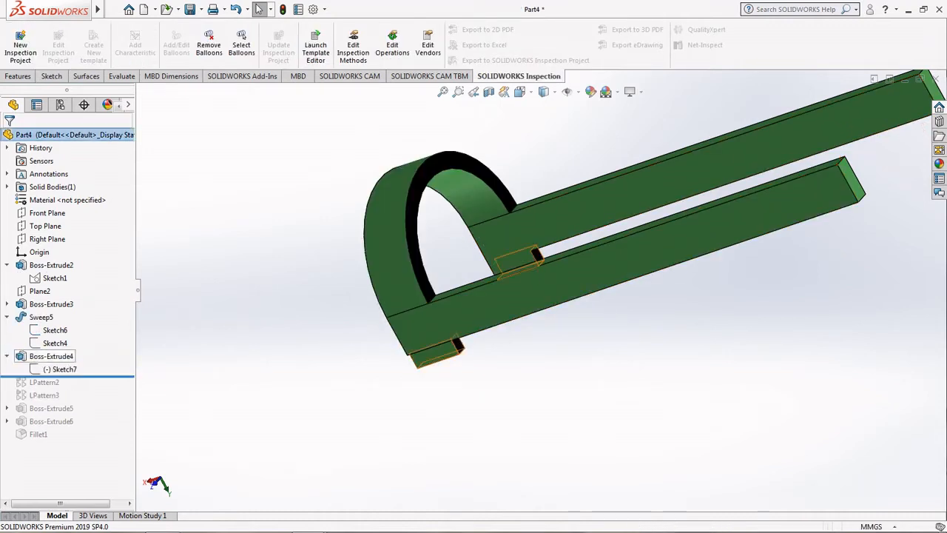
{"action": "left_click", "coordinate": [60, 368]}
{"action": "left_click", "coordinate": [76, 334]}
Step: Examine Sketch7's two small rectangles and their dimensions from the top view, and exit the sketch
{"action": "mouse_move", "coordinate": [458, 370]}
{"action": "middle_mouse_down"}
{"action": "mouse_move", "coordinate": [480, 255]}
{"action": "mouse_move", "coordinate": [460, 156]}
{"action": "mouse_move", "coordinate": [488, 196]}
{"action": "mouse_move", "coordinate": [585, 148]}
{"action": "mouse_move", "coordinate": [548, 289]}
{"action": "middle_mouse_up"}
{"action": "middle_click_drag", "start_coordinate": [566, 424], "coordinate": [643, 370]}
{"action": "middle_click_drag", "start_coordinate": [473, 248], "coordinate": [527, 353]}
{"action": "scroll", "coordinate": [558, 308], "scroll_direction": "up", "scroll_amount": 2}
{"action": "left_click", "coordinate": [522, 92]}
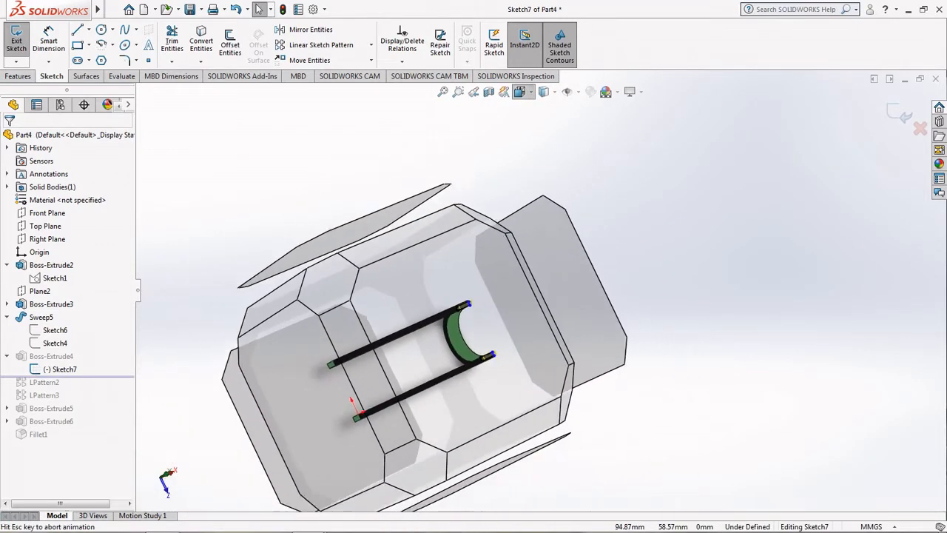
{"action": "left_click", "coordinate": [539, 109]}
{"action": "scroll", "coordinate": [805, 268], "scroll_direction": "down", "scroll_amount": 3}
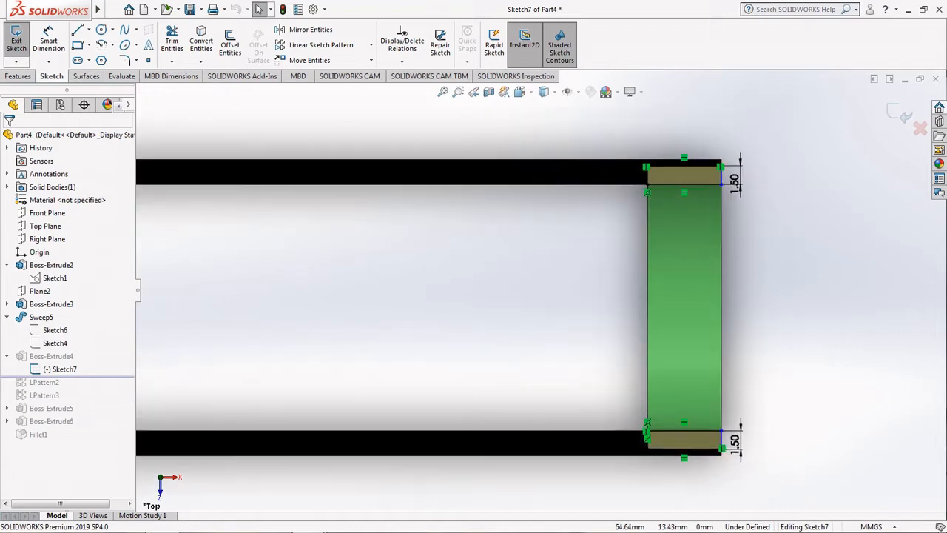
{"action": "scroll", "coordinate": [718, 317], "scroll_direction": "up", "scroll_amount": 2}
{"action": "scroll", "coordinate": [647, 222], "scroll_direction": "down", "scroll_amount": 3}
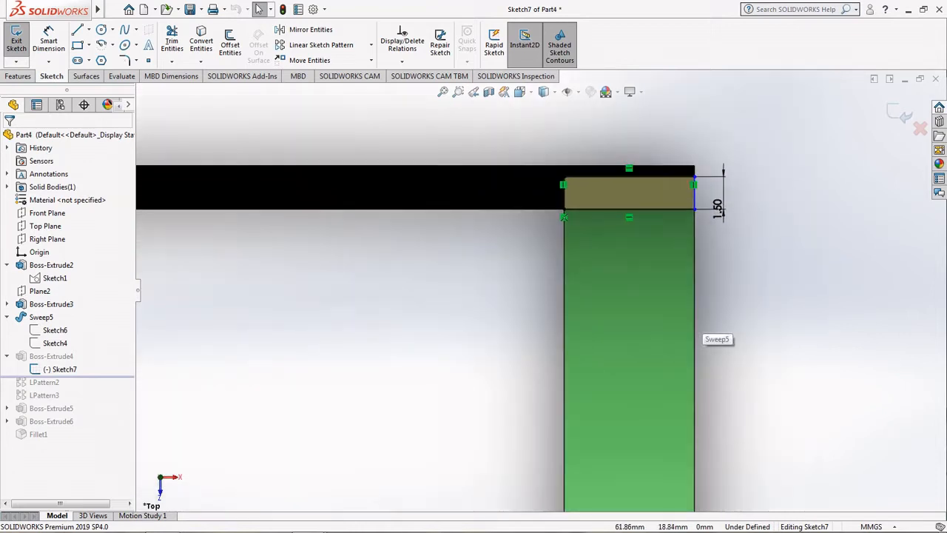
{"action": "left_click", "coordinate": [900, 114]}
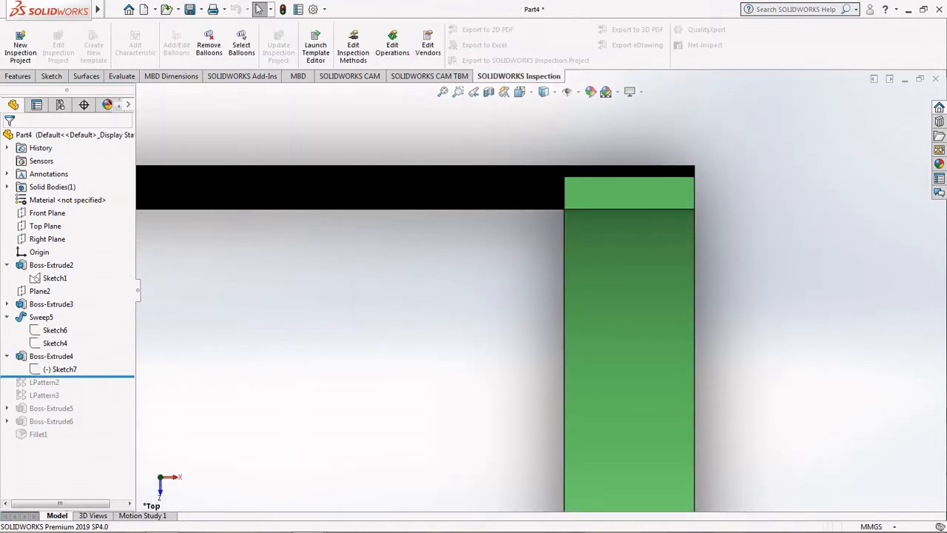
Step: Roll the history forward past LPattern2 and review how it repeats the Sweep5 band along the bar, closing the definition with its settings kept
{"action": "left_click_drag", "start_coordinate": [68, 377], "coordinate": [67, 390]}
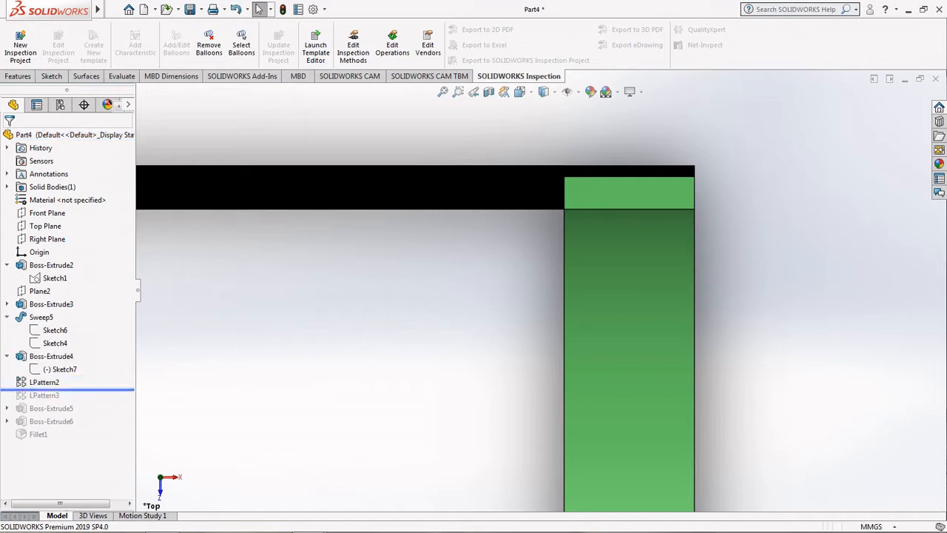
{"action": "left_click", "coordinate": [44, 382]}
{"action": "left_click", "coordinate": [59, 345]}
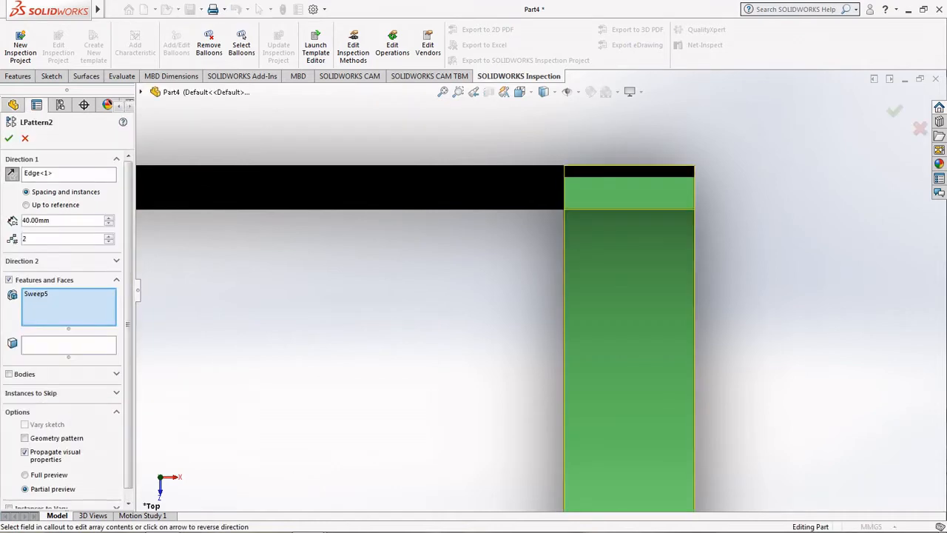
{"action": "scroll", "coordinate": [545, 290], "scroll_direction": "up", "scroll_amount": 6}
{"action": "middle_click_drag", "start_coordinate": [545, 333], "coordinate": [511, 289]}
{"action": "scroll", "coordinate": [429, 312], "scroll_direction": "down", "scroll_amount": 5}
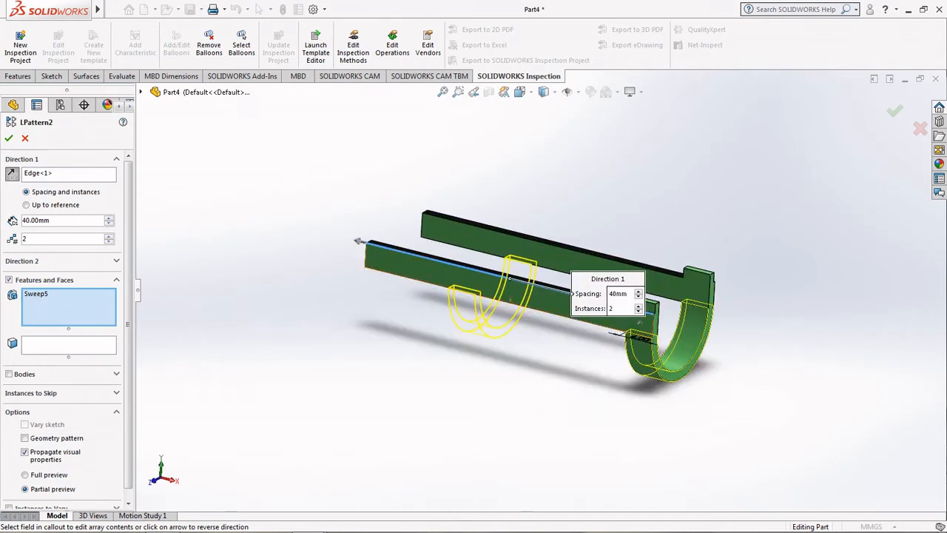
{"action": "left_click", "coordinate": [894, 111]}
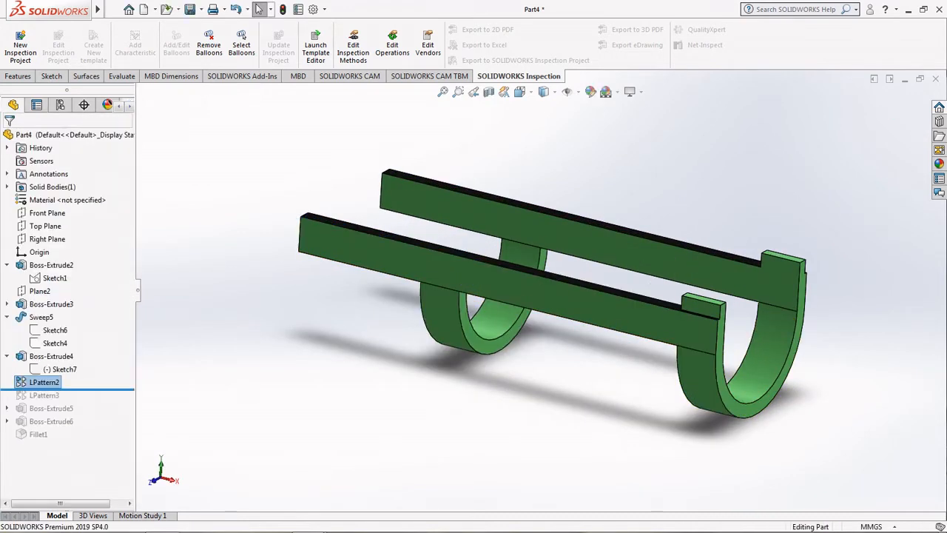
Step: Roll the history forward past LPattern3 and review how it repeats the Boss-Extrude4 blocks along the bars, closing the definition with its settings kept
{"action": "left_click_drag", "start_coordinate": [59, 389], "coordinate": [59, 403]}
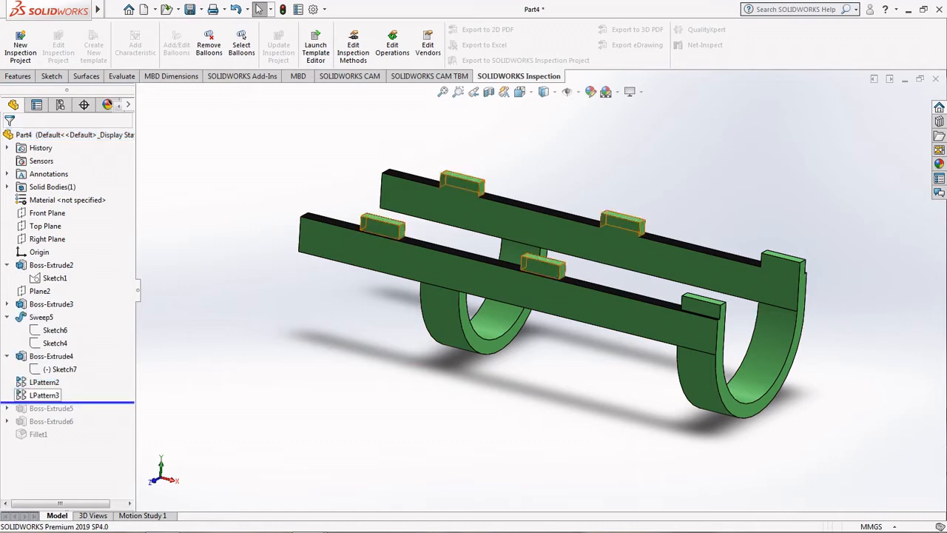
{"action": "left_click", "coordinate": [46, 395]}
{"action": "left_click", "coordinate": [61, 359]}
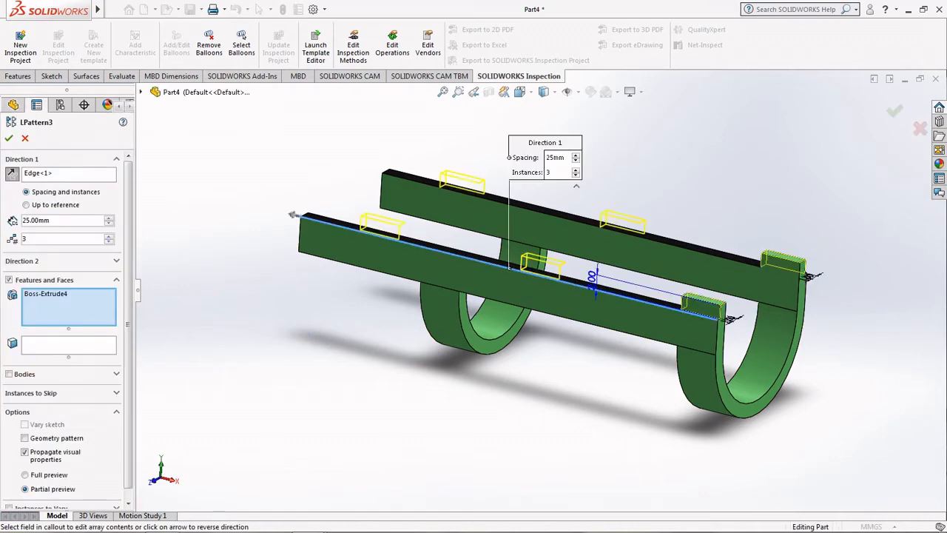
{"action": "scroll", "coordinate": [517, 131], "scroll_direction": "down", "scroll_amount": 9}
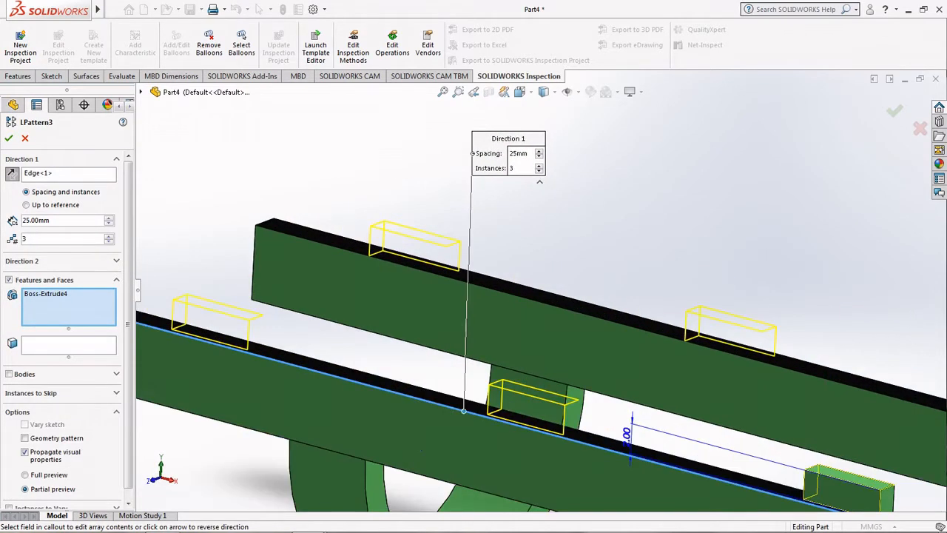
{"action": "scroll", "coordinate": [518, 131], "scroll_direction": "up", "scroll_amount": 7}
{"action": "scroll", "coordinate": [566, 389], "scroll_direction": "up", "scroll_amount": 5}
{"action": "scroll", "coordinate": [566, 389], "scroll_direction": "down", "scroll_amount": 5}
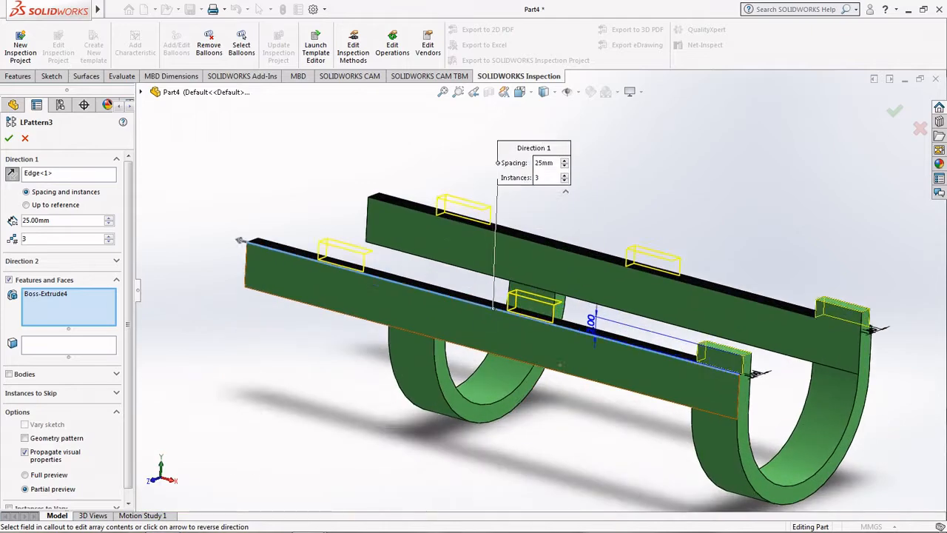
{"action": "scroll", "coordinate": [566, 389], "scroll_direction": "up", "scroll_amount": 3}
{"action": "left_click", "coordinate": [9, 138]}
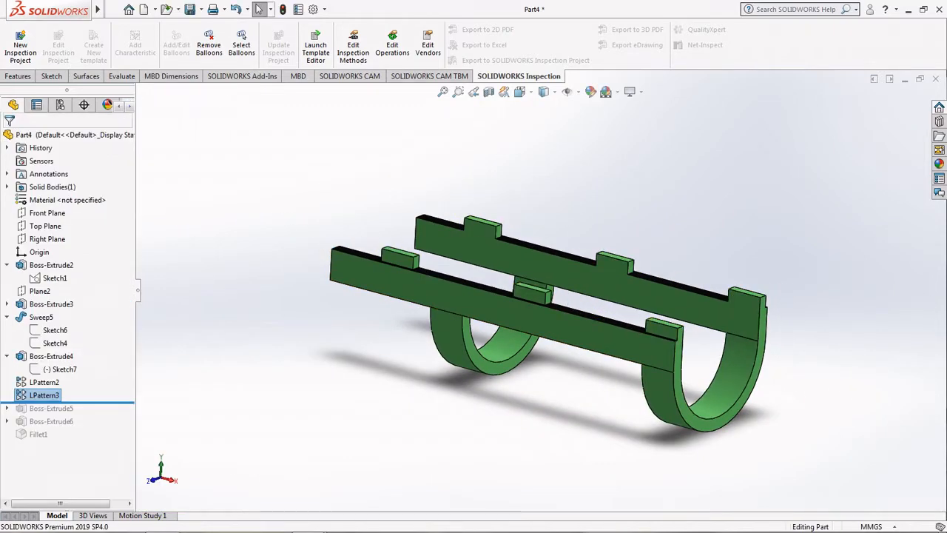
Step: Roll the history forward past Boss-Extrude5, and open its Sketch8 to review the circles on the end blocks before exiting the sketch
{"action": "left_click_drag", "start_coordinate": [67, 402], "coordinate": [67, 415]}
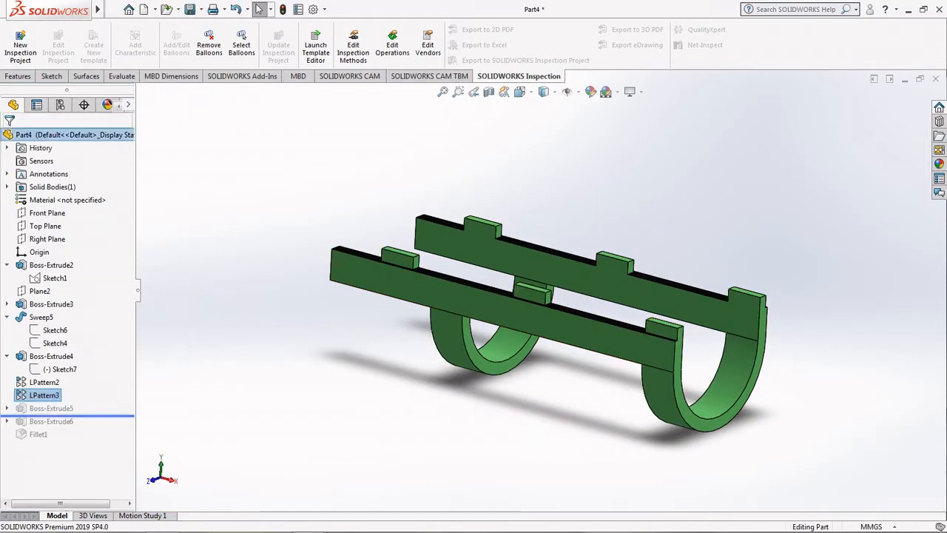
{"action": "left_click", "coordinate": [51, 408]}
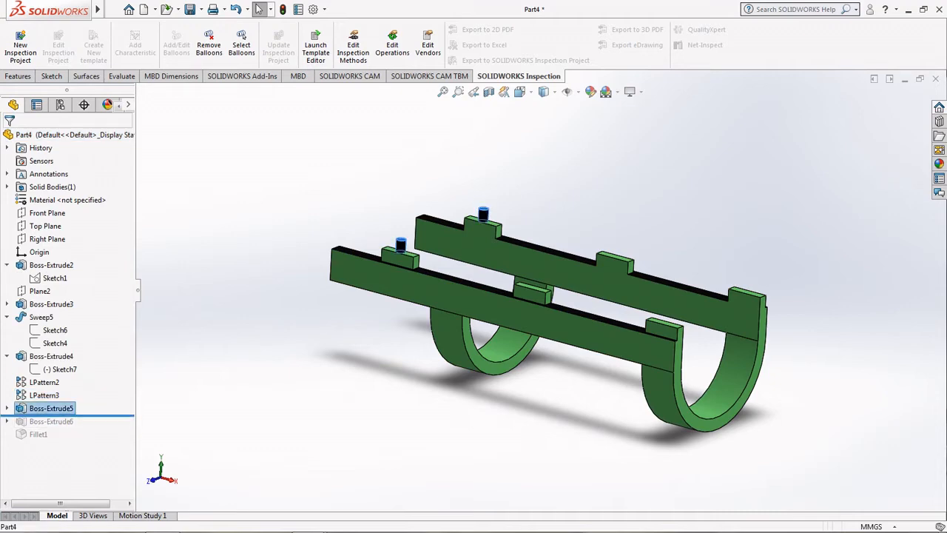
{"action": "left_click", "coordinate": [7, 408]}
{"action": "left_click", "coordinate": [60, 421]}
{"action": "left_click", "coordinate": [68, 387]}
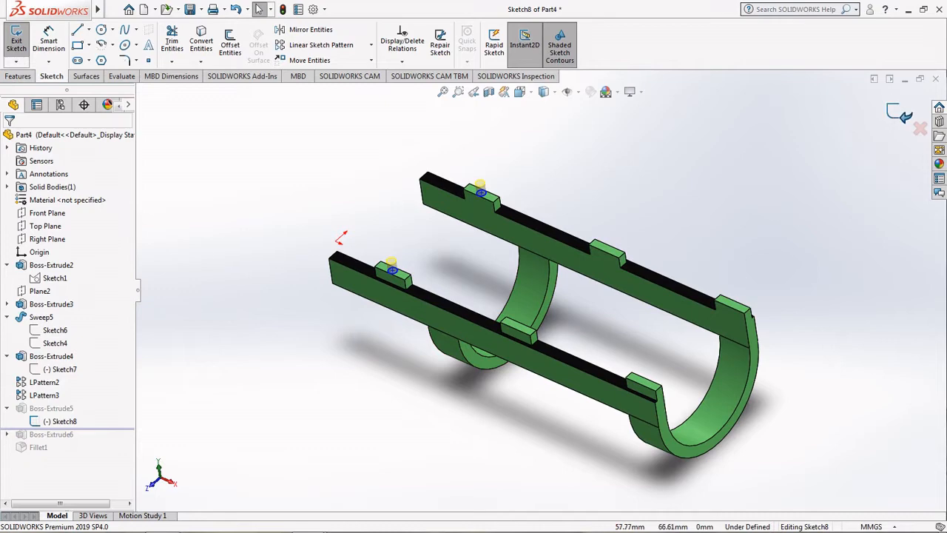
{"action": "left_click", "coordinate": [900, 114]}
Step: Review the extrusion definition of Boss-Extrude5's small pins and close it with its settings kept
{"action": "left_click", "coordinate": [57, 408]}
{"action": "left_click", "coordinate": [70, 371]}
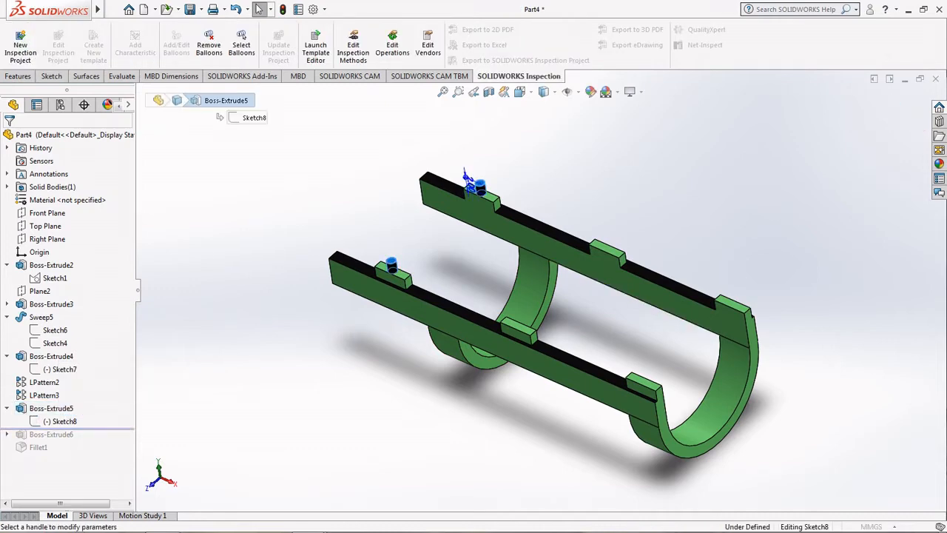
{"action": "scroll", "coordinate": [383, 319], "scroll_direction": "down", "scroll_amount": 3}
{"action": "key", "text": "Return"}
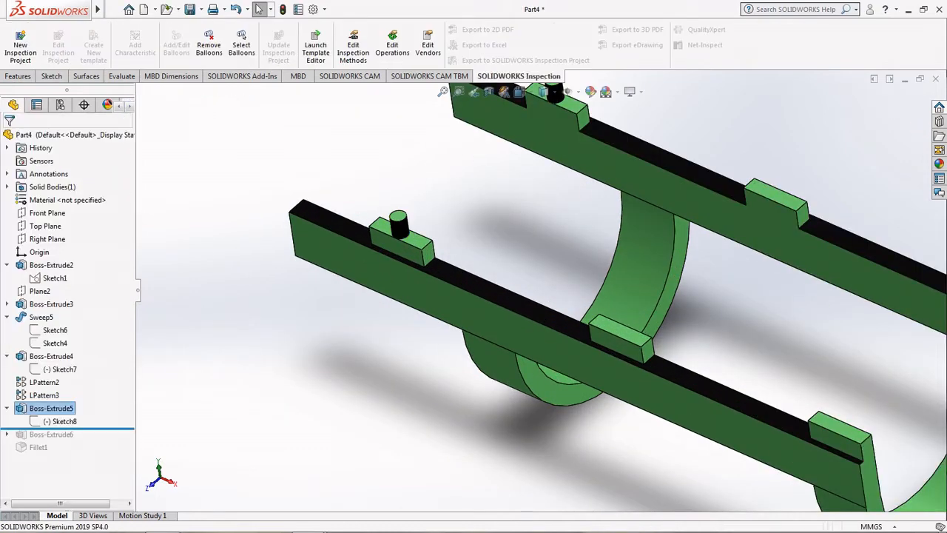
Step: Roll the history forward past Boss-Extrude6 and review the blind extrusion of the larger cylinders, closing the definition with its settings kept
{"action": "left_click_drag", "start_coordinate": [46, 428], "coordinate": [46, 443]}
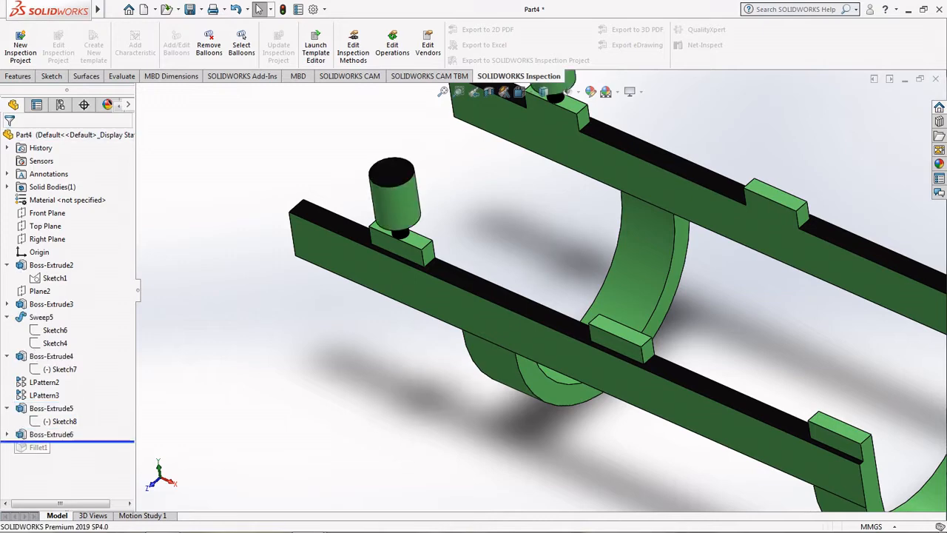
{"action": "left_click", "coordinate": [51, 435]}
{"action": "left_click", "coordinate": [60, 402]}
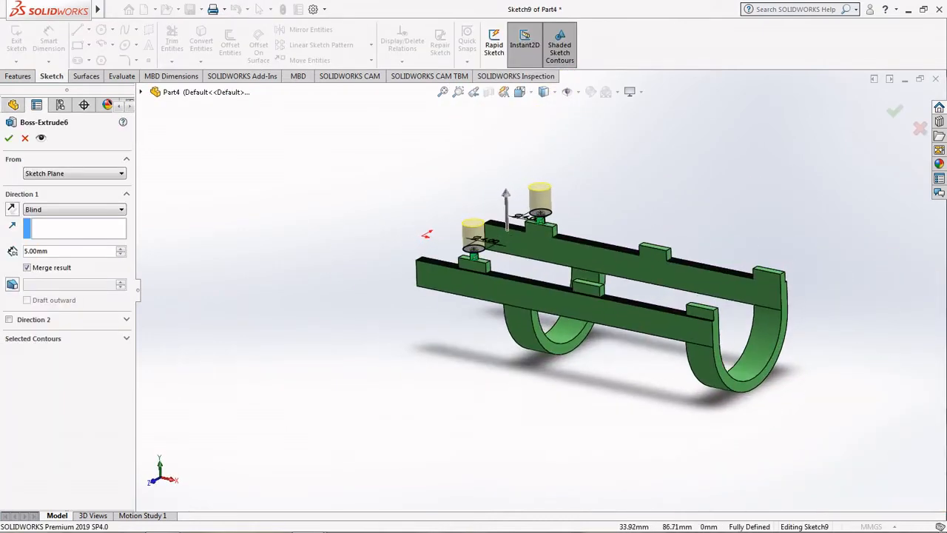
{"action": "key", "text": "Return"}
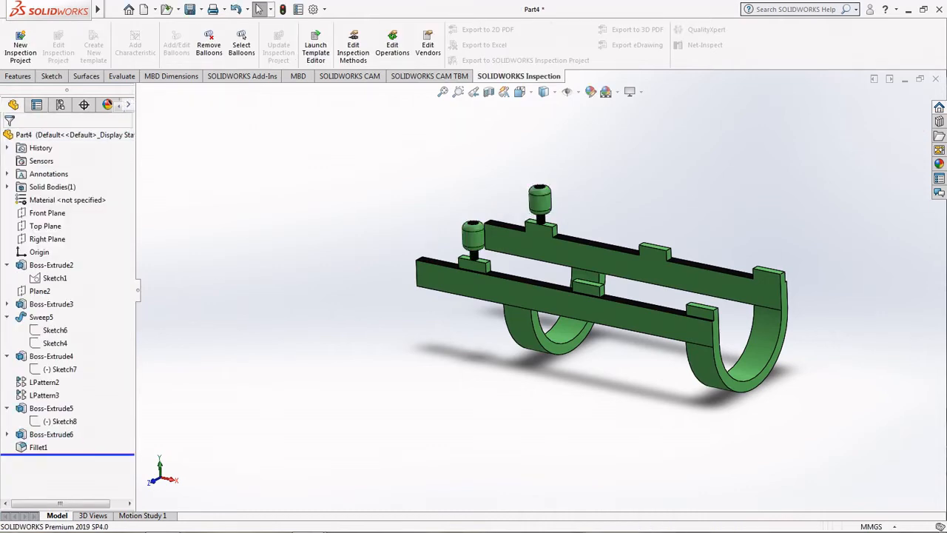
Step: Roll the history forward past Fillet1 and review the fillet on the cylinders' edges, closing the definition with its settings kept
{"action": "left_click", "coordinate": [38, 446]}
{"action": "left_click", "coordinate": [55, 412]}
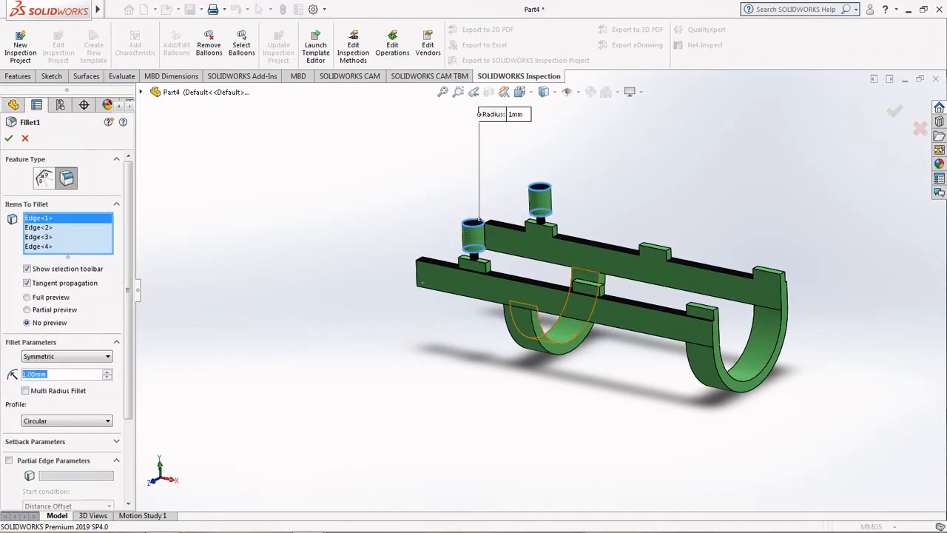
{"action": "middle_click_drag", "start_coordinate": [547, 318], "coordinate": [518, 337]}
{"action": "scroll", "coordinate": [567, 276], "scroll_direction": "down", "scroll_amount": 5}
{"action": "scroll", "coordinate": [568, 277], "scroll_direction": "up", "scroll_amount": 6}
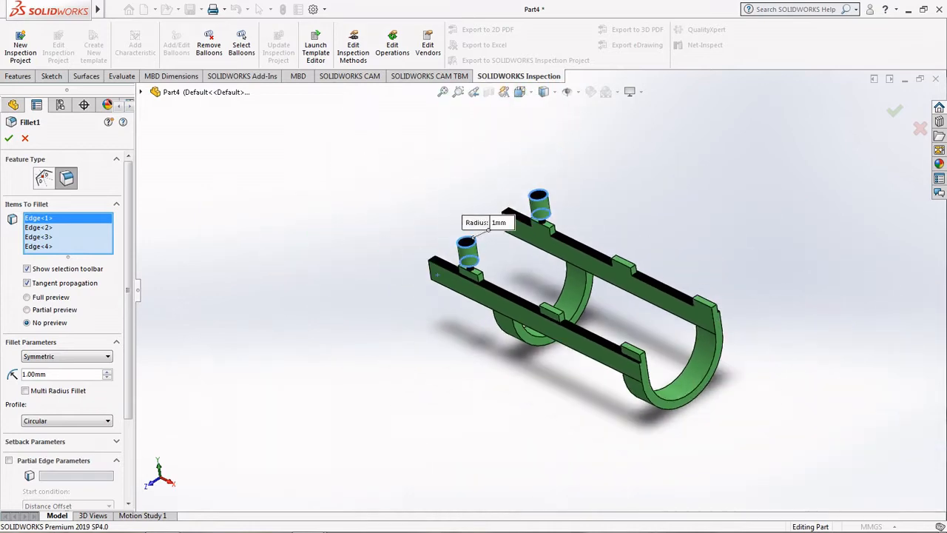
{"action": "scroll", "coordinate": [583, 238], "scroll_direction": "down", "scroll_amount": 3}
{"action": "scroll", "coordinate": [215, 211], "scroll_direction": "down", "scroll_amount": 3}
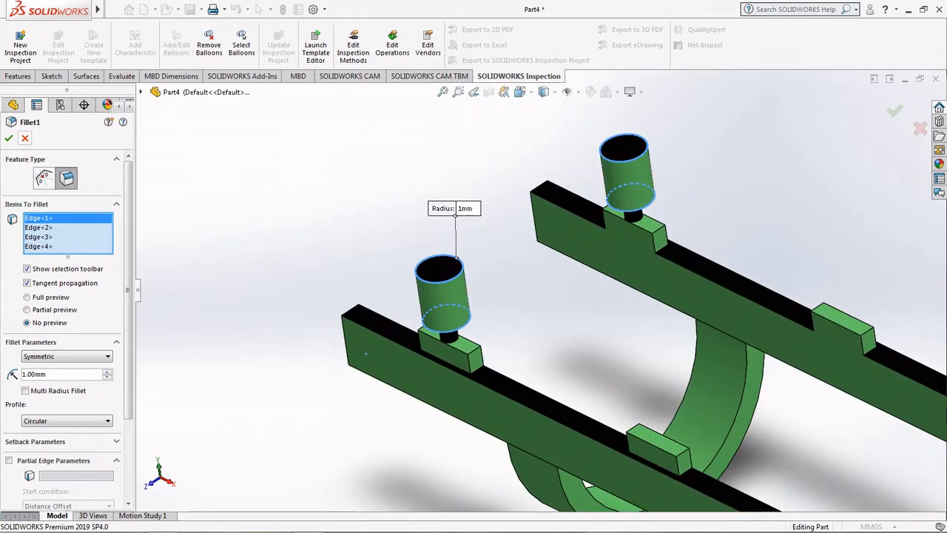
{"action": "left_click", "coordinate": [9, 139]}
{"action": "scroll", "coordinate": [541, 290], "scroll_direction": "up", "scroll_amount": 4}
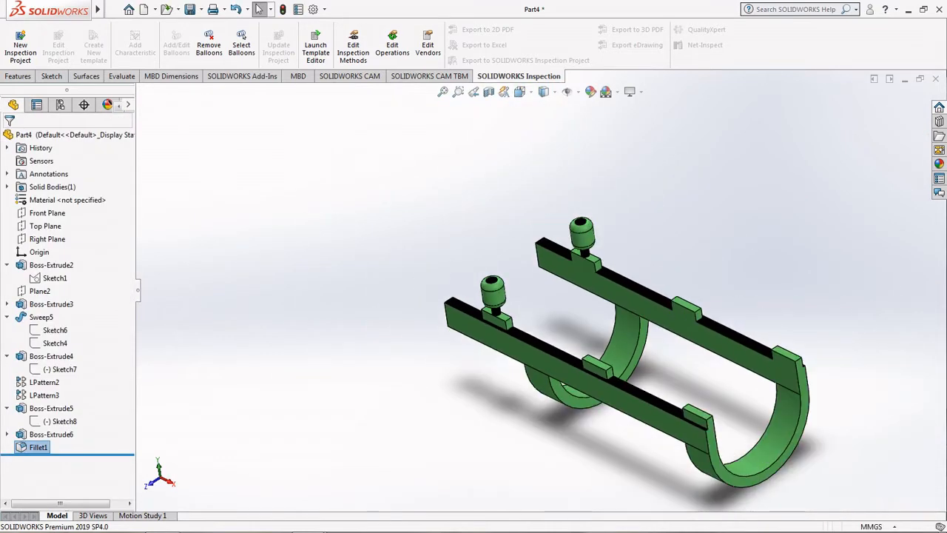
Step: Set the completed Part4 to a standard pictorial view orientation
{"action": "left_click", "coordinate": [519, 91]}
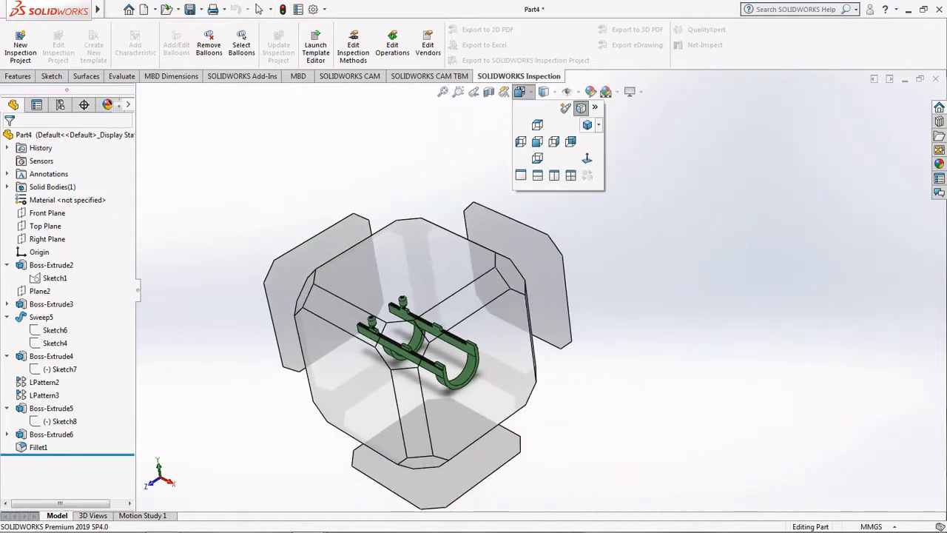
{"action": "left_click", "coordinate": [597, 125]}
{"action": "left_click", "coordinate": [629, 140]}
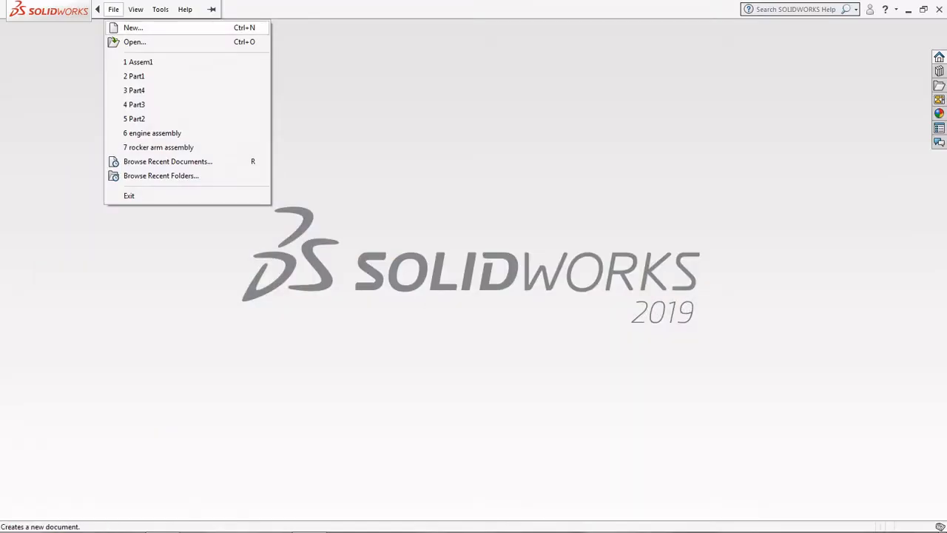
Step: Create a new assembly and place Part4 in it as the first component
{"action": "left_click", "coordinate": [131, 27]}
{"action": "double_click", "coordinate": [412, 287]}
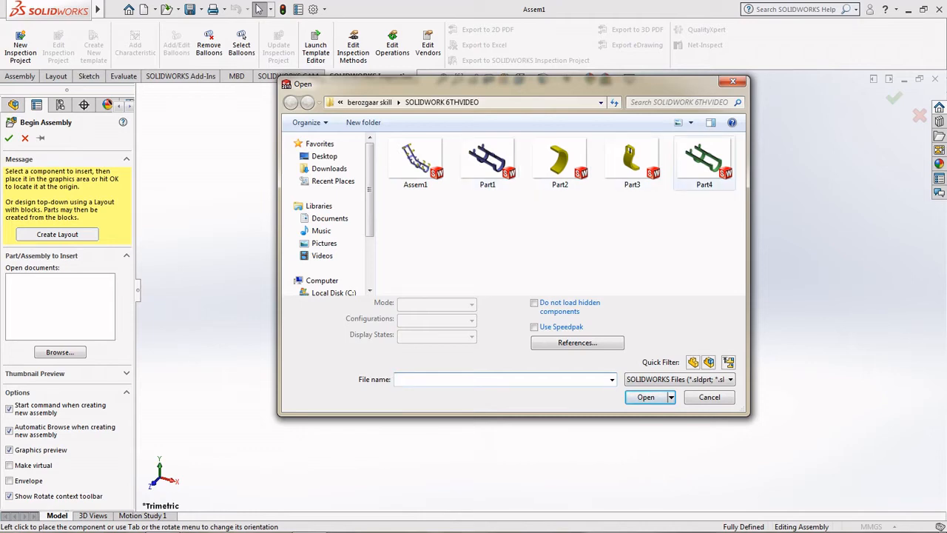
{"action": "double_click", "coordinate": [704, 161]}
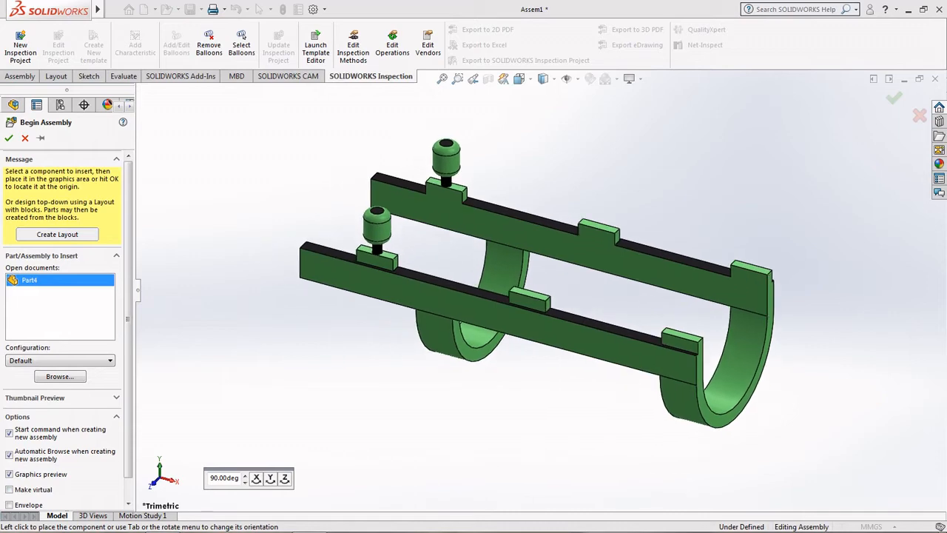
{"action": "left_click", "coordinate": [543, 295]}
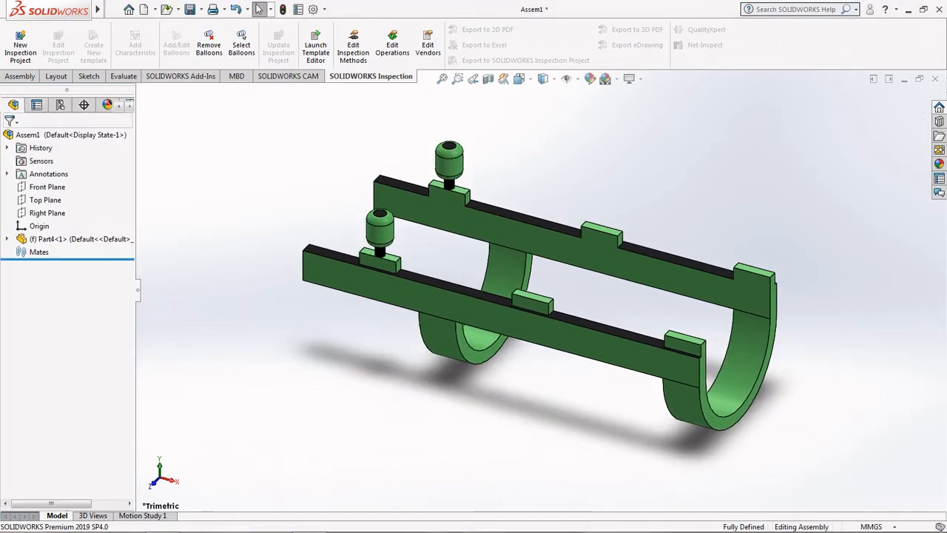
{"action": "scroll", "coordinate": [544, 294], "scroll_direction": "up", "scroll_amount": 3}
{"action": "mouse_move", "coordinate": [542, 294]}
{"action": "middle_mouse_down"}
{"action": "mouse_move", "coordinate": [512, 342]}
{"action": "mouse_move", "coordinate": [543, 279]}
{"action": "mouse_move", "coordinate": [530, 297]}
{"action": "middle_mouse_up"}
{"action": "scroll", "coordinate": [530, 298], "scroll_direction": "down", "scroll_amount": 3}
{"action": "scroll", "coordinate": [530, 297], "scroll_direction": "up", "scroll_amount": 2}
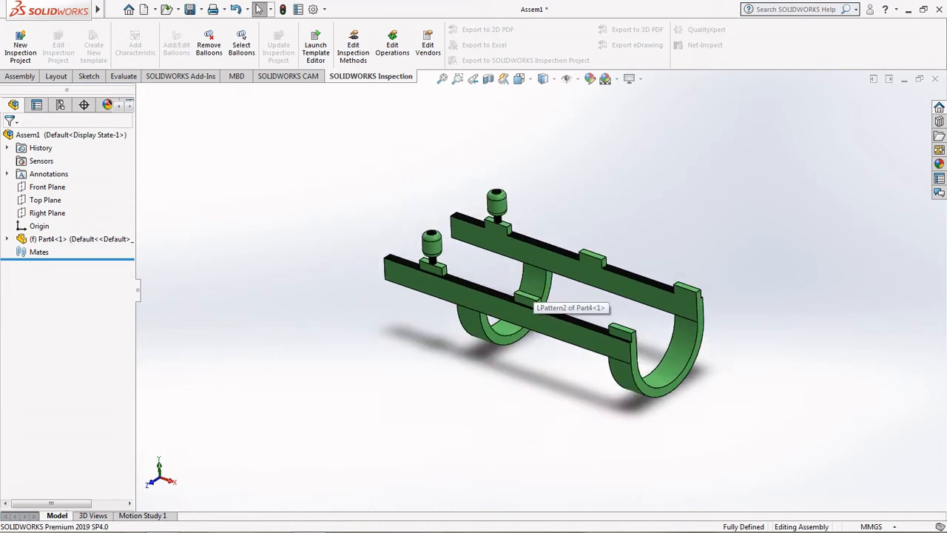
{"action": "scroll", "coordinate": [530, 297], "scroll_direction": "up", "scroll_amount": 2}
{"action": "scroll", "coordinate": [542, 324], "scroll_direction": "down", "scroll_amount": 2}
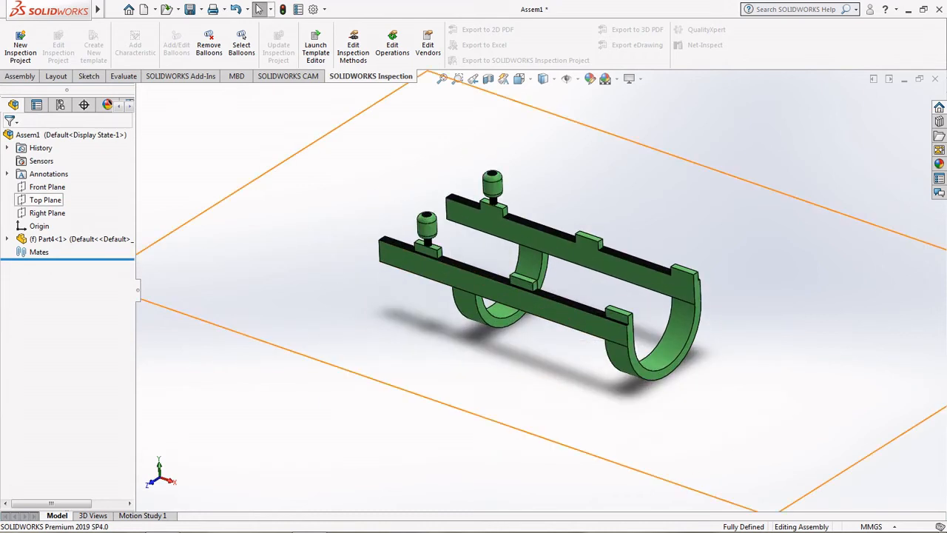
{"action": "left_click", "coordinate": [48, 187]}
{"action": "scroll", "coordinate": [541, 296], "scroll_direction": "up", "scroll_amount": 3}
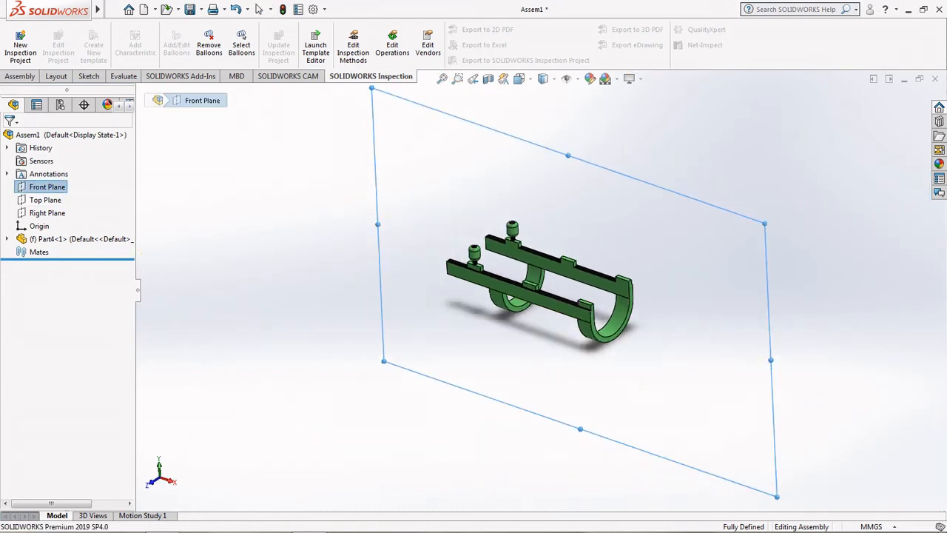
{"action": "middle_click_drag", "start_coordinate": [542, 296], "coordinate": [558, 305]}
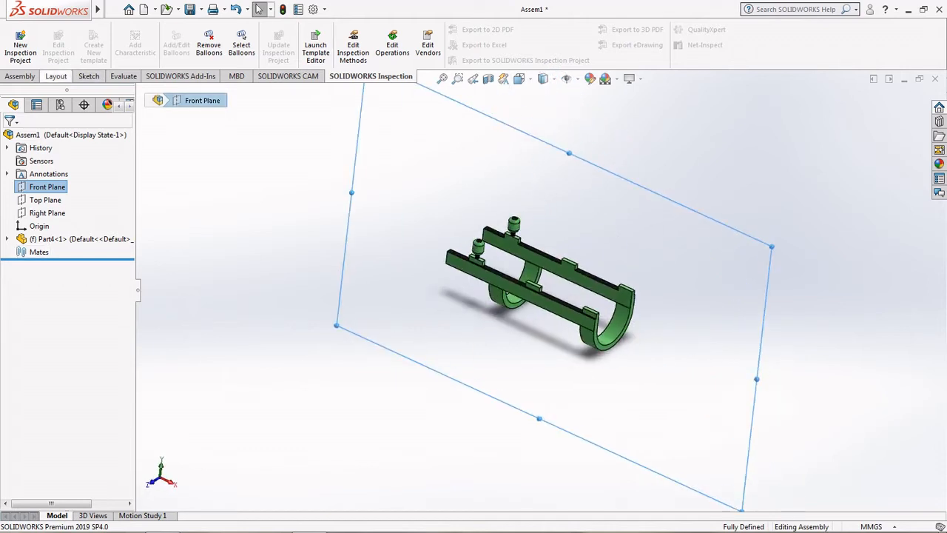
{"action": "left_click", "coordinate": [57, 76]}
{"action": "left_click", "coordinate": [19, 76]}
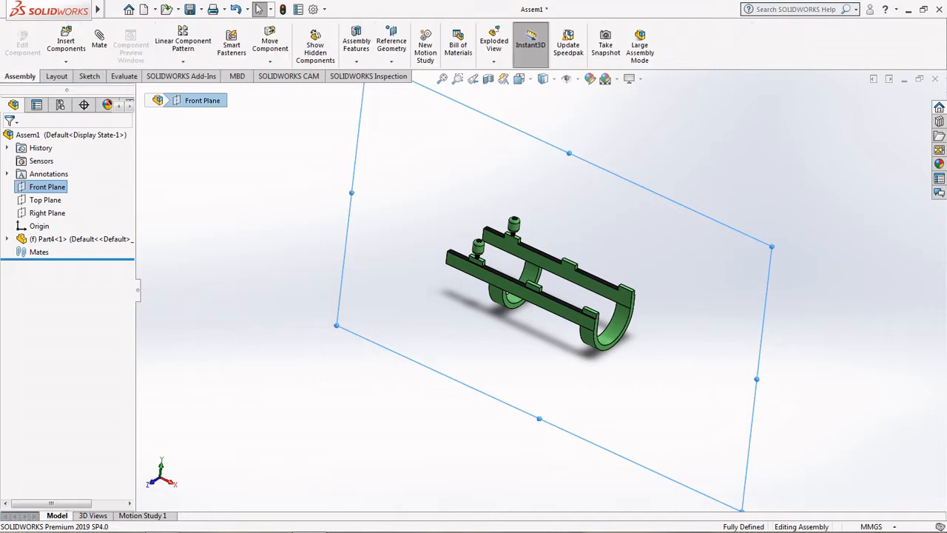
{"action": "left_click", "coordinate": [99, 43]}
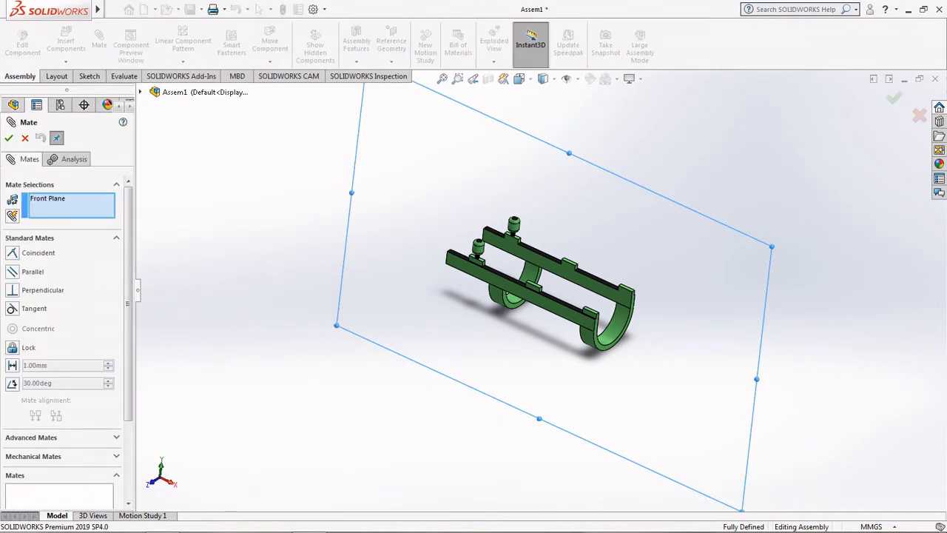
{"action": "key", "text": "Escape"}
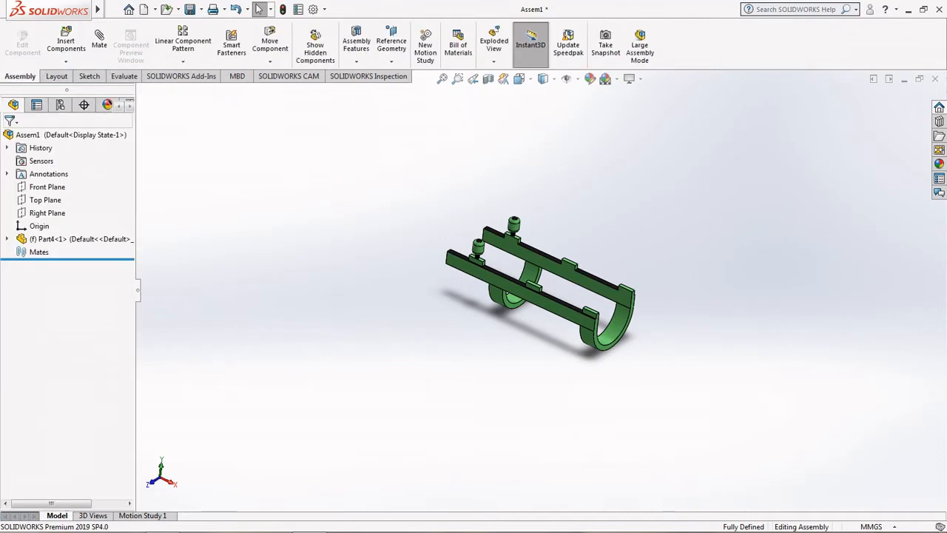
Step: Float the fixed Part4 component so it can be positioned with mates
{"action": "left_click", "coordinate": [543, 307]}
{"action": "right_click", "coordinate": [521, 292]}
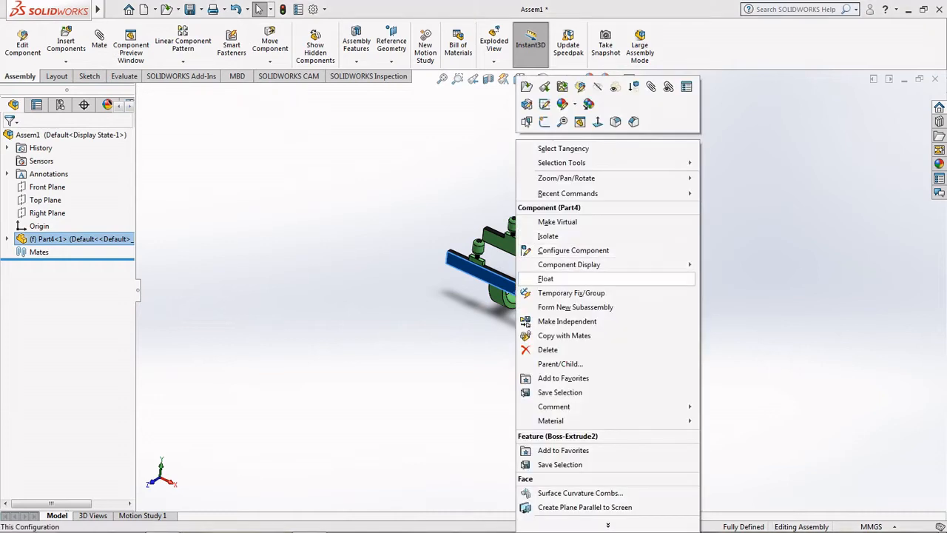
{"action": "left_click", "coordinate": [574, 277]}
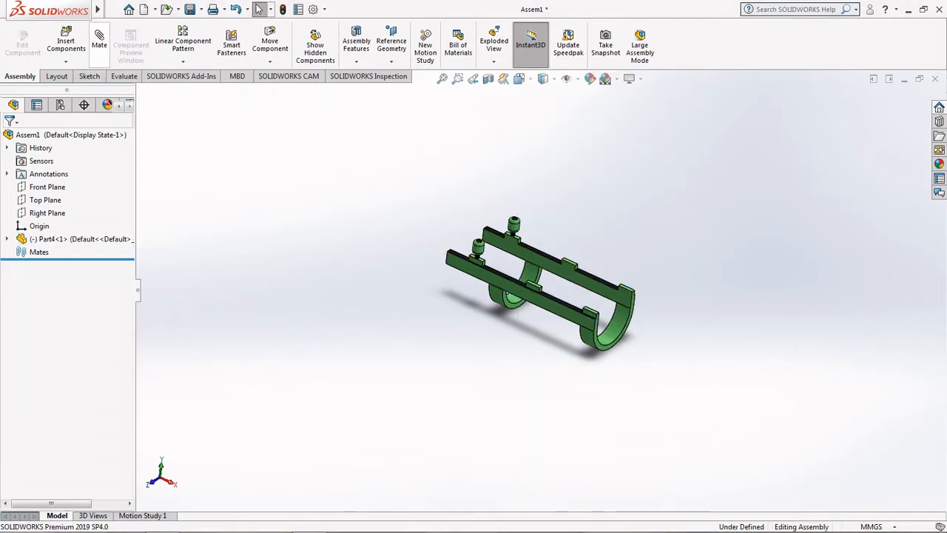
Step: Add a coincident mate between the assembly's Front Plane and Part4's Front Plane, and finish mating
{"action": "left_click", "coordinate": [99, 43]}
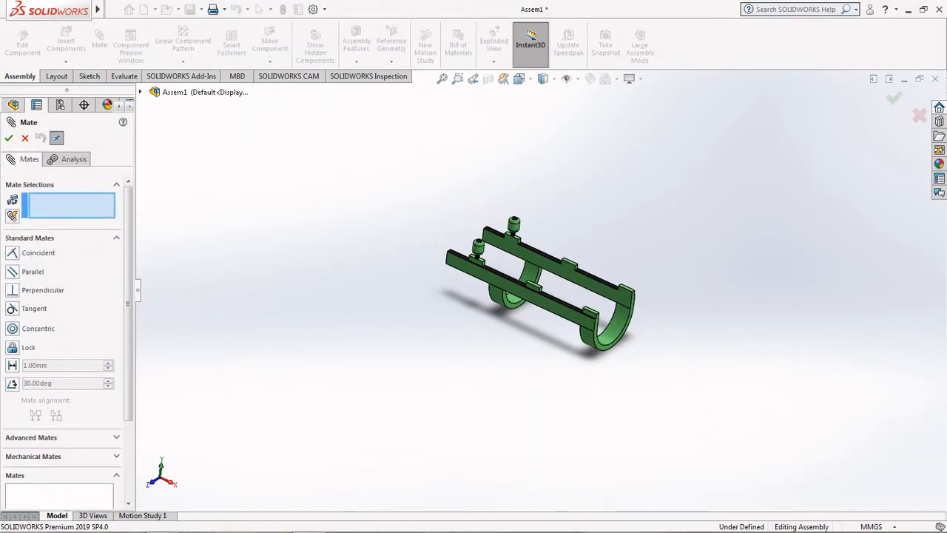
{"action": "left_click", "coordinate": [141, 92]}
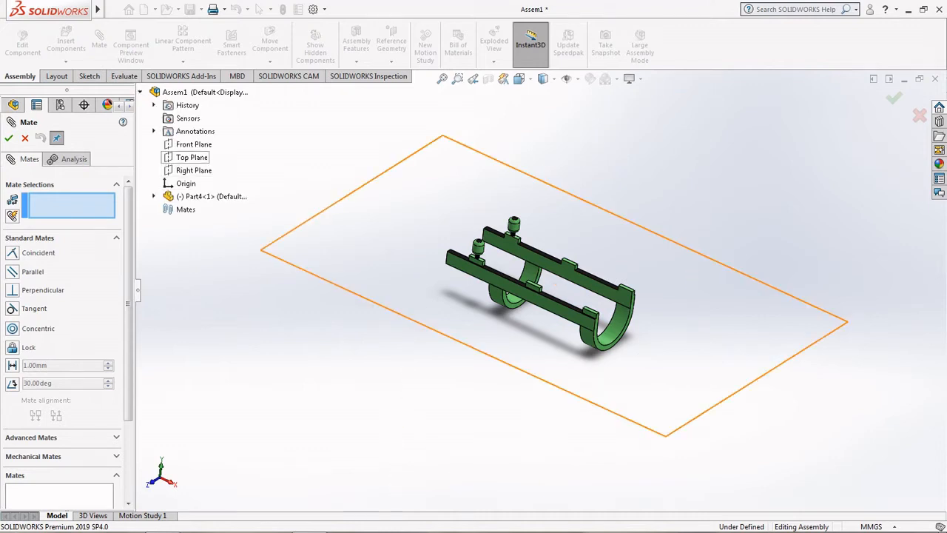
{"action": "left_click", "coordinate": [194, 144]}
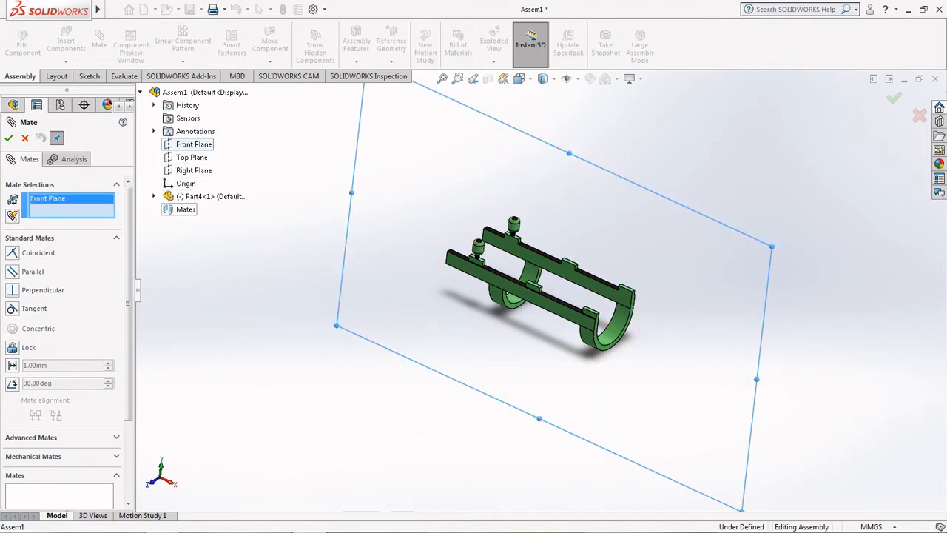
{"action": "left_click", "coordinate": [154, 196]}
{"action": "left_click", "coordinate": [207, 274]}
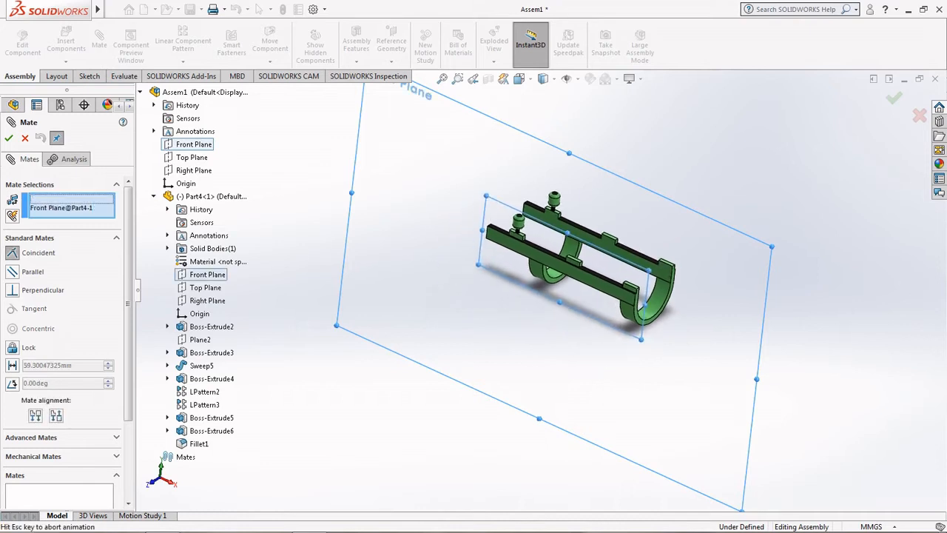
{"action": "left_click", "coordinate": [8, 138]}
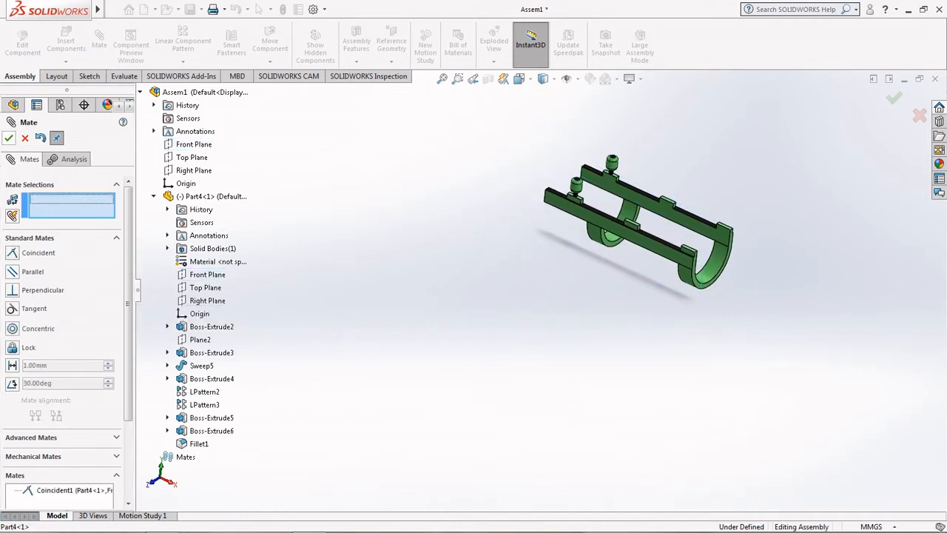
{"action": "left_click", "coordinate": [8, 138]}
Step: Insert Part2 into the assembly and place it beside the far rail's ring end of Part4
{"action": "middle_click_drag", "start_coordinate": [591, 296], "coordinate": [636, 285]}
{"action": "mouse_move", "coordinate": [637, 236]}
{"action": "middle_mouse_down"}
{"action": "mouse_move", "coordinate": [602, 285]}
{"action": "mouse_move", "coordinate": [648, 210]}
{"action": "mouse_move", "coordinate": [679, 195]}
{"action": "mouse_move", "coordinate": [681, 213]}
{"action": "mouse_move", "coordinate": [651, 227]}
{"action": "middle_mouse_up"}
{"action": "scroll", "coordinate": [648, 210], "scroll_direction": "down", "scroll_amount": 5}
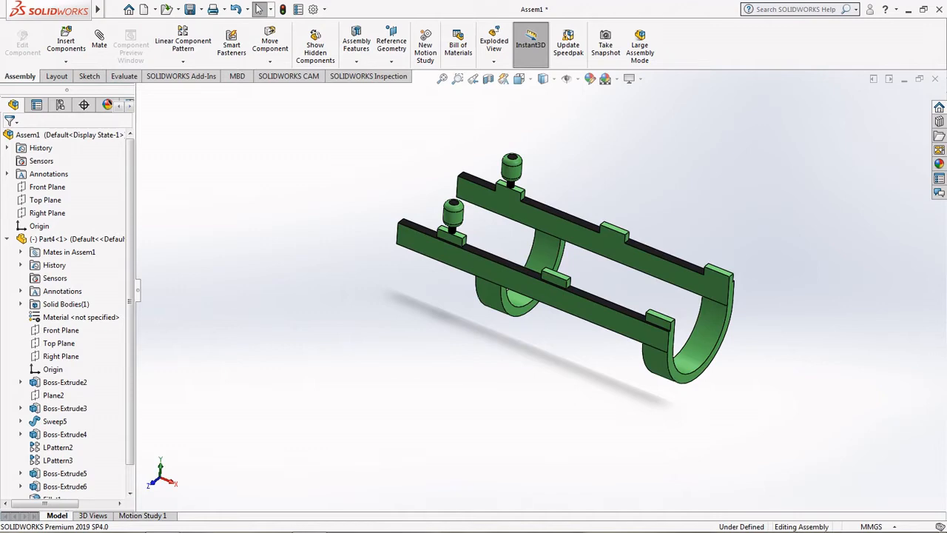
{"action": "left_click", "coordinate": [65, 62]}
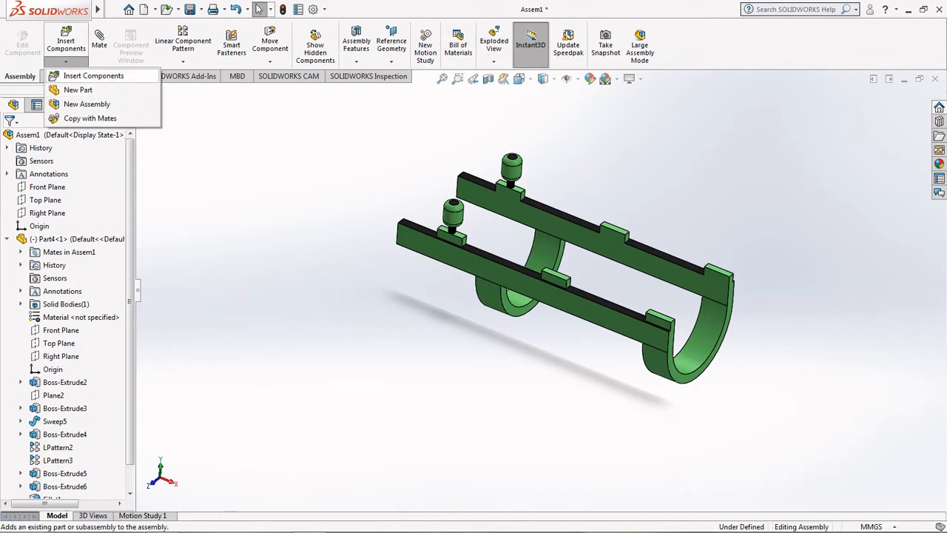
{"action": "left_click", "coordinate": [74, 74]}
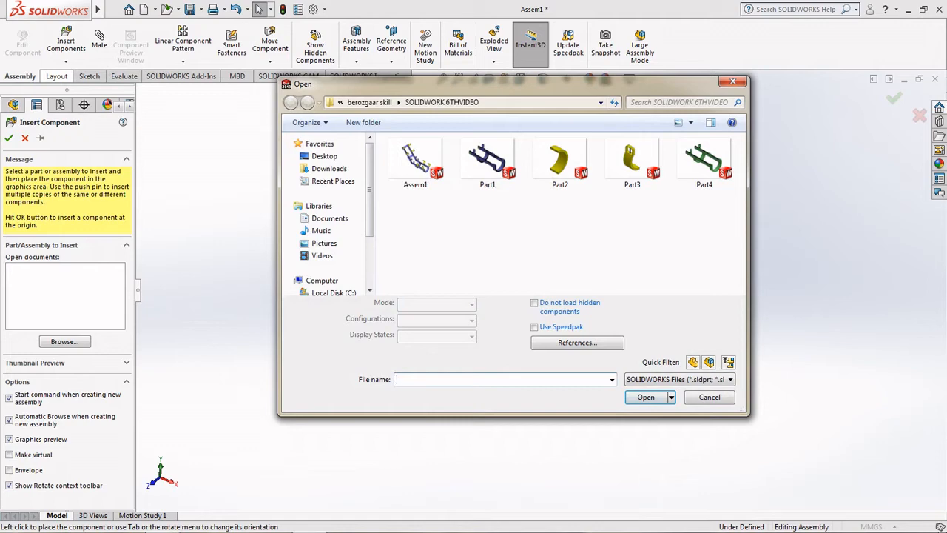
{"action": "double_click", "coordinate": [560, 159]}
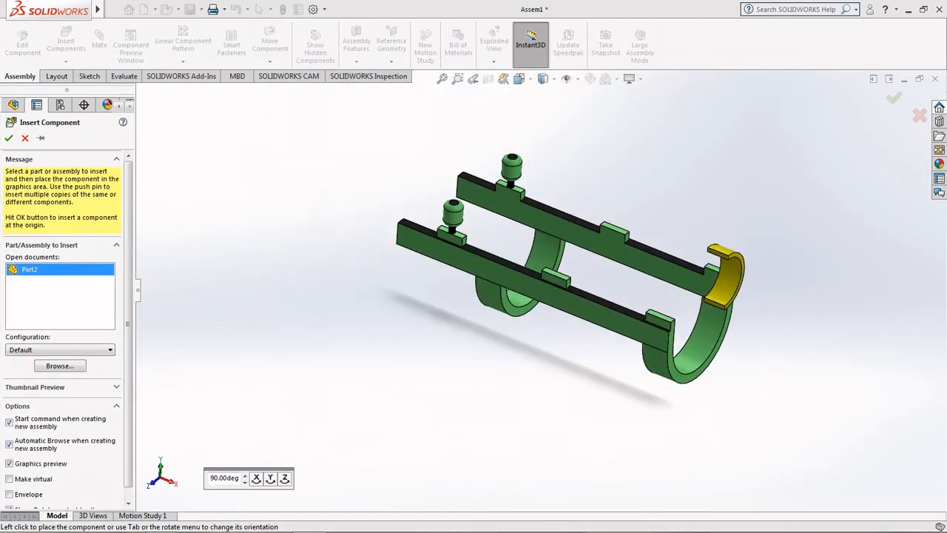
{"action": "left_click", "coordinate": [759, 251]}
Step: Add a coincident mate between the side face of Part4's end tab and the end face of the curved Part2
{"action": "middle_click_drag", "start_coordinate": [748, 259], "coordinate": [588, 263]}
{"action": "scroll", "coordinate": [562, 278], "scroll_direction": "up", "scroll_amount": 2}
{"action": "scroll", "coordinate": [538, 297], "scroll_direction": "down", "scroll_amount": 3}
{"action": "middle_click_drag", "start_coordinate": [538, 297], "coordinate": [460, 294]}
{"action": "scroll", "coordinate": [426, 252], "scroll_direction": "down", "scroll_amount": 2}
{"action": "left_click", "coordinate": [99, 44]}
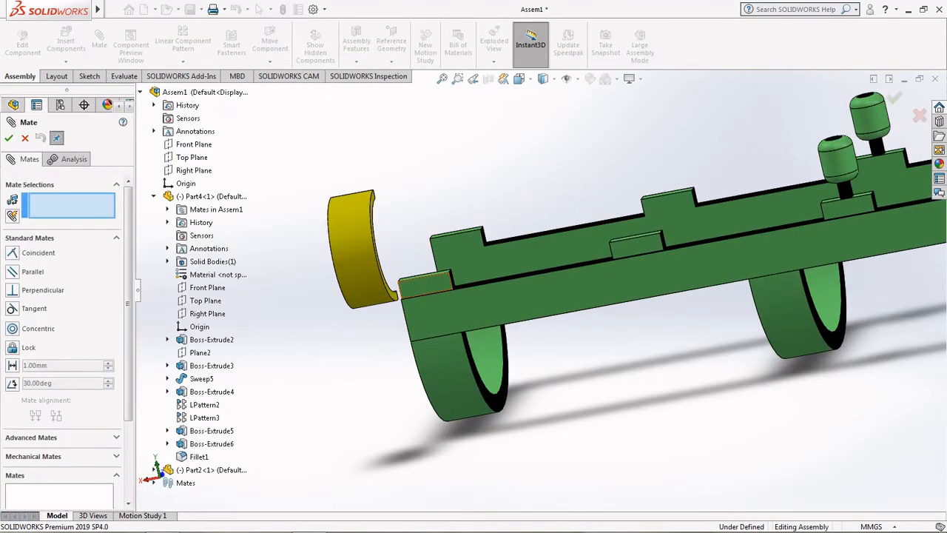
{"action": "scroll", "coordinate": [393, 291], "scroll_direction": "down", "scroll_amount": 2}
{"action": "left_click", "coordinate": [432, 290]}
{"action": "middle_click_drag", "start_coordinate": [453, 295], "coordinate": [332, 318]}
{"action": "scroll", "coordinate": [429, 258], "scroll_direction": "down", "scroll_amount": 3}
{"action": "scroll", "coordinate": [385, 266], "scroll_direction": "down", "scroll_amount": 2}
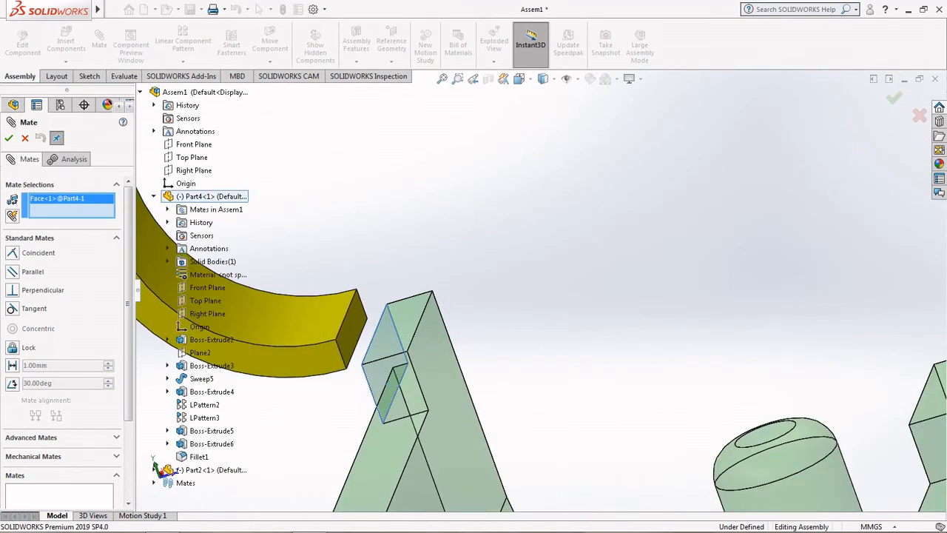
{"action": "left_click", "coordinate": [351, 329]}
{"action": "left_click", "coordinate": [305, 325]}
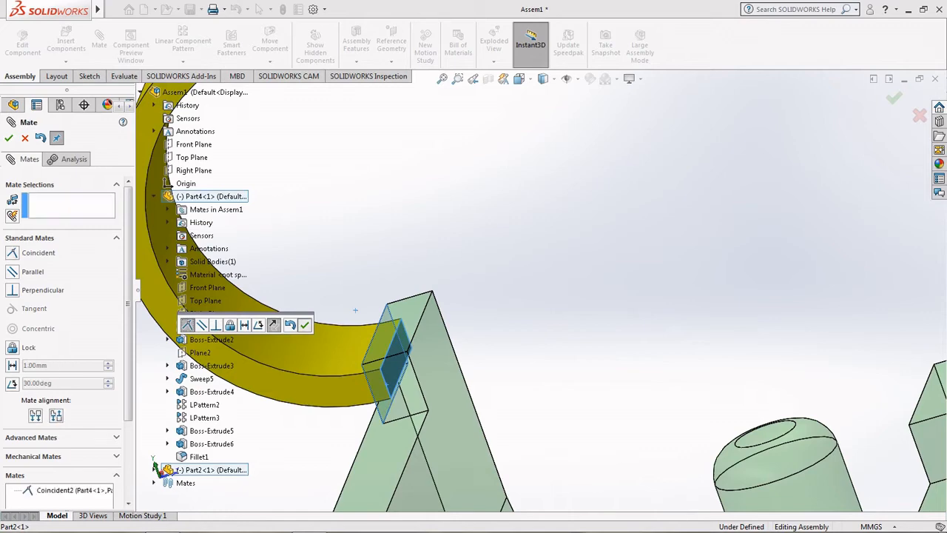
Step: Add a coincident mate between the upper edge of Part2's end face and the top edge of Part4's end tab
{"action": "scroll", "coordinate": [542, 296], "scroll_direction": "up", "scroll_amount": 3}
{"action": "middle_click_drag", "start_coordinate": [429, 325], "coordinate": [577, 325]}
{"action": "scroll", "coordinate": [405, 398], "scroll_direction": "down", "scroll_amount": 10}
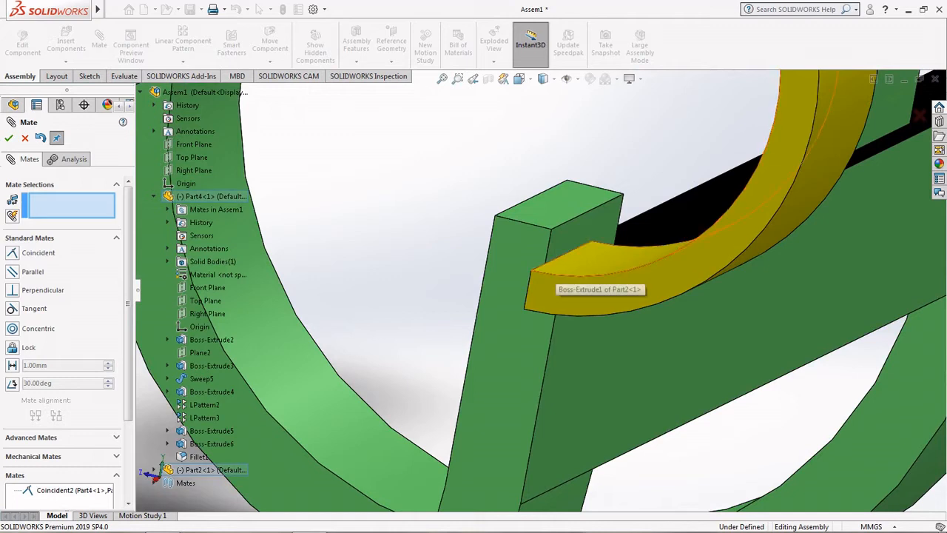
{"action": "left_click", "coordinate": [546, 267]}
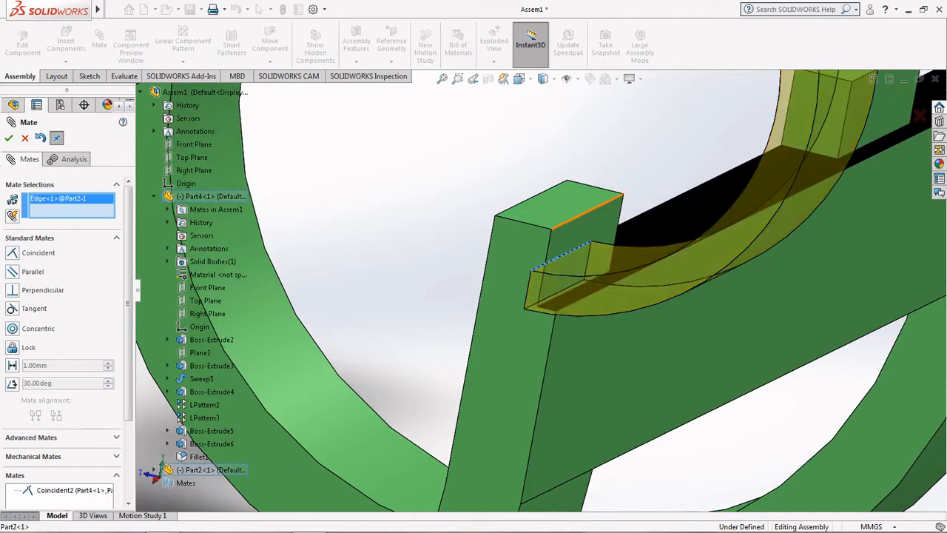
{"action": "left_click", "coordinate": [562, 224]}
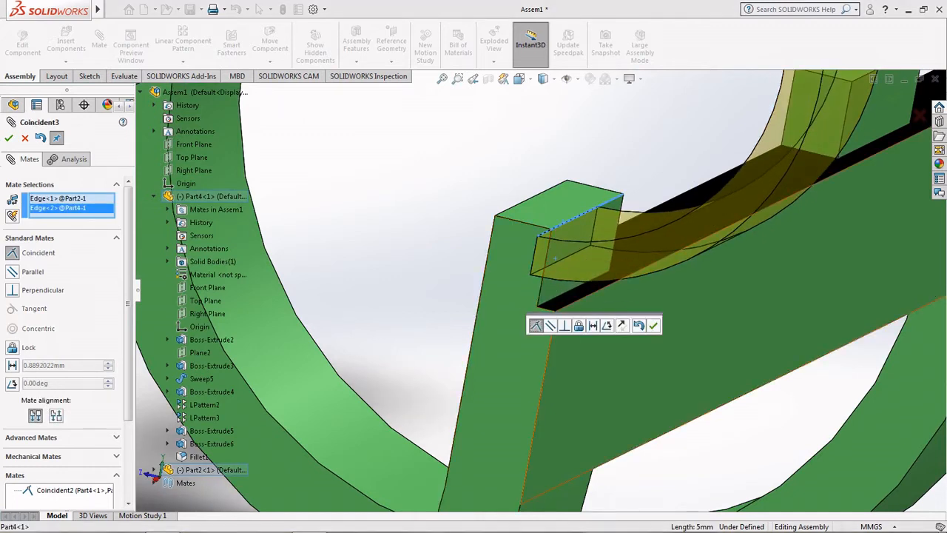
{"action": "key", "text": "Return"}
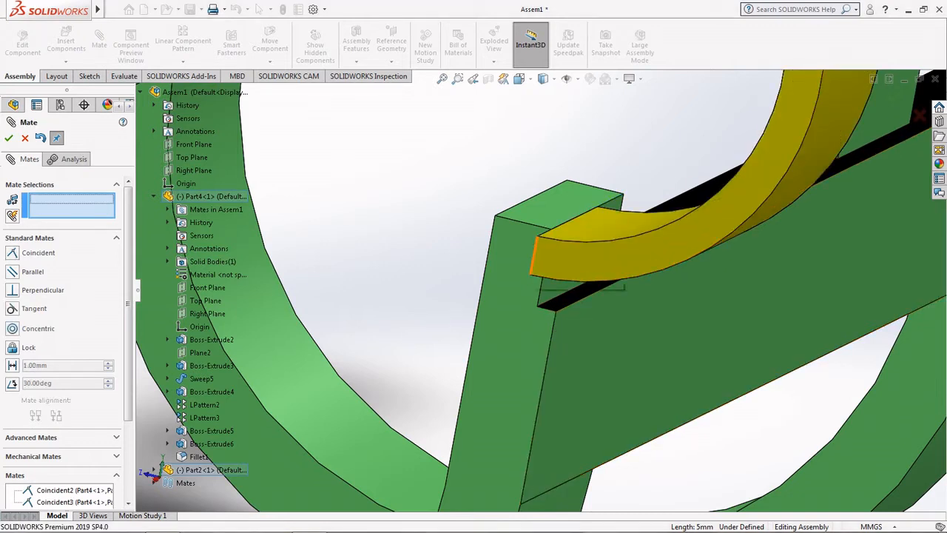
Step: Mate the short vertical edge of Part2's end coincident with the vertical edge of Part4's end tab, and finish mating
{"action": "left_click", "coordinate": [532, 259]}
{"action": "left_click", "coordinate": [552, 318]}
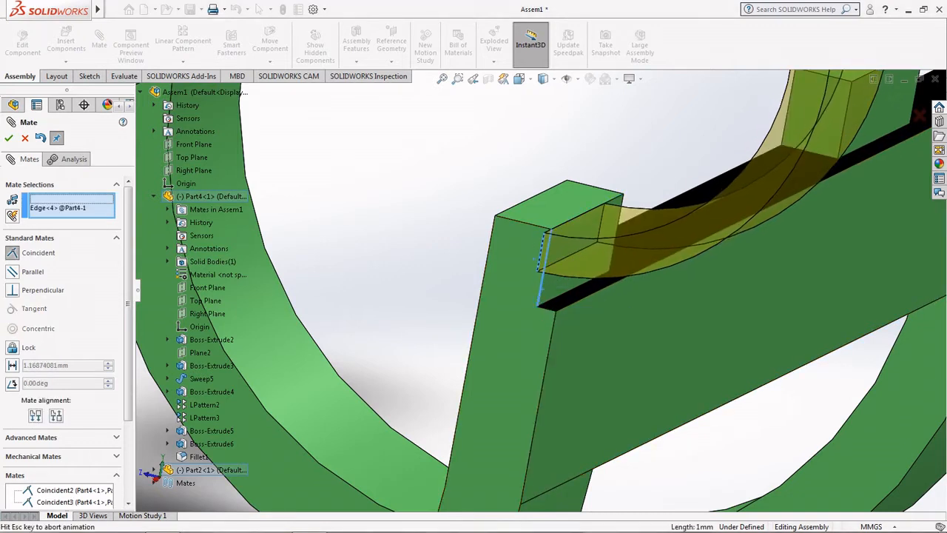
{"action": "left_click", "coordinate": [358, 320]}
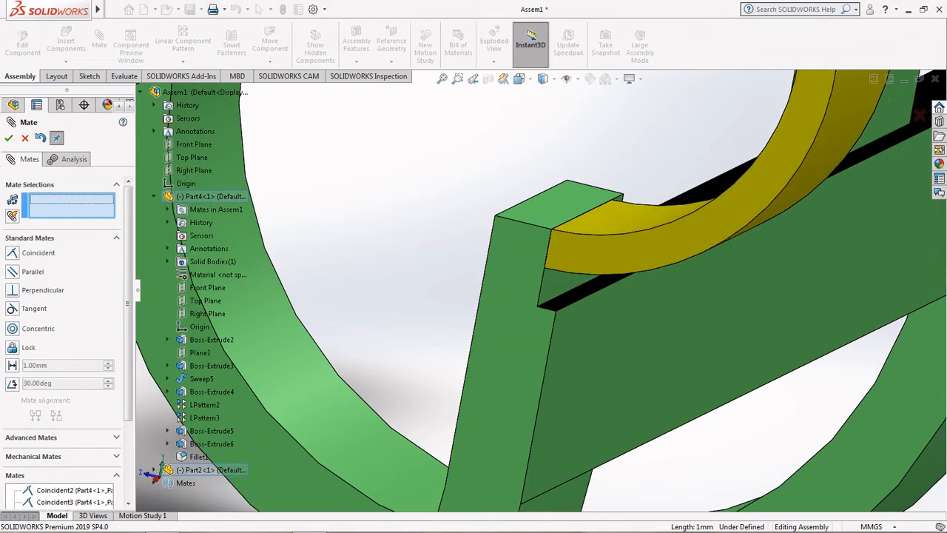
{"action": "left_click", "coordinate": [8, 138]}
Step: Insert Part3 into the assembly and place it beside the near rail of Part4
{"action": "scroll", "coordinate": [493, 318], "scroll_direction": "up", "scroll_amount": 2}
{"action": "scroll", "coordinate": [493, 318], "scroll_direction": "up", "scroll_amount": 8}
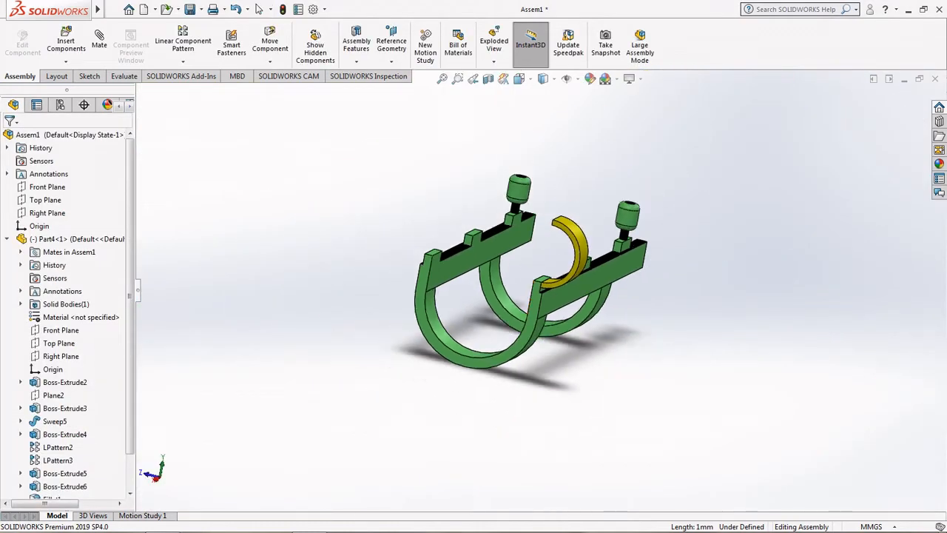
{"action": "middle_click_drag", "start_coordinate": [493, 318], "coordinate": [574, 337]}
{"action": "scroll", "coordinate": [544, 294], "scroll_direction": "up", "scroll_amount": 3}
{"action": "scroll", "coordinate": [583, 305], "scroll_direction": "down", "scroll_amount": 6}
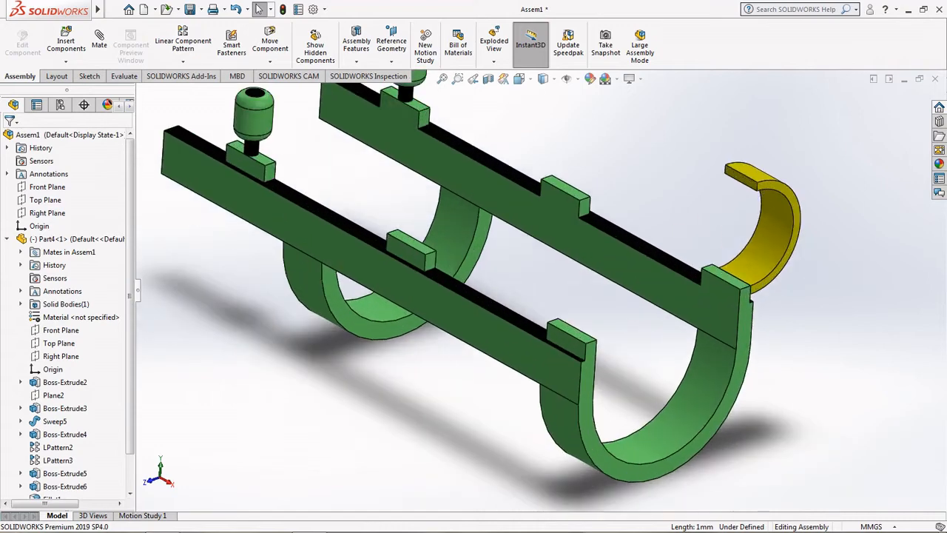
{"action": "left_click", "coordinate": [66, 60]}
{"action": "left_click", "coordinate": [78, 74]}
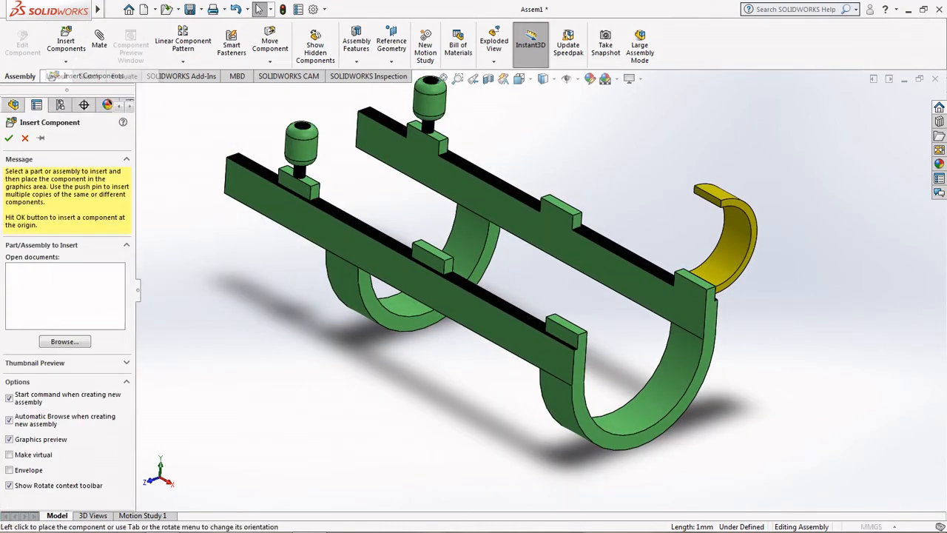
{"action": "double_click", "coordinate": [632, 161]}
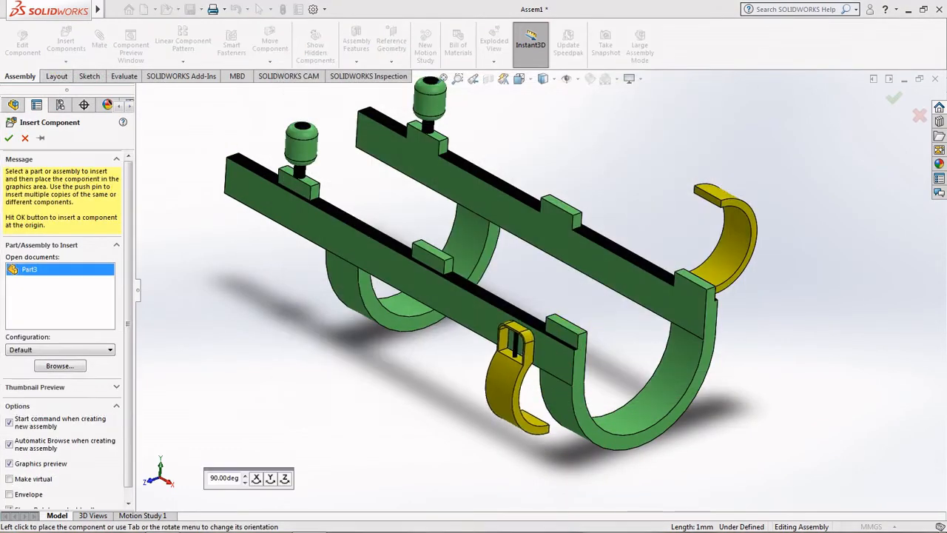
{"action": "scroll", "coordinate": [492, 289], "scroll_direction": "up", "scroll_amount": 3}
{"action": "left_click", "coordinate": [492, 292]}
Step: Add a coincident mate between the side face of Part4's near end tab and the end face of the curved Part3
{"action": "scroll", "coordinate": [492, 292], "scroll_direction": "up", "scroll_amount": 1}
{"action": "middle_click_drag", "start_coordinate": [492, 292], "coordinate": [444, 296]}
{"action": "scroll", "coordinate": [480, 327], "scroll_direction": "down", "scroll_amount": 5}
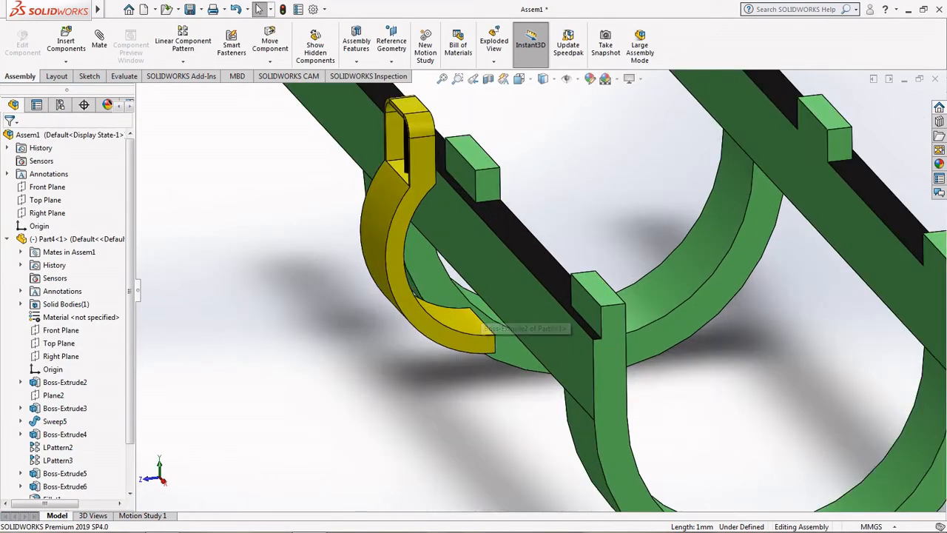
{"action": "left_click", "coordinate": [99, 41]}
{"action": "scroll", "coordinate": [548, 325], "scroll_direction": "down", "scroll_amount": 5}
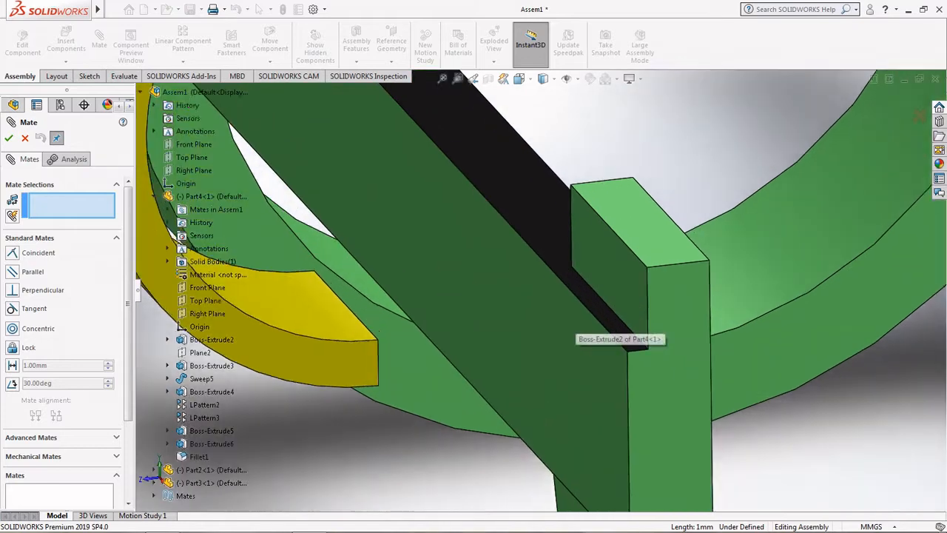
{"action": "left_click", "coordinate": [603, 237]}
{"action": "scroll", "coordinate": [526, 308], "scroll_direction": "up", "scroll_amount": 2}
{"action": "middle_click_drag", "start_coordinate": [526, 307], "coordinate": [444, 318]}
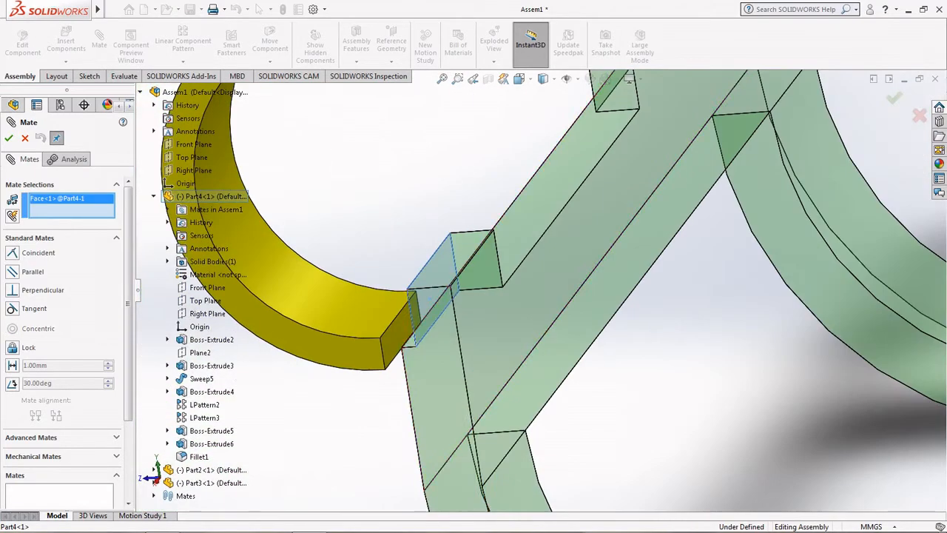
{"action": "left_click", "coordinate": [411, 325]}
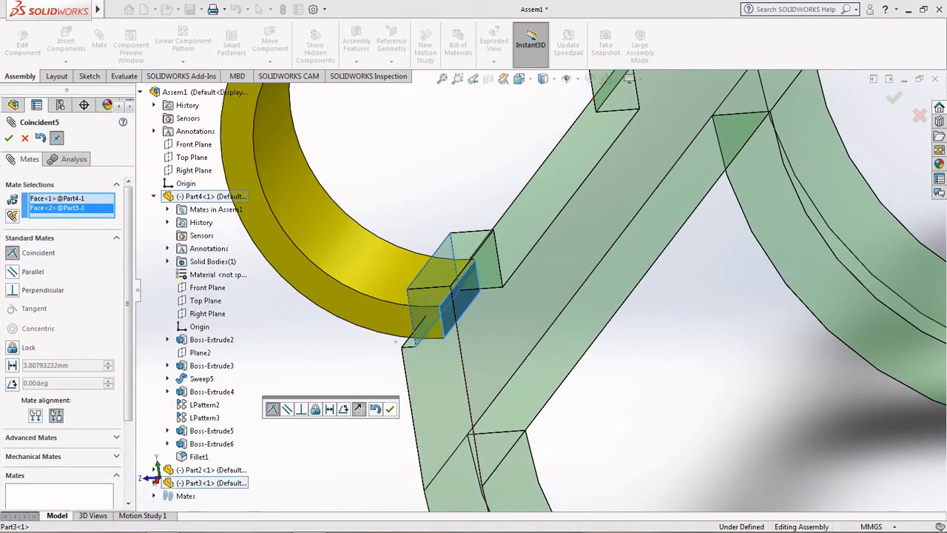
{"action": "left_click", "coordinate": [390, 409]}
Step: Add a coincident mate between the upper edge of Part3's end face and the top edge of Part4's near end tab
{"action": "middle_click_drag", "start_coordinate": [318, 340], "coordinate": [411, 309]}
{"action": "scroll", "coordinate": [411, 309], "scroll_direction": "down", "scroll_amount": 2}
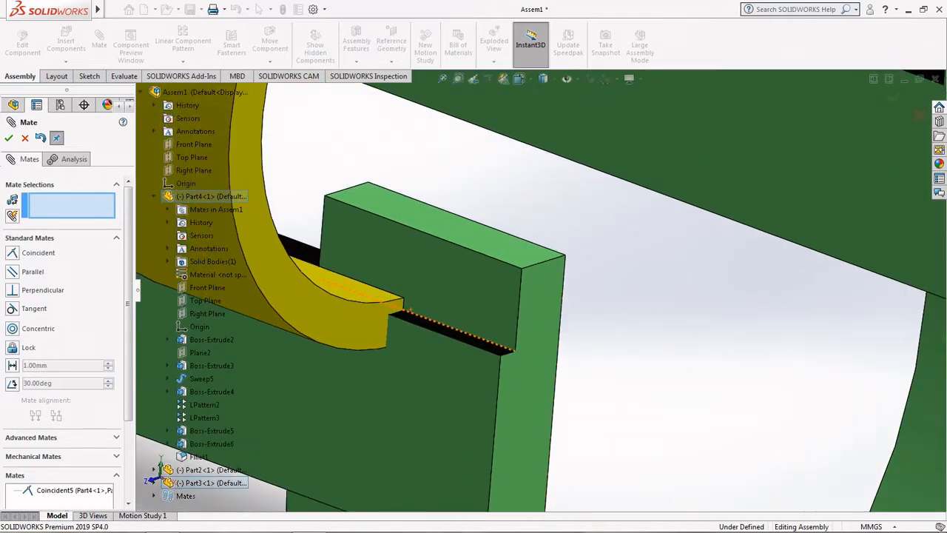
{"action": "left_click", "coordinate": [379, 291]}
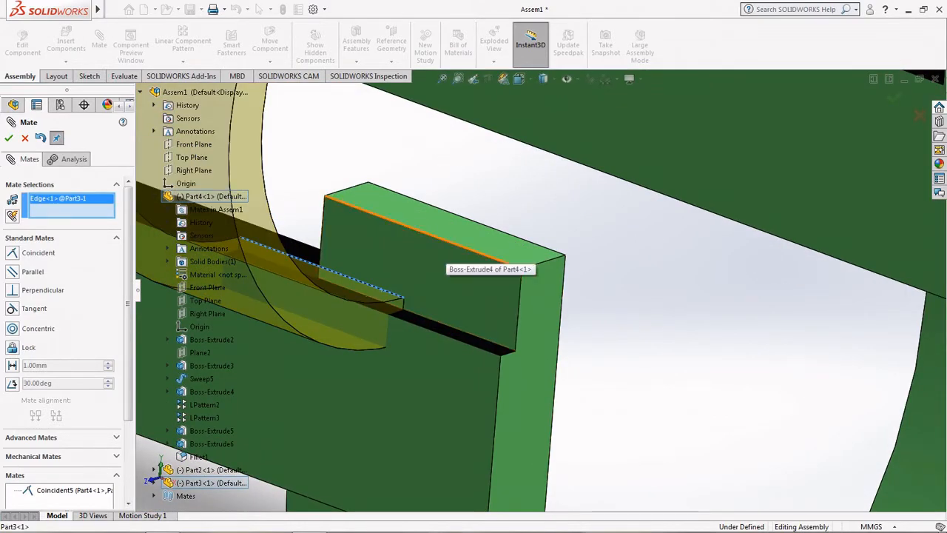
{"action": "left_click", "coordinate": [462, 247]}
{"action": "left_click", "coordinate": [442, 262]}
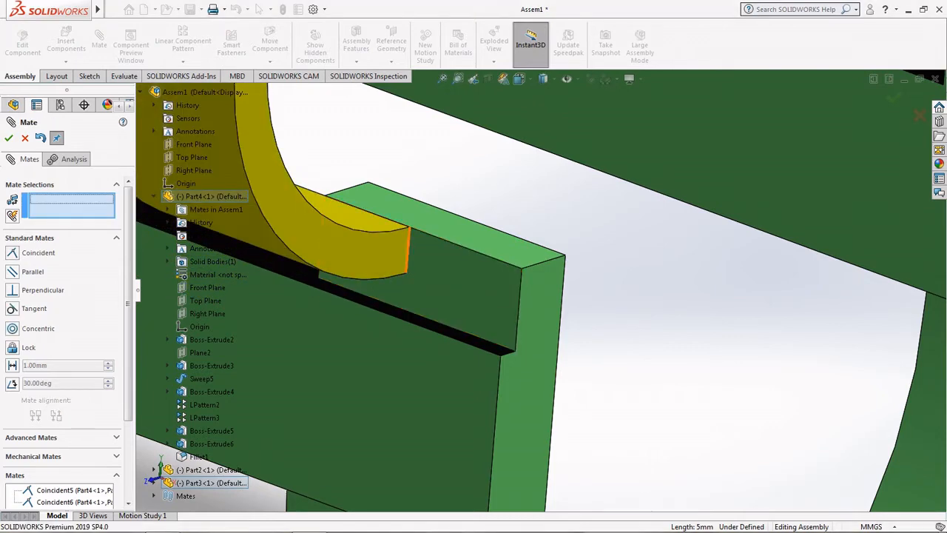
Step: Mate the short vertical edge of Part3's end coincident with the vertical edge of Part4's near end tab, and finish mating
{"action": "left_click", "coordinate": [408, 250]}
{"action": "left_click", "coordinate": [517, 326]}
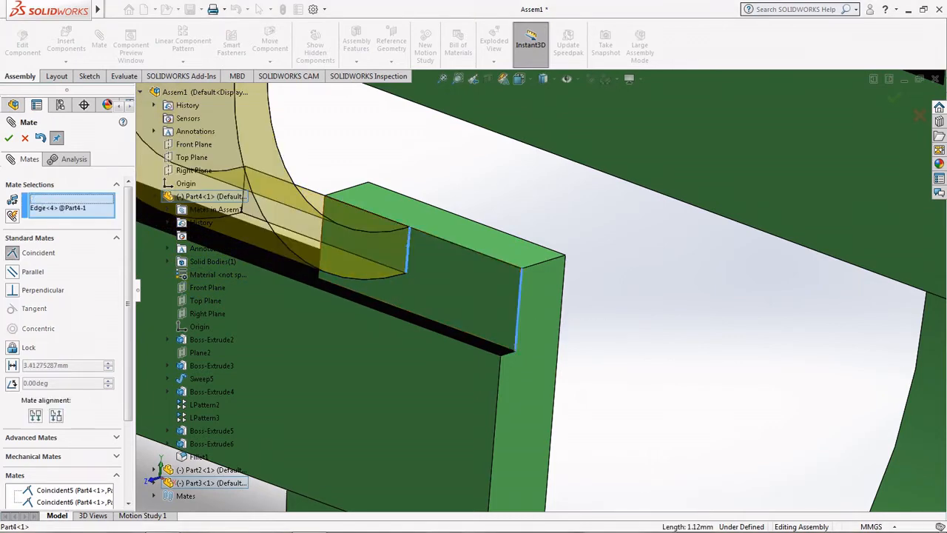
{"action": "left_click", "coordinate": [357, 362]}
{"action": "scroll", "coordinate": [521, 352], "scroll_direction": "up", "scroll_amount": 10}
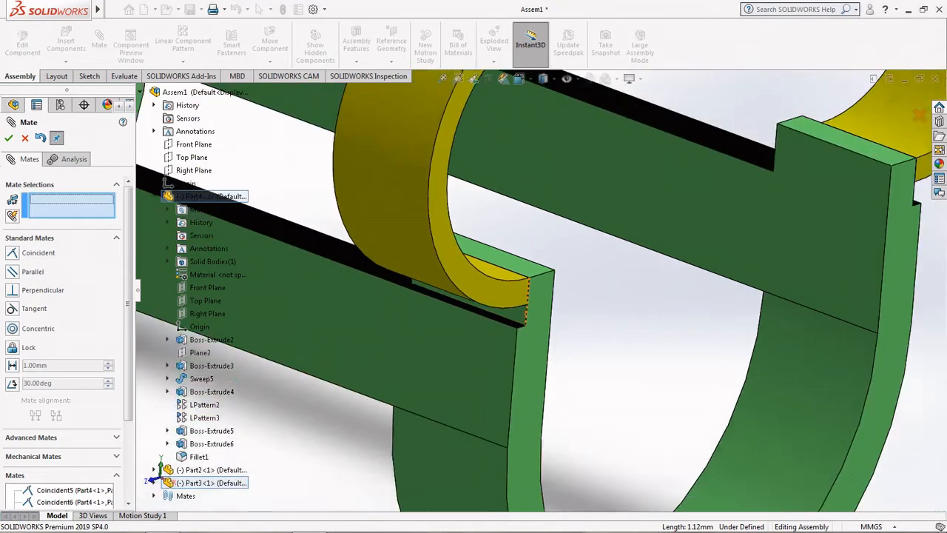
{"action": "middle_click_drag", "start_coordinate": [443, 311], "coordinate": [537, 281]}
{"action": "middle_click_drag", "start_coordinate": [421, 266], "coordinate": [333, 252]}
{"action": "scroll", "coordinate": [333, 251], "scroll_direction": "down", "scroll_amount": 3}
{"action": "scroll", "coordinate": [471, 326], "scroll_direction": "up", "scroll_amount": 3}
{"action": "scroll", "coordinate": [470, 326], "scroll_direction": "down", "scroll_amount": 2}
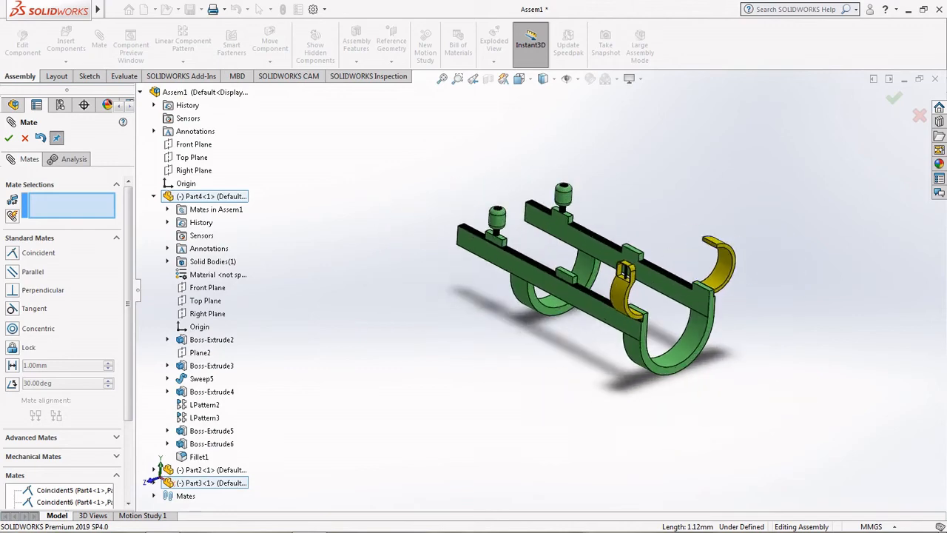
{"action": "left_click", "coordinate": [8, 138]}
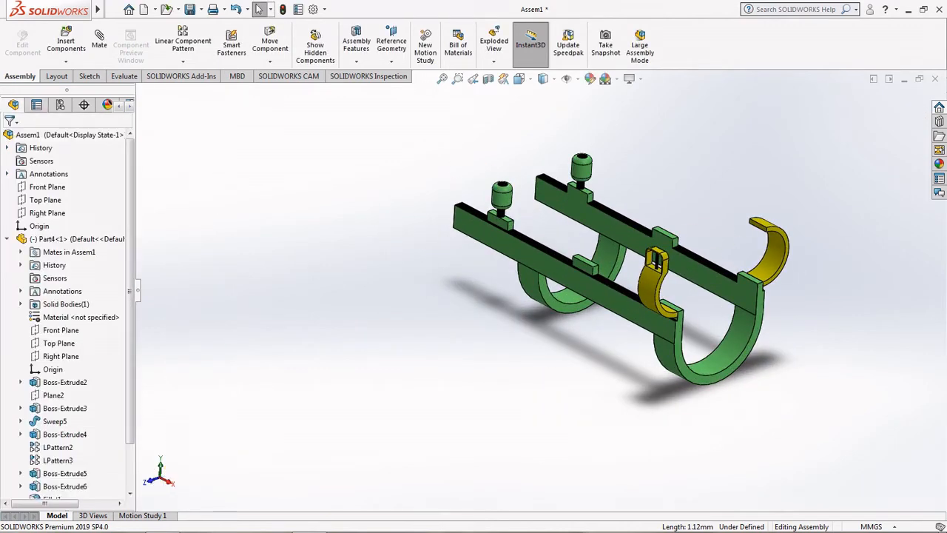
Step: Set up a linear component pattern along the upper edge of Part4's near rail with 25 mm spacing
{"action": "scroll", "coordinate": [532, 292], "scroll_direction": "up", "scroll_amount": 2}
{"action": "mouse_move", "coordinate": [533, 292]}
{"action": "middle_mouse_down"}
{"action": "mouse_move", "coordinate": [562, 248]}
{"action": "mouse_move", "coordinate": [533, 285]}
{"action": "middle_mouse_up"}
{"action": "scroll", "coordinate": [664, 284], "scroll_direction": "down", "scroll_amount": 5}
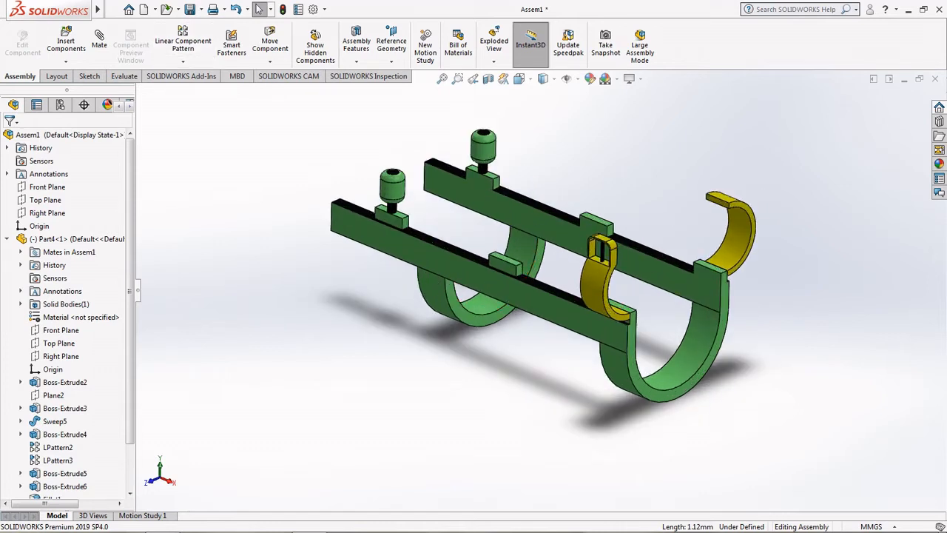
{"action": "left_click", "coordinate": [182, 61]}
{"action": "left_click", "coordinate": [221, 74]}
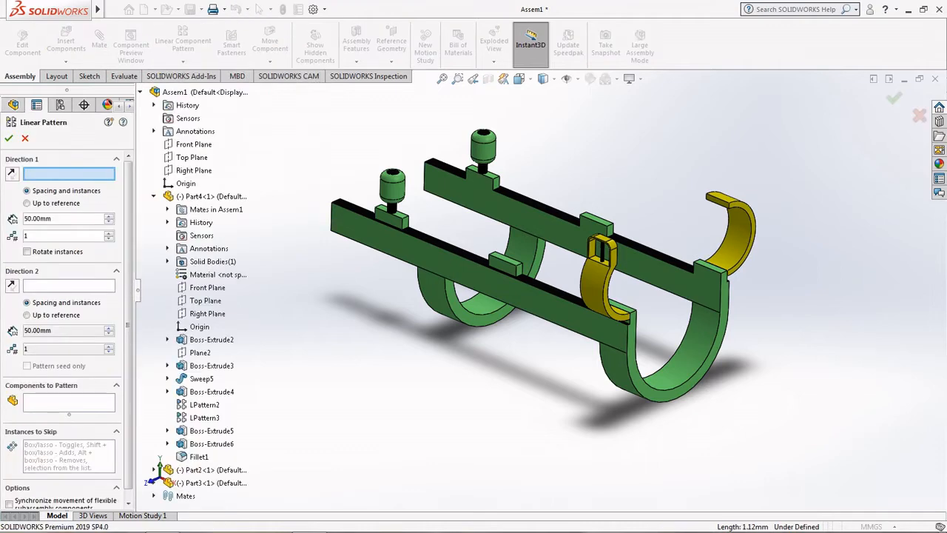
{"action": "scroll", "coordinate": [420, 288], "scroll_direction": "up", "scroll_amount": 2}
{"action": "scroll", "coordinate": [419, 289], "scroll_direction": "down", "scroll_amount": 2}
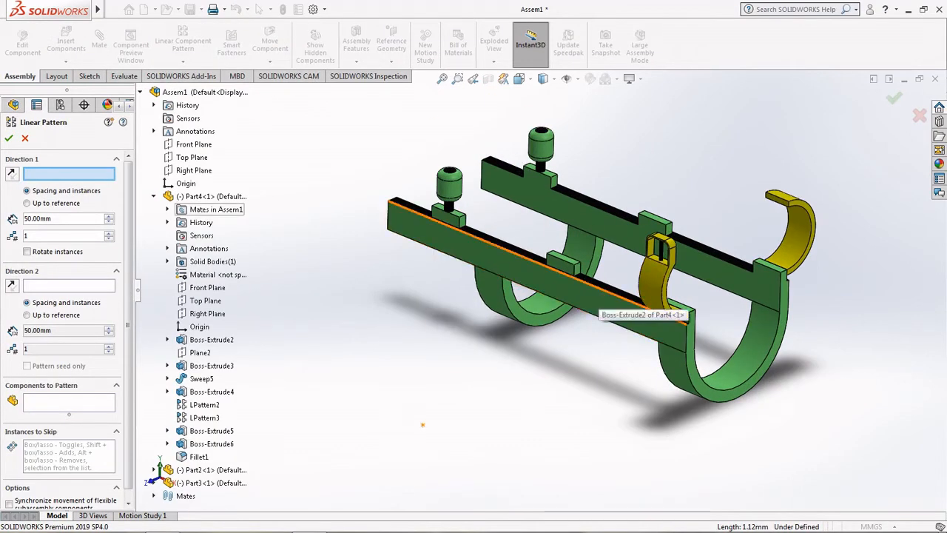
{"action": "left_click", "coordinate": [596, 287]}
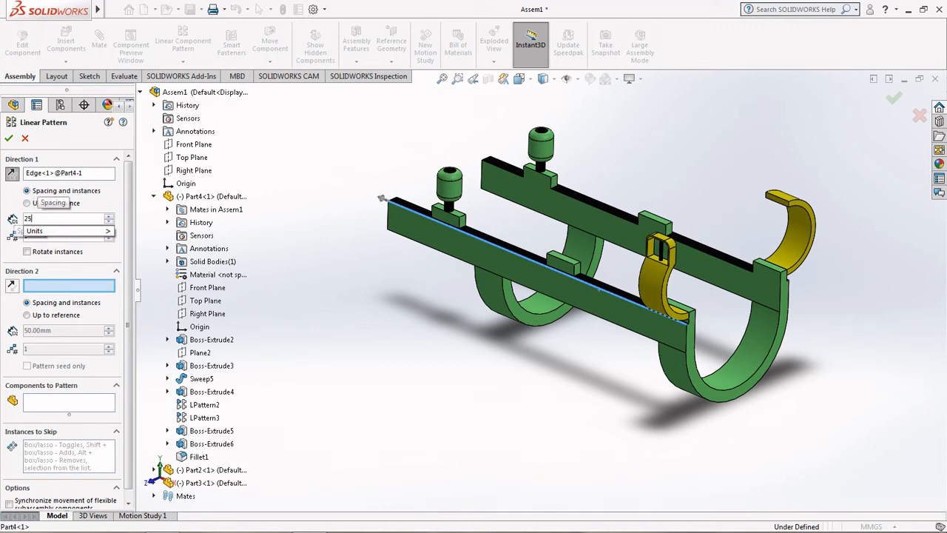
Step: Pattern Part3 and Part2 with 2 instances along the rail and confirm the linear pattern
{"action": "left_click", "coordinate": [69, 401]}
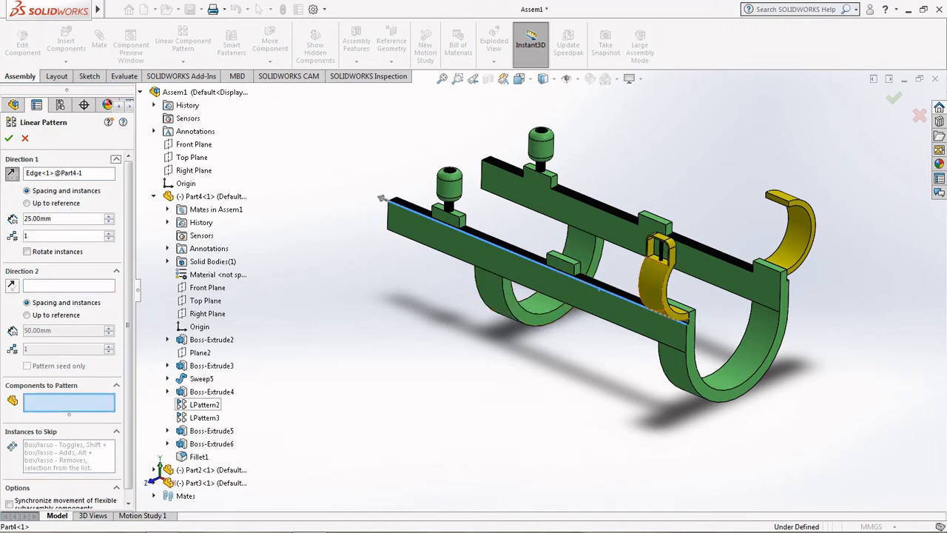
{"action": "left_click", "coordinate": [654, 285]}
{"action": "left_click", "coordinate": [792, 222]}
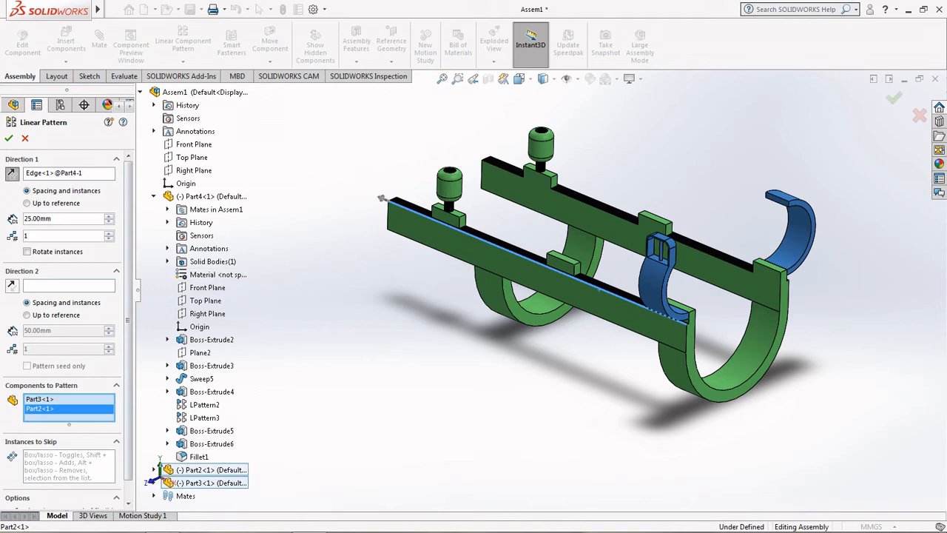
{"action": "left_click", "coordinate": [109, 232]}
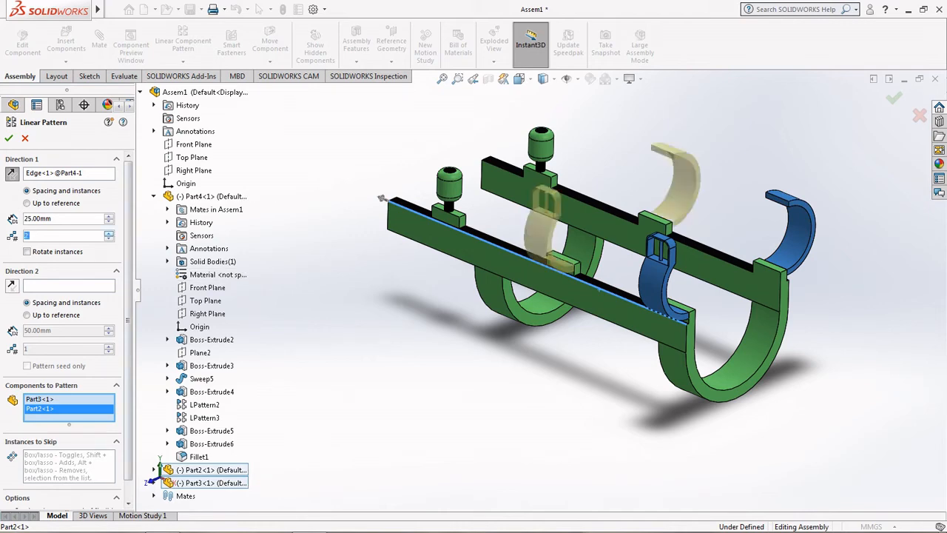
{"action": "left_click", "coordinate": [9, 138]}
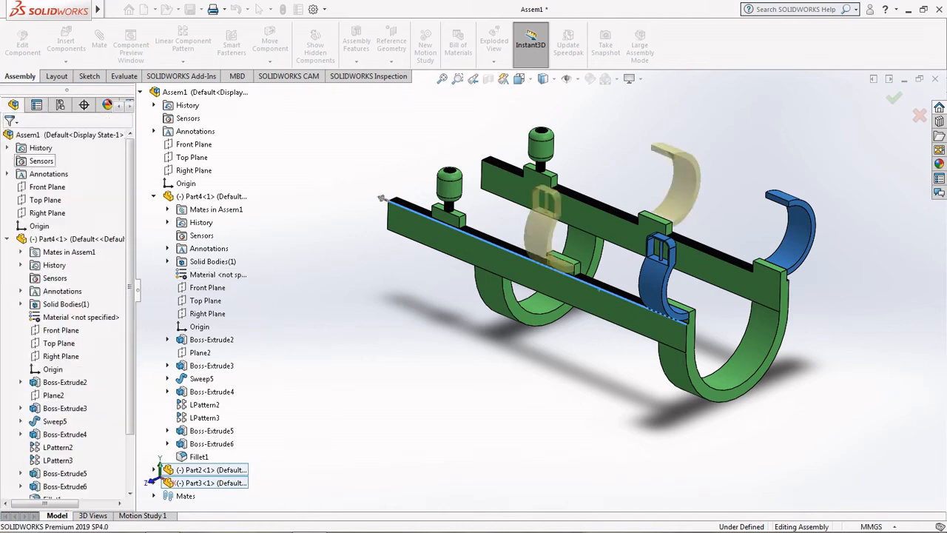
Step: Apply a plain white background scene to the assembly view
{"action": "scroll", "coordinate": [544, 285], "scroll_direction": "up", "scroll_amount": 3}
{"action": "middle_click_drag", "start_coordinate": [544, 285], "coordinate": [562, 264]}
{"action": "scroll", "coordinate": [562, 264], "scroll_direction": "up", "scroll_amount": 2}
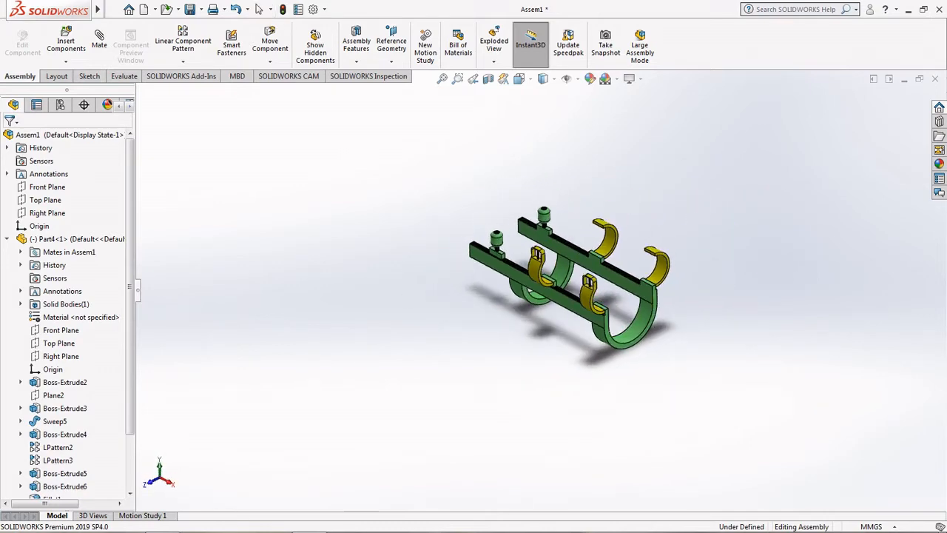
{"action": "scroll", "coordinate": [562, 264], "scroll_direction": "down", "scroll_amount": 3}
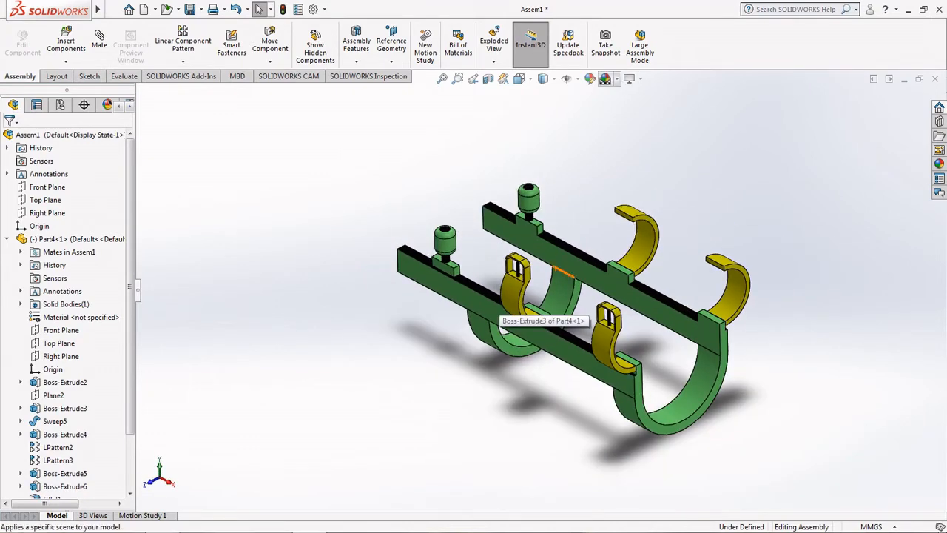
{"action": "left_click", "coordinate": [605, 79]}
{"action": "left_click", "coordinate": [637, 44]}
{"action": "left_click", "coordinate": [636, 78]}
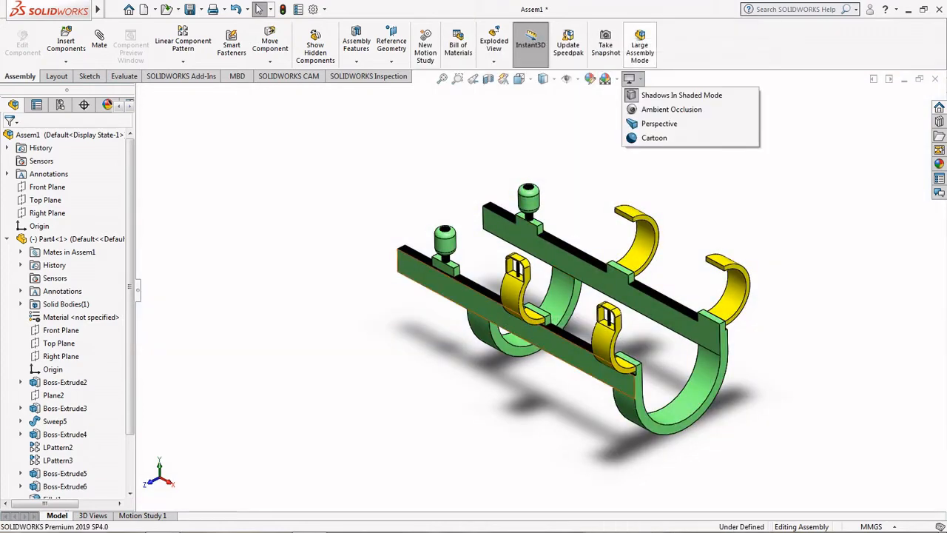
{"action": "left_click", "coordinate": [654, 244]}
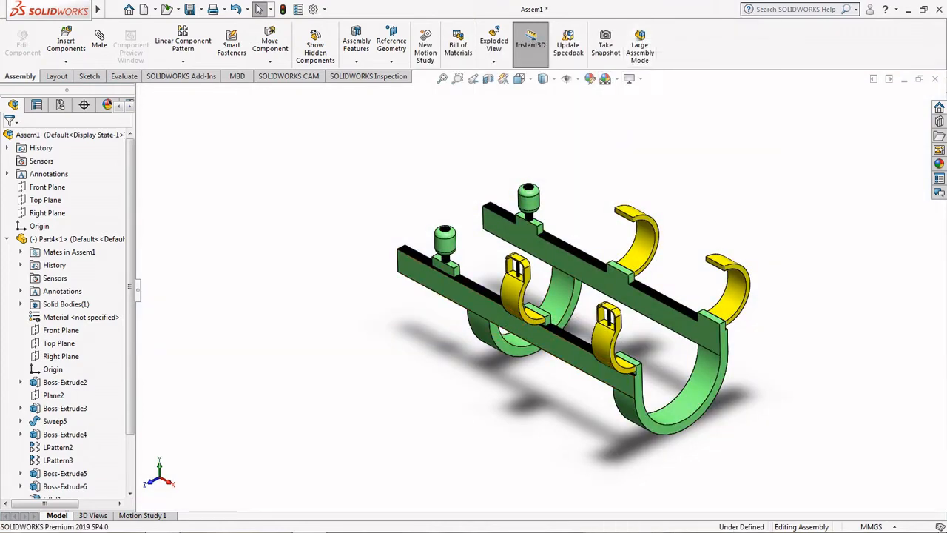
{"action": "middle_click_drag", "start_coordinate": [654, 244], "coordinate": [670, 347]}
{"action": "scroll", "coordinate": [655, 322], "scroll_direction": "down", "scroll_amount": 2}
{"action": "scroll", "coordinate": [657, 367], "scroll_direction": "up", "scroll_amount": 2}
{"action": "left_click", "coordinate": [66, 59]}
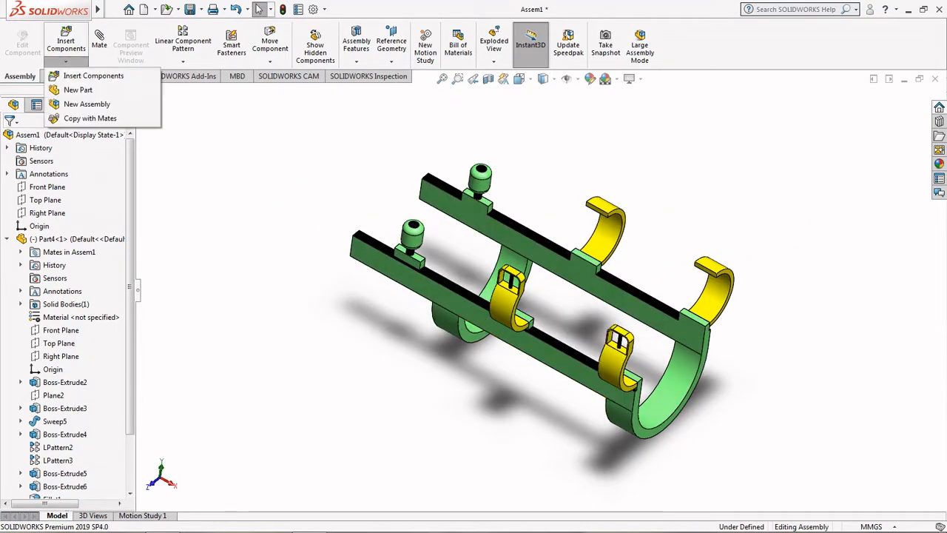
{"action": "left_click", "coordinate": [85, 73]}
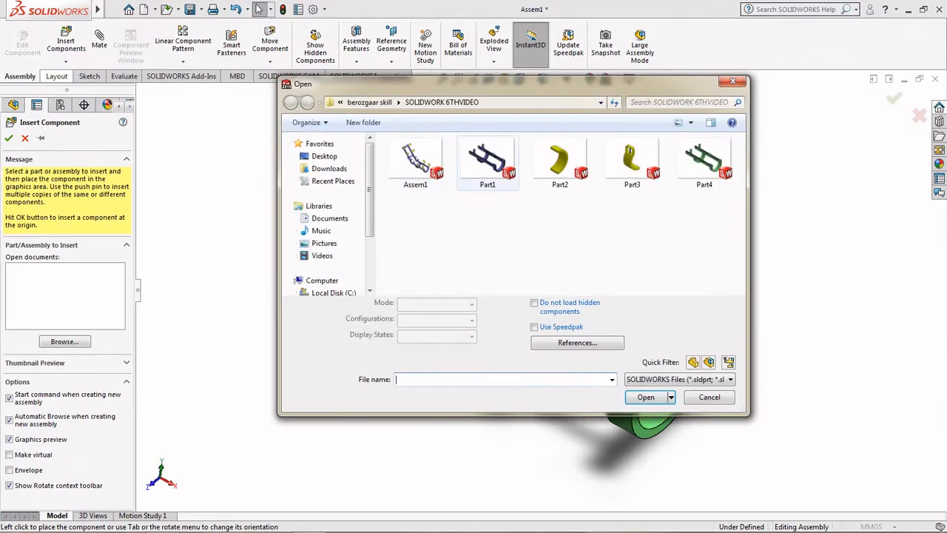
{"action": "double_click", "coordinate": [703, 161]}
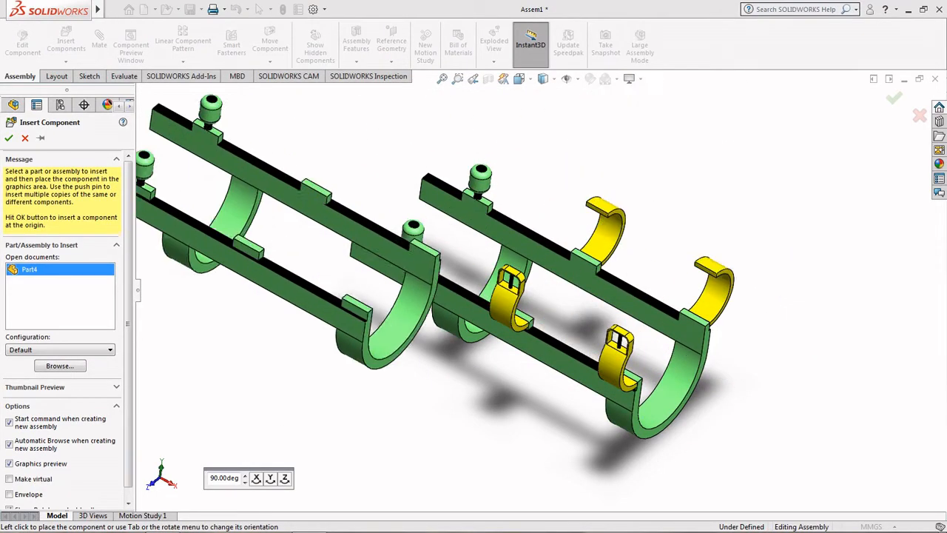
{"action": "left_click", "coordinate": [24, 138]}
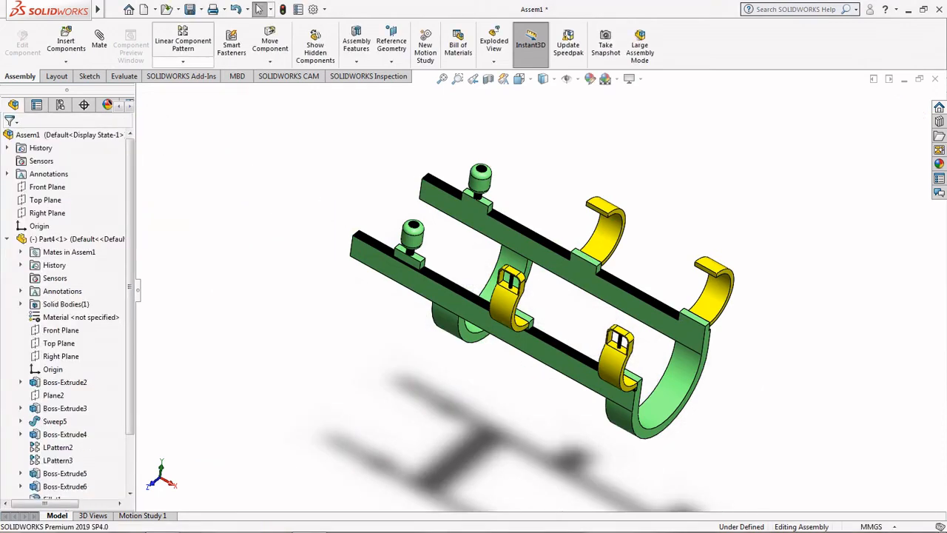
Step: Insert Part1 from the SOLIDWORK 6THVIDEO folder and place it behind the green Part4 assembly
{"action": "left_click", "coordinate": [66, 62]}
{"action": "left_click", "coordinate": [73, 76]}
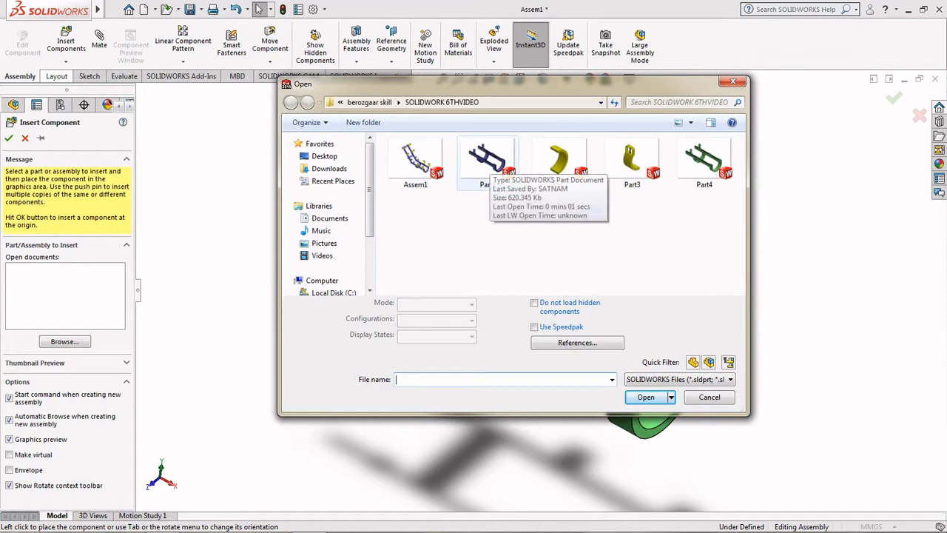
{"action": "double_click", "coordinate": [487, 159]}
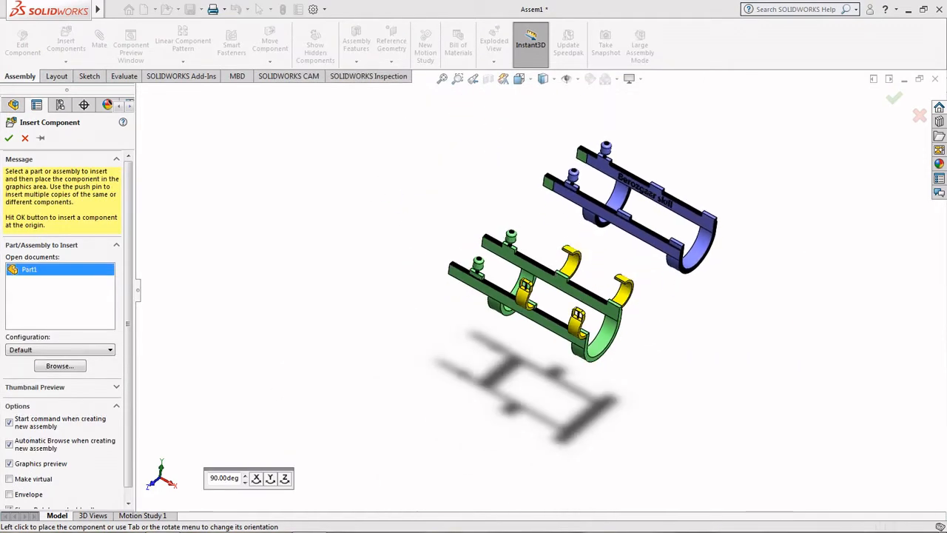
{"action": "left_click", "coordinate": [629, 207]}
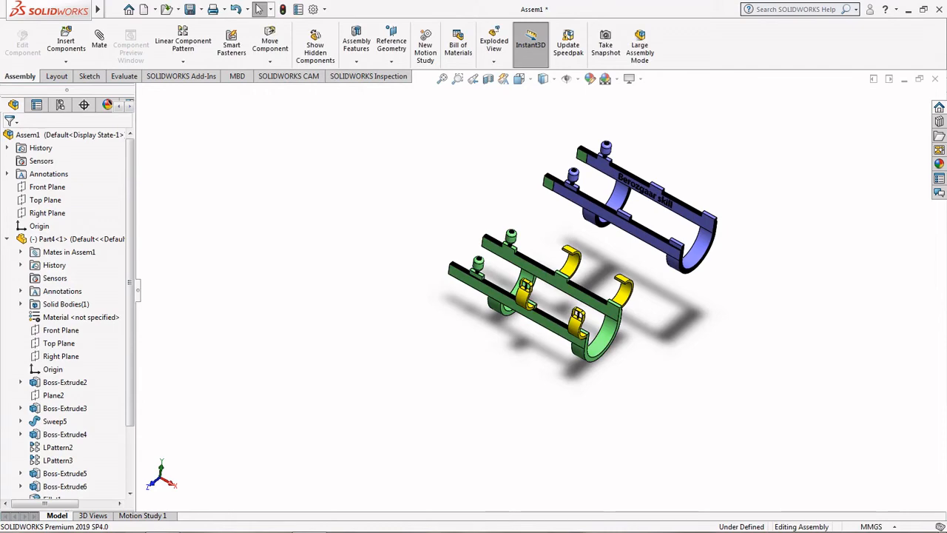
Step: Inspect the newly placed Part1 and its position relative to the Part4 assembly
{"action": "middle_click_drag", "start_coordinate": [585, 259], "coordinate": [538, 299]}
{"action": "scroll", "coordinate": [583, 250], "scroll_direction": "down", "scroll_amount": 3}
{"action": "scroll", "coordinate": [580, 284], "scroll_direction": "up", "scroll_amount": 2}
{"action": "scroll", "coordinate": [574, 285], "scroll_direction": "up", "scroll_amount": 4}
{"action": "scroll", "coordinate": [573, 284], "scroll_direction": "down", "scroll_amount": 5}
{"action": "scroll", "coordinate": [572, 285], "scroll_direction": "up", "scroll_amount": 1}
{"action": "scroll", "coordinate": [570, 290], "scroll_direction": "down", "scroll_amount": 1}
{"action": "scroll", "coordinate": [571, 291], "scroll_direction": "up", "scroll_amount": 1}
{"action": "scroll", "coordinate": [535, 298], "scroll_direction": "down", "scroll_amount": 2}
{"action": "scroll", "coordinate": [535, 298], "scroll_direction": "up", "scroll_amount": 3}
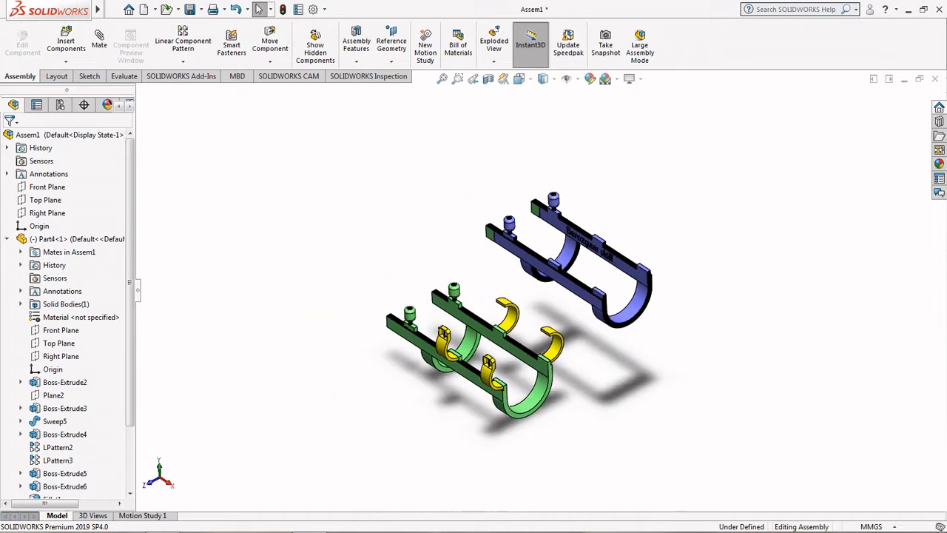
Step: Delete the coincident mate between Part4 and the assembly's Front Plane
{"action": "left_click", "coordinate": [466, 372]}
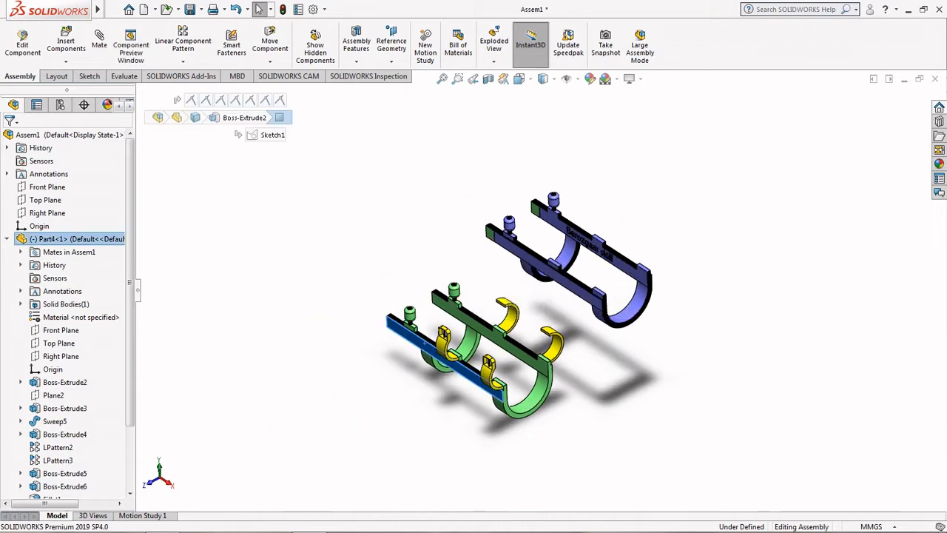
{"action": "key", "text": "shift+c"}
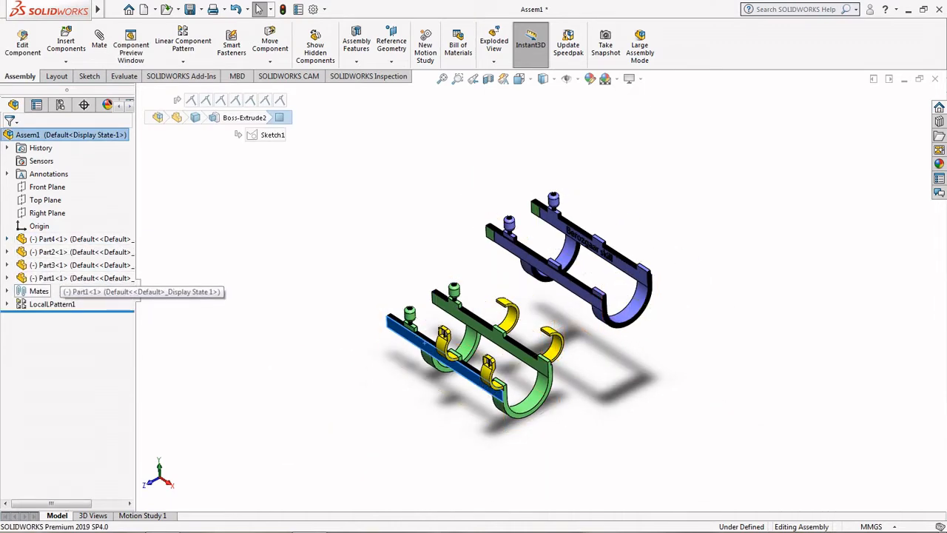
{"action": "left_click", "coordinate": [8, 291]}
{"action": "left_click", "coordinate": [82, 304]}
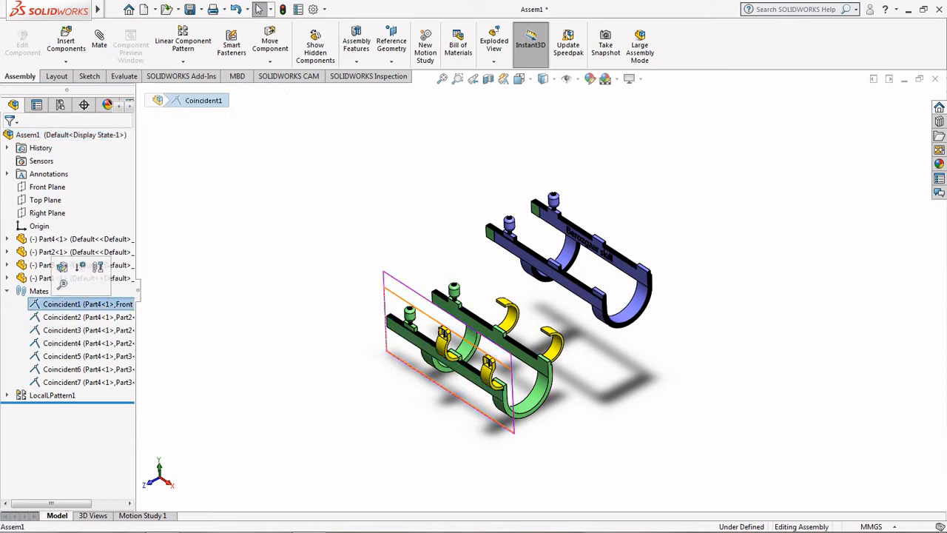
{"action": "right_click", "coordinate": [53, 304]}
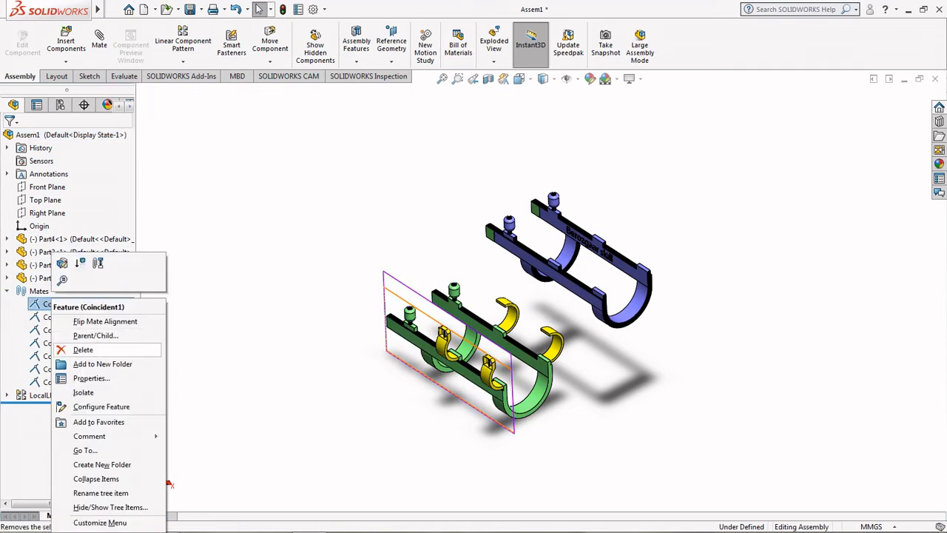
{"action": "left_click", "coordinate": [83, 349]}
{"action": "left_click", "coordinate": [546, 212]}
Step: Move the freed green Part4 with its yellow straps up and away from Part1
{"action": "middle_click_drag", "start_coordinate": [474, 325], "coordinate": [509, 298]}
{"action": "left_click_drag", "start_coordinate": [465, 345], "coordinate": [404, 174]}
{"action": "left_click", "coordinate": [444, 296]}
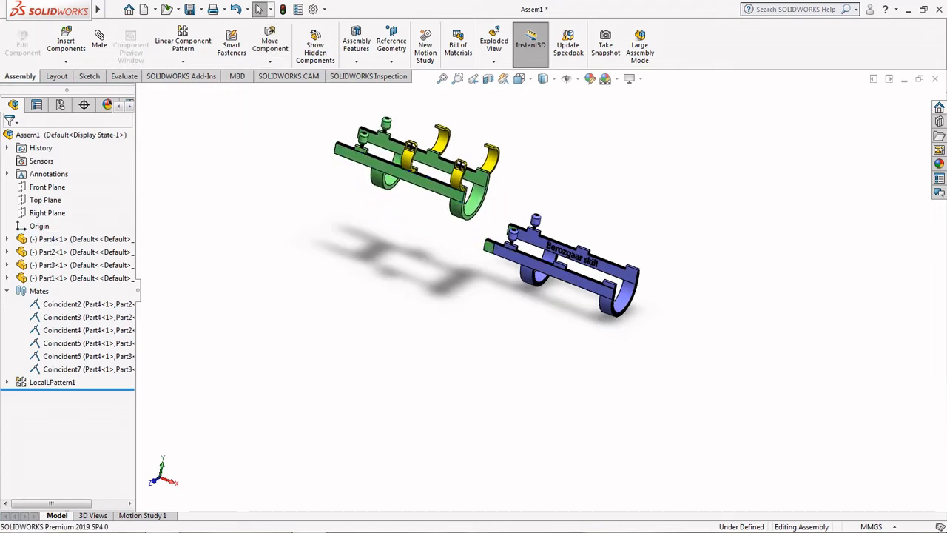
{"action": "middle_click_drag", "start_coordinate": [444, 296], "coordinate": [421, 317]}
{"action": "scroll", "coordinate": [473, 278], "scroll_direction": "down", "scroll_amount": 2}
{"action": "middle_click_drag", "start_coordinate": [474, 277], "coordinate": [477, 255]}
{"action": "scroll", "coordinate": [533, 287], "scroll_direction": "up", "scroll_amount": 1}
Step: Rotate Part4 freely with Rotate Component so the open ends of its rails point towards Part1
{"action": "left_click", "coordinate": [270, 61]}
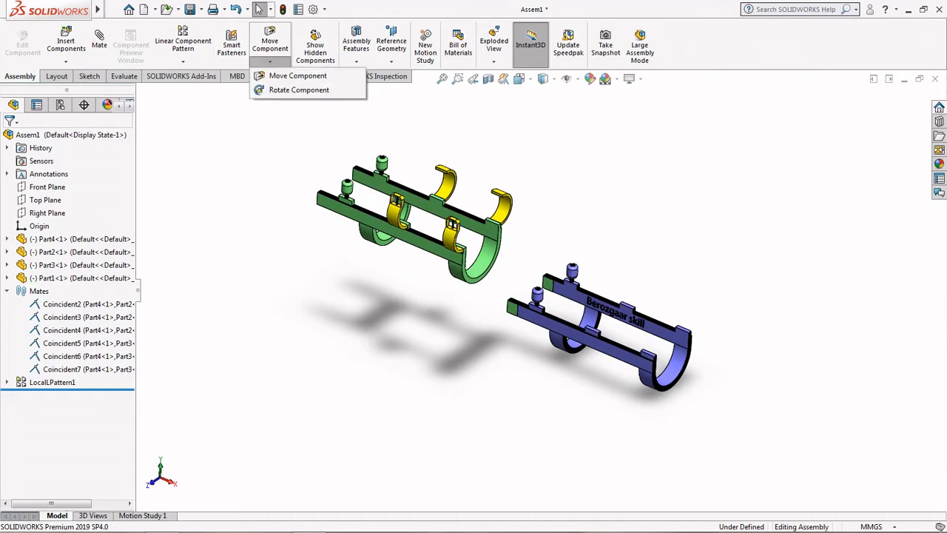
{"action": "left_click", "coordinate": [293, 89]}
{"action": "left_click_drag", "start_coordinate": [366, 225], "coordinate": [402, 201]}
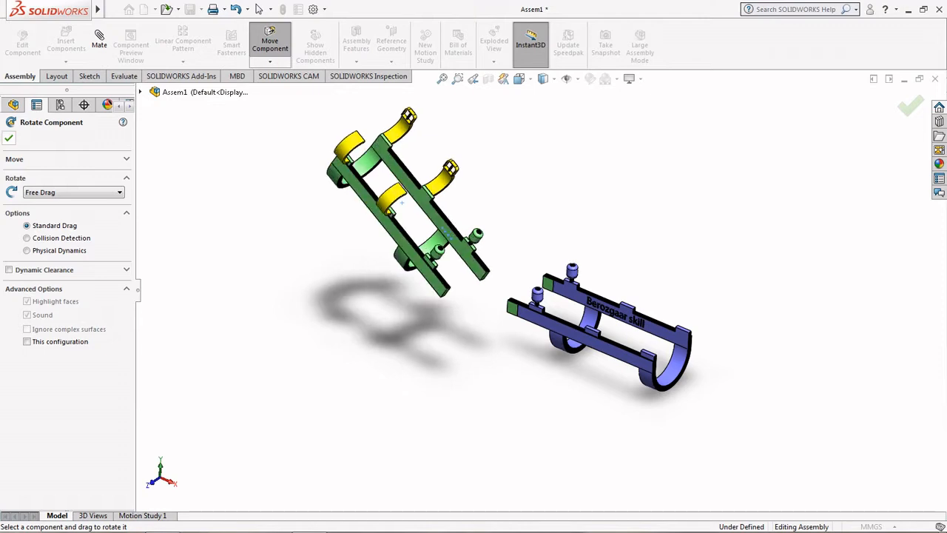
{"action": "key", "text": "Escape"}
Step: Add a coincident mate between Part1's Front Plane and the assembly's Front Plane
{"action": "scroll", "coordinate": [535, 295], "scroll_direction": "up", "scroll_amount": 2}
{"action": "middle_click_drag", "start_coordinate": [536, 296], "coordinate": [518, 315]}
{"action": "scroll", "coordinate": [480, 299], "scroll_direction": "down", "scroll_amount": 2}
{"action": "scroll", "coordinate": [614, 336], "scroll_direction": "down", "scroll_amount": 3}
{"action": "scroll", "coordinate": [614, 340], "scroll_direction": "up", "scroll_amount": 1}
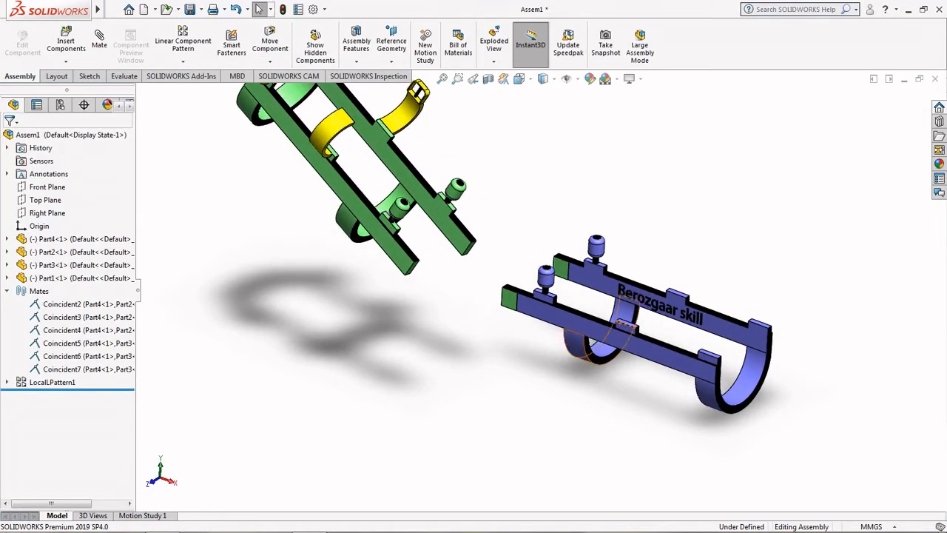
{"action": "scroll", "coordinate": [673, 326], "scroll_direction": "down", "scroll_amount": 2}
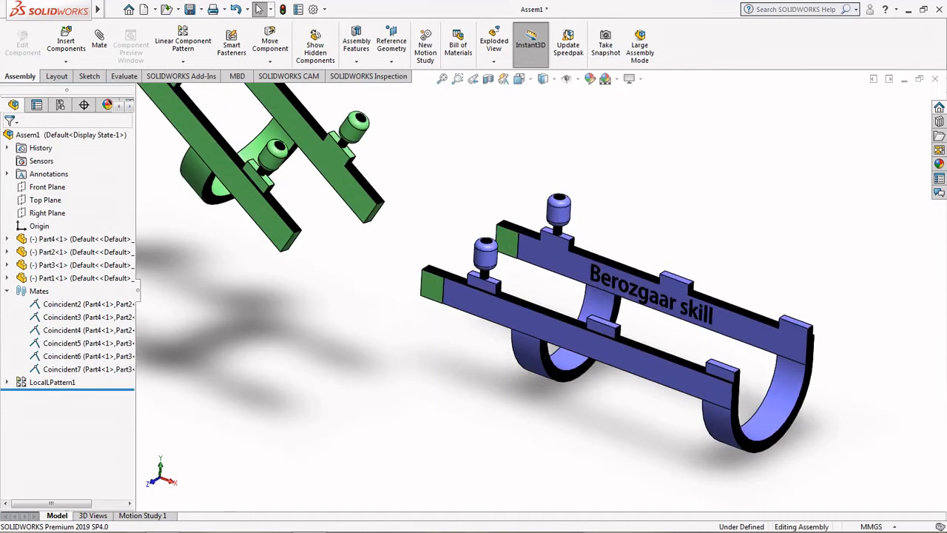
{"action": "scroll", "coordinate": [673, 384], "scroll_direction": "up", "scroll_amount": 4}
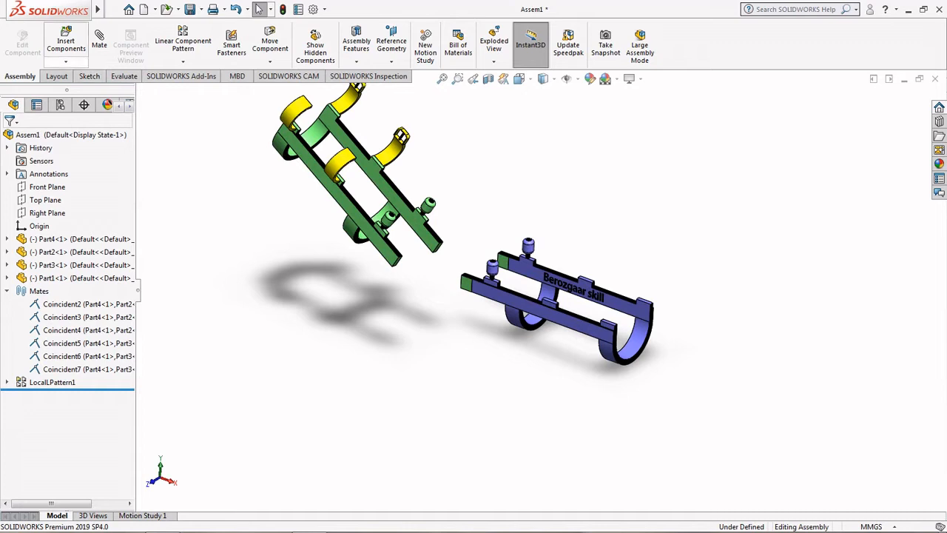
{"action": "left_click", "coordinate": [99, 41]}
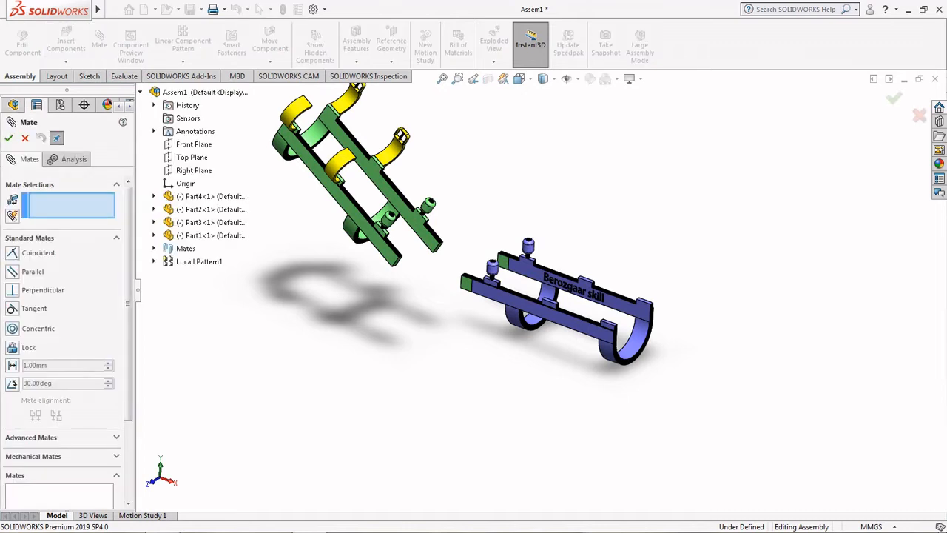
{"action": "left_click", "coordinate": [153, 236]}
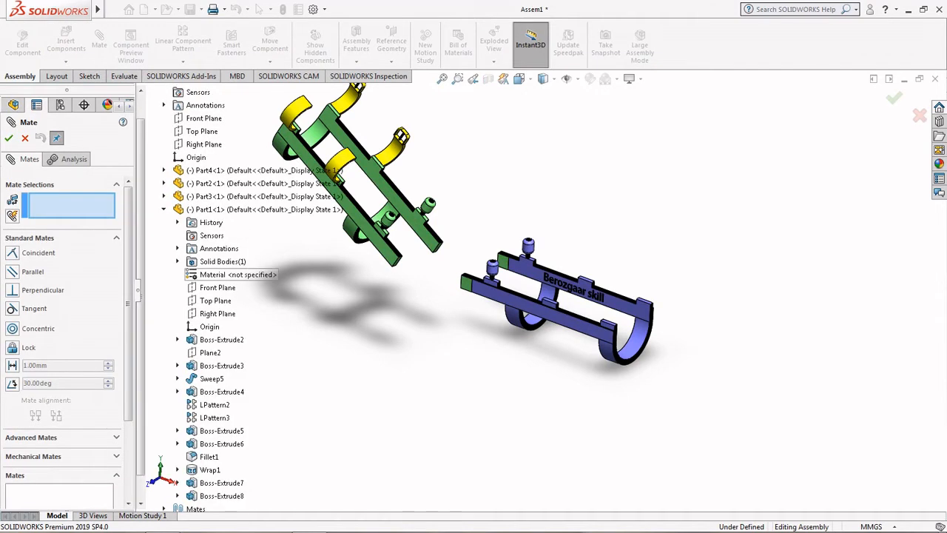
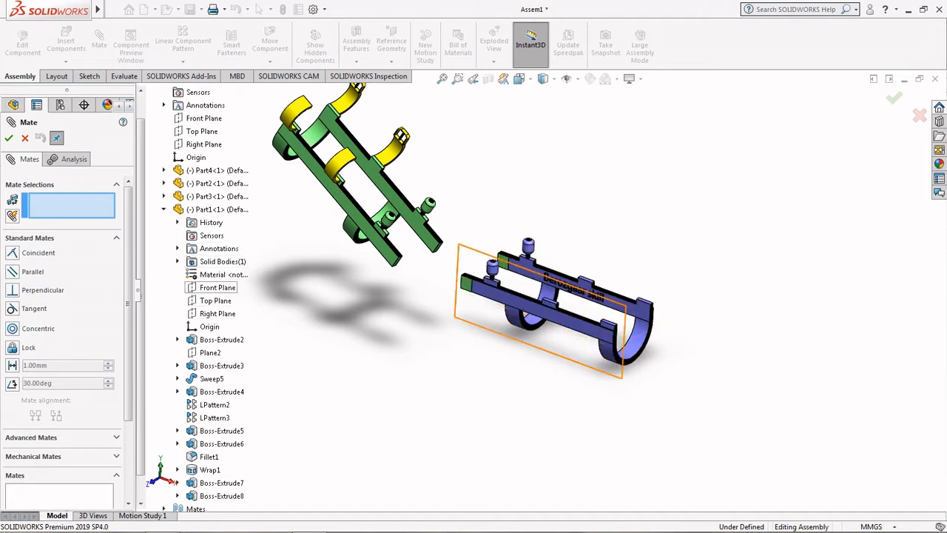
{"action": "left_click", "coordinate": [217, 287]}
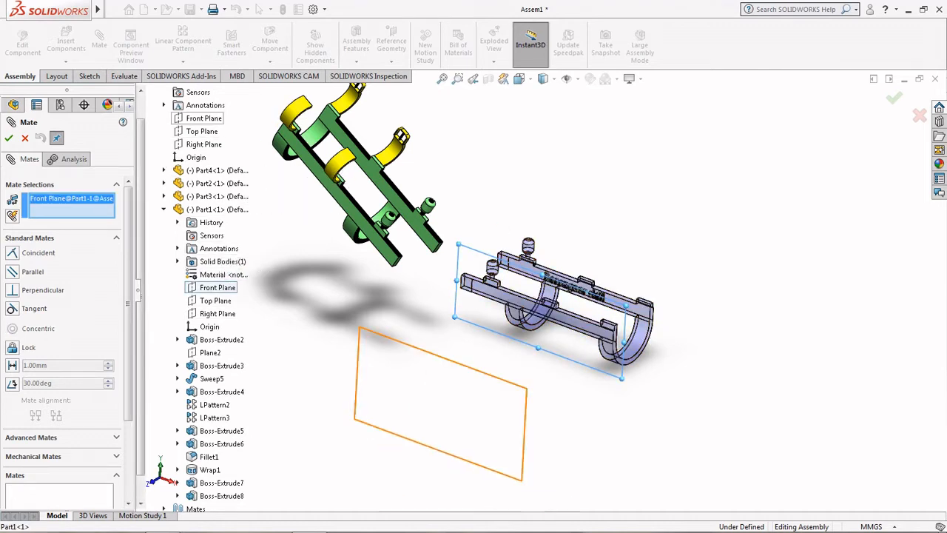
{"action": "left_click", "coordinate": [204, 118]}
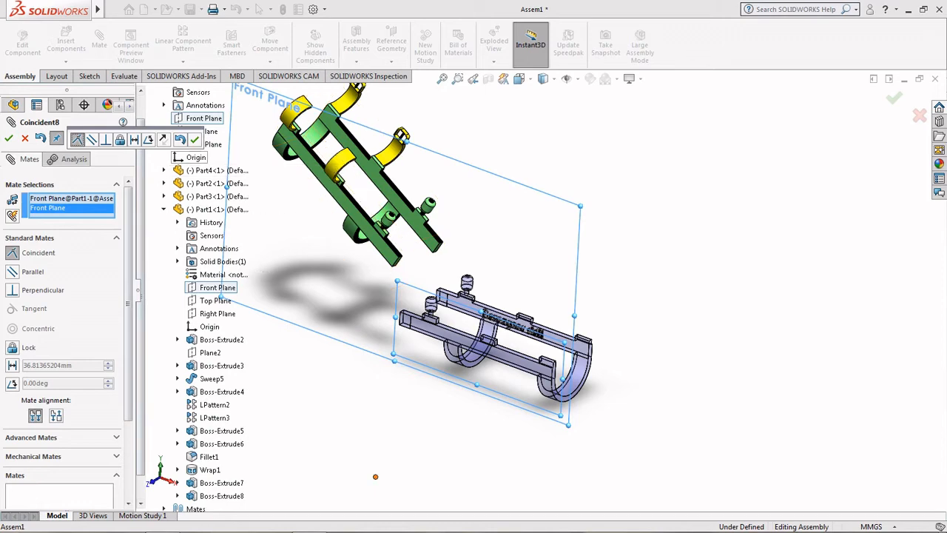
{"action": "left_click", "coordinate": [195, 139]}
Step: Add a coincident mate between the assembly's Front Plane and Part4's Front Plane, and end the Mate command
{"action": "scroll", "coordinate": [540, 287], "scroll_direction": "up", "scroll_amount": 5}
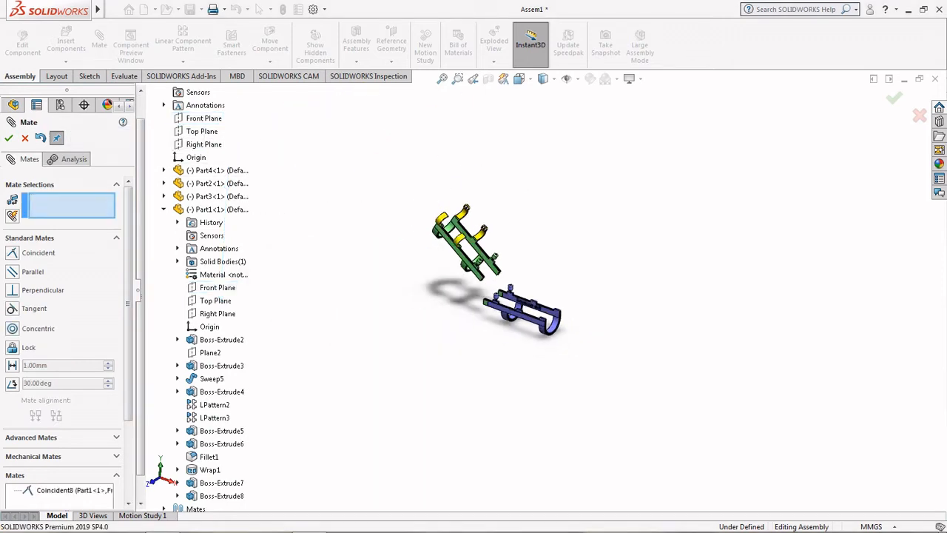
{"action": "scroll", "coordinate": [449, 268], "scroll_direction": "down", "scroll_amount": 4}
{"action": "middle_click_drag", "start_coordinate": [448, 255], "coordinate": [477, 247]}
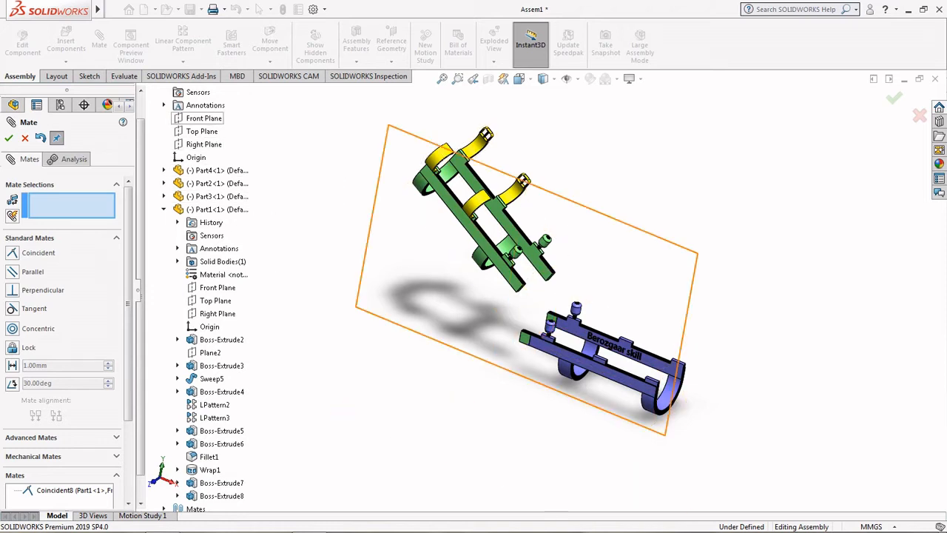
{"action": "left_click", "coordinate": [204, 118]}
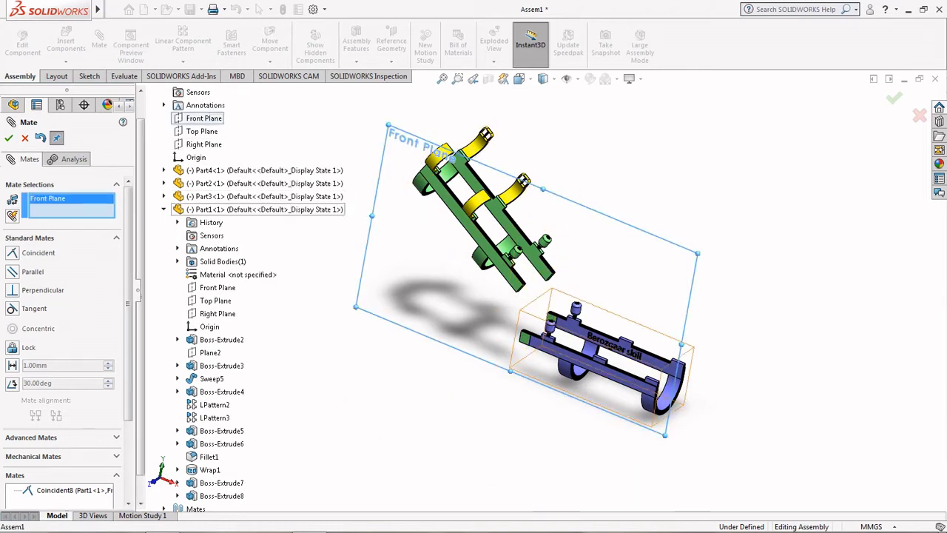
{"action": "left_click", "coordinate": [163, 170]}
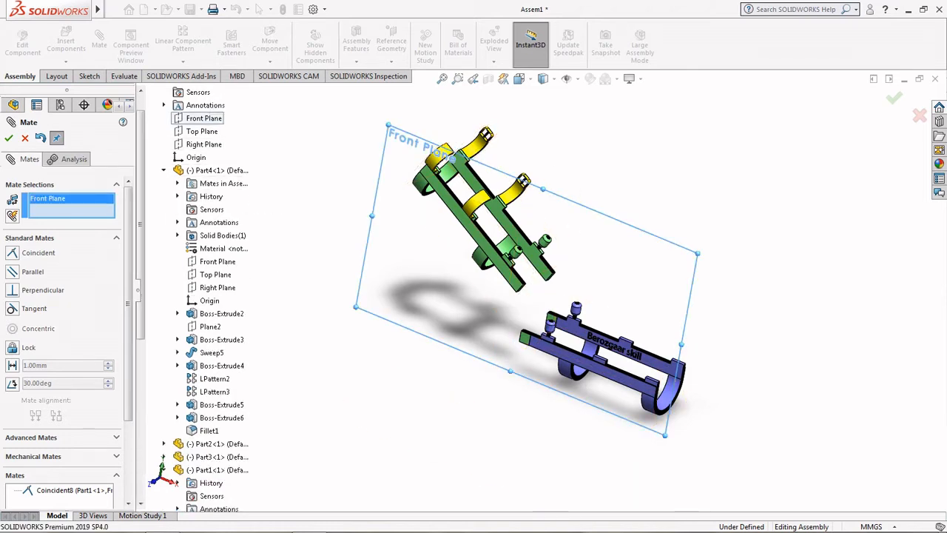
{"action": "left_click", "coordinate": [218, 261]}
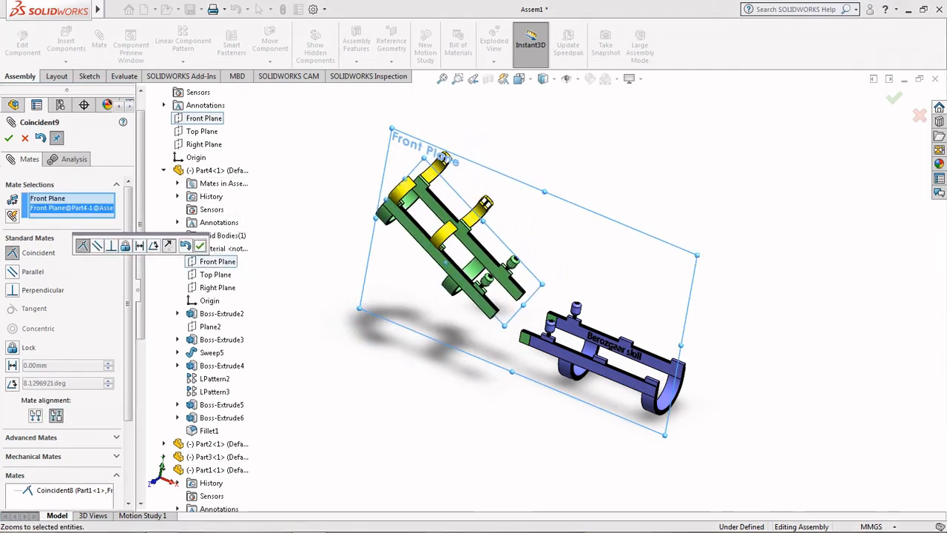
{"action": "left_click", "coordinate": [200, 245]}
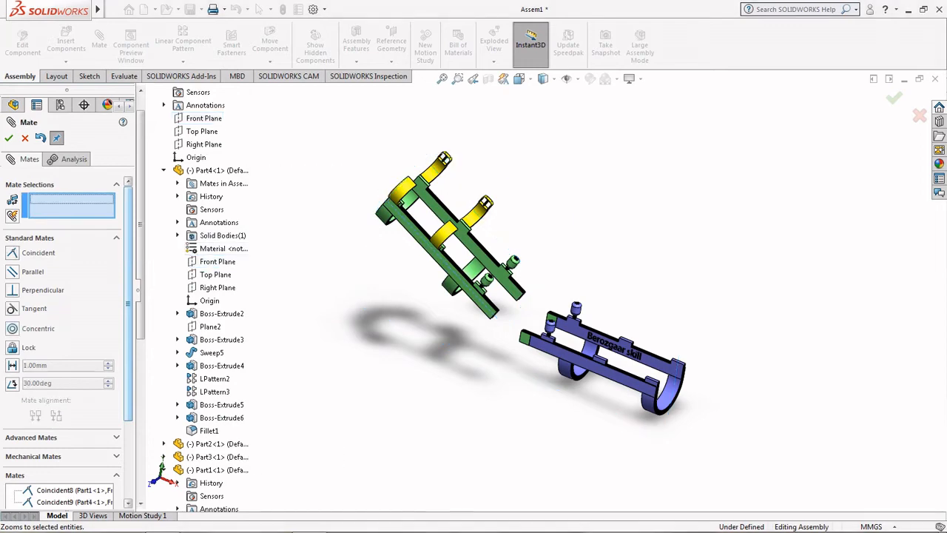
{"action": "scroll", "coordinate": [553, 296], "scroll_direction": "up", "scroll_amount": 2}
{"action": "middle_click_drag", "start_coordinate": [553, 295], "coordinate": [534, 330]}
{"action": "scroll", "coordinate": [508, 344], "scroll_direction": "down", "scroll_amount": 3}
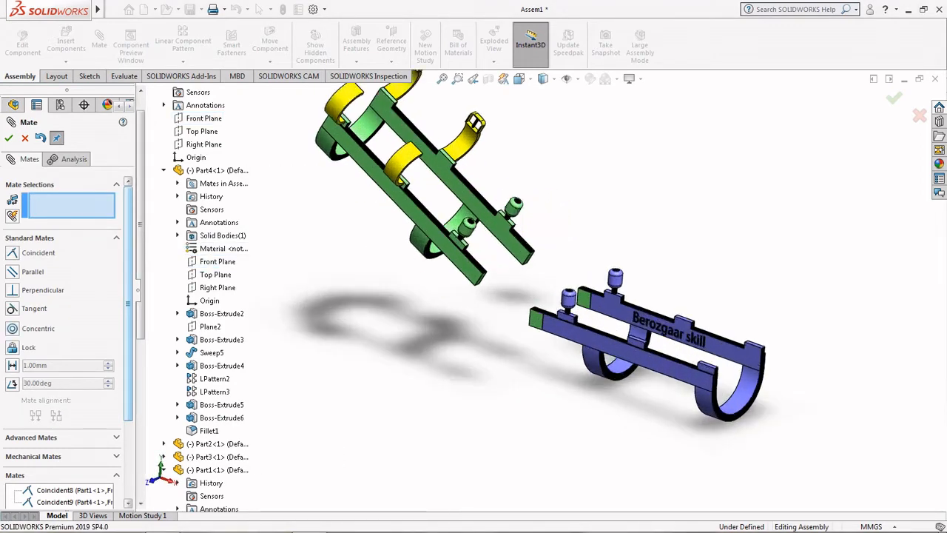
{"action": "left_click", "coordinate": [25, 139]}
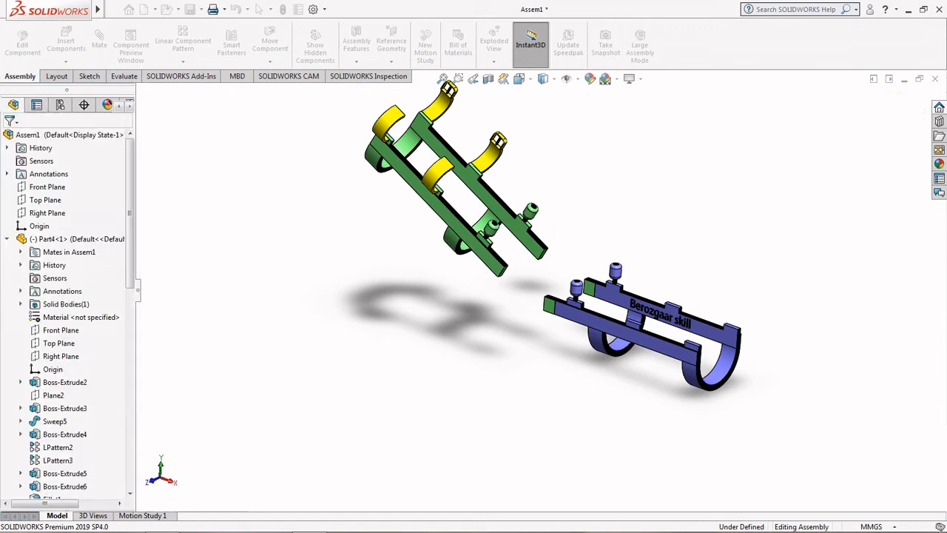
Step: Delete the Coincident9 mate that ties Part4's Front Plane to the assembly's Front Plane
{"action": "left_click", "coordinate": [454, 220]}
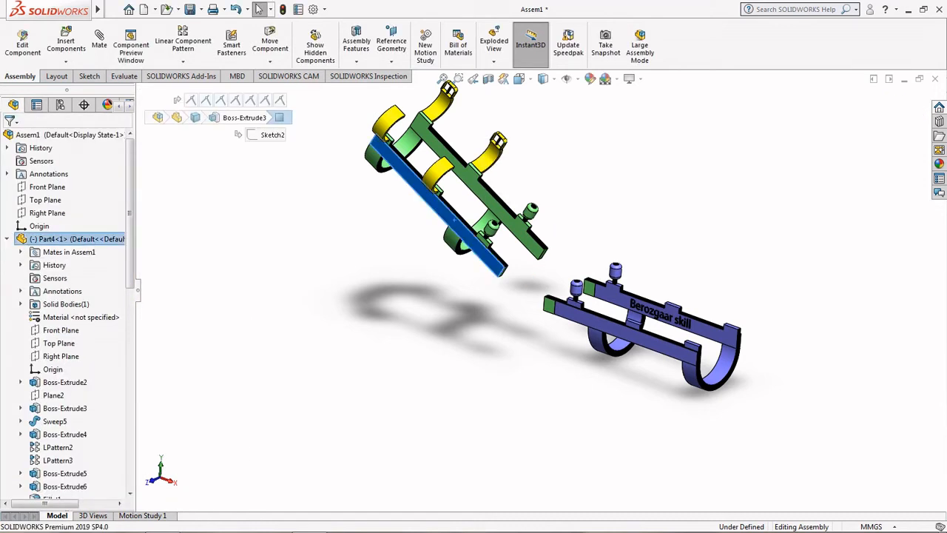
{"action": "left_click", "coordinate": [21, 252]}
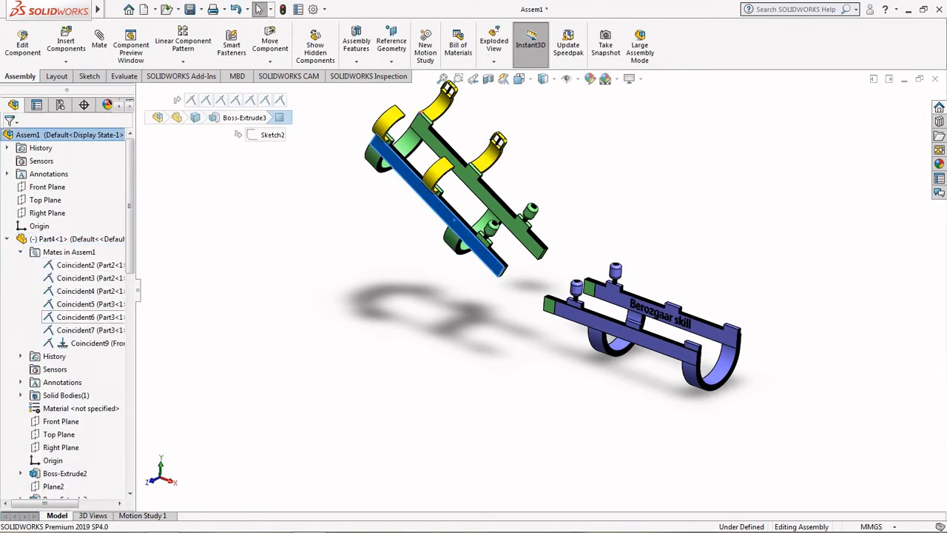
{"action": "left_click", "coordinate": [90, 343]}
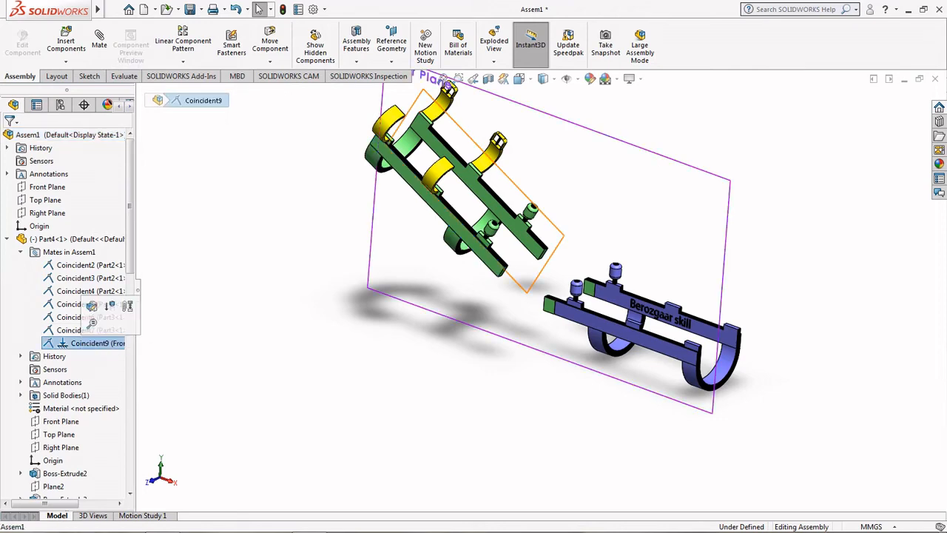
{"action": "right_click", "coordinate": [83, 343]}
{"action": "left_click", "coordinate": [112, 349]}
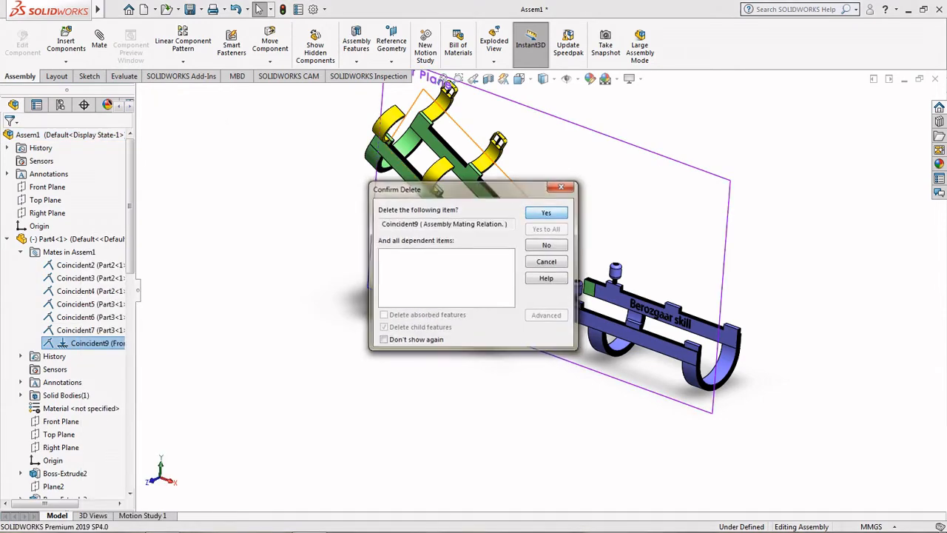
{"action": "left_click", "coordinate": [545, 211]}
Step: Add a coincident mate between the outer side face of Part1's front rail and the matching side face of Part4's rail
{"action": "scroll", "coordinate": [546, 300], "scroll_direction": "up", "scroll_amount": 2}
{"action": "mouse_move", "coordinate": [537, 299]}
{"action": "middle_mouse_down"}
{"action": "mouse_move", "coordinate": [553, 306]}
{"action": "mouse_move", "coordinate": [545, 312]}
{"action": "middle_mouse_up"}
{"action": "scroll", "coordinate": [546, 312], "scroll_direction": "down", "scroll_amount": 2}
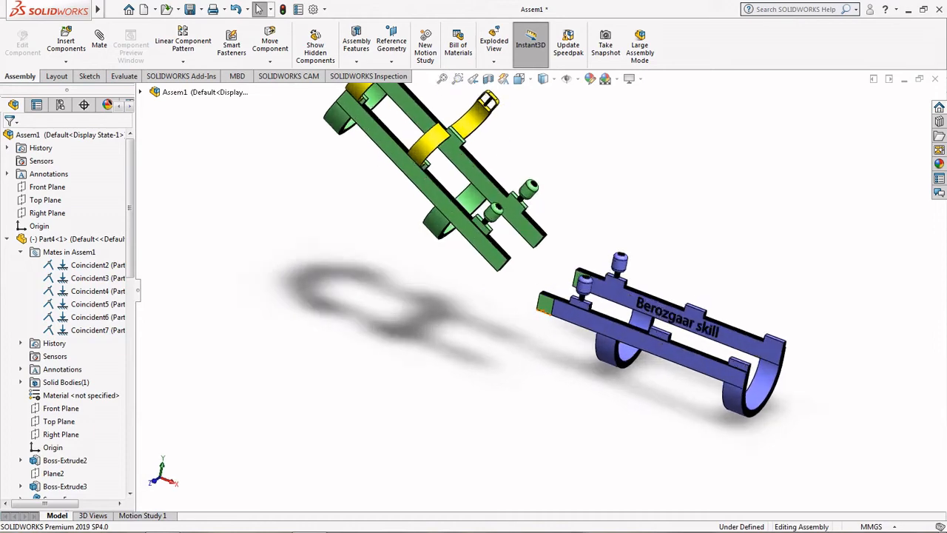
{"action": "left_click", "coordinate": [99, 45]}
{"action": "scroll", "coordinate": [634, 364], "scroll_direction": "down", "scroll_amount": 3}
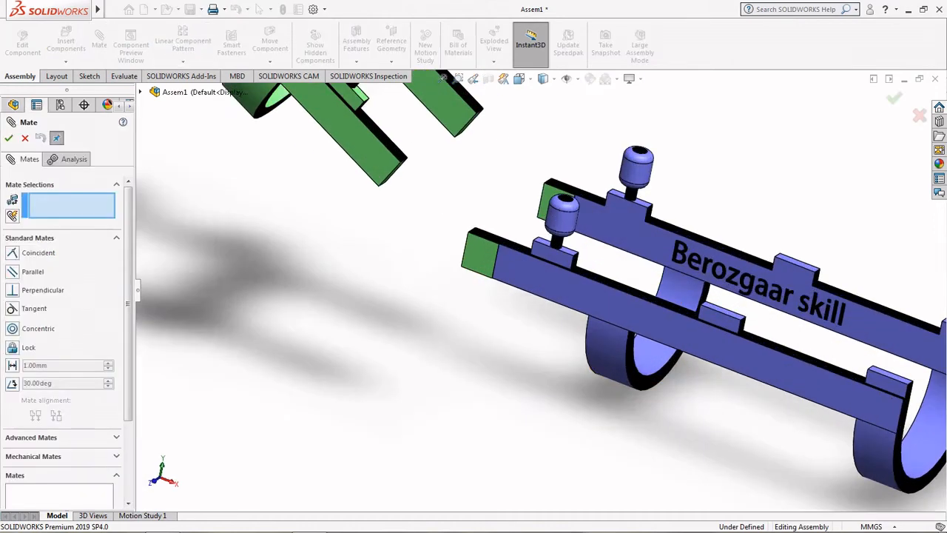
{"action": "left_click", "coordinate": [540, 289]}
{"action": "scroll", "coordinate": [540, 290], "scroll_direction": "up", "scroll_amount": 3}
{"action": "left_click", "coordinate": [411, 176]}
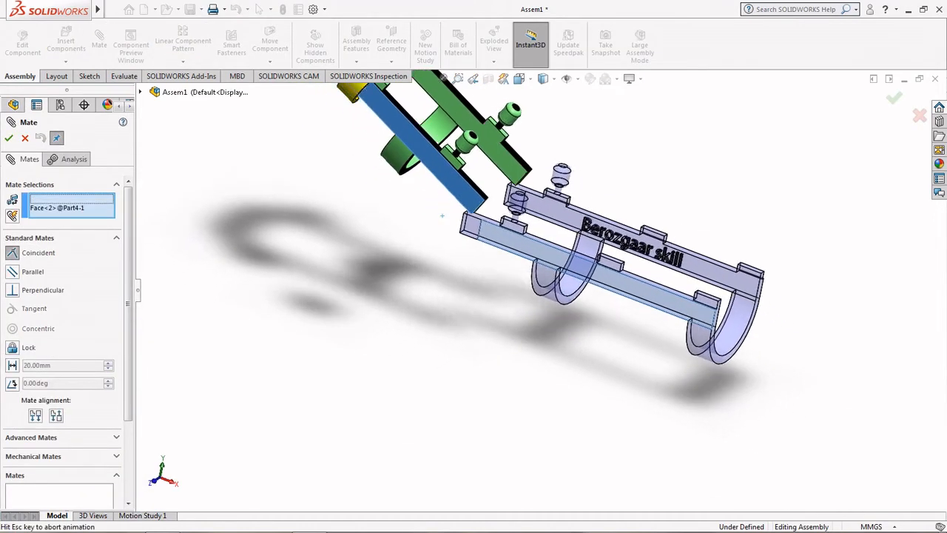
{"action": "left_click", "coordinate": [434, 347]}
{"action": "scroll", "coordinate": [546, 296], "scroll_direction": "up", "scroll_amount": 1}
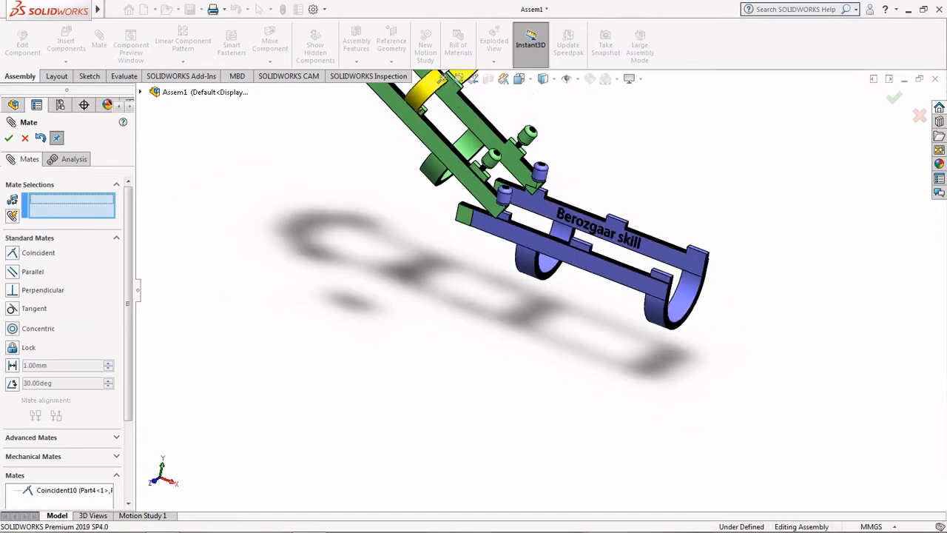
Step: With the Mate command active, shift Part4 clear of Part1 to expose the green end areas of Part1's rails
{"action": "middle_click_drag", "start_coordinate": [545, 296], "coordinate": [588, 248]}
{"action": "scroll", "coordinate": [465, 234], "scroll_direction": "down", "scroll_amount": 4}
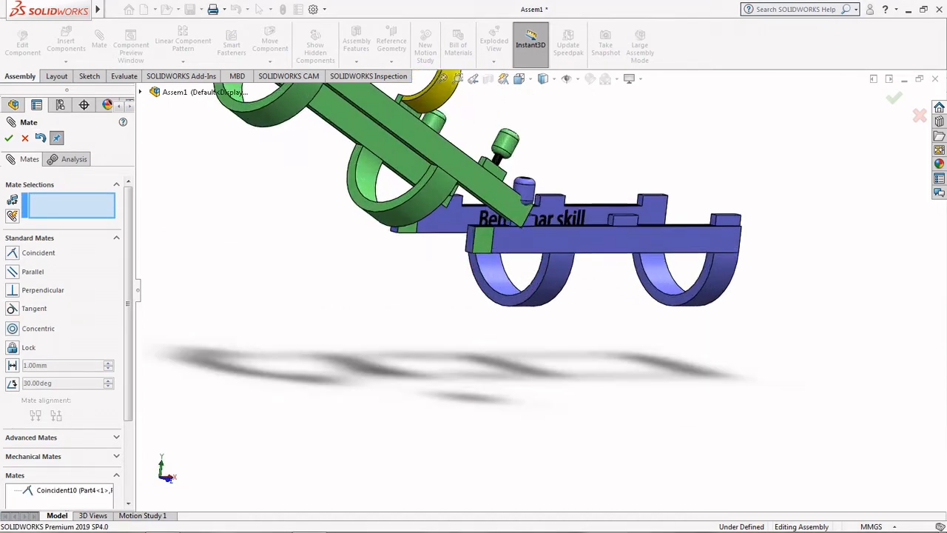
{"action": "scroll", "coordinate": [503, 311], "scroll_direction": "up", "scroll_amount": 2}
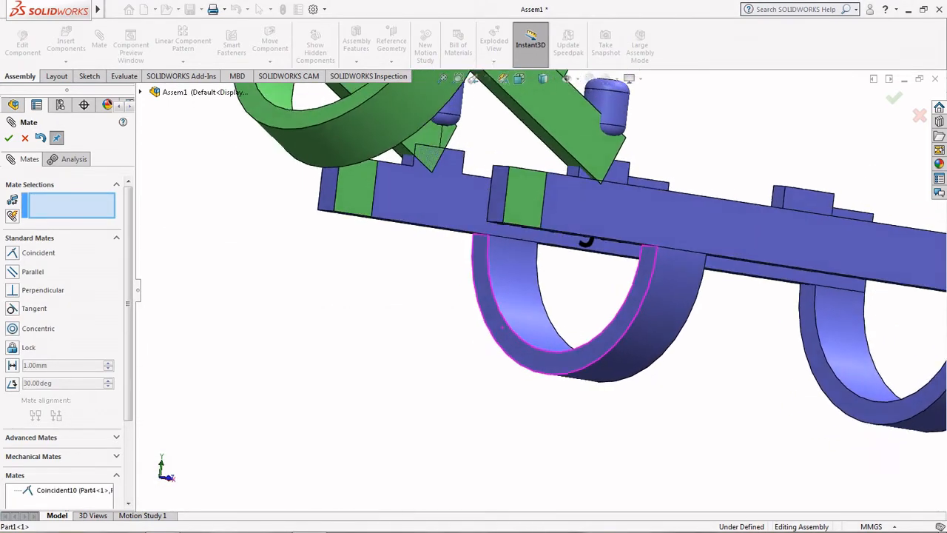
{"action": "scroll", "coordinate": [503, 310], "scroll_direction": "up", "scroll_amount": 3}
{"action": "left_click_drag", "start_coordinate": [511, 176], "coordinate": [462, 164]}
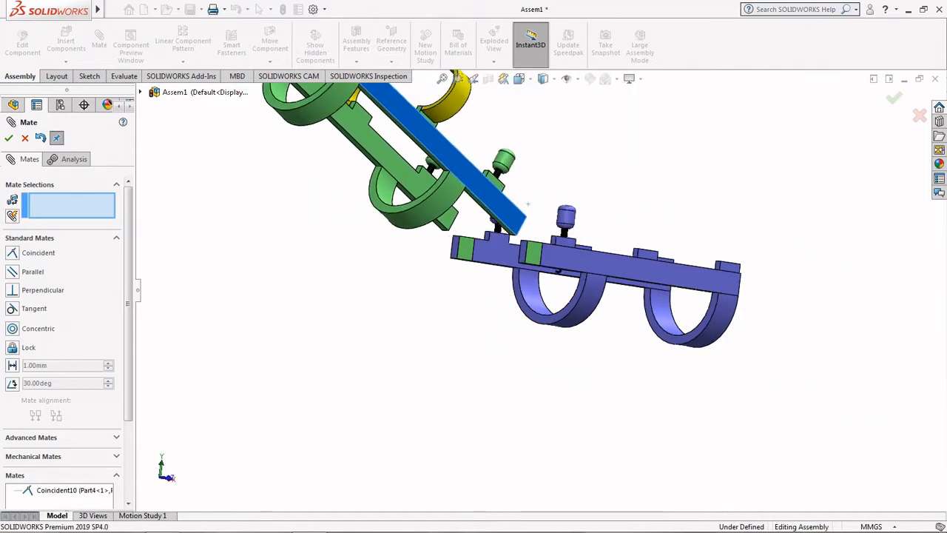
{"action": "scroll", "coordinate": [497, 229], "scroll_direction": "down", "scroll_amount": 5}
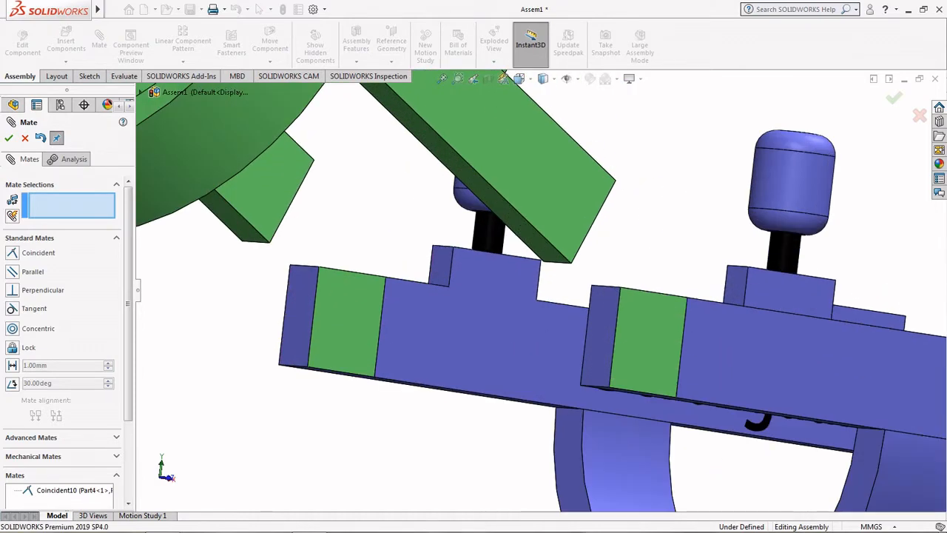
Step: Add a coincident mate between the bottom end edge of Part4's front rail and the matching bottom end edge of Part1's front rail
{"action": "left_click", "coordinate": [556, 262]}
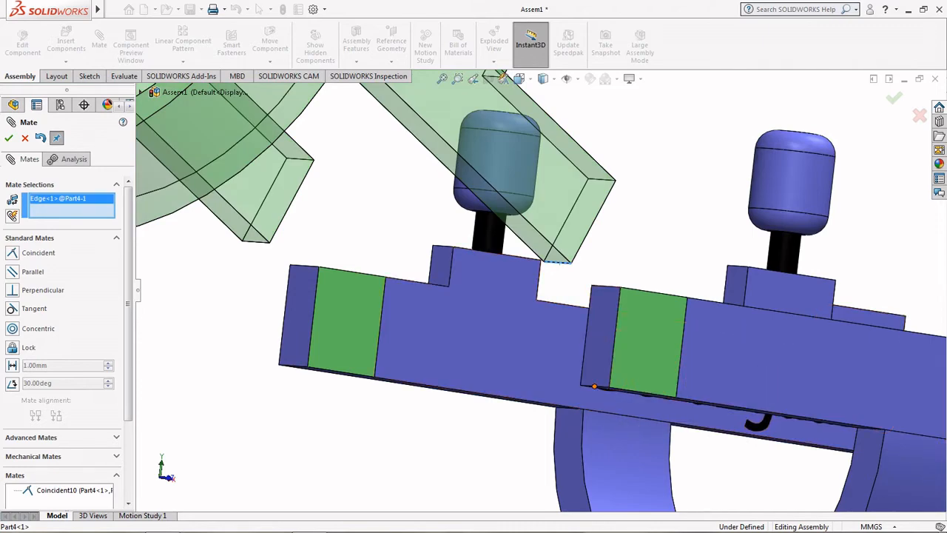
{"action": "left_click", "coordinate": [594, 385]}
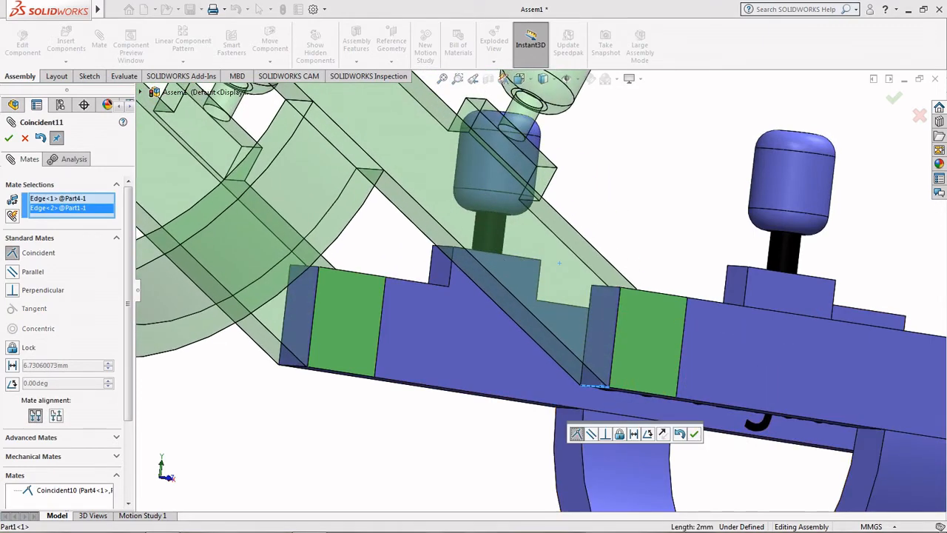
{"action": "scroll", "coordinate": [594, 385], "scroll_direction": "up", "scroll_amount": 3}
{"action": "middle_click_drag", "start_coordinate": [594, 385], "coordinate": [478, 390]}
{"action": "scroll", "coordinate": [477, 391], "scroll_direction": "up", "scroll_amount": 5}
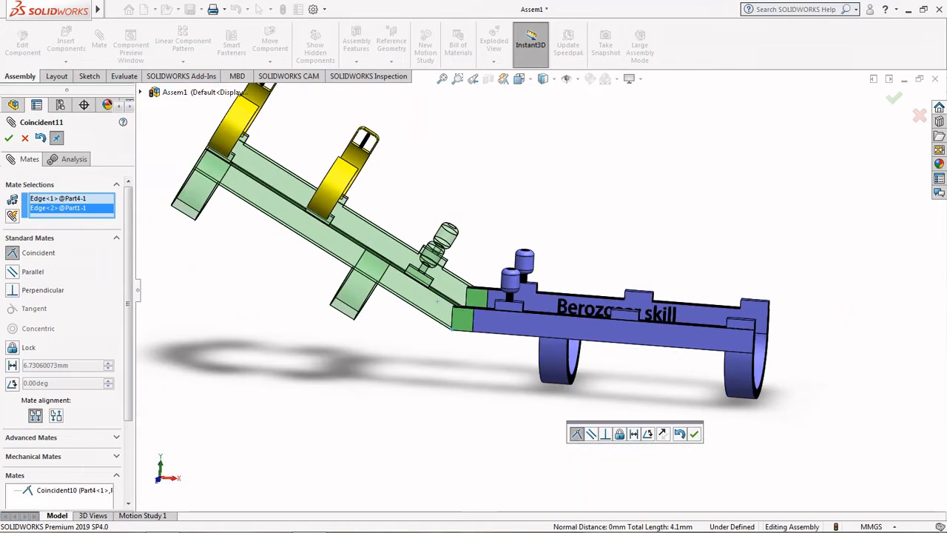
{"action": "left_click", "coordinate": [8, 139]}
Step: Examine the joint between Part4's and Part1's rails from several sides, and end the Mate command
{"action": "scroll", "coordinate": [541, 297], "scroll_direction": "up", "scroll_amount": 3}
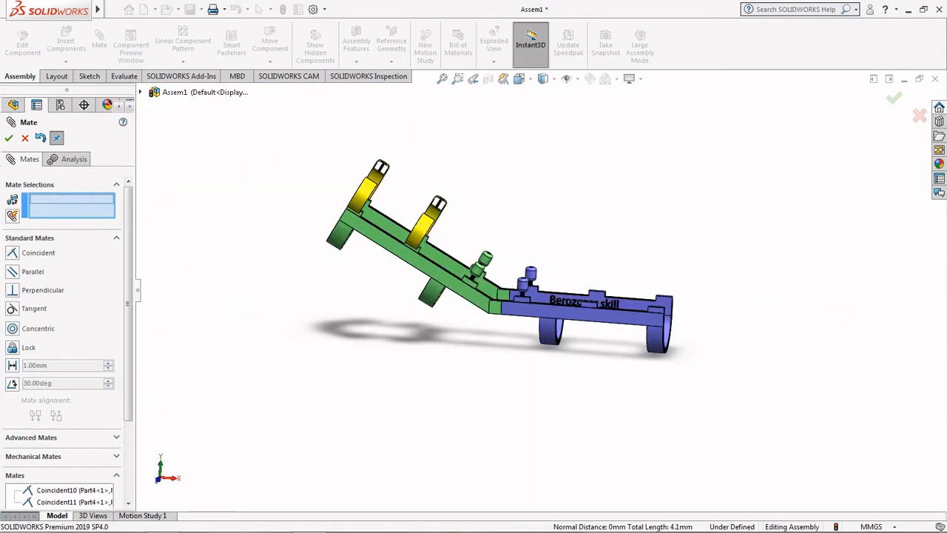
{"action": "middle_click_drag", "start_coordinate": [541, 296], "coordinate": [468, 336]}
{"action": "scroll", "coordinate": [474, 337], "scroll_direction": "down", "scroll_amount": 7}
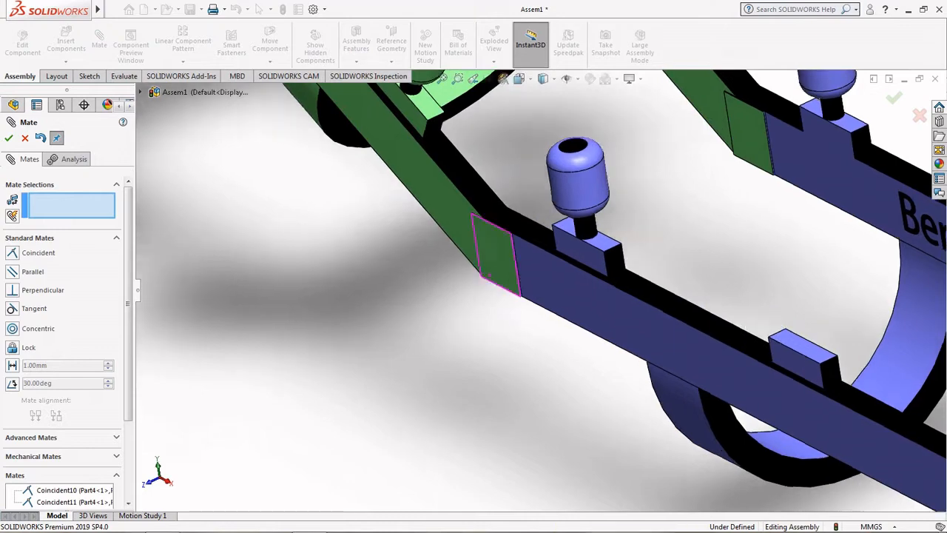
{"action": "middle_click_drag", "start_coordinate": [489, 275], "coordinate": [651, 270]}
{"action": "scroll", "coordinate": [540, 295], "scroll_direction": "up", "scroll_amount": 8}
{"action": "scroll", "coordinate": [538, 293], "scroll_direction": "up", "scroll_amount": 3}
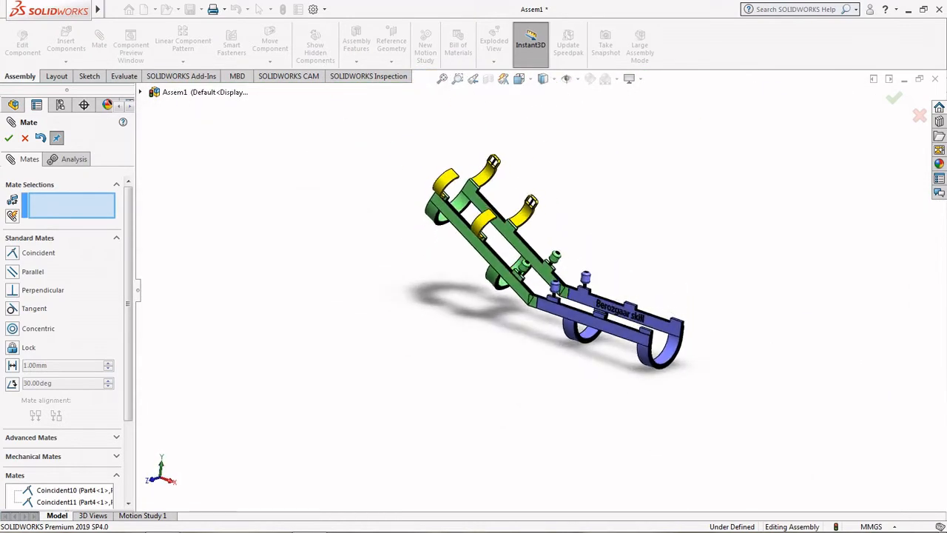
{"action": "scroll", "coordinate": [695, 266], "scroll_direction": "down", "scroll_amount": 3}
{"action": "scroll", "coordinate": [539, 284], "scroll_direction": "up", "scroll_amount": 3}
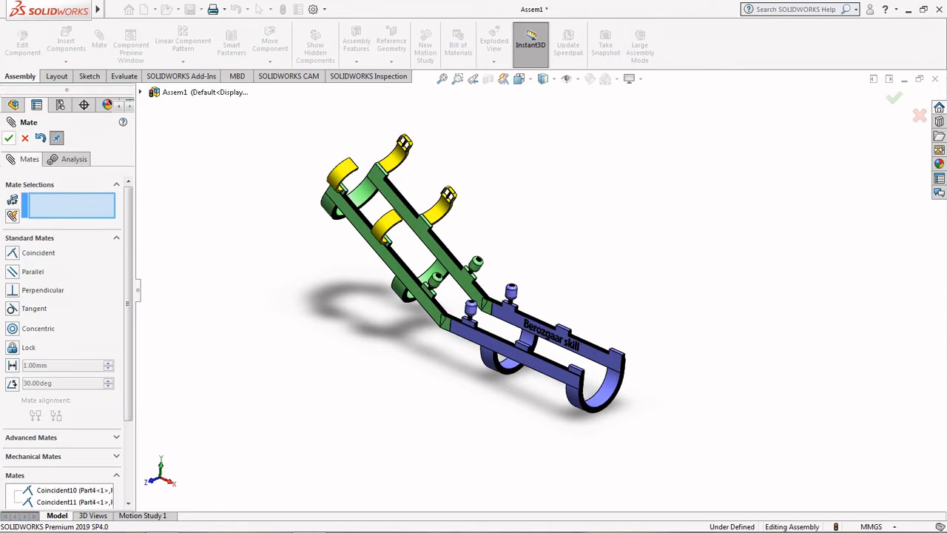
{"action": "left_click", "coordinate": [9, 139]}
{"action": "scroll", "coordinate": [671, 281], "scroll_direction": "up", "scroll_amount": 3}
{"action": "scroll", "coordinate": [537, 292], "scroll_direction": "down", "scroll_amount": 3}
{"action": "scroll", "coordinate": [537, 291], "scroll_direction": "up", "scroll_amount": 3}
{"action": "scroll", "coordinate": [614, 315], "scroll_direction": "down", "scroll_amount": 5}
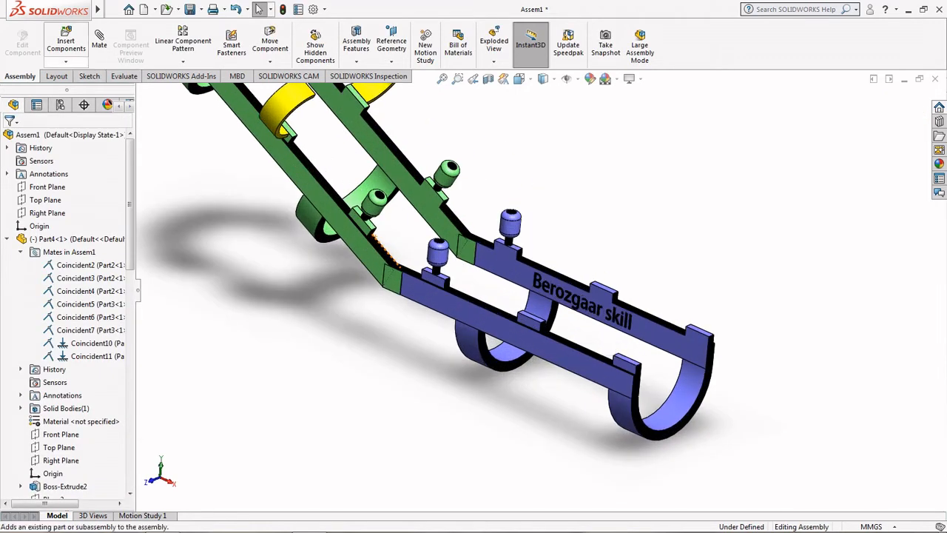
Step: Insert Part2 beside the end tab of Part1's lettered rail and start the Mate command
{"action": "left_click", "coordinate": [66, 61]}
{"action": "left_click", "coordinate": [93, 74]}
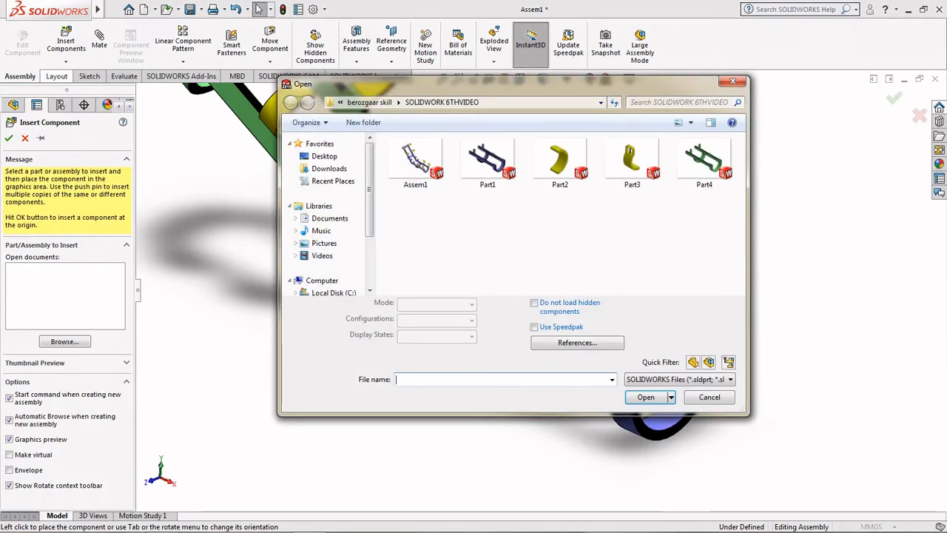
{"action": "double_click", "coordinate": [560, 164]}
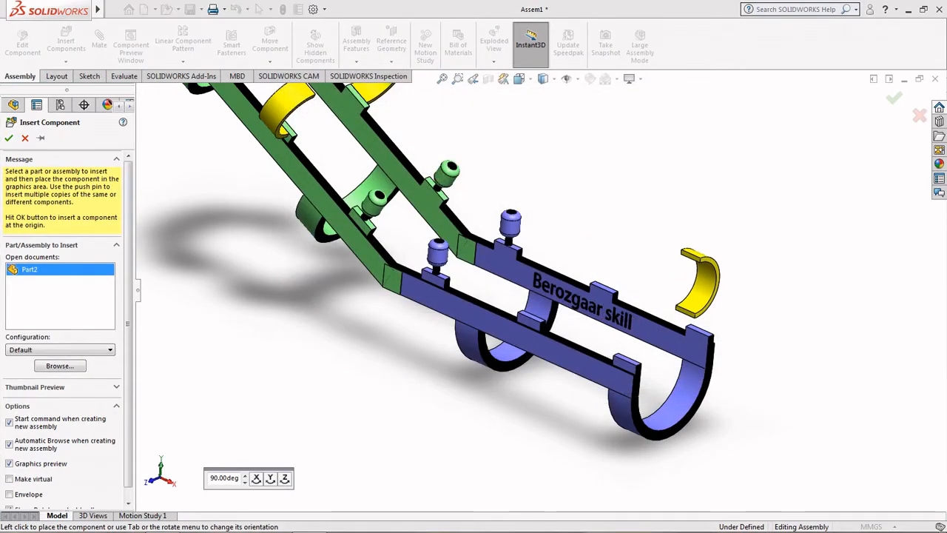
{"action": "left_click", "coordinate": [695, 282]}
{"action": "scroll", "coordinate": [696, 282], "scroll_direction": "up", "scroll_amount": 3}
{"action": "middle_click_drag", "start_coordinate": [636, 289], "coordinate": [573, 296]}
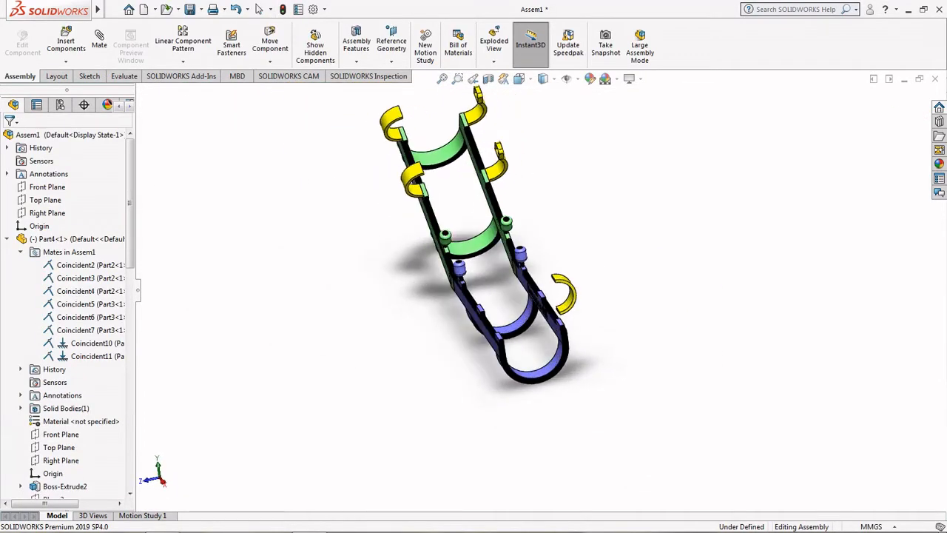
{"action": "left_click", "coordinate": [99, 45]}
{"action": "scroll", "coordinate": [511, 287], "scroll_direction": "down", "scroll_amount": 7}
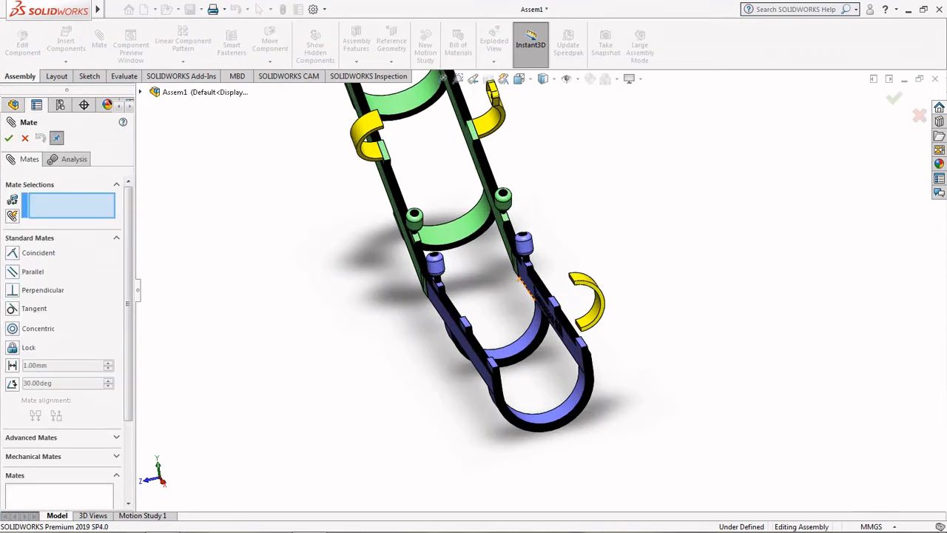
{"action": "middle_click_drag", "start_coordinate": [511, 287], "coordinate": [555, 272]}
{"action": "left_click", "coordinate": [656, 351]}
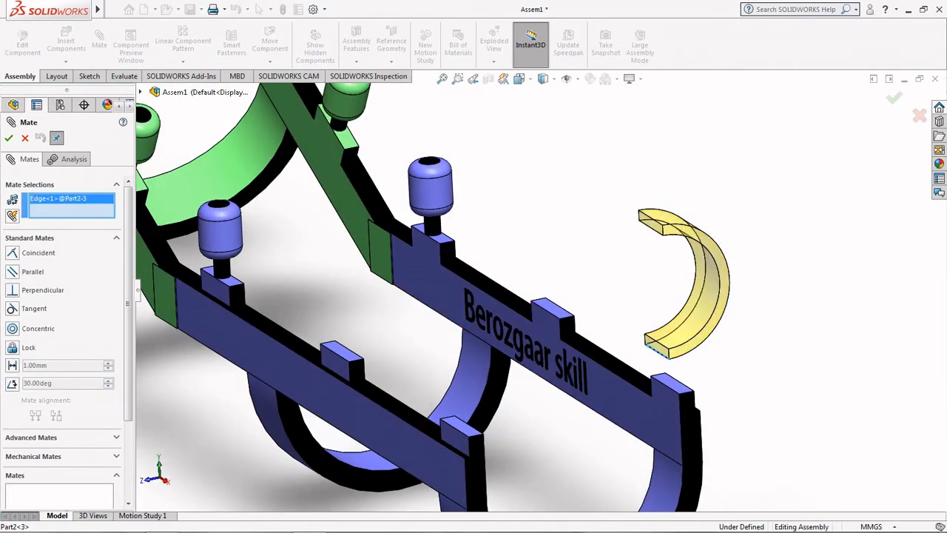
{"action": "middle_click_drag", "start_coordinate": [638, 413], "coordinate": [514, 415]}
{"action": "scroll", "coordinate": [576, 414], "scroll_direction": "down", "scroll_amount": 5}
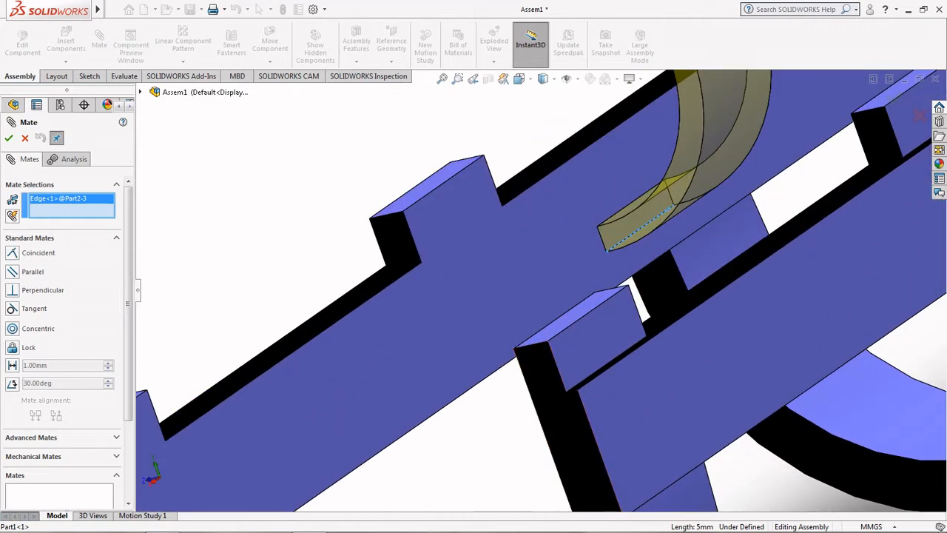
{"action": "right_click", "coordinate": [84, 198]}
{"action": "left_click", "coordinate": [111, 205]}
Step: Add a coincident mate between the outer side face of the lettered rail's end tab and the new Part2 strap's end face
{"action": "left_click", "coordinate": [586, 337]}
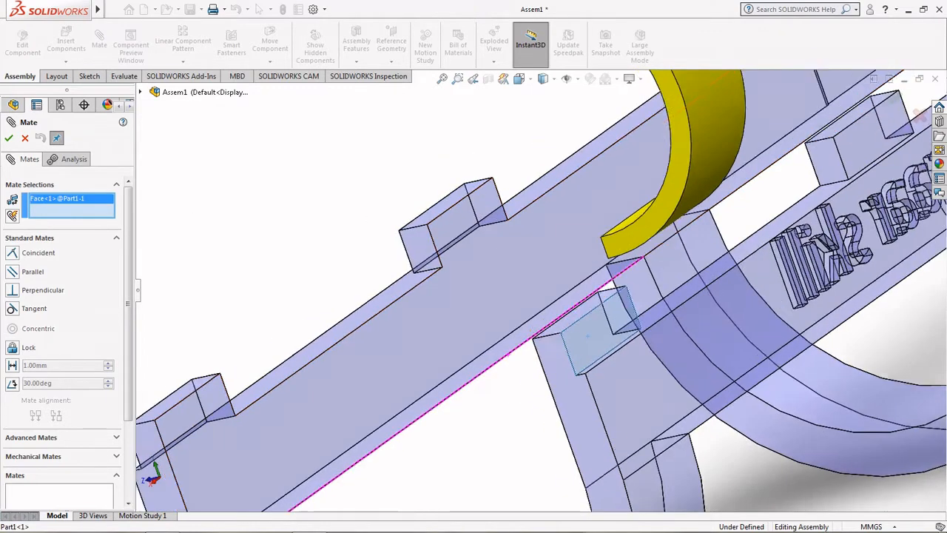
{"action": "middle_click_drag", "start_coordinate": [511, 352], "coordinate": [565, 338]}
{"action": "scroll", "coordinate": [565, 334], "scroll_direction": "up", "scroll_amount": 5}
{"action": "middle_click_drag", "start_coordinate": [658, 244], "coordinate": [688, 194]}
{"action": "scroll", "coordinate": [688, 194], "scroll_direction": "down", "scroll_amount": 2}
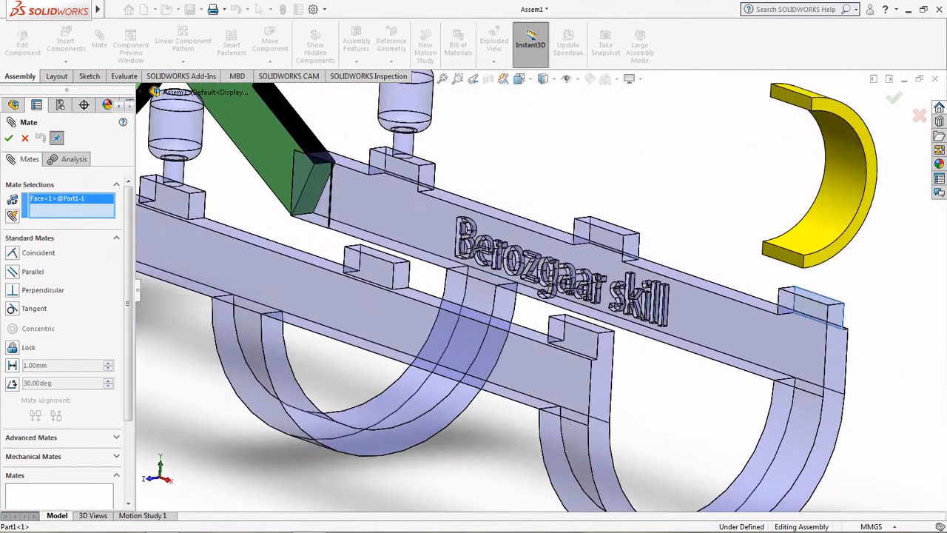
{"action": "left_click", "coordinate": [782, 253]}
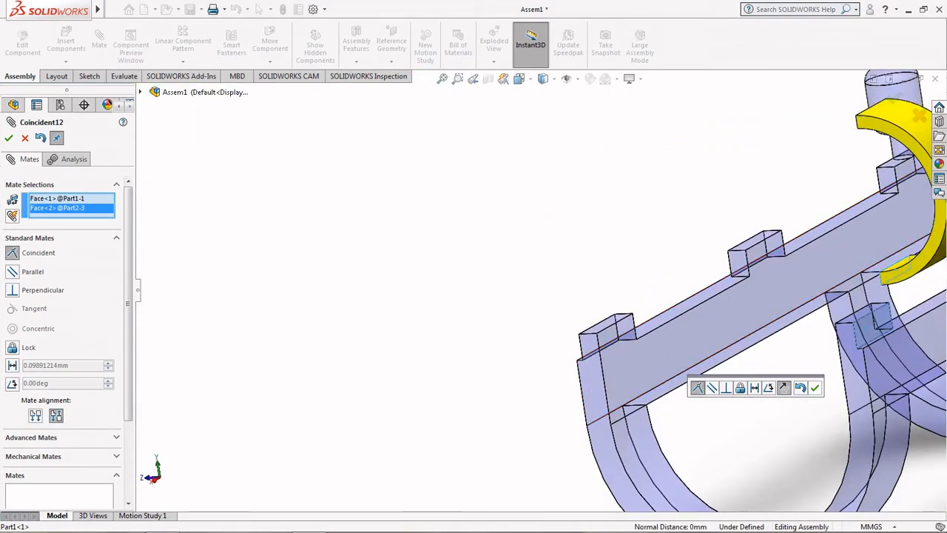
{"action": "left_click", "coordinate": [814, 387]}
Step: Add a coincident mate between the short side edge of Part2's end face and the outer vertical edge of the lettered rail's end tab
{"action": "scroll", "coordinate": [812, 381], "scroll_direction": "up", "scroll_amount": 4}
{"action": "middle_click_drag", "start_coordinate": [807, 370], "coordinate": [868, 366]}
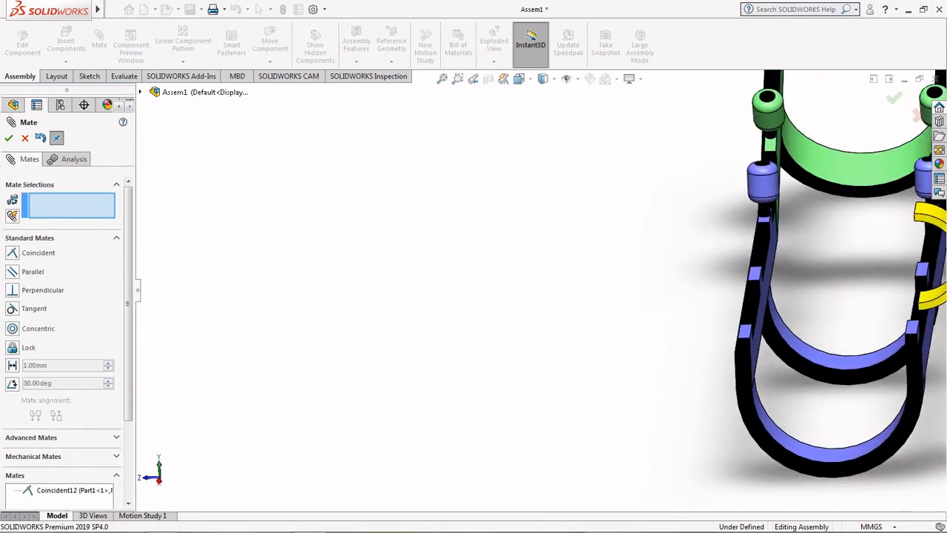
{"action": "scroll", "coordinate": [710, 329], "scroll_direction": "up", "scroll_amount": 2}
{"action": "middle_click_drag", "start_coordinate": [696, 327], "coordinate": [748, 324]}
{"action": "scroll", "coordinate": [862, 317], "scroll_direction": "down", "scroll_amount": 7}
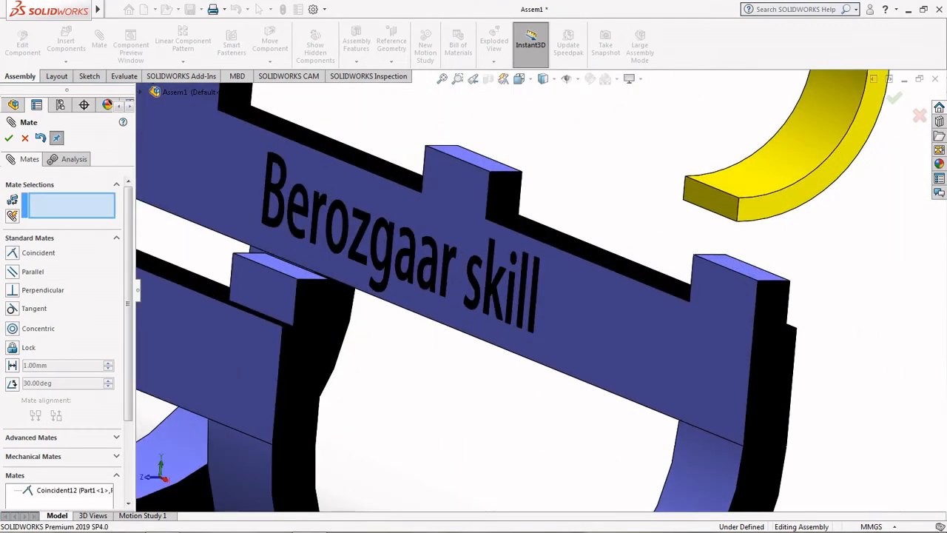
{"action": "scroll", "coordinate": [814, 311], "scroll_direction": "down", "scroll_amount": 2}
{"action": "left_click", "coordinate": [722, 189]}
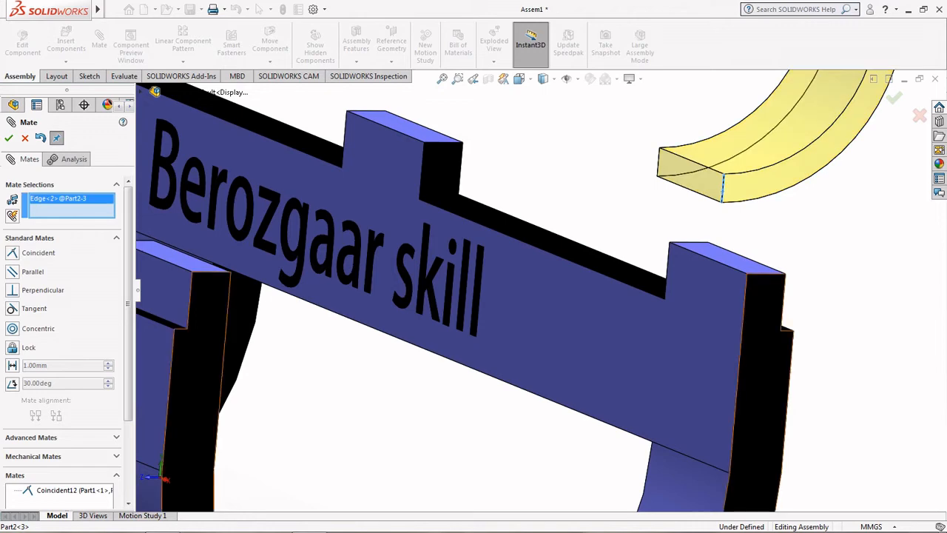
{"action": "left_click", "coordinate": [782, 296]}
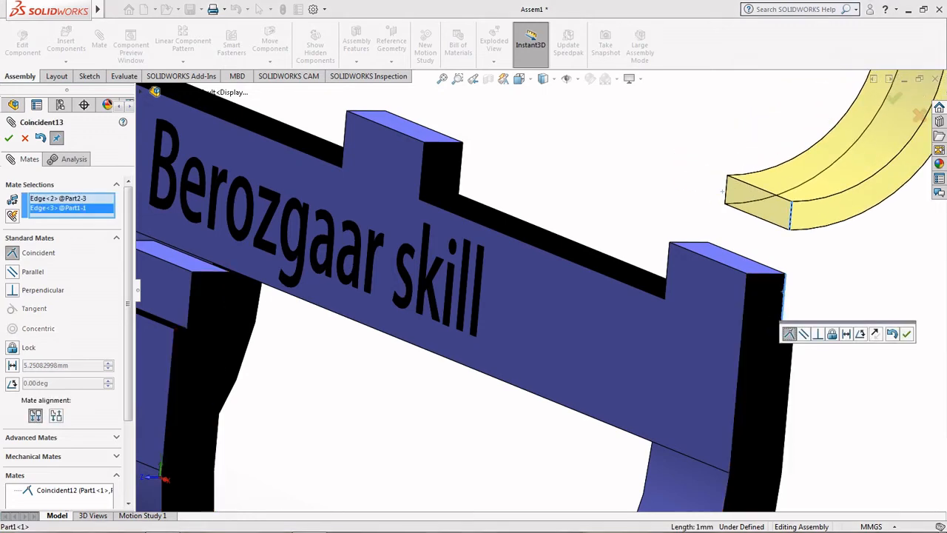
{"action": "key", "text": "Return"}
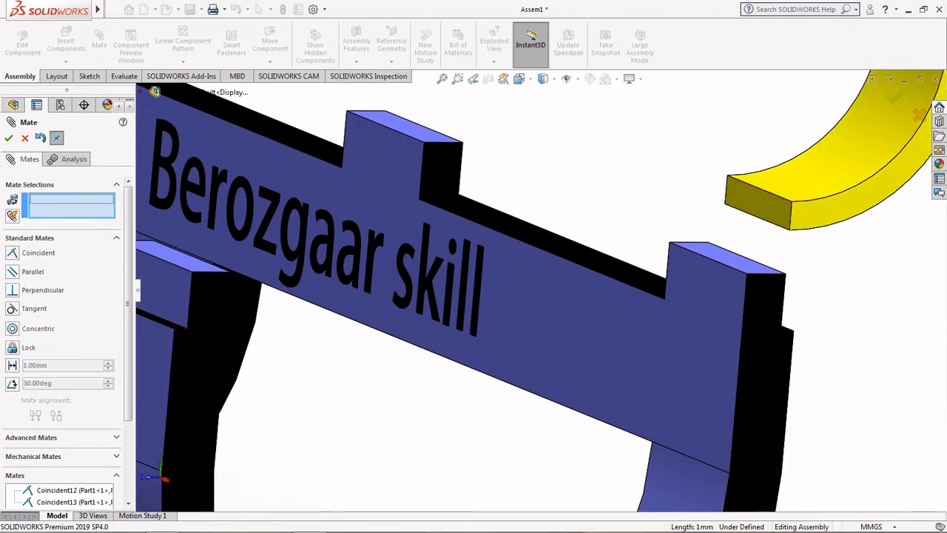
Step: Add a coincident mate between the end tab's outer top edge and the upper edge of Part2's end face, and end the Mate command
{"action": "left_click", "coordinate": [747, 257]}
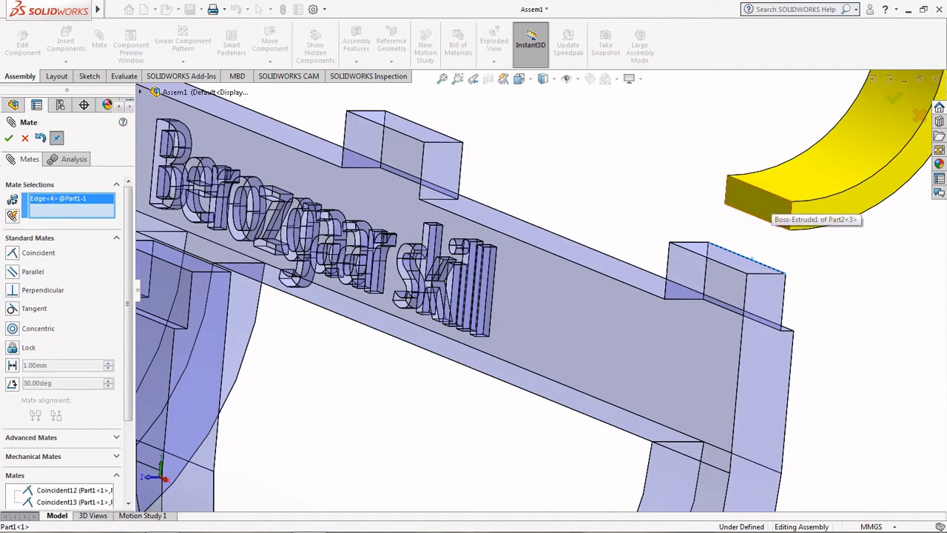
{"action": "left_click", "coordinate": [769, 210]}
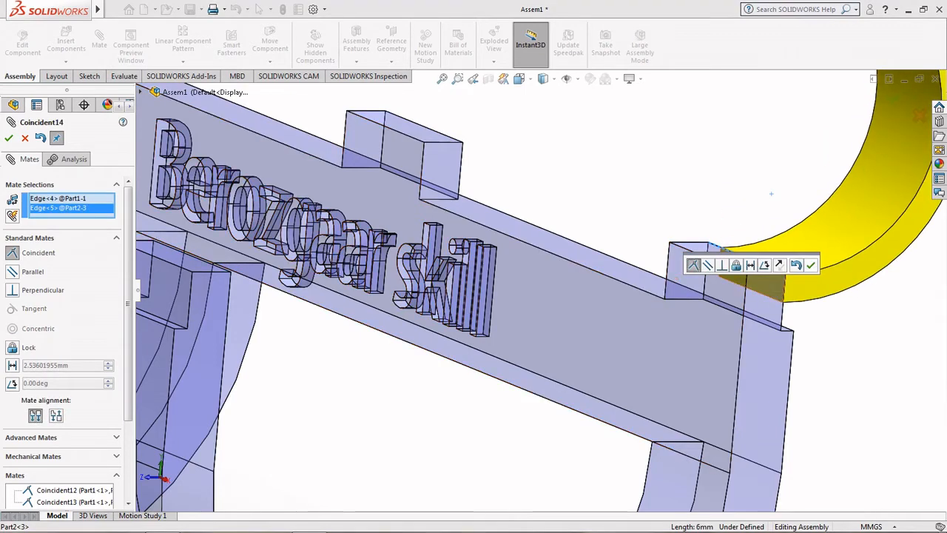
{"action": "key", "text": "Return"}
{"action": "scroll", "coordinate": [580, 360], "scroll_direction": "up", "scroll_amount": 13}
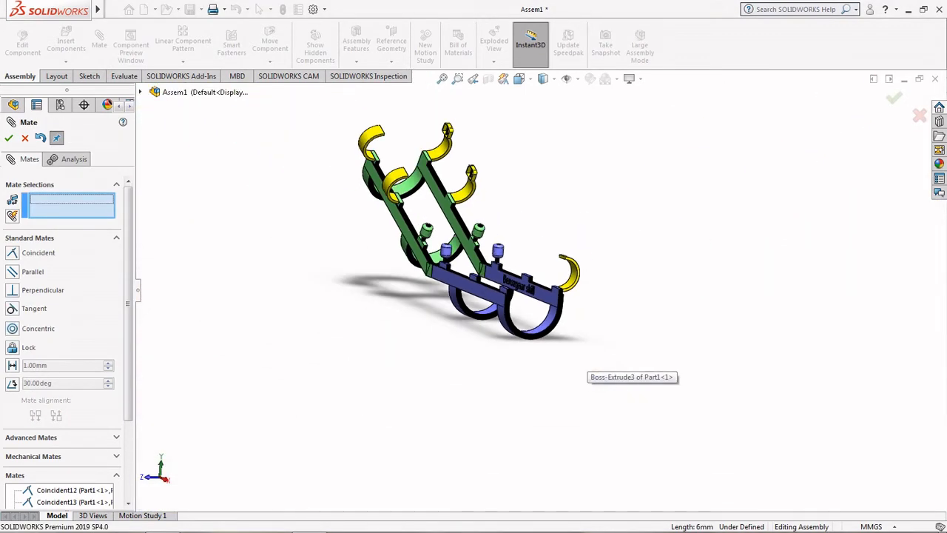
{"action": "scroll", "coordinate": [373, 205], "scroll_direction": "down", "scroll_amount": 1}
{"action": "middle_click_drag", "start_coordinate": [480, 288], "coordinate": [510, 310]}
{"action": "scroll", "coordinate": [529, 244], "scroll_direction": "down", "scroll_amount": 3}
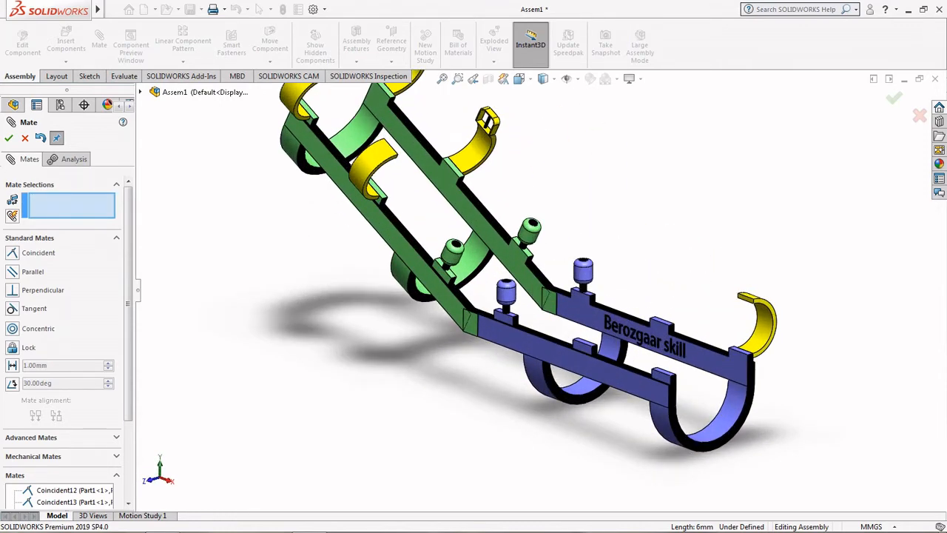
{"action": "left_click", "coordinate": [9, 138]}
Step: Insert Part3 beside Part1's front rail and start the Mate command
{"action": "left_click", "coordinate": [66, 61]}
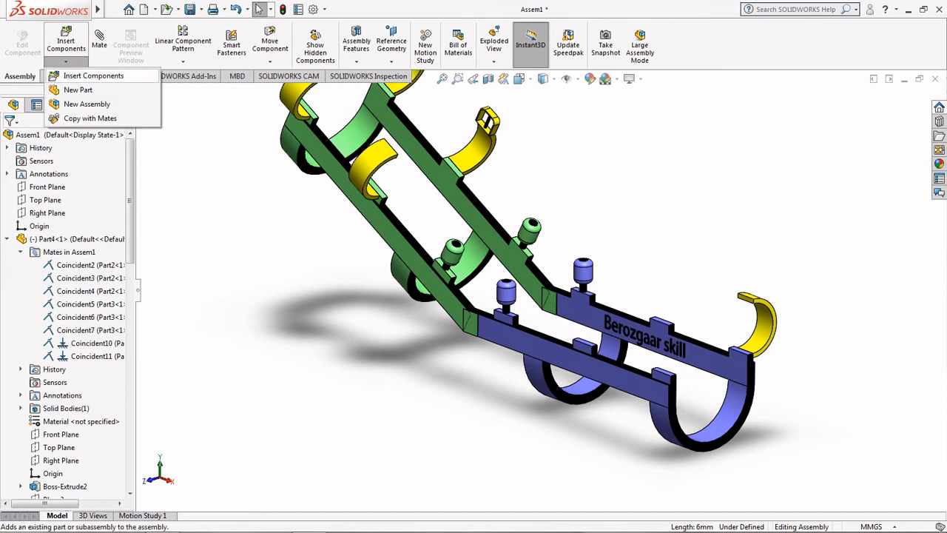
{"action": "left_click", "coordinate": [86, 74]}
{"action": "double_click", "coordinate": [632, 161]}
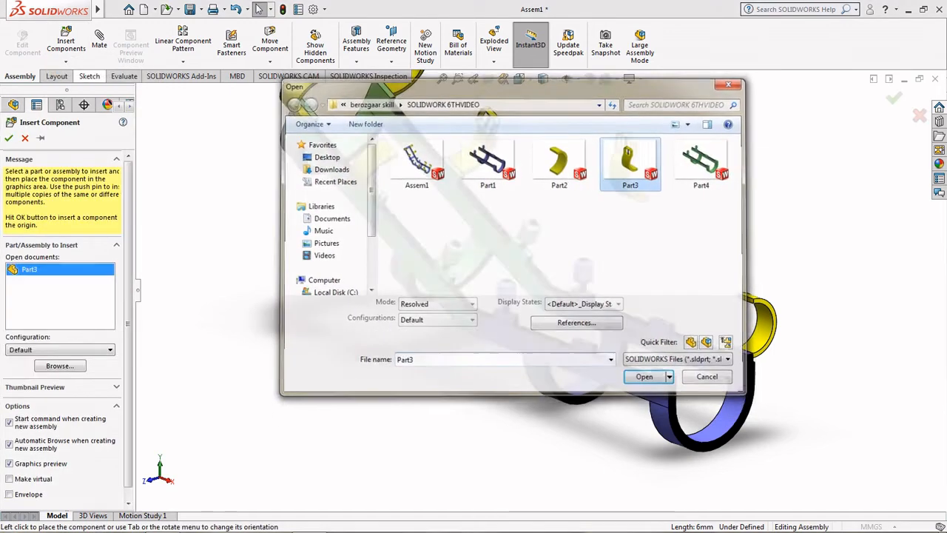
{"action": "key", "text": "Escape"}
{"action": "scroll", "coordinate": [544, 325], "scroll_direction": "up", "scroll_amount": 2}
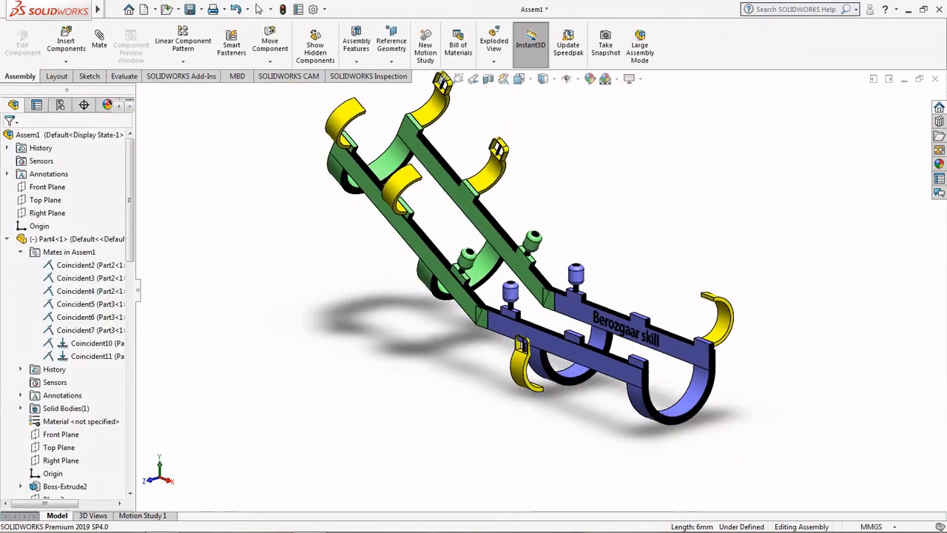
{"action": "mouse_move", "coordinate": [543, 325]}
{"action": "middle_mouse_down"}
{"action": "mouse_move", "coordinate": [474, 332]}
{"action": "mouse_move", "coordinate": [528, 330]}
{"action": "middle_mouse_up"}
{"action": "scroll", "coordinate": [562, 325], "scroll_direction": "down", "scroll_amount": 2}
{"action": "scroll", "coordinate": [559, 369], "scroll_direction": "down", "scroll_amount": 2}
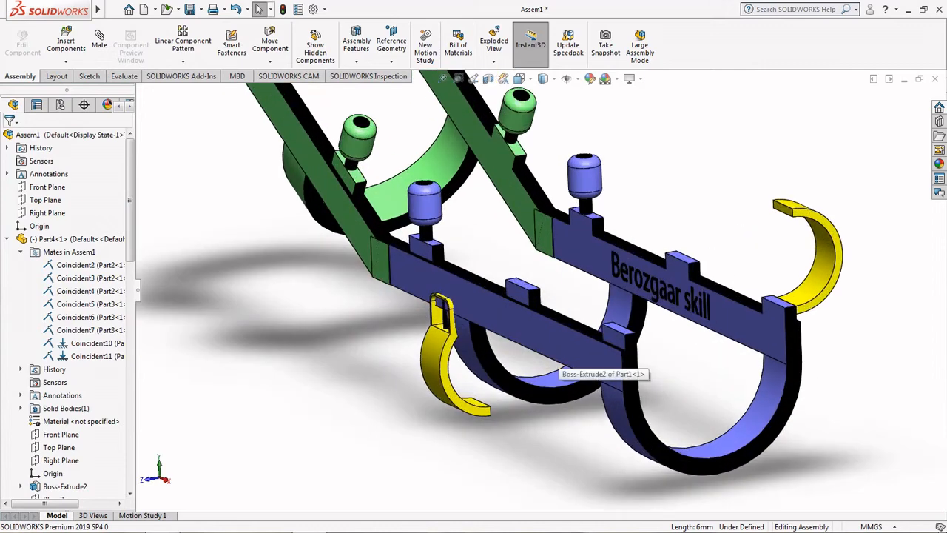
{"action": "left_click", "coordinate": [99, 40]}
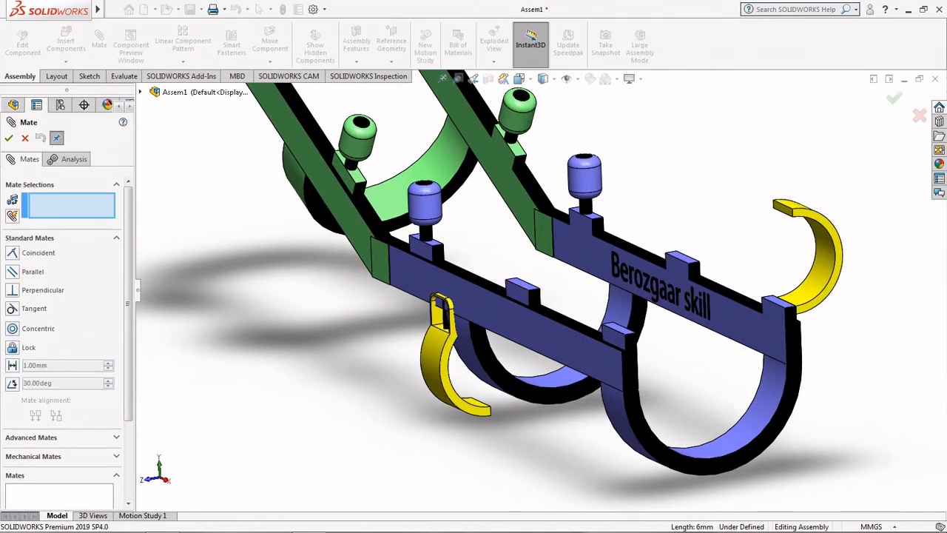
{"action": "scroll", "coordinate": [613, 346], "scroll_direction": "down", "scroll_amount": 3}
{"action": "scroll", "coordinate": [616, 342], "scroll_direction": "down", "scroll_amount": 2}
Step: Try to add a coincident mate between the outer side face of the front rail's end tab and an end edge of the new Part3
{"action": "left_click", "coordinate": [609, 314]}
{"action": "scroll", "coordinate": [471, 370], "scroll_direction": "up", "scroll_amount": 8}
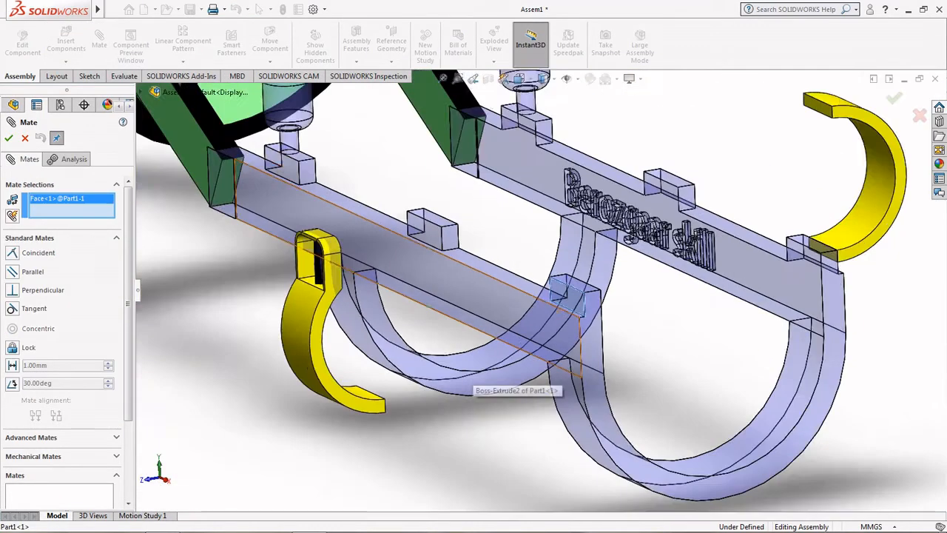
{"action": "middle_click_drag", "start_coordinate": [471, 370], "coordinate": [405, 411]}
{"action": "scroll", "coordinate": [405, 411], "scroll_direction": "down", "scroll_amount": 3}
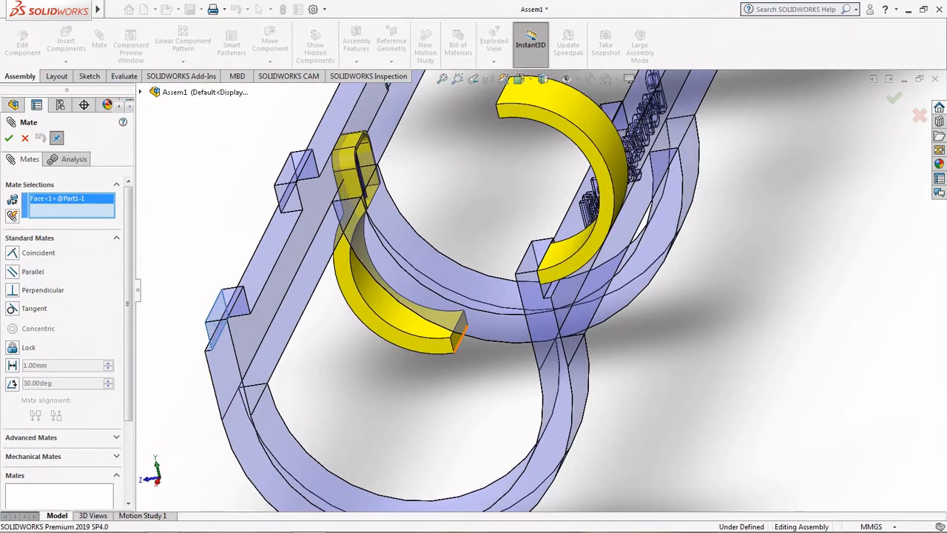
{"action": "left_click", "coordinate": [459, 338]}
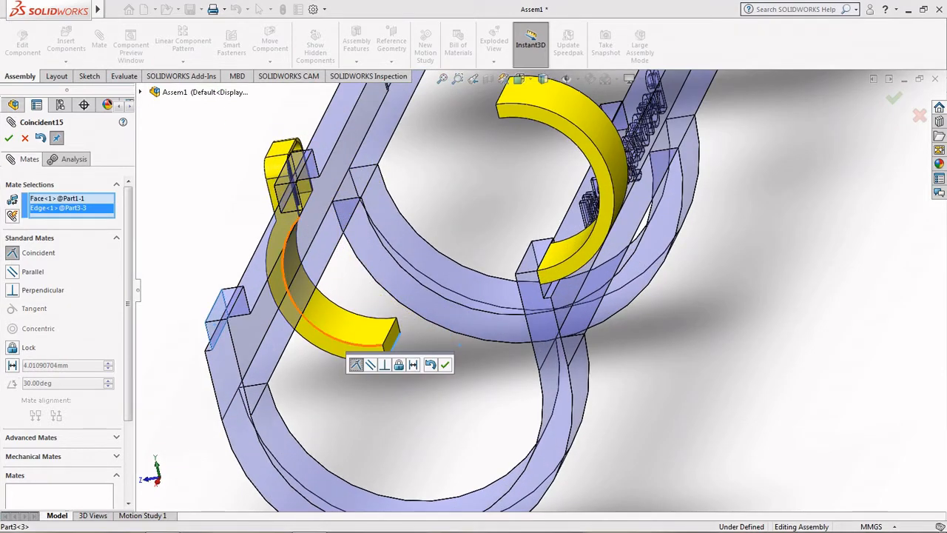
{"action": "left_click", "coordinate": [445, 364]}
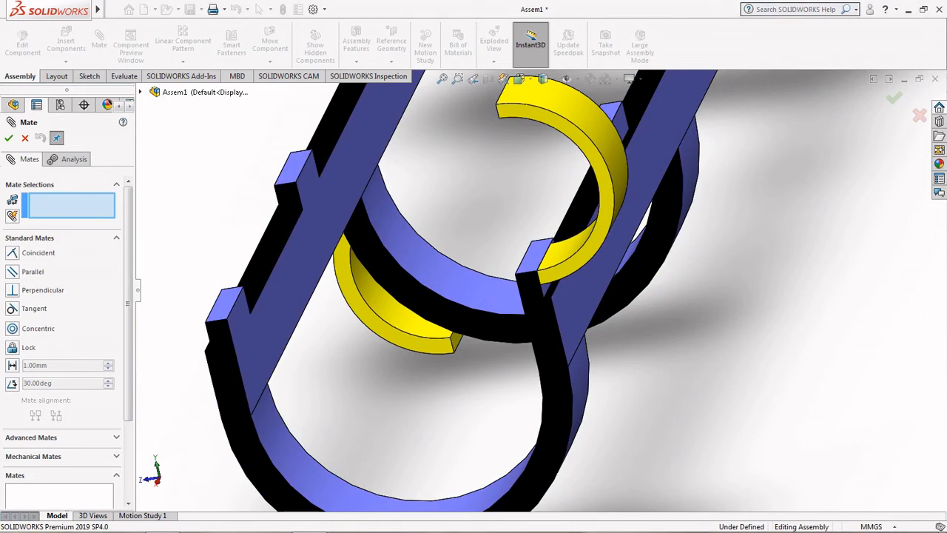
Step: Add a coincident mate between the end face of the new Part3 and the outer side face of the front rail's end tab
{"action": "left_click", "coordinate": [459, 335]}
{"action": "scroll", "coordinate": [459, 335], "scroll_direction": "up", "scroll_amount": 4}
{"action": "middle_click_drag", "start_coordinate": [460, 334], "coordinate": [568, 259]}
{"action": "left_click", "coordinate": [568, 259]}
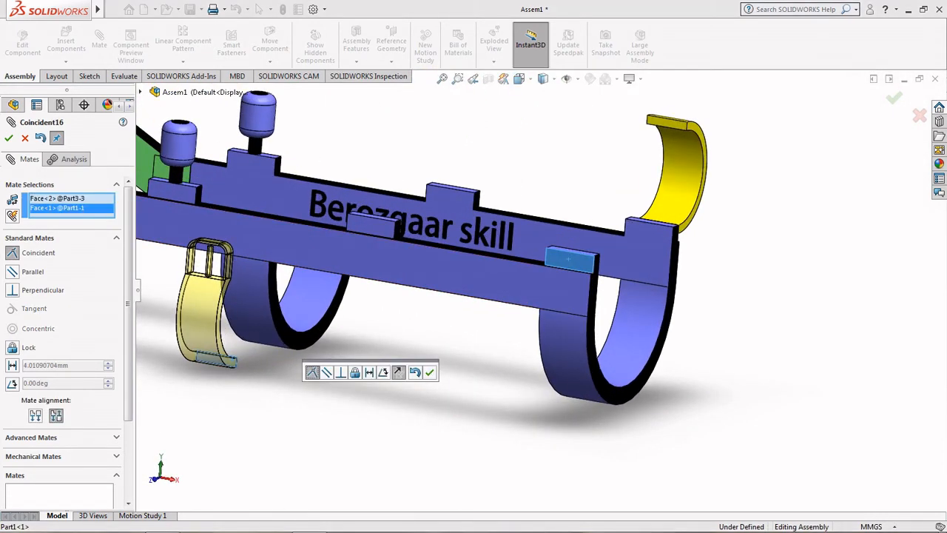
{"action": "key", "text": "Return"}
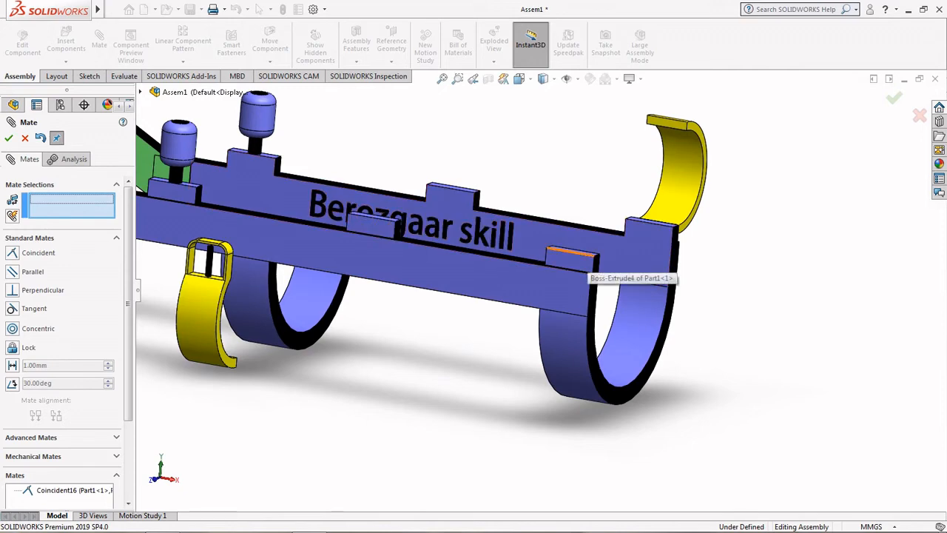
Step: Add a coincident mate between the end tab's outer vertical edge and the short side edge of Part3's end face
{"action": "scroll", "coordinate": [590, 264], "scroll_direction": "up", "scroll_amount": 1}
{"action": "left_click_drag", "start_coordinate": [590, 265], "coordinate": [569, 268]}
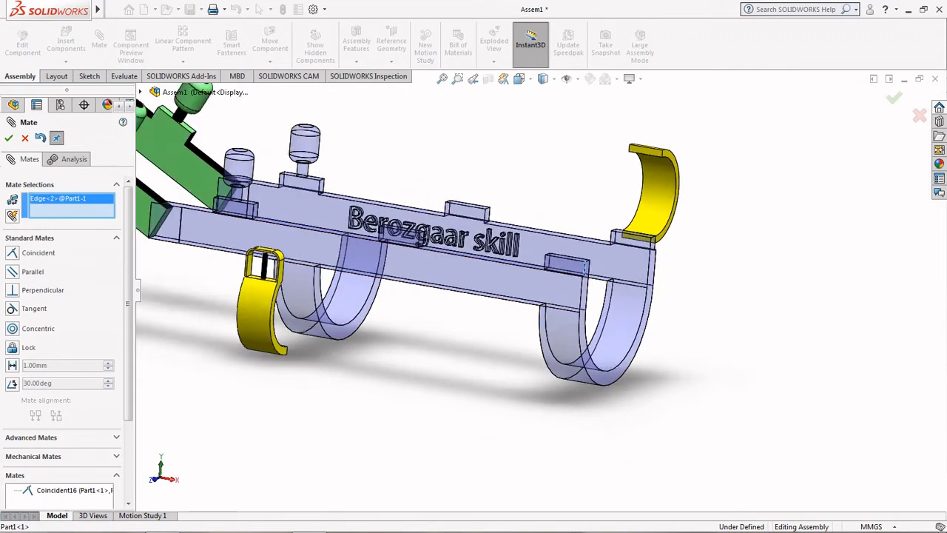
{"action": "middle_click_drag", "start_coordinate": [570, 267], "coordinate": [485, 285]}
{"action": "scroll", "coordinate": [251, 326], "scroll_direction": "down", "scroll_amount": 5}
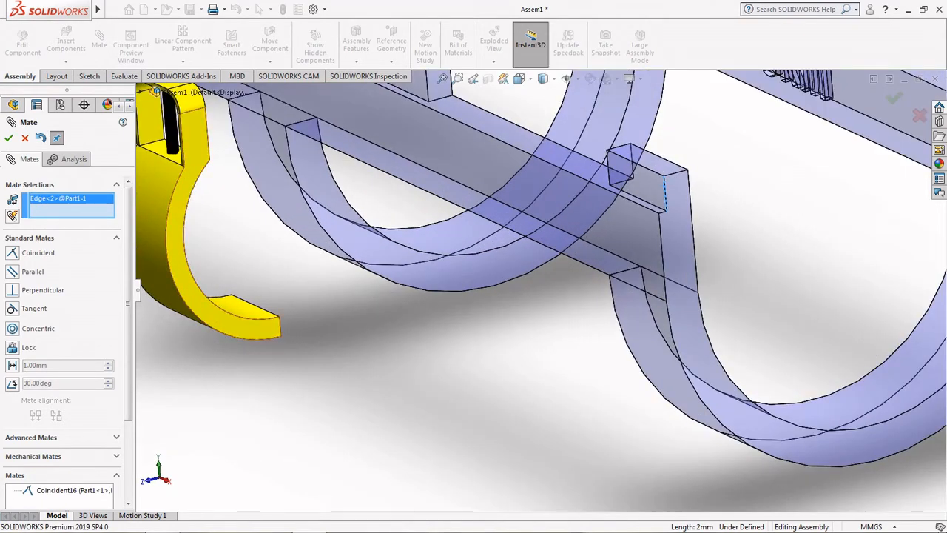
{"action": "left_click", "coordinate": [279, 324]}
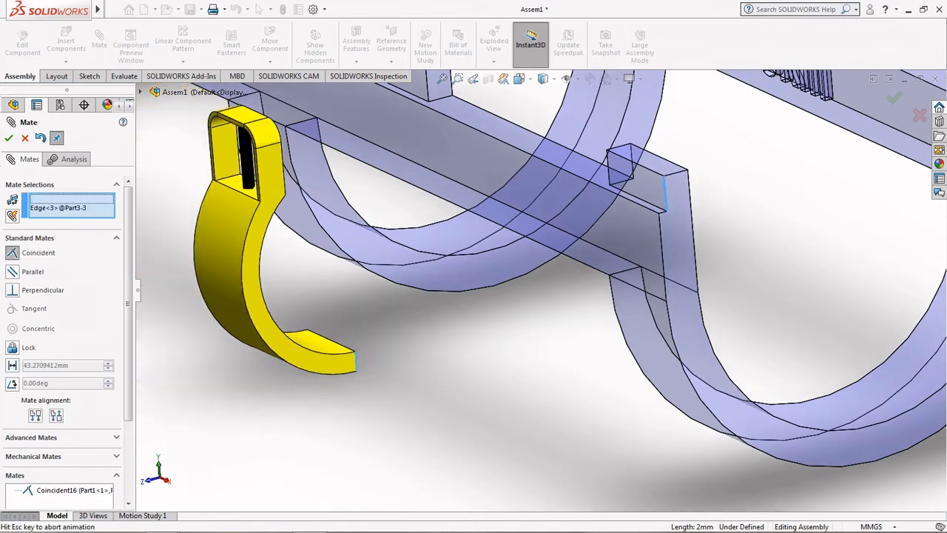
{"action": "left_click", "coordinate": [360, 403]}
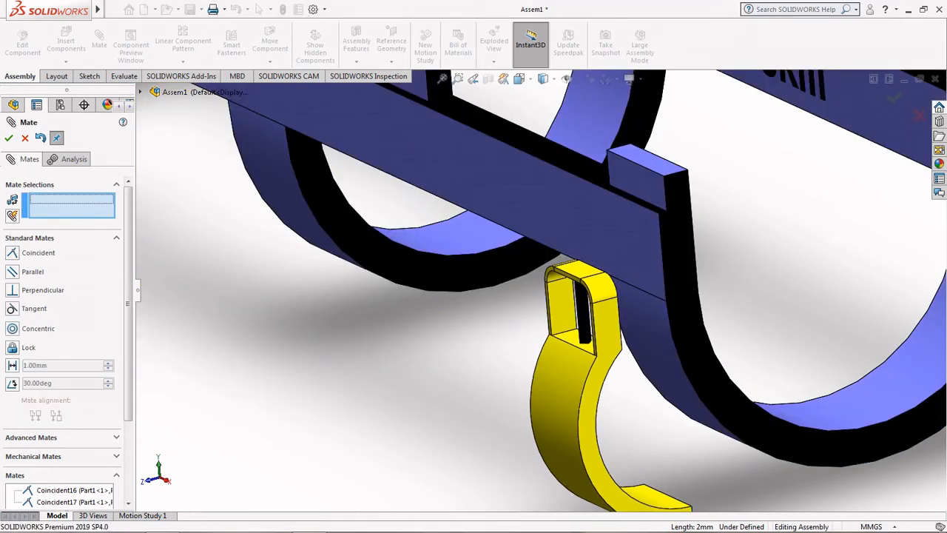
Step: Add a coincident mate between the end tab's outer top edge and the upper edge of Part3's end face, and end the Mate command
{"action": "scroll", "coordinate": [536, 288], "scroll_direction": "up", "scroll_amount": 2}
{"action": "middle_click_drag", "start_coordinate": [640, 299], "coordinate": [591, 303]}
{"action": "scroll", "coordinate": [591, 303], "scroll_direction": "down", "scroll_amount": 1}
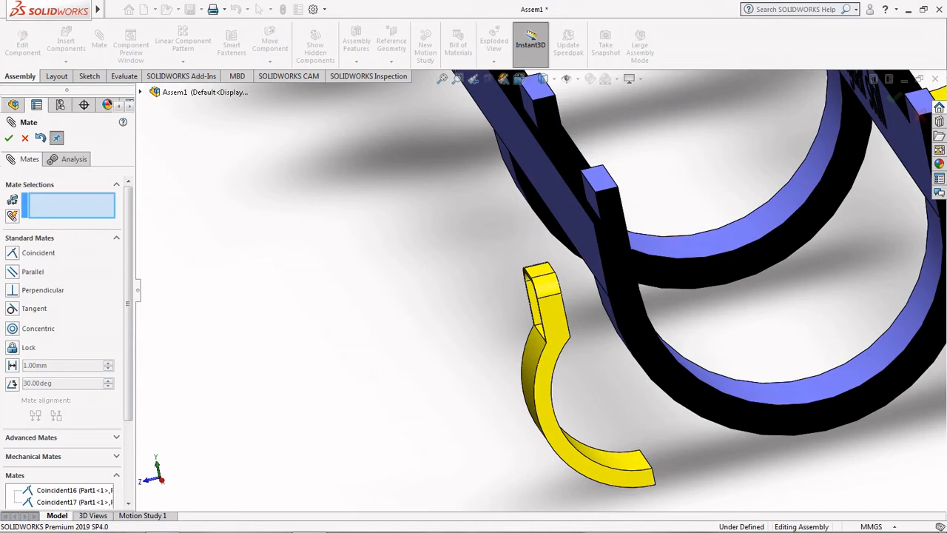
{"action": "scroll", "coordinate": [573, 230], "scroll_direction": "down", "scroll_amount": 1}
{"action": "middle_click_drag", "start_coordinate": [592, 240], "coordinate": [688, 249]}
{"action": "scroll", "coordinate": [692, 250], "scroll_direction": "up", "scroll_amount": 2}
{"action": "scroll", "coordinate": [691, 250], "scroll_direction": "down", "scroll_amount": 1}
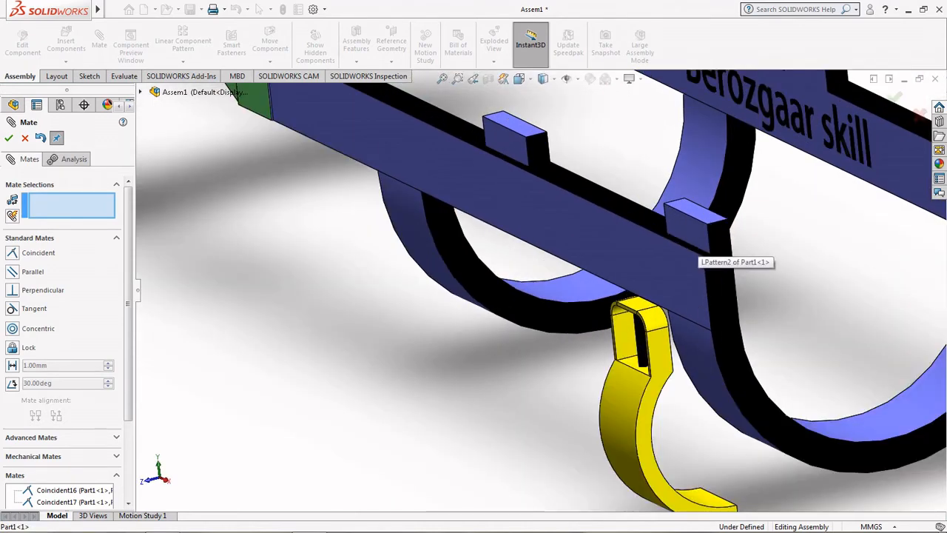
{"action": "left_click", "coordinate": [690, 231]}
{"action": "scroll", "coordinate": [689, 230], "scroll_direction": "up", "scroll_amount": 2}
{"action": "middle_click_drag", "start_coordinate": [689, 231], "coordinate": [639, 431]}
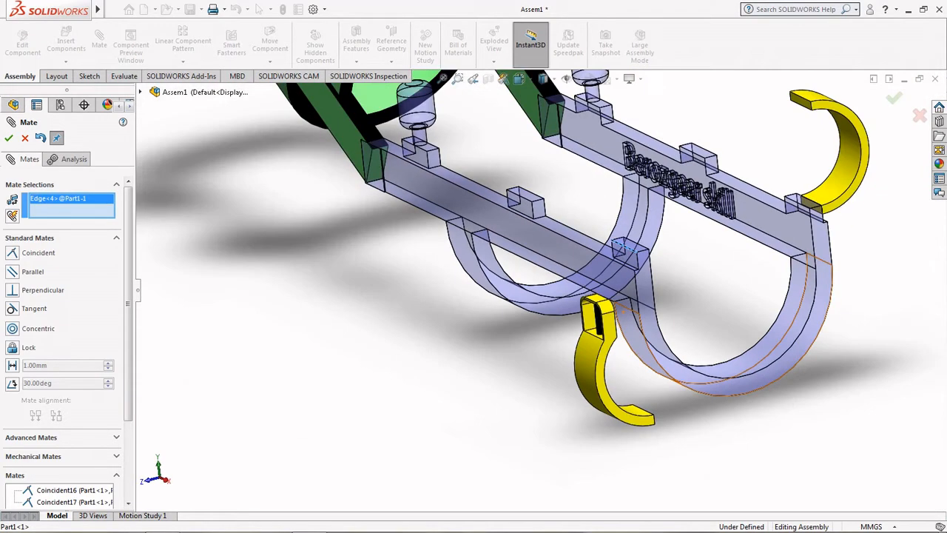
{"action": "scroll", "coordinate": [639, 431], "scroll_direction": "down", "scroll_amount": 3}
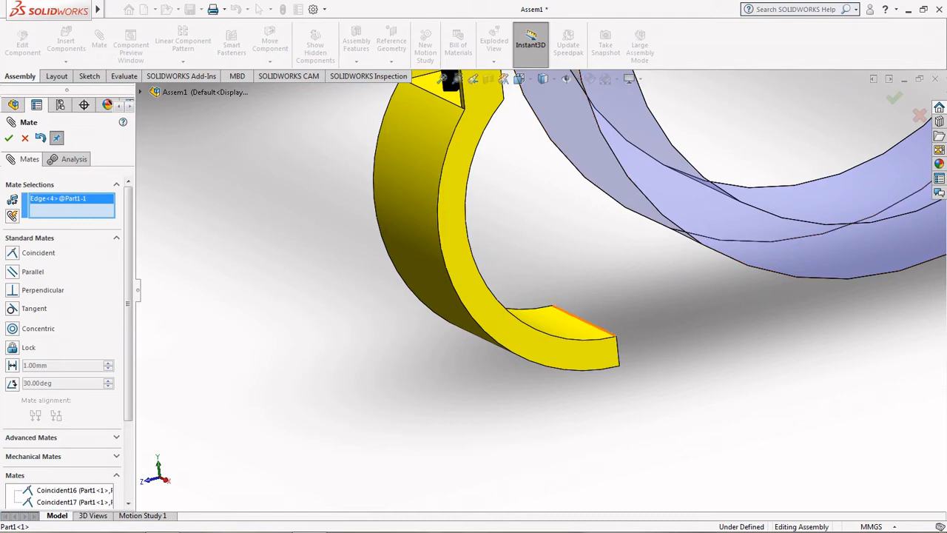
{"action": "left_click", "coordinate": [584, 326]}
{"action": "left_click", "coordinate": [731, 385]}
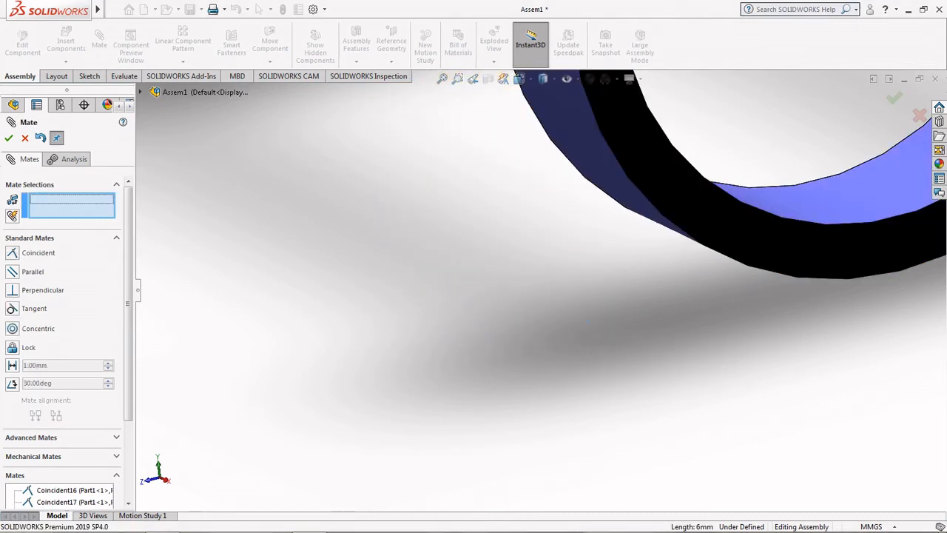
{"action": "scroll", "coordinate": [730, 386], "scroll_direction": "up", "scroll_amount": 6}
{"action": "scroll", "coordinate": [485, 213], "scroll_direction": "down", "scroll_amount": 5}
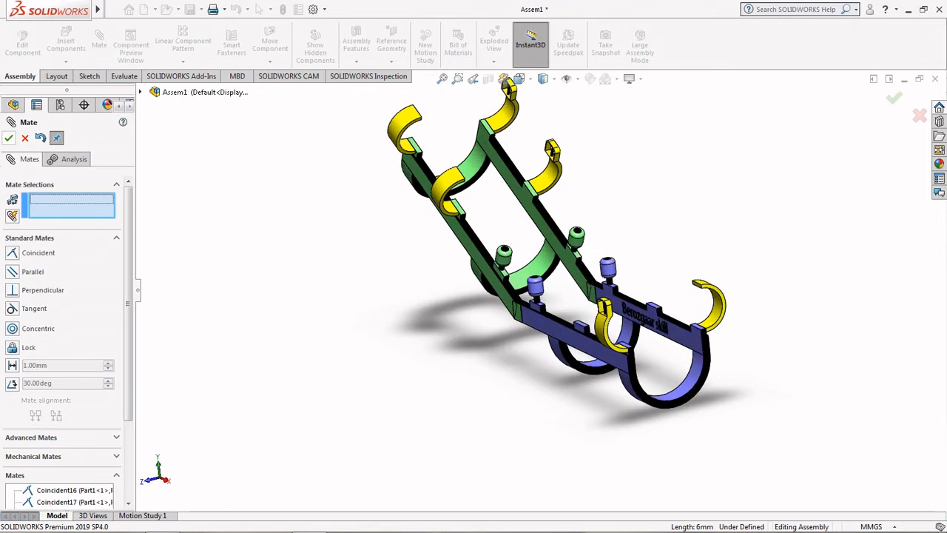
{"action": "left_click", "coordinate": [9, 138]}
Step: Set up a linear component pattern along the front rail's long upper edge, with its direction reversed towards the joint with Part4
{"action": "scroll", "coordinate": [555, 296], "scroll_direction": "up", "scroll_amount": 2}
{"action": "middle_click_drag", "start_coordinate": [554, 296], "coordinate": [588, 295]}
{"action": "scroll", "coordinate": [560, 295], "scroll_direction": "down", "scroll_amount": 2}
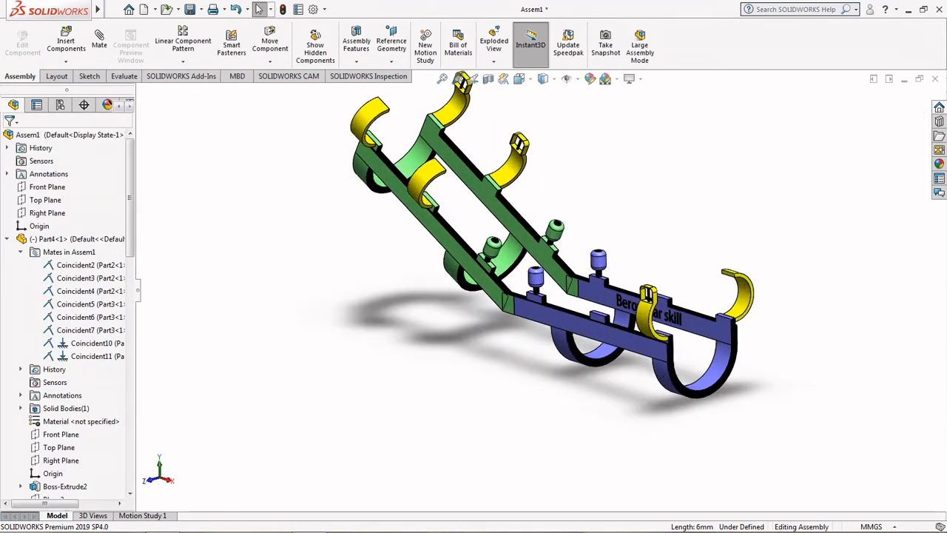
{"action": "left_click", "coordinate": [183, 62]}
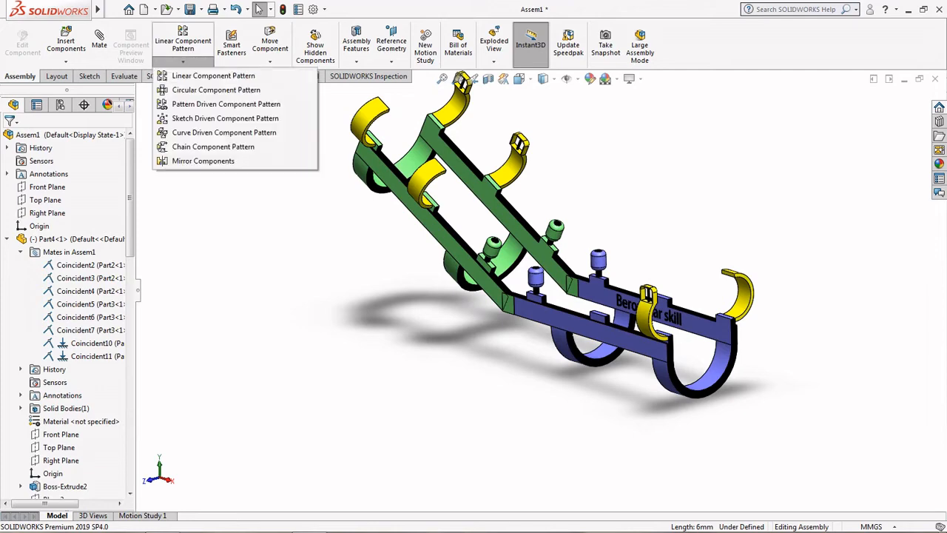
{"action": "left_click", "coordinate": [213, 76]}
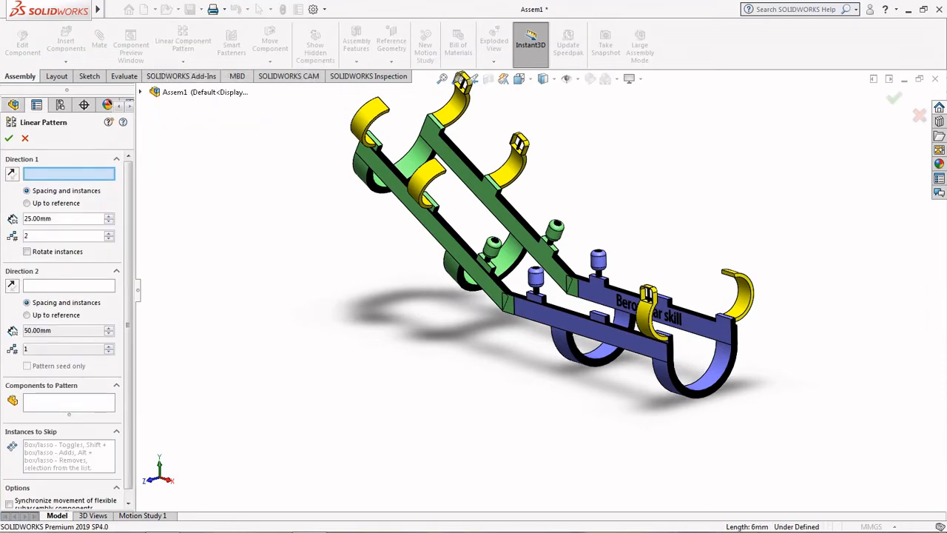
{"action": "scroll", "coordinate": [651, 337], "scroll_direction": "down", "scroll_amount": 5}
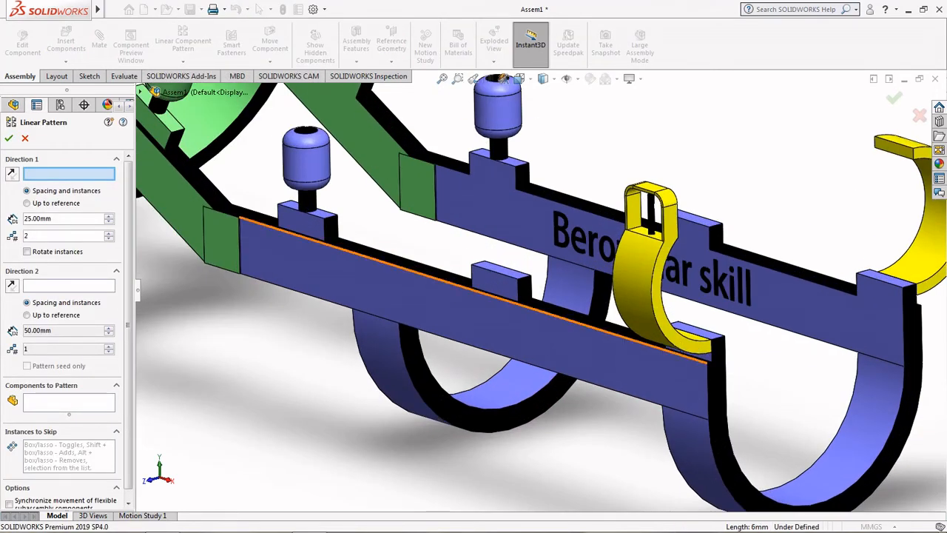
{"action": "left_click", "coordinate": [244, 219]}
{"action": "scroll", "coordinate": [556, 352], "scroll_direction": "up", "scroll_amount": 2}
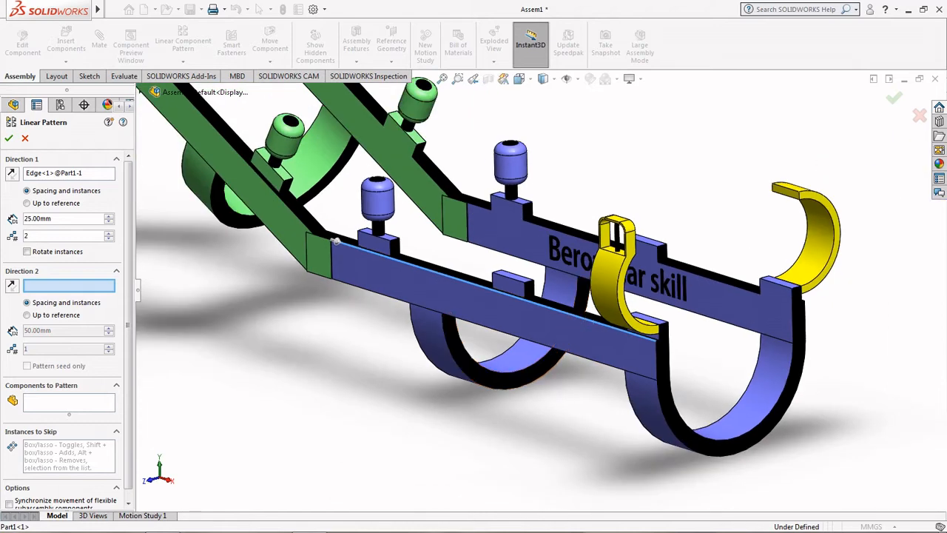
{"action": "scroll", "coordinate": [543, 314], "scroll_direction": "up", "scroll_amount": 6}
{"action": "scroll", "coordinate": [503, 303], "scroll_direction": "down", "scroll_amount": 3}
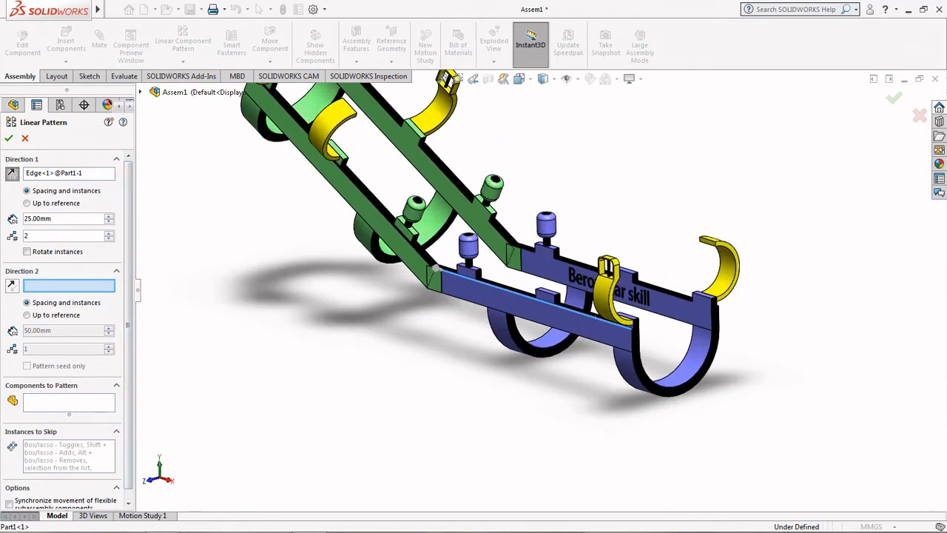
Step: Pattern the end-tab Part3 and Part2 straps with two instances at 25 mm spacing
{"action": "left_click", "coordinate": [69, 402]}
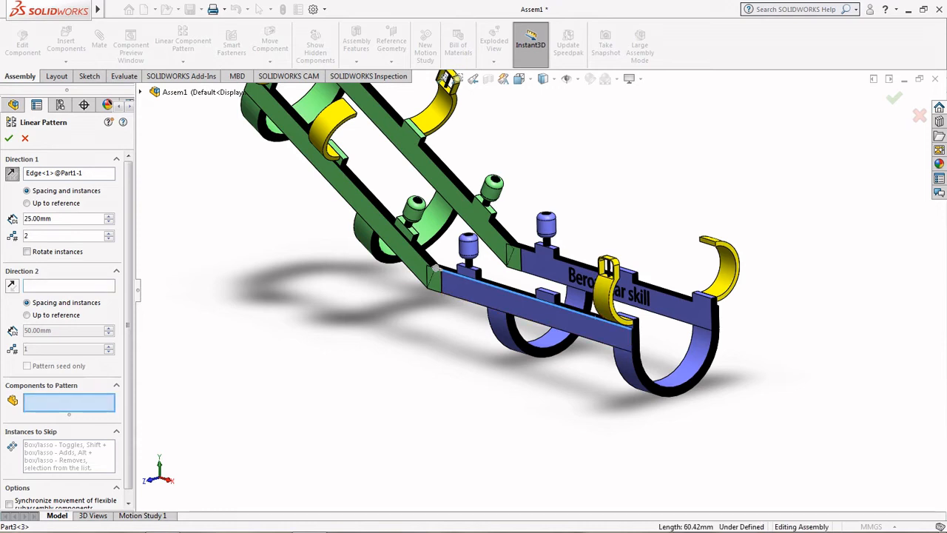
{"action": "left_click", "coordinate": [605, 298]}
{"action": "left_click", "coordinate": [725, 262]}
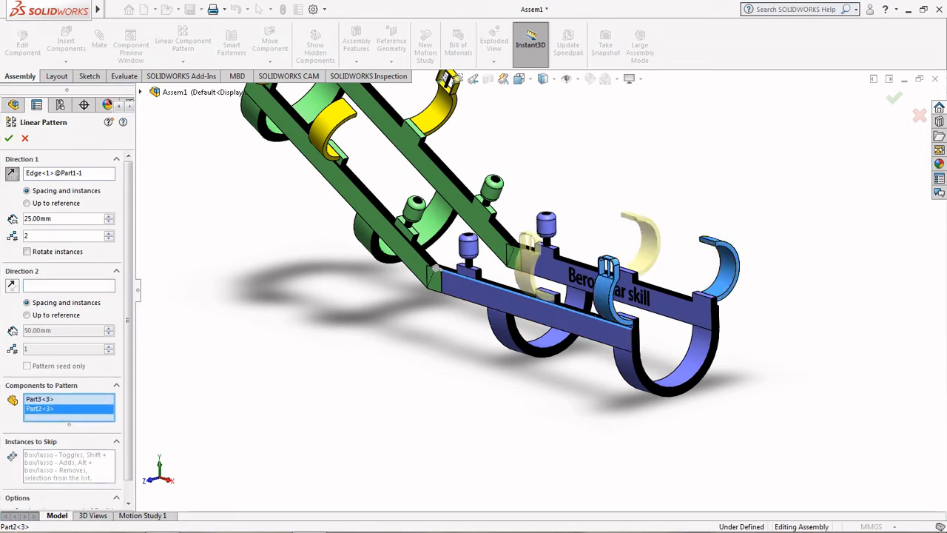
{"action": "left_click", "coordinate": [8, 138]}
Step: Examine the patterned straps from several angles and test the joint by swinging Part4 slightly
{"action": "scroll", "coordinate": [544, 292], "scroll_direction": "up", "scroll_amount": 5}
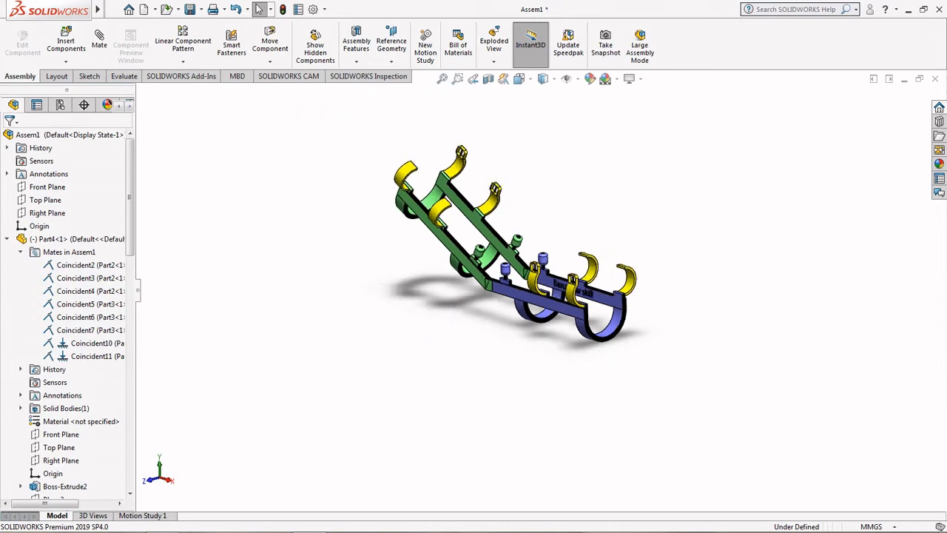
{"action": "middle_click_drag", "start_coordinate": [544, 293], "coordinate": [511, 307]}
{"action": "scroll", "coordinate": [484, 248], "scroll_direction": "down", "scroll_amount": 4}
{"action": "middle_click_drag", "start_coordinate": [510, 275], "coordinate": [534, 244]}
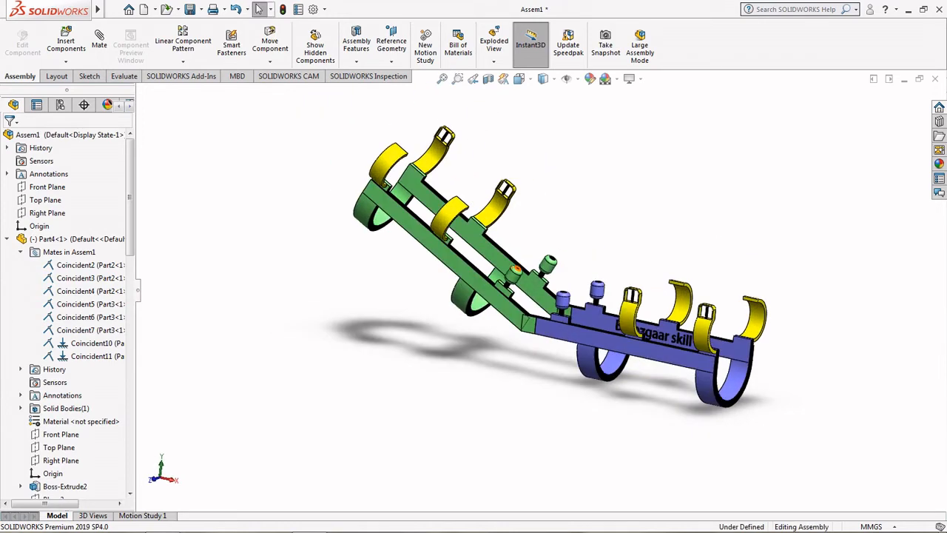
{"action": "scroll", "coordinate": [535, 285], "scroll_direction": "up", "scroll_amount": 3}
{"action": "mouse_move", "coordinate": [535, 285]}
{"action": "middle_mouse_down"}
{"action": "mouse_move", "coordinate": [517, 302]}
{"action": "mouse_move", "coordinate": [534, 270]}
{"action": "mouse_move", "coordinate": [520, 297]}
{"action": "mouse_move", "coordinate": [546, 287]}
{"action": "middle_mouse_up"}
{"action": "scroll", "coordinate": [566, 296], "scroll_direction": "down", "scroll_amount": 2}
{"action": "left_click_drag", "start_coordinate": [410, 261], "coordinate": [440, 251]}
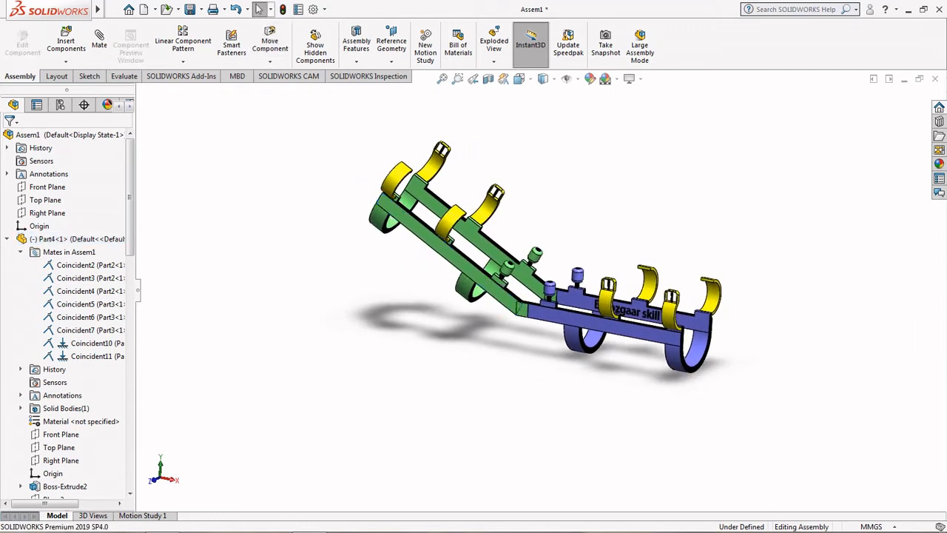
Step: Fix Part1 in place and swing Part4 up about their joint to a steep angle
{"action": "left_click", "coordinate": [577, 326]}
{"action": "right_click", "coordinate": [570, 325]}
{"action": "left_click", "coordinate": [592, 264]}
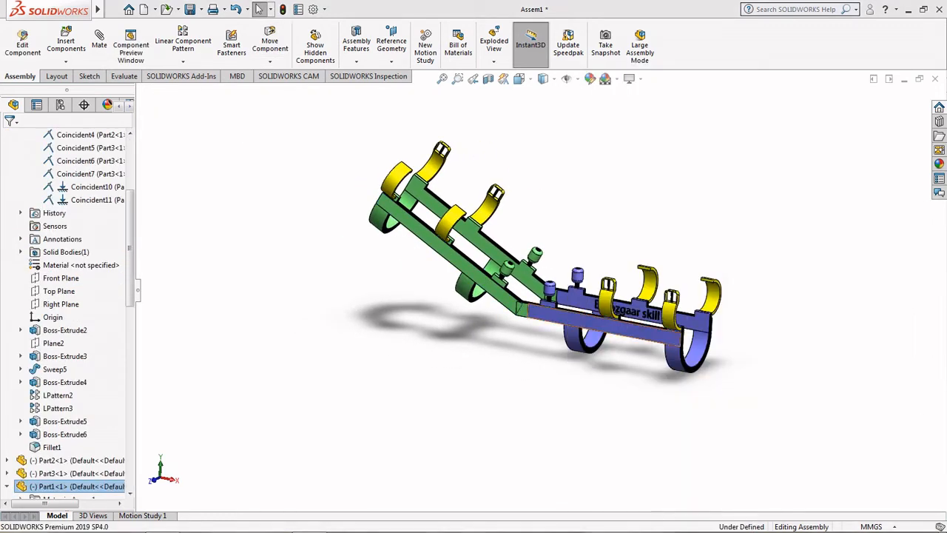
{"action": "left_click_drag", "start_coordinate": [450, 247], "coordinate": [510, 240]}
{"action": "mouse_move", "coordinate": [515, 272]}
{"action": "middle_mouse_down"}
{"action": "mouse_move", "coordinate": [518, 255]}
{"action": "mouse_move", "coordinate": [522, 272]}
{"action": "middle_mouse_up"}
{"action": "left_click", "coordinate": [552, 316]}
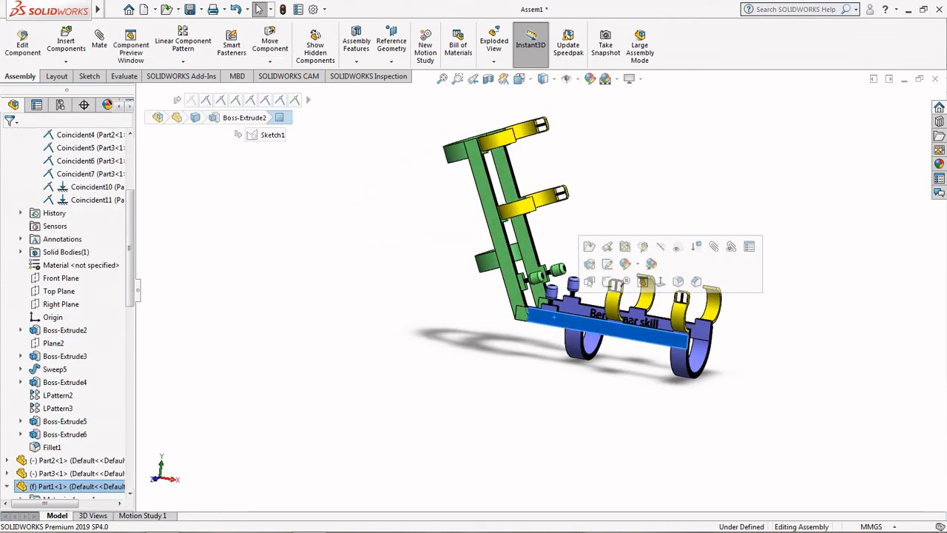
{"action": "right_click", "coordinate": [553, 316]}
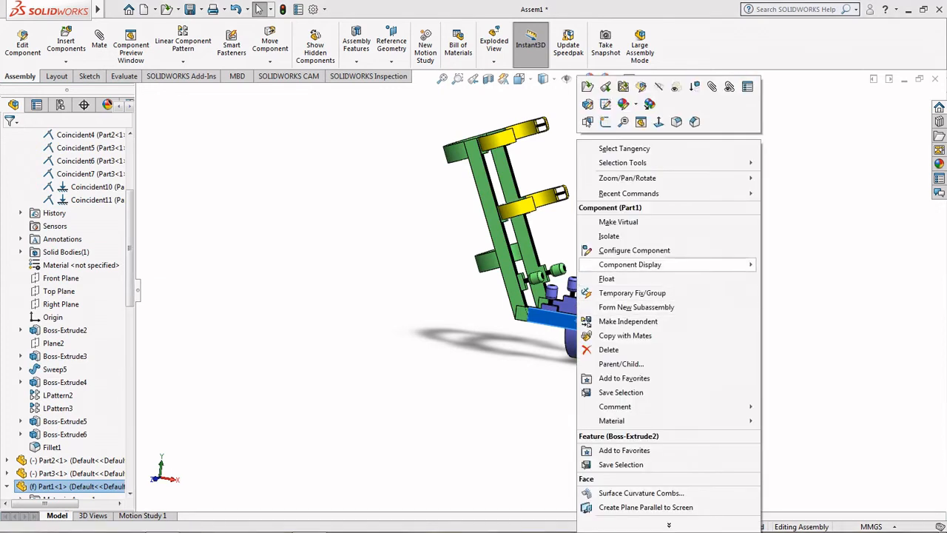
{"action": "left_click", "coordinate": [556, 238]}
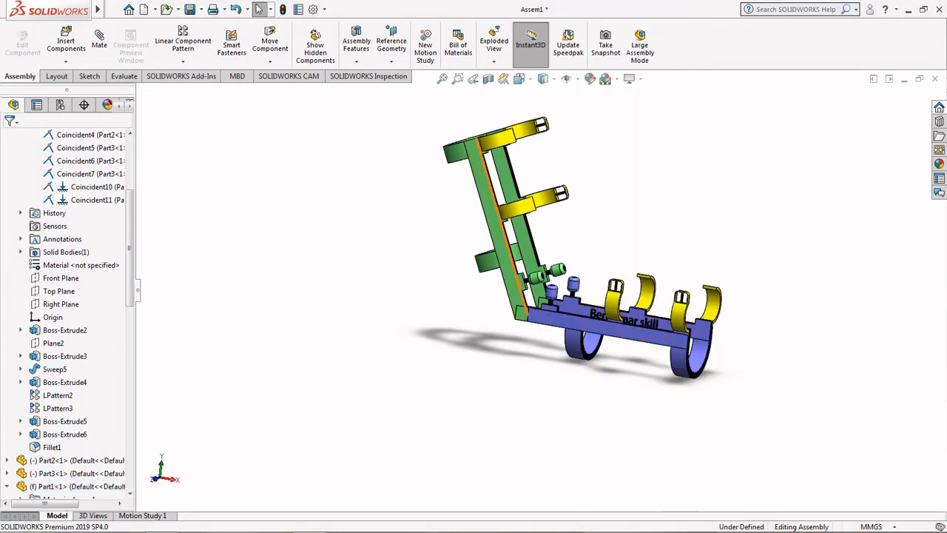
Step: Swing Part4 down to a shallower incline relative to the fixed Part1 and clear the selection
{"action": "left_click_drag", "start_coordinate": [491, 211], "coordinate": [455, 229]}
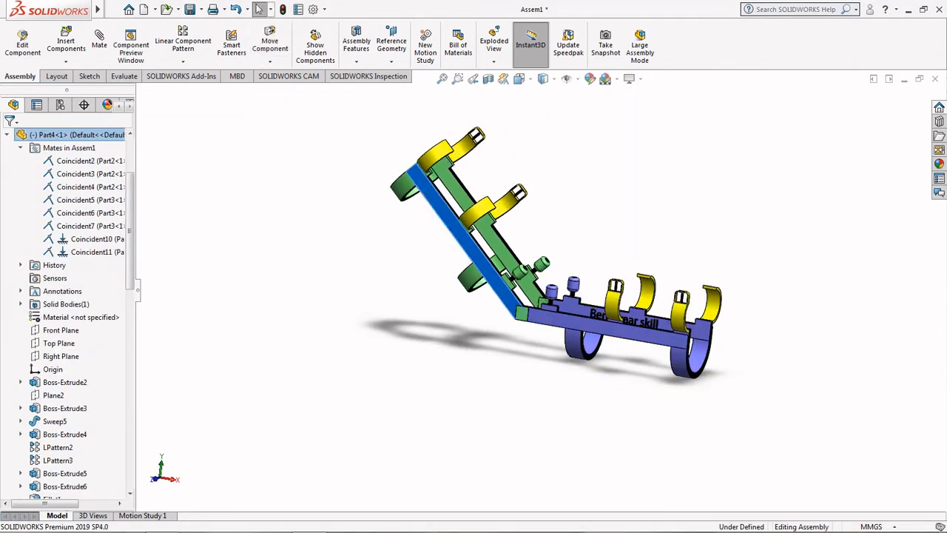
{"action": "key", "text": "Escape"}
{"action": "middle_click_drag", "start_coordinate": [444, 248], "coordinate": [418, 270]}
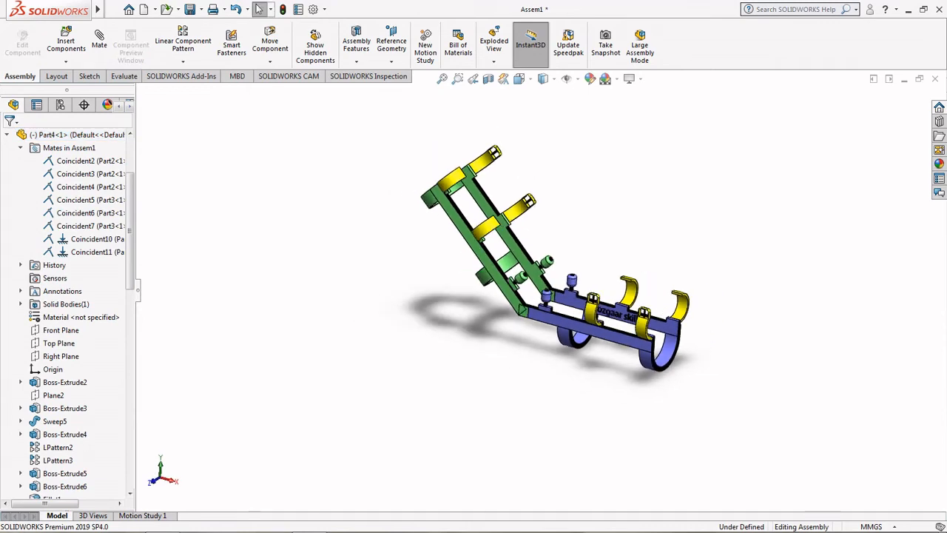
Step: Show the assembly in isometric view and examine the complete strap model from near and far
{"action": "left_click", "coordinate": [519, 78]}
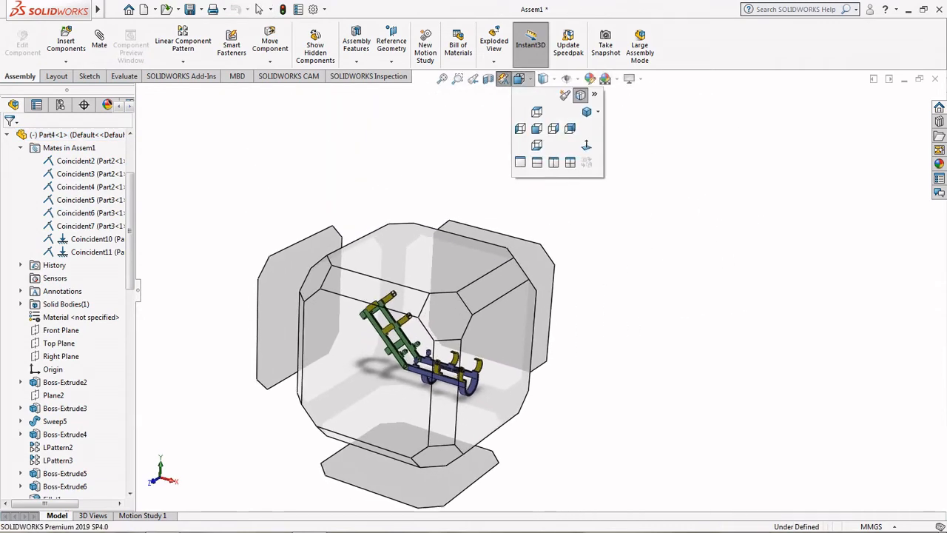
{"action": "left_click", "coordinate": [587, 112]}
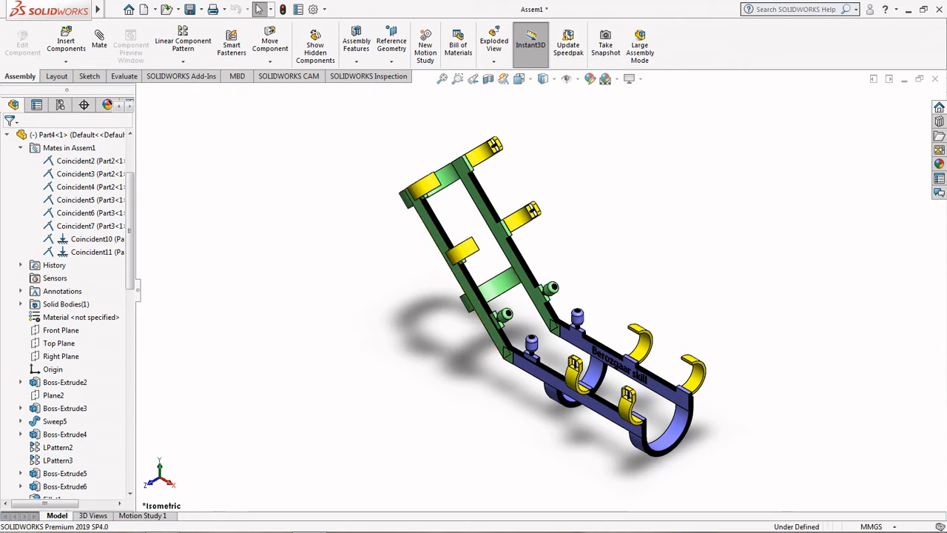
{"action": "scroll", "coordinate": [540, 325], "scroll_direction": "up", "scroll_amount": 1}
{"action": "middle_click_drag", "start_coordinate": [540, 325], "coordinate": [606, 318]}
{"action": "scroll", "coordinate": [813, 377], "scroll_direction": "down", "scroll_amount": 1}
{"action": "scroll", "coordinate": [473, 296], "scroll_direction": "up", "scroll_amount": 3}
{"action": "scroll", "coordinate": [473, 300], "scroll_direction": "down", "scroll_amount": 3}
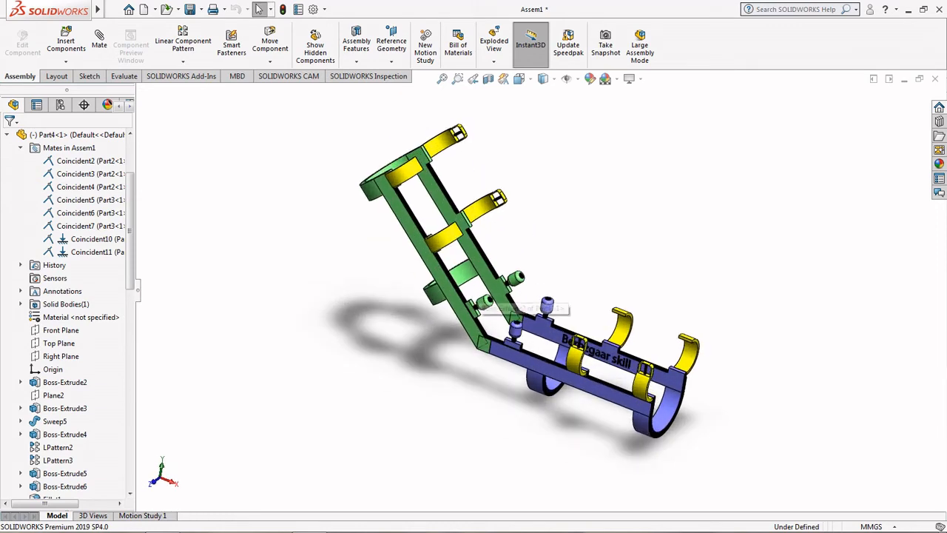
{"action": "scroll", "coordinate": [488, 305], "scroll_direction": "up", "scroll_amount": 3}
{"action": "scroll", "coordinate": [566, 323], "scroll_direction": "down", "scroll_amount": 3}
{"action": "scroll", "coordinate": [572, 326], "scroll_direction": "up", "scroll_amount": 3}
{"action": "scroll", "coordinate": [573, 327], "scroll_direction": "down", "scroll_amount": 4}
{"action": "scroll", "coordinate": [573, 327], "scroll_direction": "up", "scroll_amount": 3}
{"action": "scroll", "coordinate": [574, 327], "scroll_direction": "down", "scroll_amount": 2}
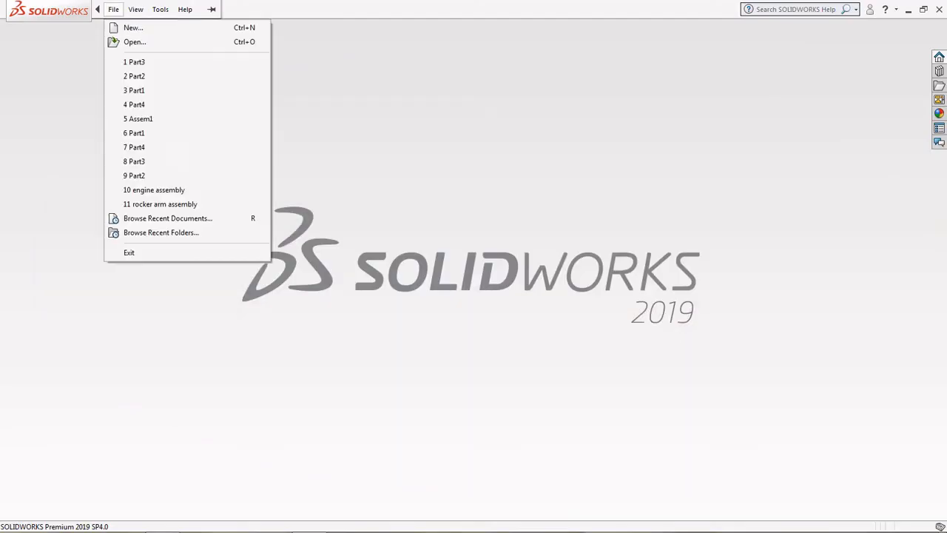
Step: Reopen the recent Assem1 document and rebuild it
{"action": "left_click", "coordinate": [138, 118]}
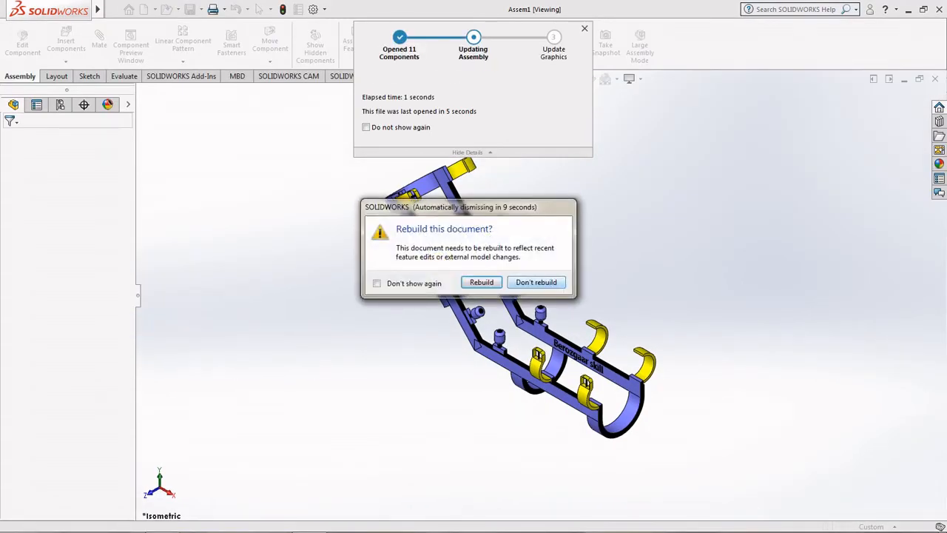
{"action": "left_click", "coordinate": [481, 282]}
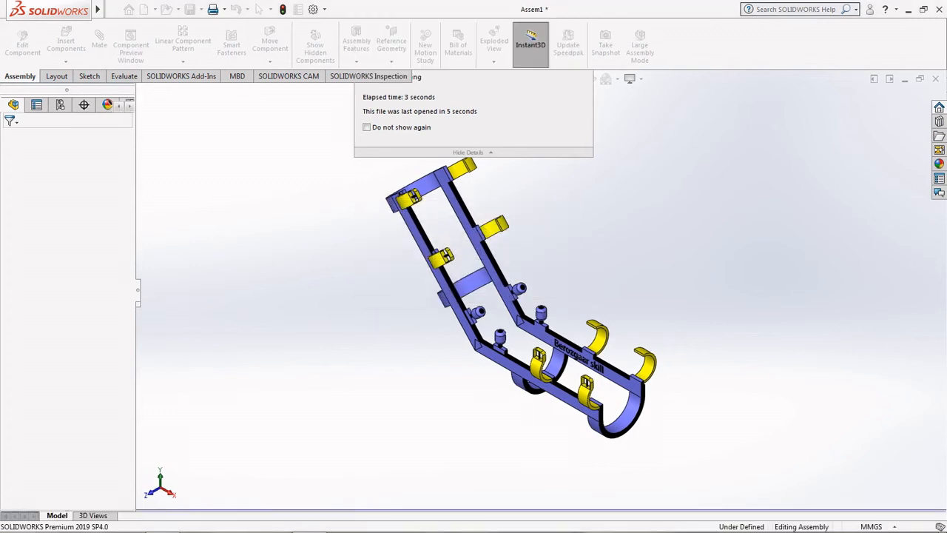
Step: Apply the Plain White scene to the assembly and turn the strap model to a closer side view
{"action": "scroll", "coordinate": [518, 303], "scroll_direction": "up", "scroll_amount": 2}
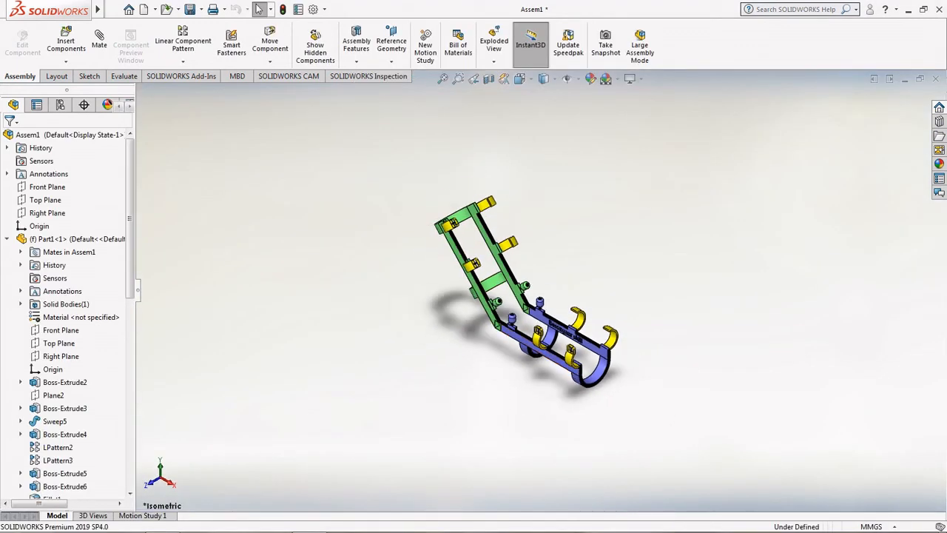
{"action": "left_click", "coordinate": [617, 79]}
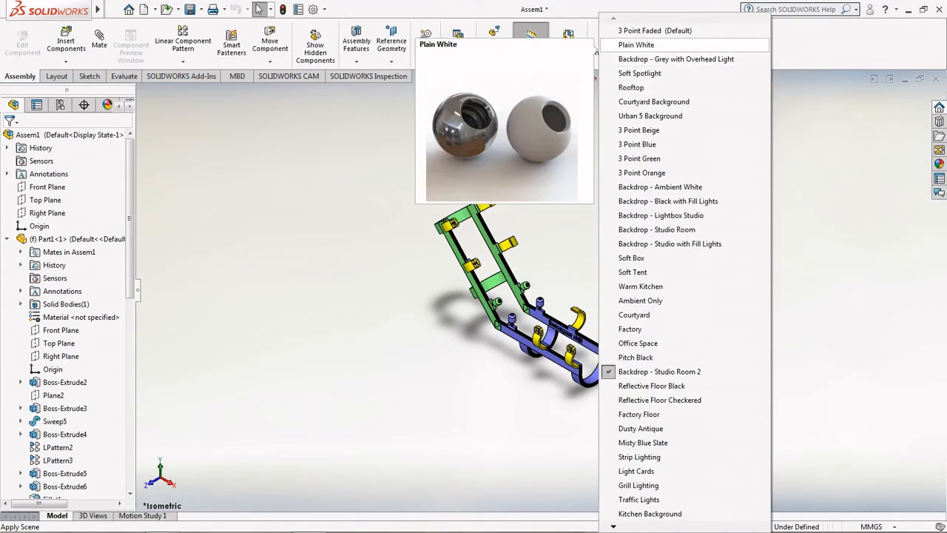
{"action": "left_click", "coordinate": [638, 44]}
{"action": "left_click", "coordinate": [641, 79]}
{"action": "left_click", "coordinate": [654, 139]}
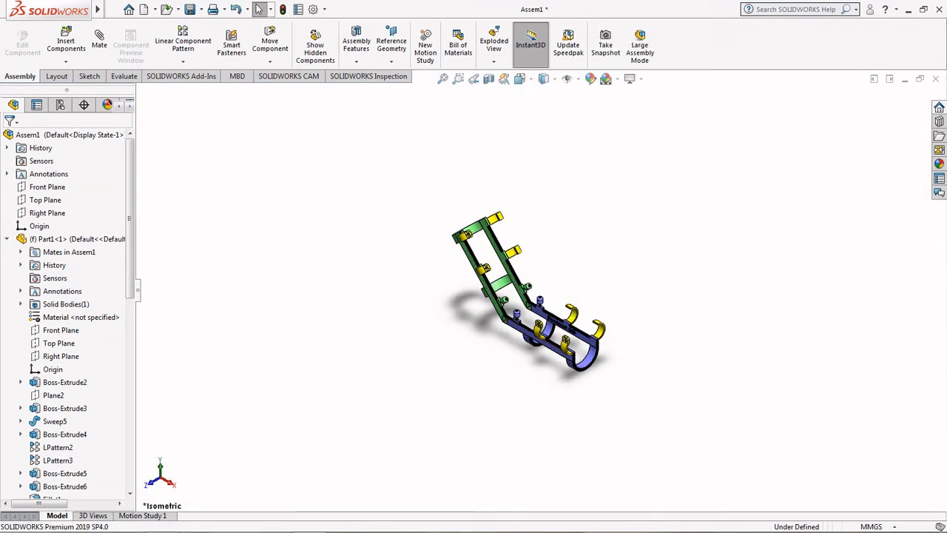
{"action": "middle_click_drag", "start_coordinate": [528, 303], "coordinate": [520, 274]}
{"action": "scroll", "coordinate": [544, 333], "scroll_direction": "down", "scroll_amount": 5}
{"action": "scroll", "coordinate": [520, 274], "scroll_direction": "down", "scroll_amount": 2}
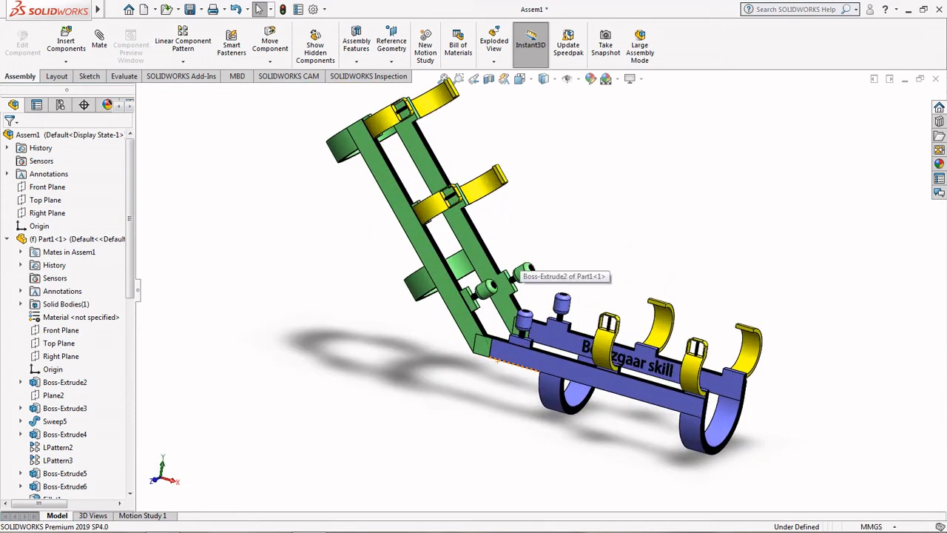
Step: Open Motion Study 1 for the assembly
{"action": "left_click", "coordinate": [142, 515]}
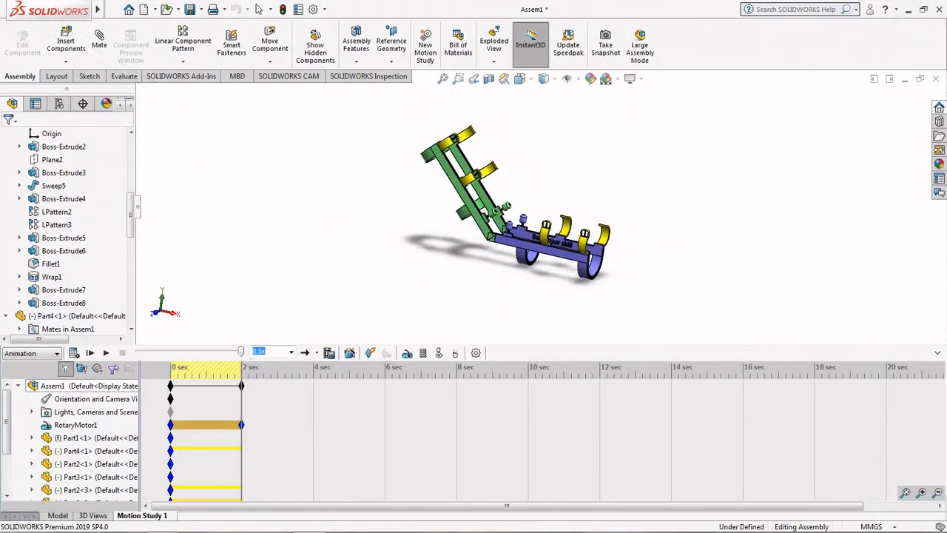
{"action": "scroll", "coordinate": [494, 213], "scroll_direction": "down", "scroll_amount": 2}
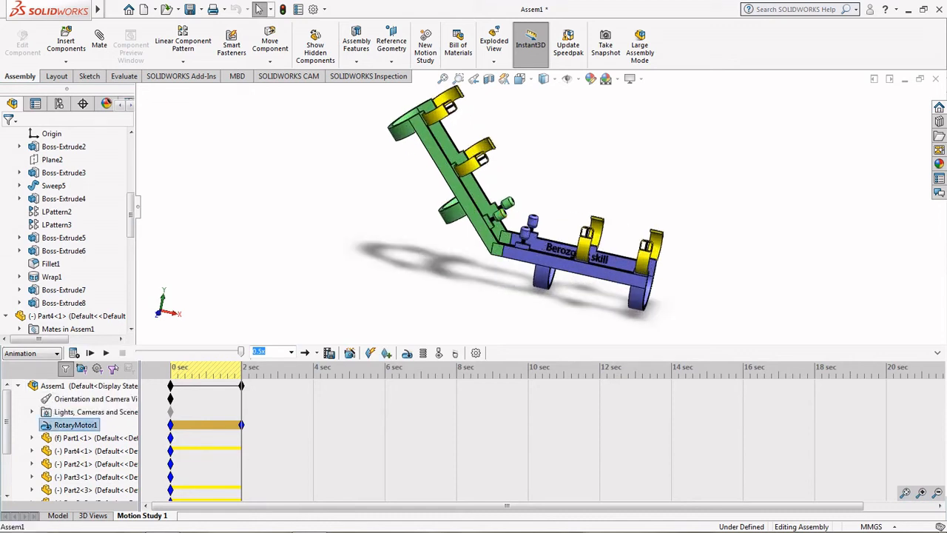
{"action": "left_click", "coordinate": [438, 353]}
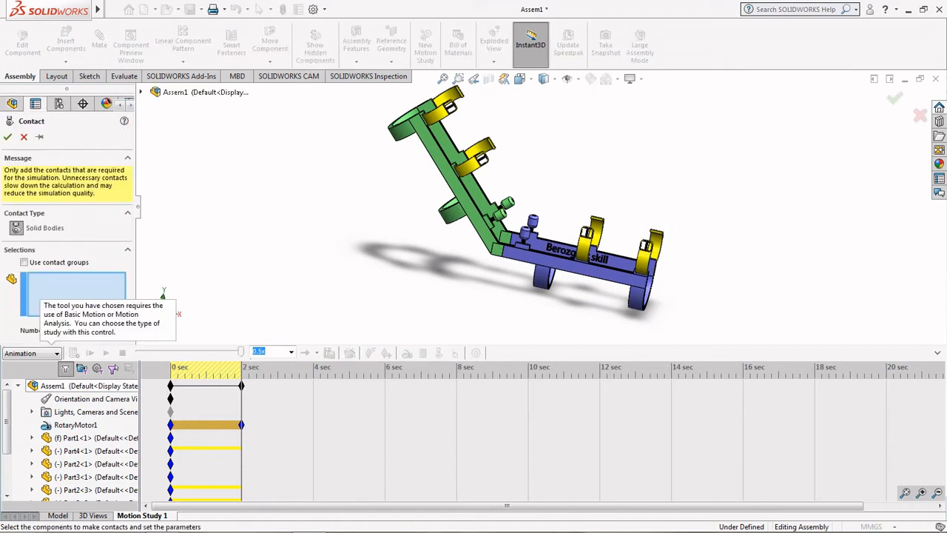
{"action": "key", "text": "Escape"}
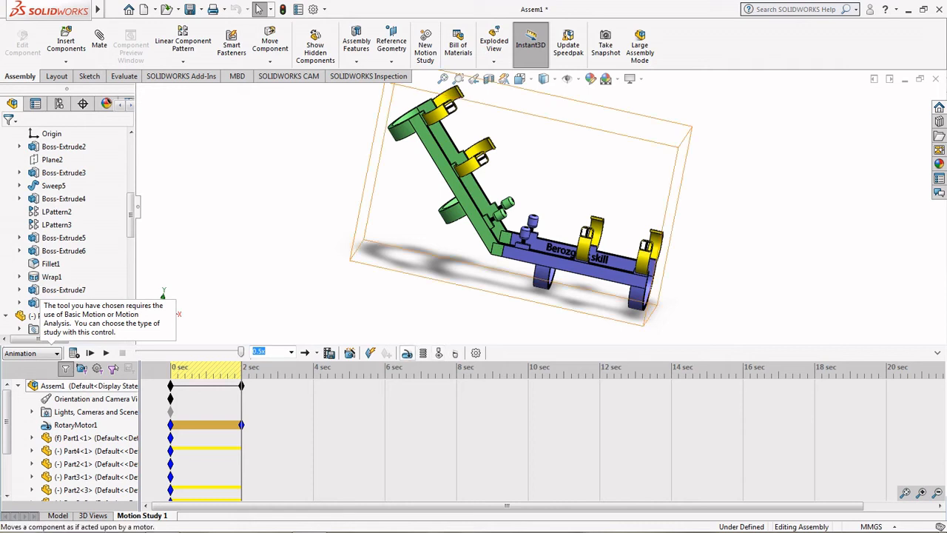
{"action": "left_click", "coordinate": [438, 352]}
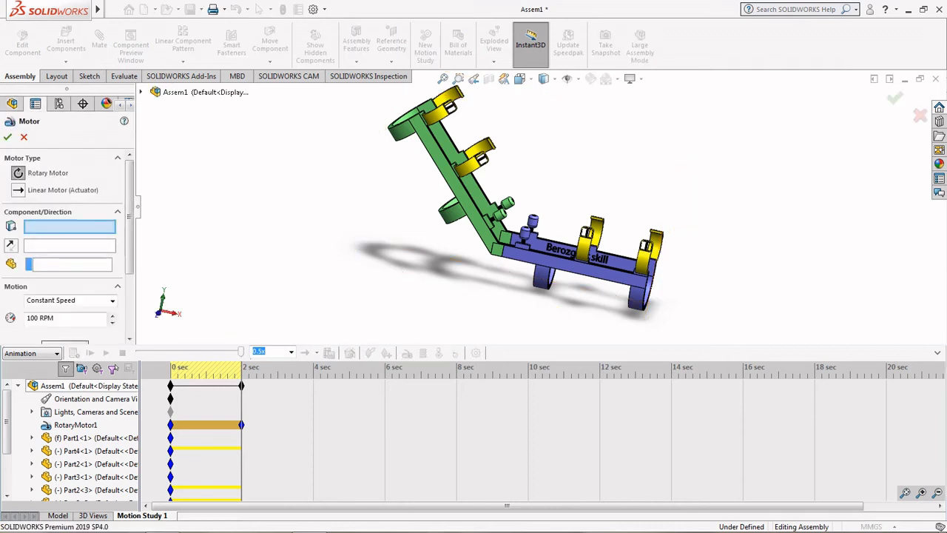
{"action": "scroll", "coordinate": [57, 244], "scroll_direction": "down", "scroll_amount": 2}
{"action": "key", "text": "Escape"}
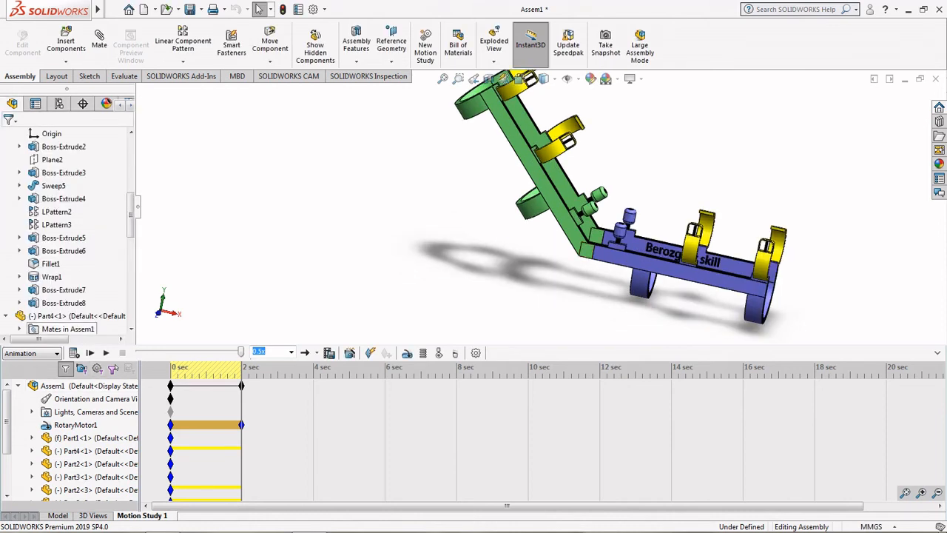
Step: Open the definition of RotaryMotor1 and examine the driven Part4 face and motor direction from near and far
{"action": "right_click", "coordinate": [69, 425]}
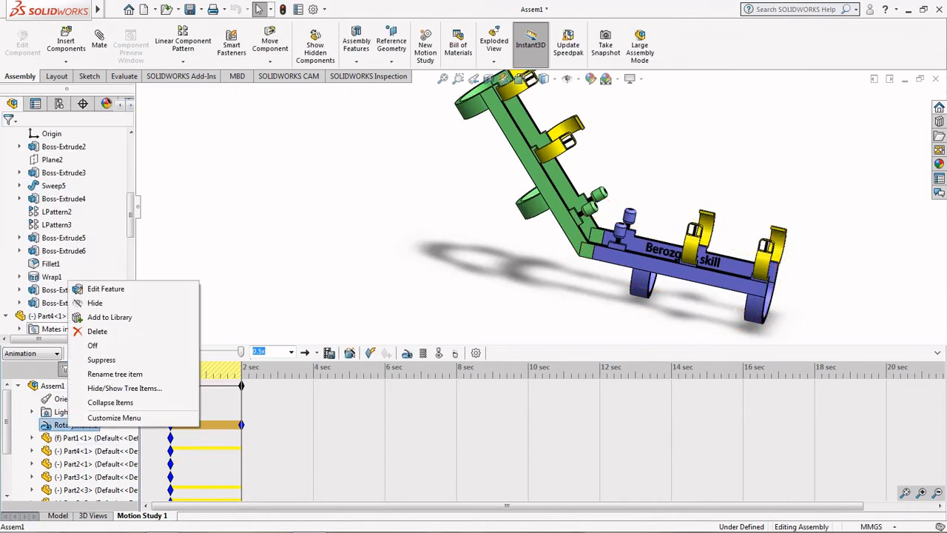
{"action": "left_click", "coordinate": [90, 344]}
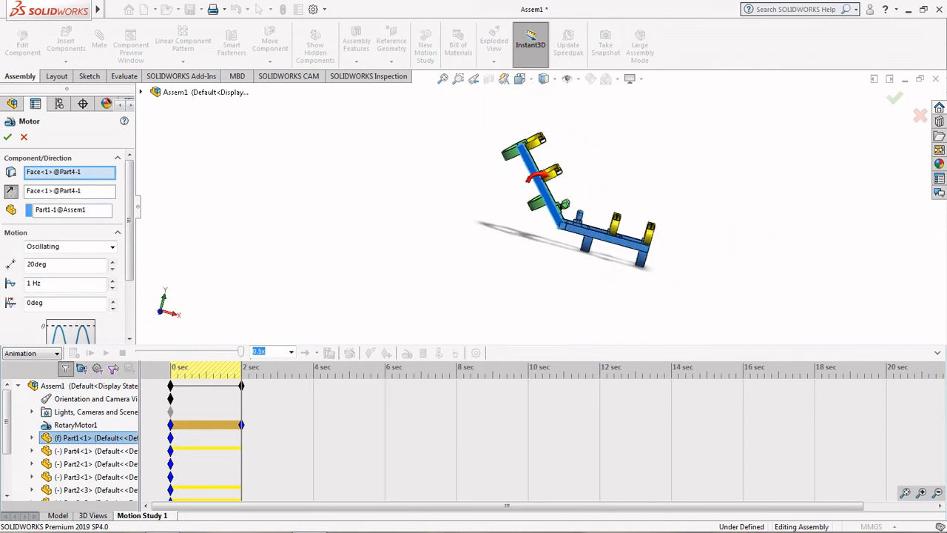
{"action": "scroll", "coordinate": [575, 182], "scroll_direction": "down", "scroll_amount": 4}
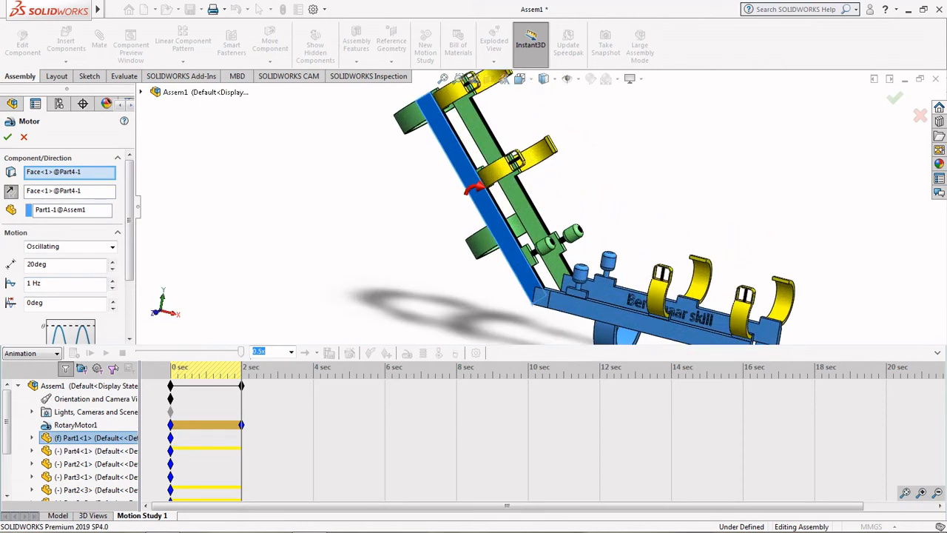
{"action": "scroll", "coordinate": [574, 298], "scroll_direction": "up", "scroll_amount": 3}
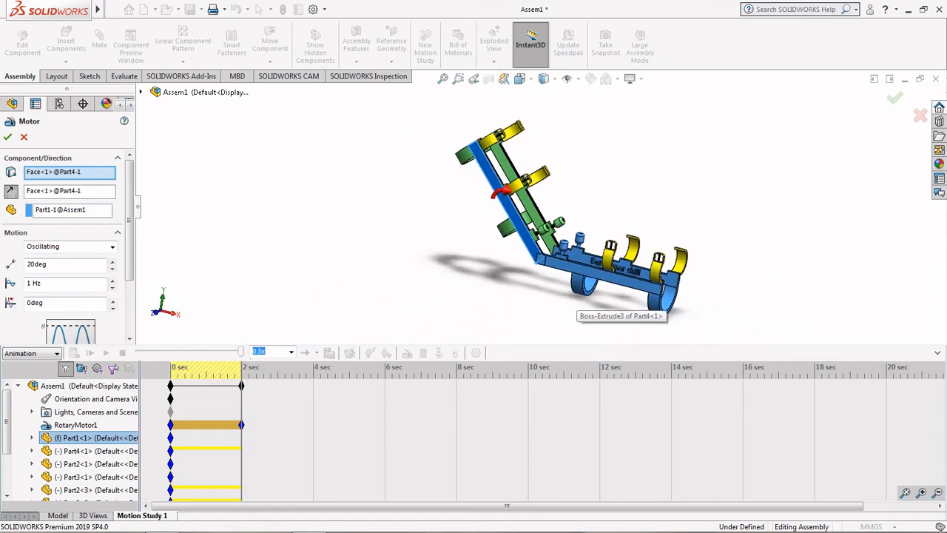
{"action": "scroll", "coordinate": [573, 297], "scroll_direction": "down", "scroll_amount": 4}
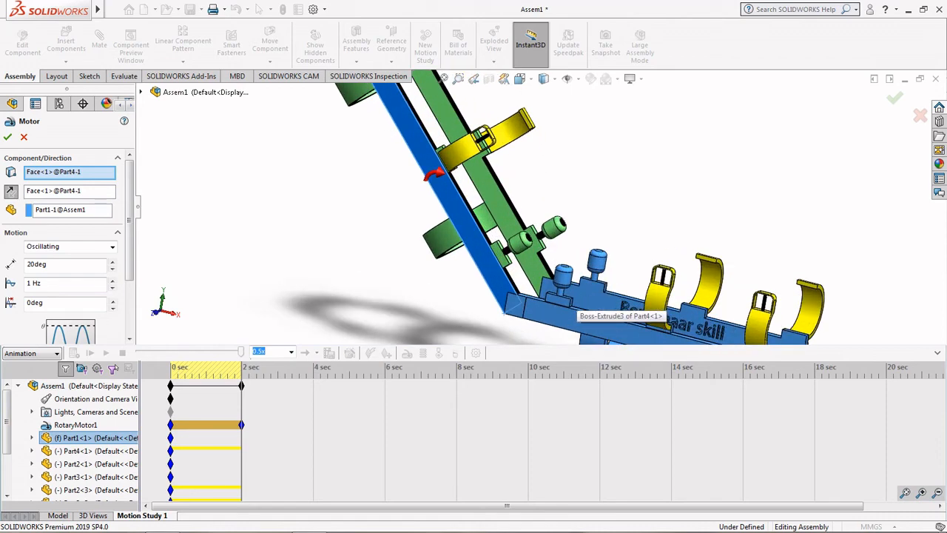
{"action": "scroll", "coordinate": [547, 281], "scroll_direction": "up", "scroll_amount": 3}
{"action": "scroll", "coordinate": [522, 235], "scroll_direction": "down", "scroll_amount": 4}
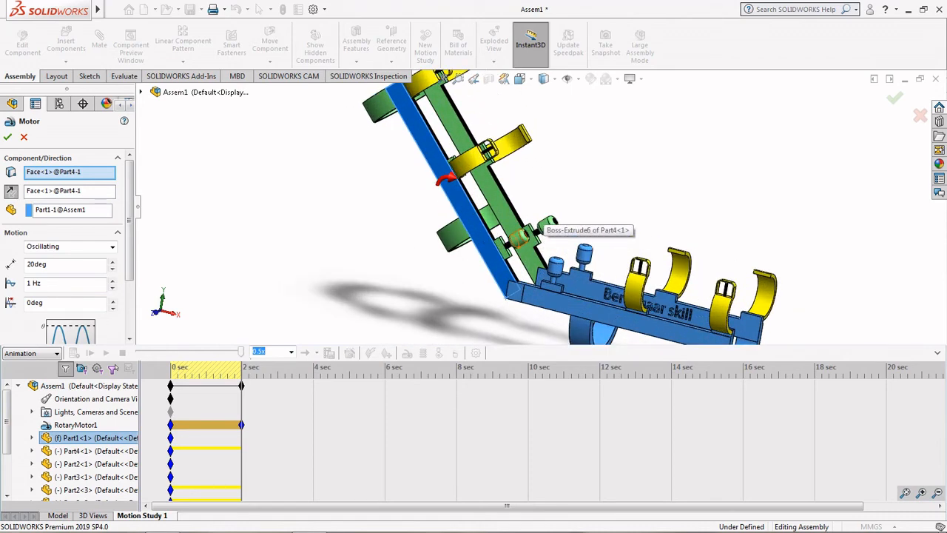
{"action": "scroll", "coordinate": [521, 235], "scroll_direction": "up", "scroll_amount": 4}
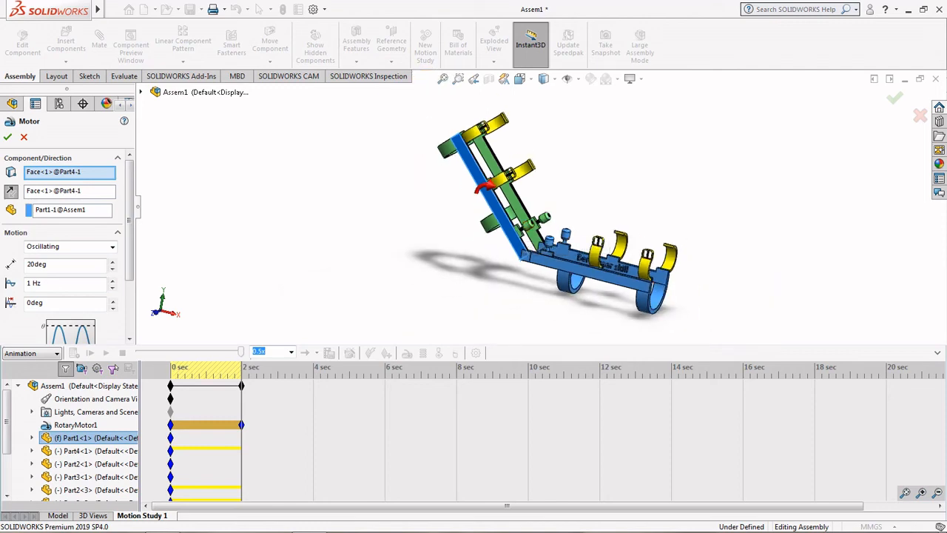
{"action": "scroll", "coordinate": [551, 222], "scroll_direction": "down", "scroll_amount": 4}
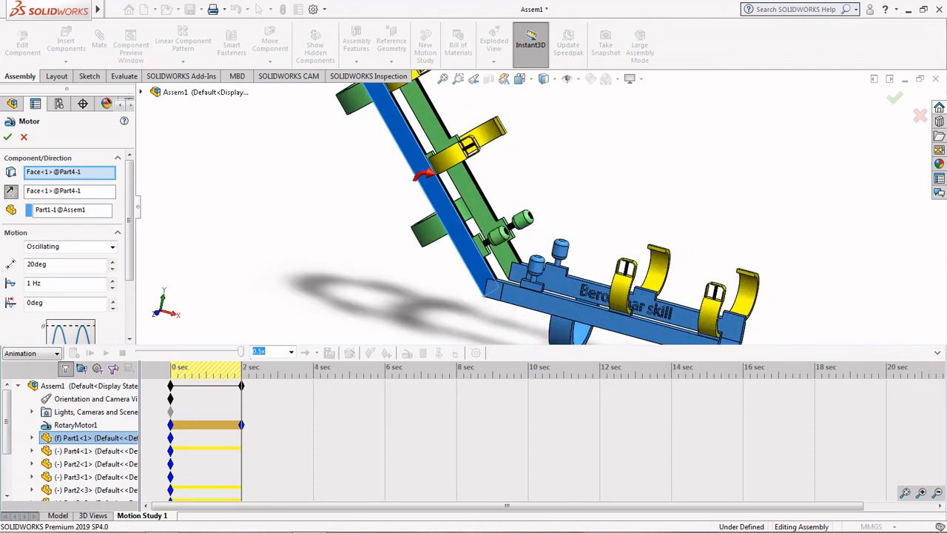
{"action": "scroll", "coordinate": [562, 214], "scroll_direction": "up", "scroll_amount": 4}
{"action": "middle_click_drag", "start_coordinate": [551, 222], "coordinate": [503, 222]}
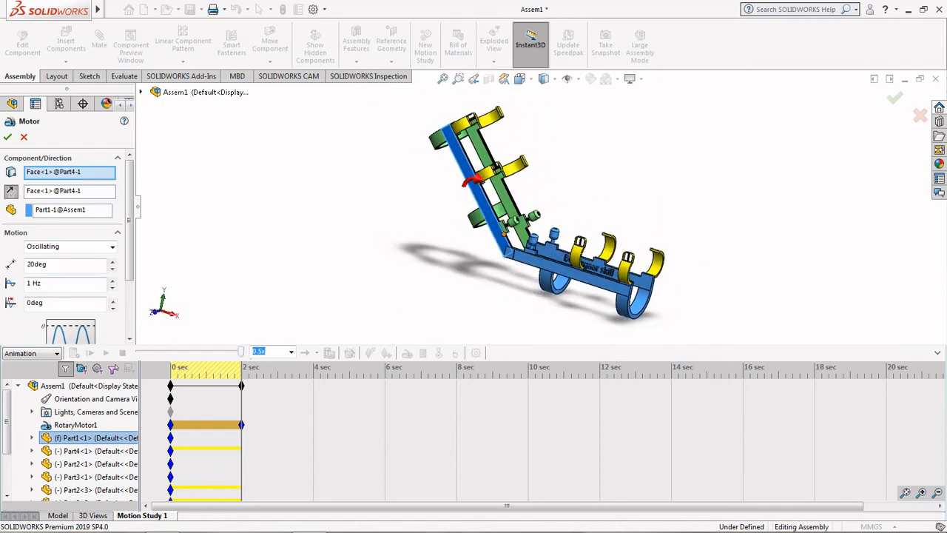
{"action": "scroll", "coordinate": [485, 201], "scroll_direction": "down", "scroll_amount": 3}
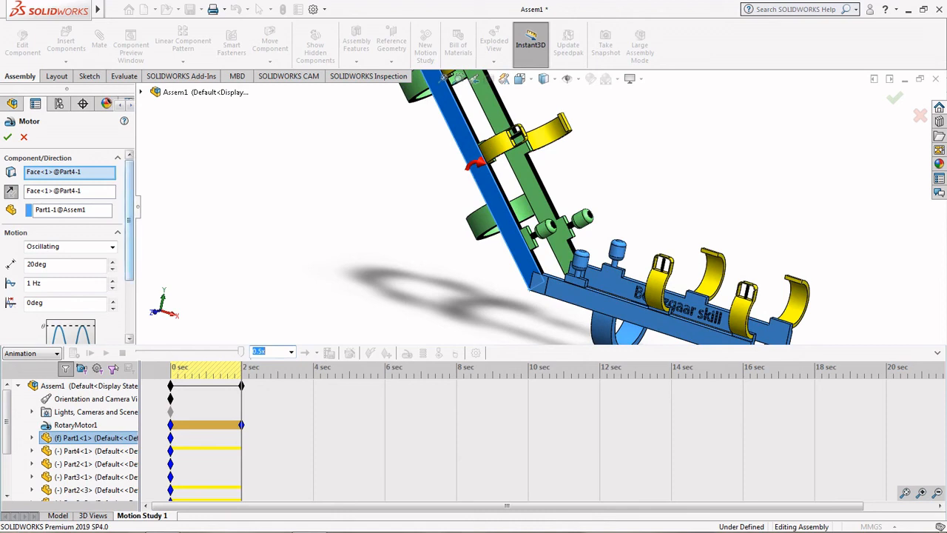
Step: Review RotaryMotor1's motor location, direction and relative component references, and accept the definition
{"action": "mouse_move", "coordinate": [129, 215]}
{"action": "left_mouse_down"}
{"action": "mouse_move", "coordinate": [129, 265]}
{"action": "mouse_move", "coordinate": [130, 214]}
{"action": "left_mouse_up"}
{"action": "left_click", "coordinate": [69, 190]}
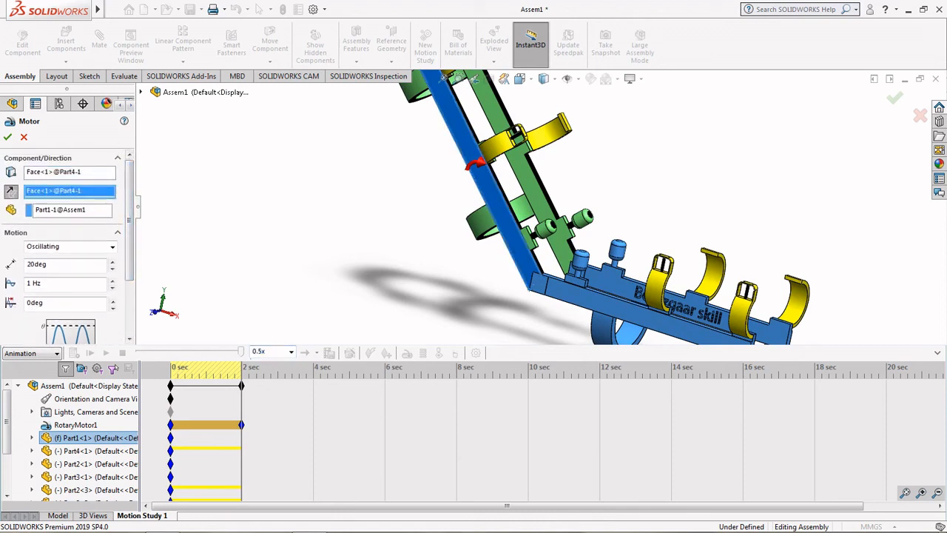
{"action": "left_click", "coordinate": [69, 172]}
{"action": "scroll", "coordinate": [540, 207], "scroll_direction": "up", "scroll_amount": 2}
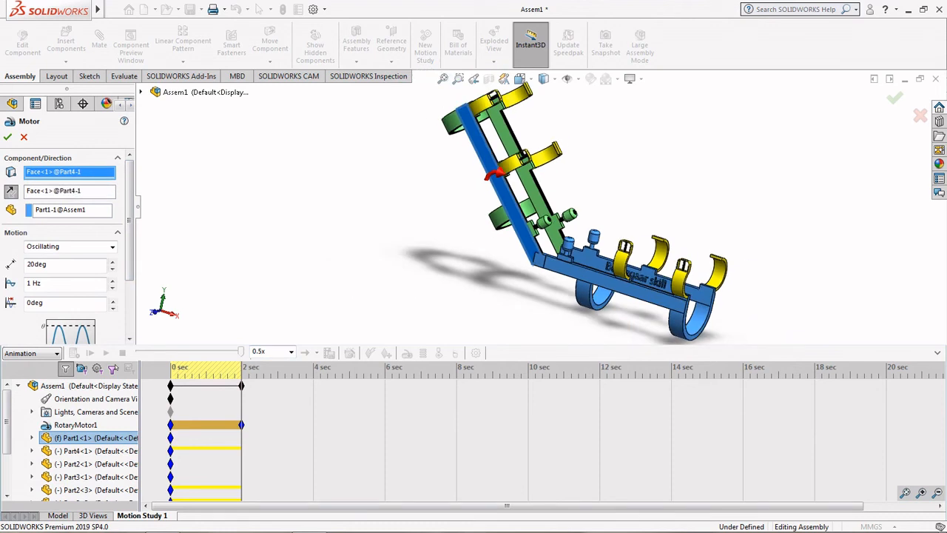
{"action": "left_click", "coordinate": [70, 191]}
{"action": "left_click", "coordinate": [71, 211]}
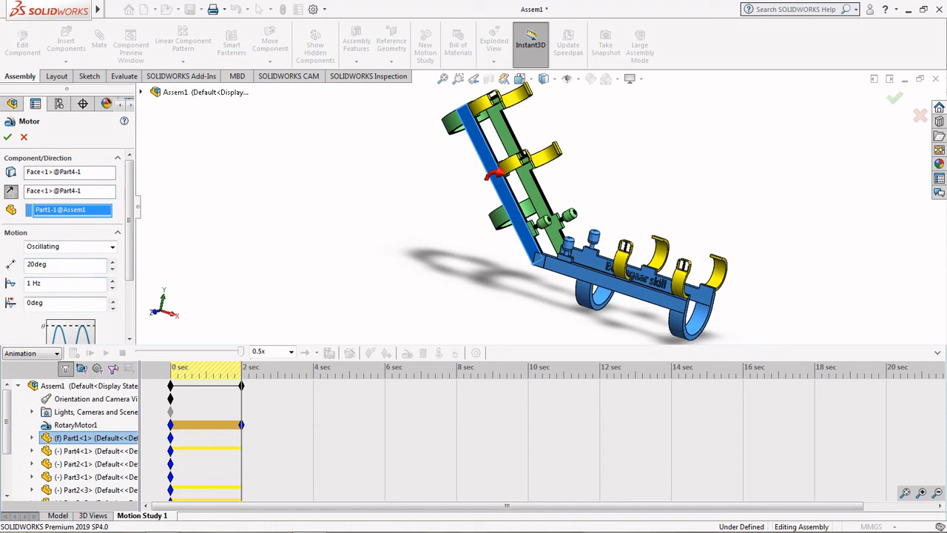
{"action": "scroll", "coordinate": [584, 215], "scroll_direction": "up", "scroll_amount": 1}
{"action": "left_click", "coordinate": [7, 137]}
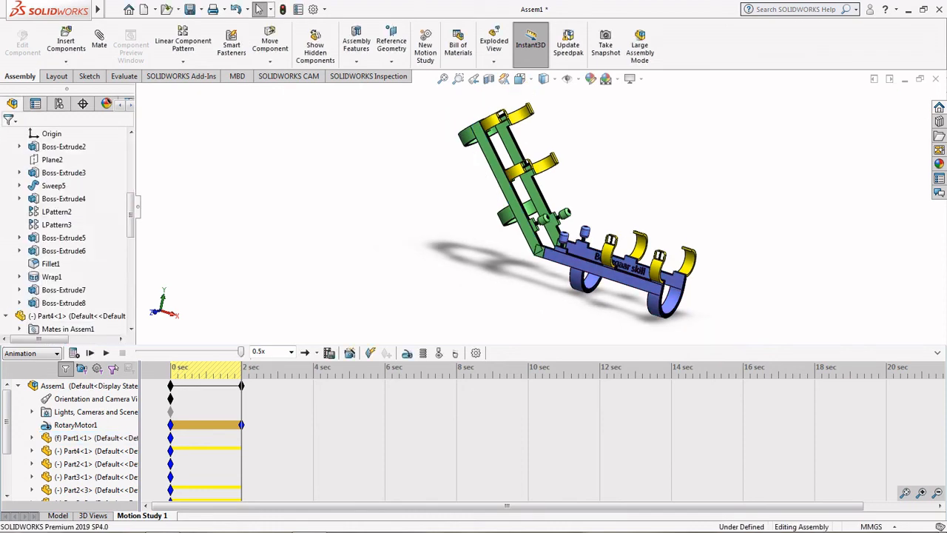
Step: Calculate Motion Study 1 and play it from the start to watch Part4 oscillate about the fixed Part1
{"action": "scroll", "coordinate": [562, 215], "scroll_direction": "up", "scroll_amount": 1}
{"action": "scroll", "coordinate": [631, 270], "scroll_direction": "down", "scroll_amount": 5}
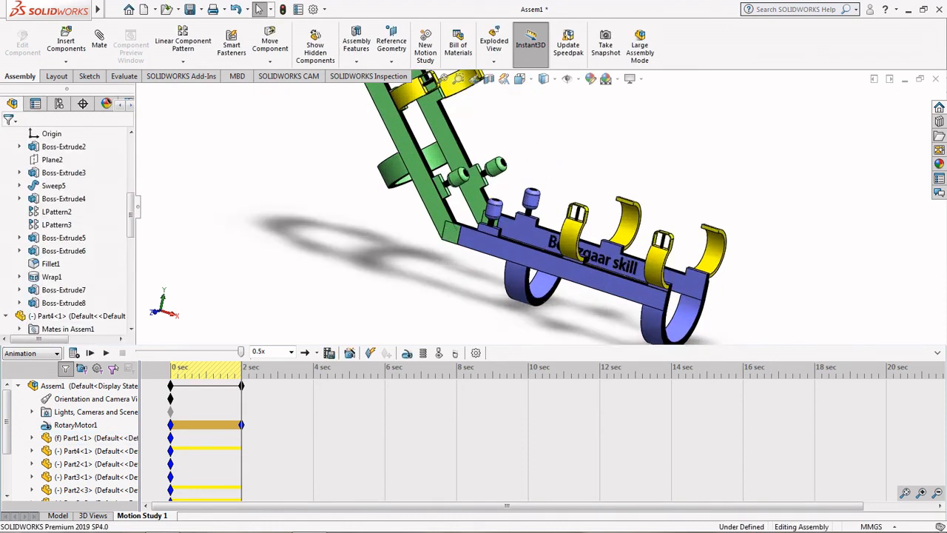
{"action": "left_click", "coordinate": [75, 354]}
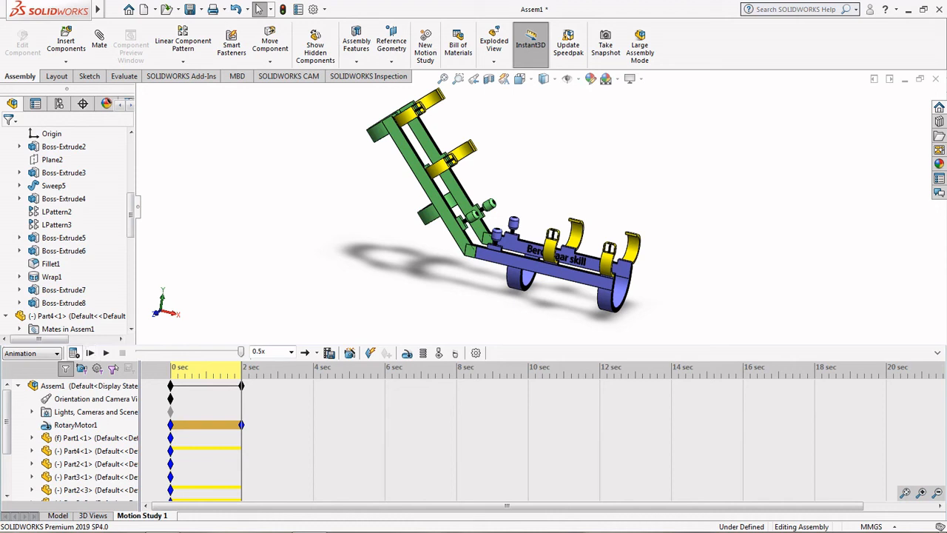
{"action": "left_click", "coordinate": [89, 353]}
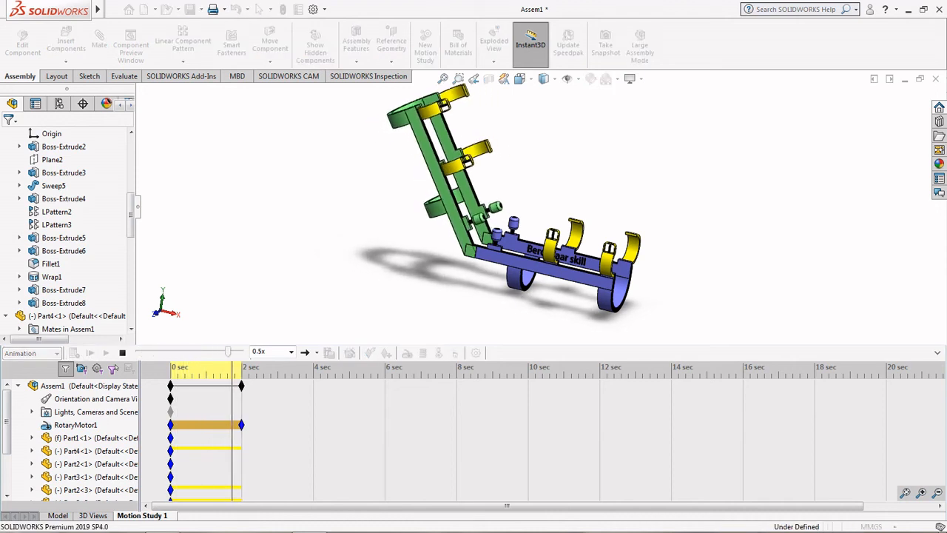
{"action": "scroll", "coordinate": [538, 209], "scroll_direction": "up", "scroll_amount": 2}
{"action": "middle_click_drag", "start_coordinate": [535, 212], "coordinate": [524, 207]}
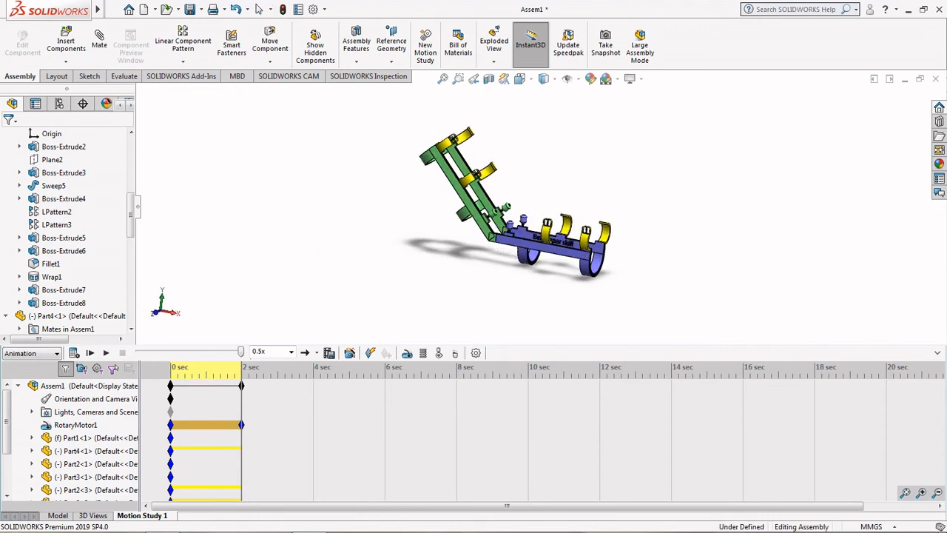
{"action": "scroll", "coordinate": [524, 206], "scroll_direction": "down", "scroll_amount": 4}
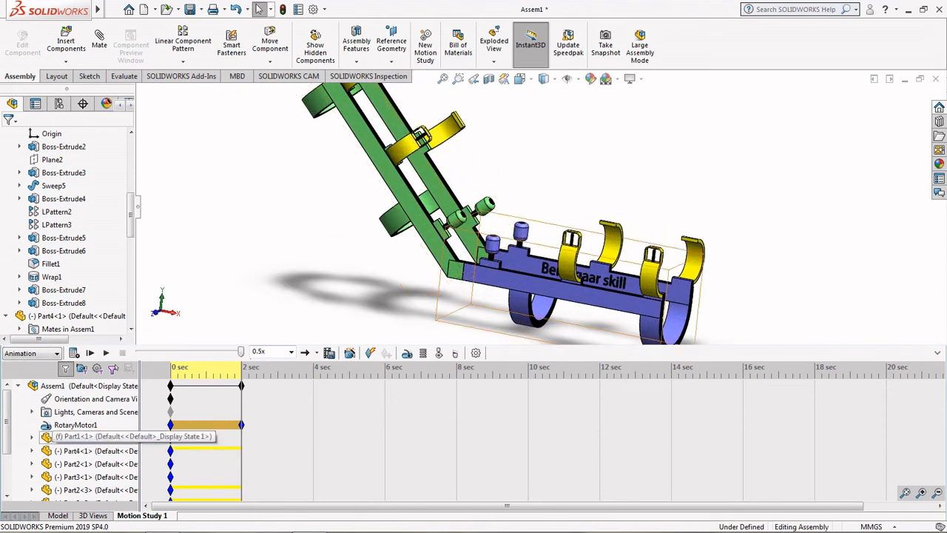